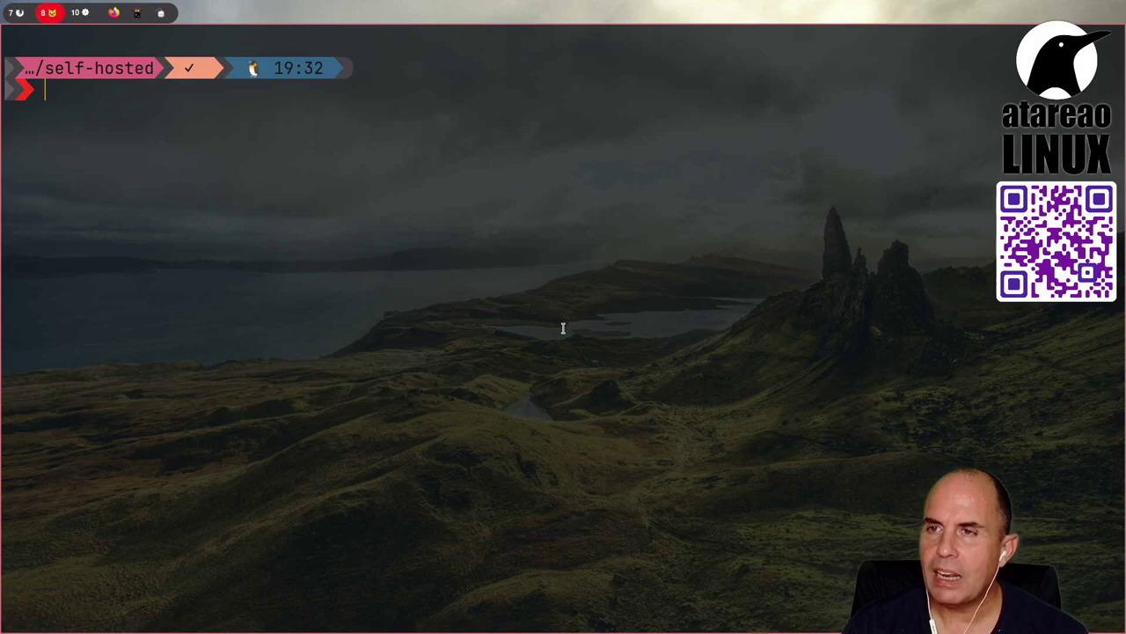
- SSH into the co2 server, enter the self-hosted folder and list running containers with docker ps
type("2")
key("Return")
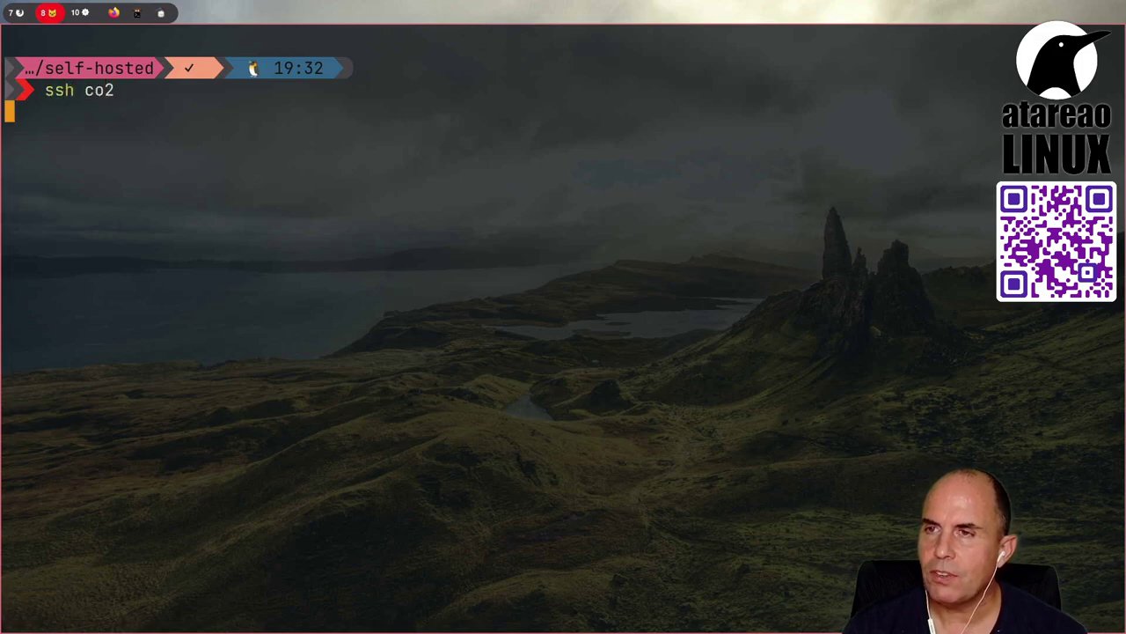
type("cd")
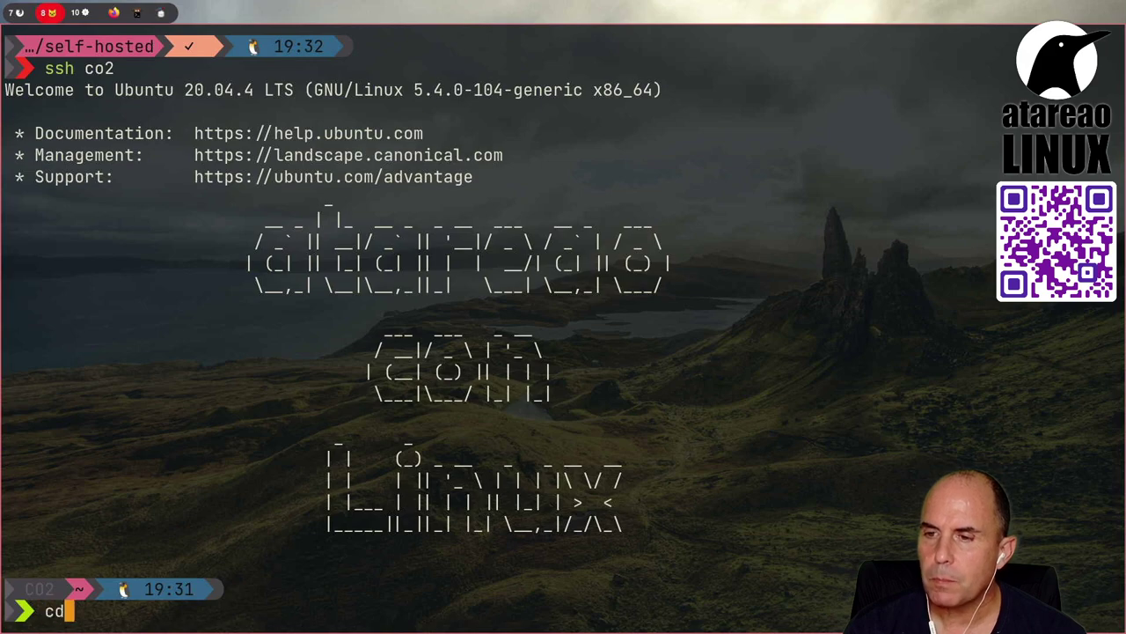
type(" do")
key("BackSpace")
key("BackSpace")
type("sel")
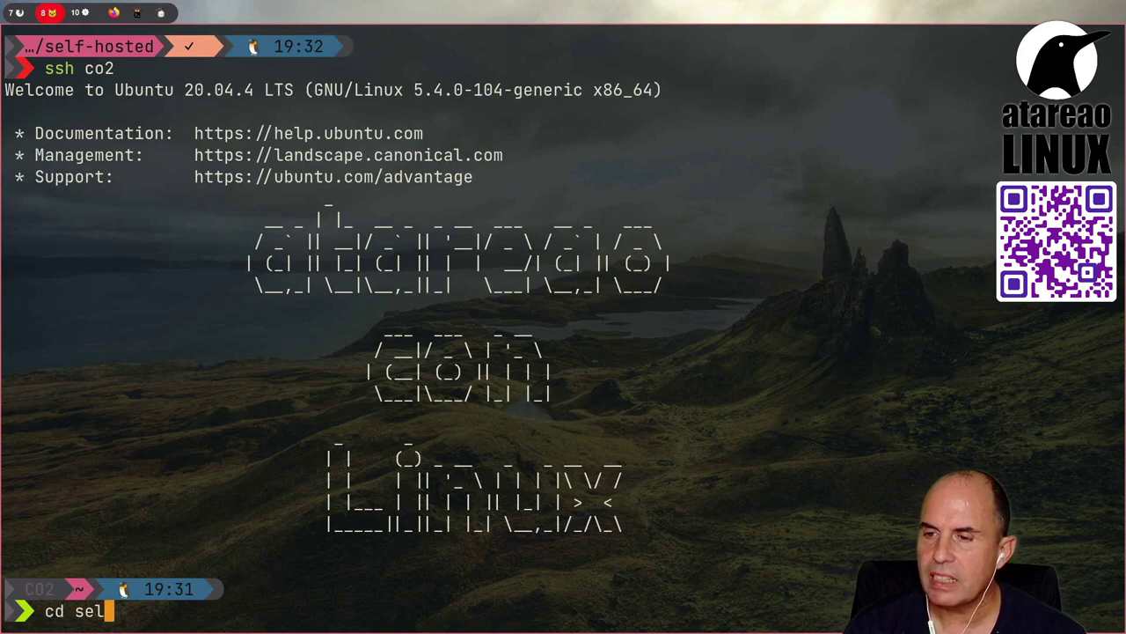
key("Tab")
key("Return")
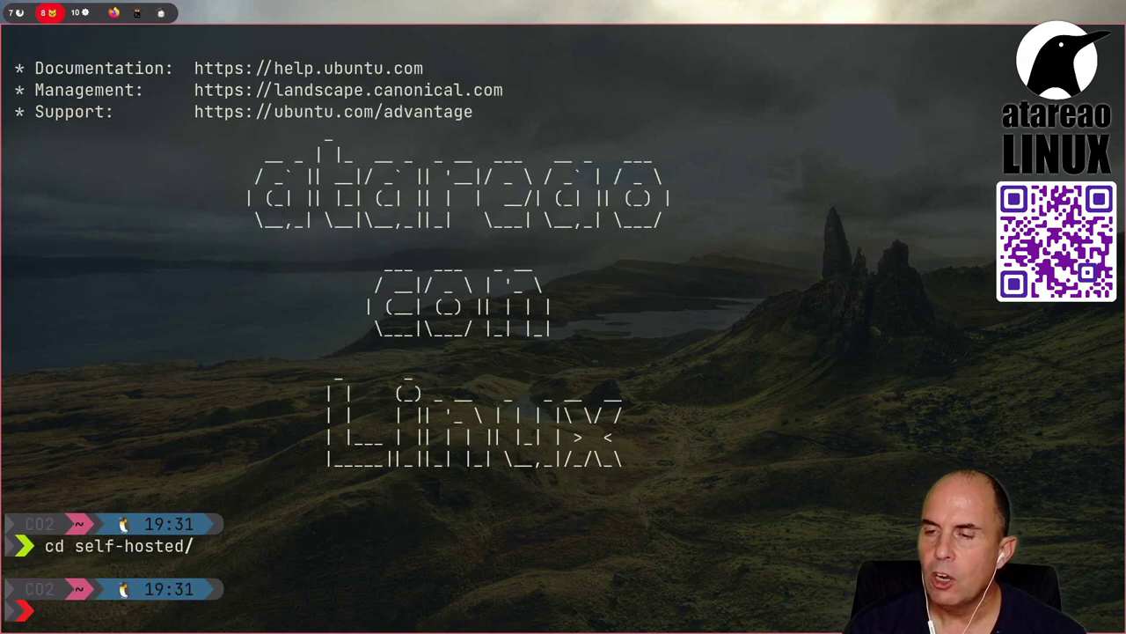
type("dokcer")
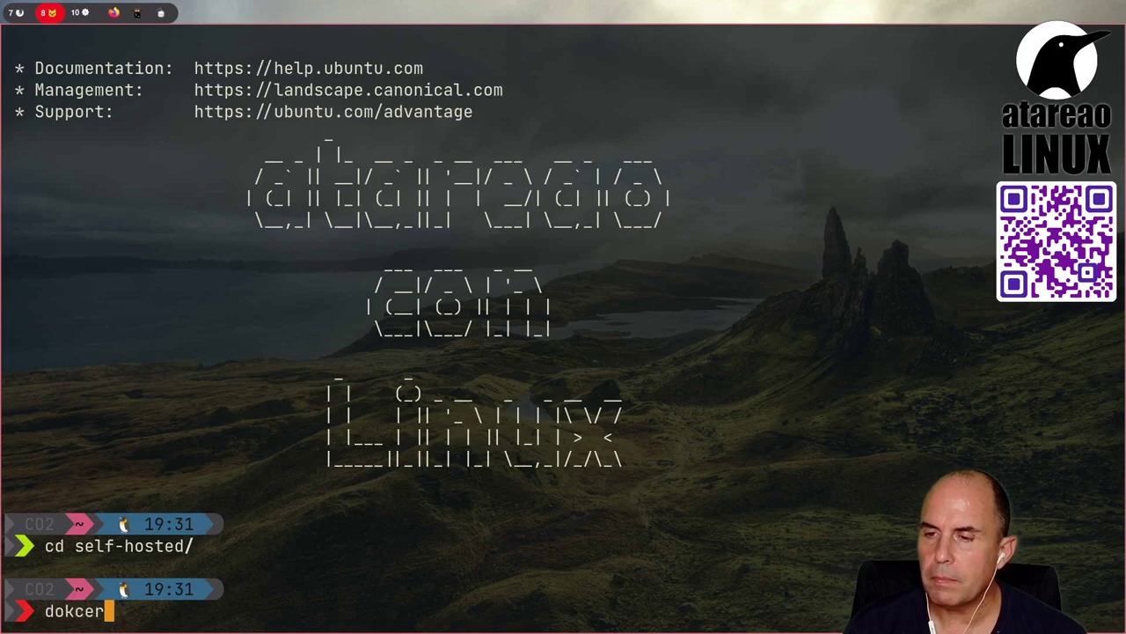
key("BackSpace")
key("BackSpace")
key("BackSpace")
key("BackSpace")
type("cker ps")
key("Return")
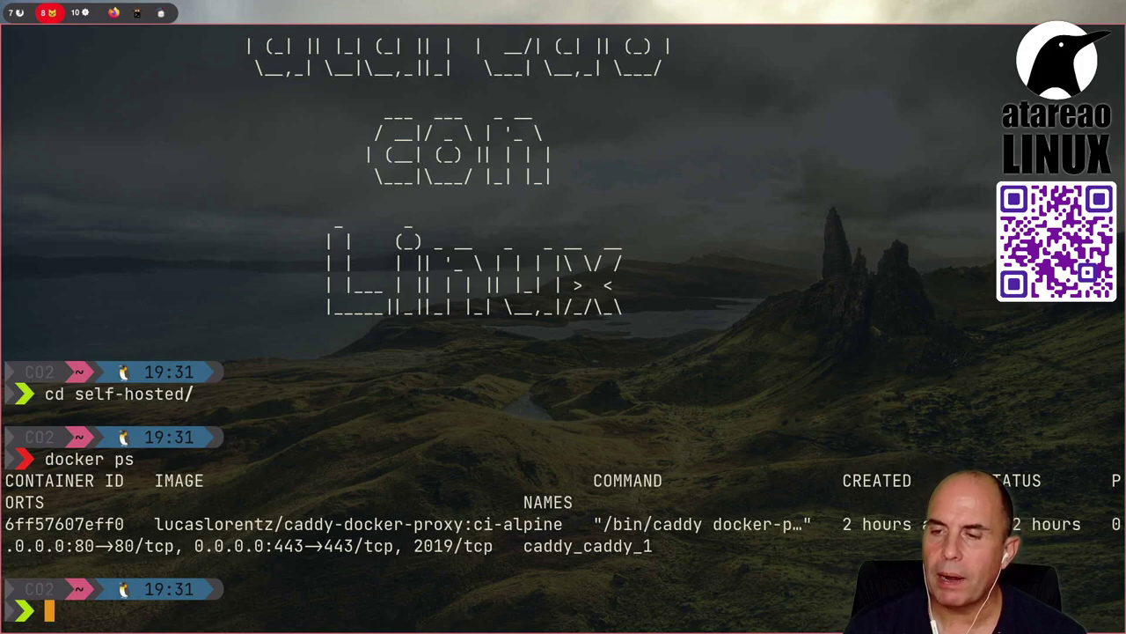
- Go into self-hosted/caddy and take the Caddy stack down with docker-compose down
type("cd caddy")
key("Return")
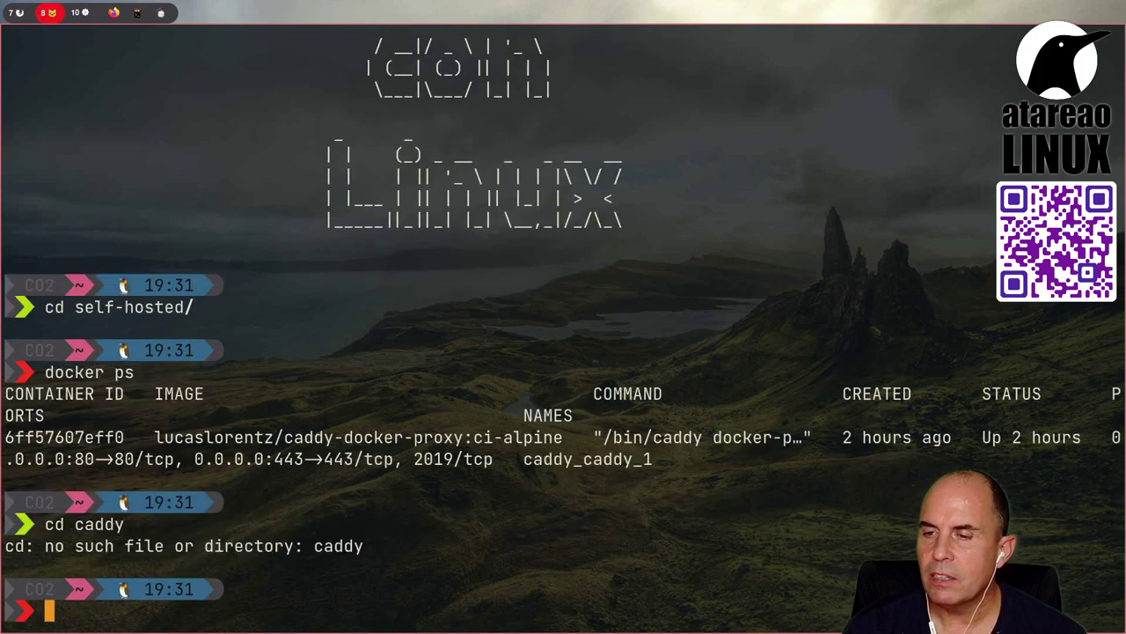
type("cd d")
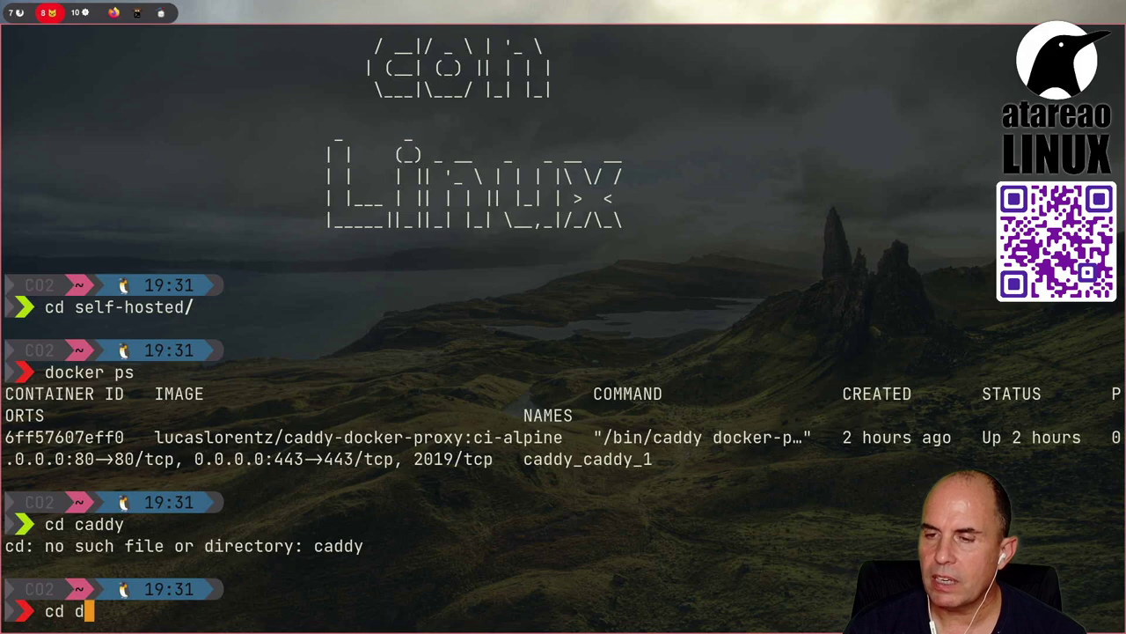
type("ock")
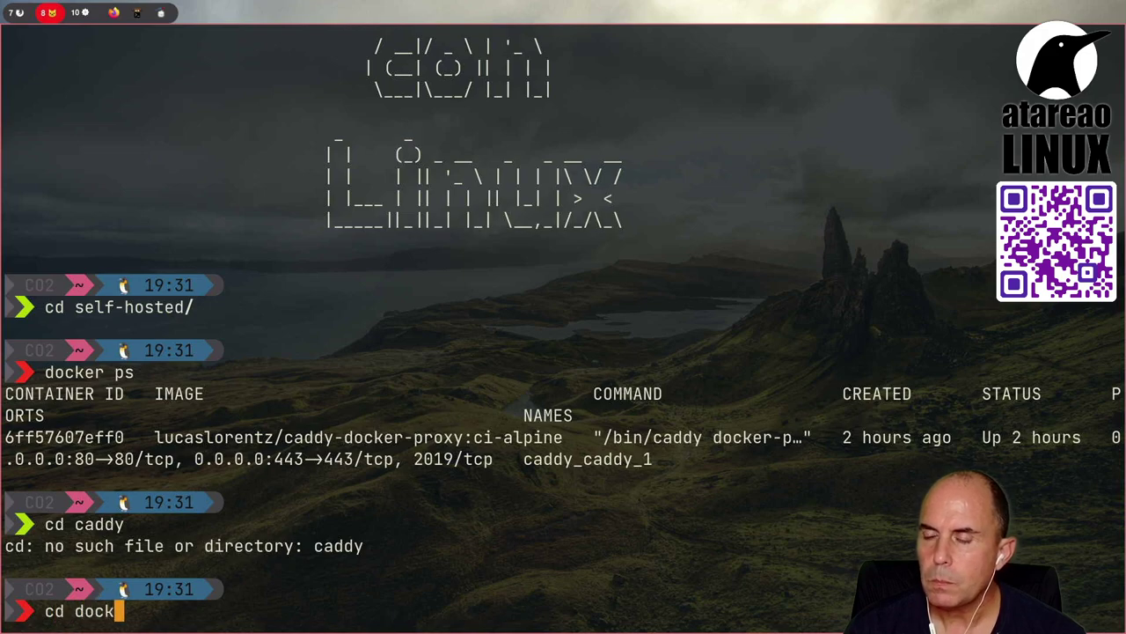
key("BackSpace")
key("BackSpace")
key("BackSpace")
key("BackSpace")
type("s")
key("Tab")
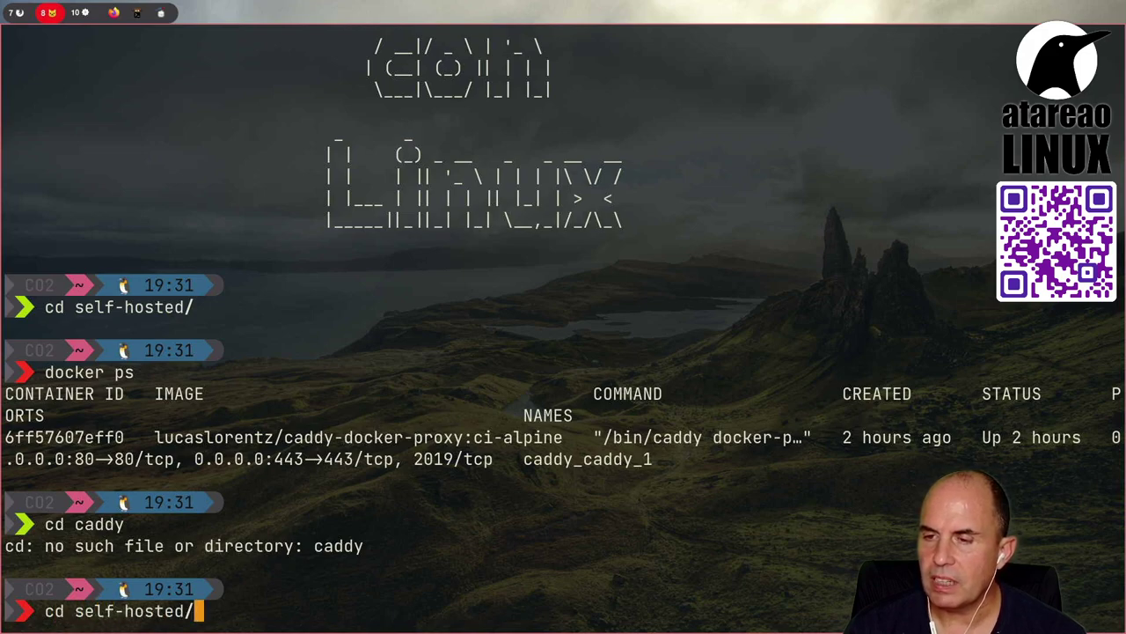
type("cada")
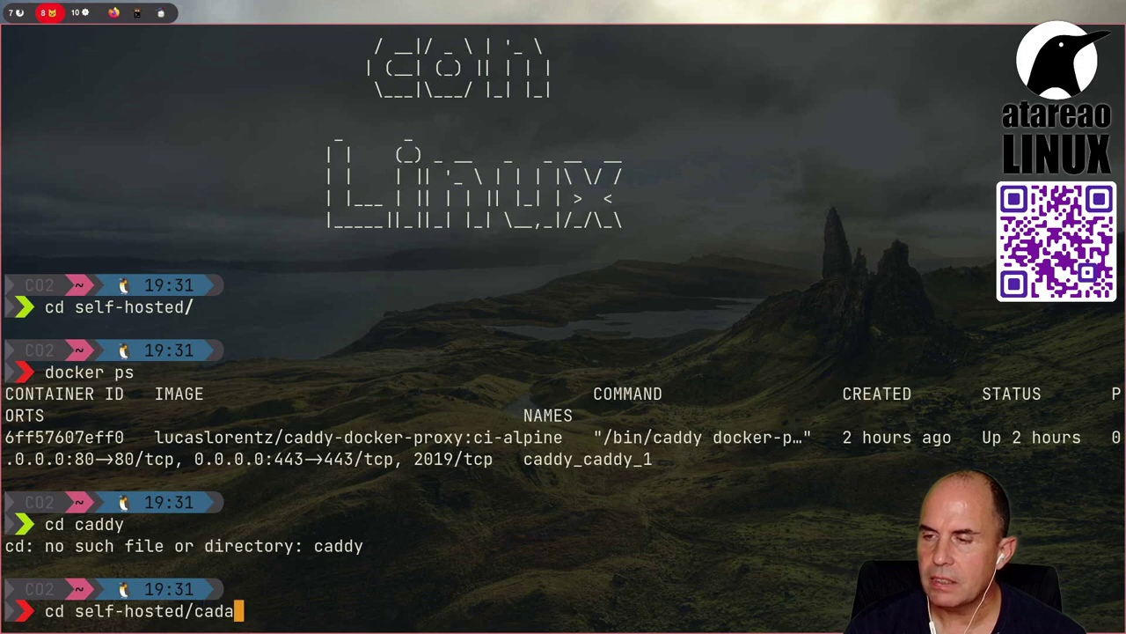
key("Tab")
key("Return")
type("docker-com")
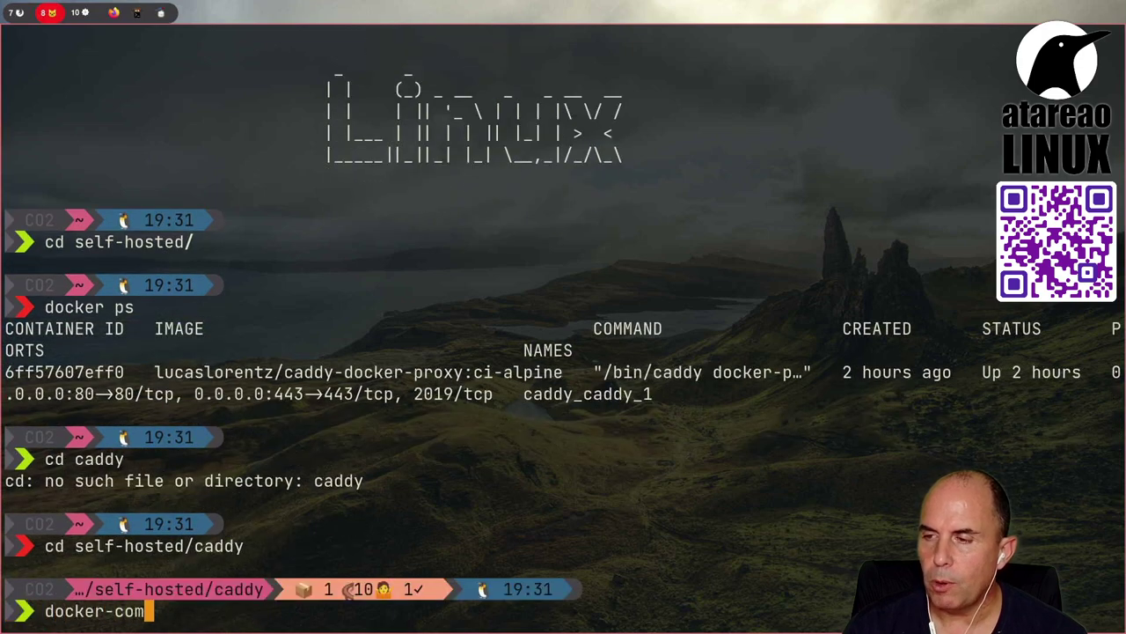
type("pose down")
key("Return")
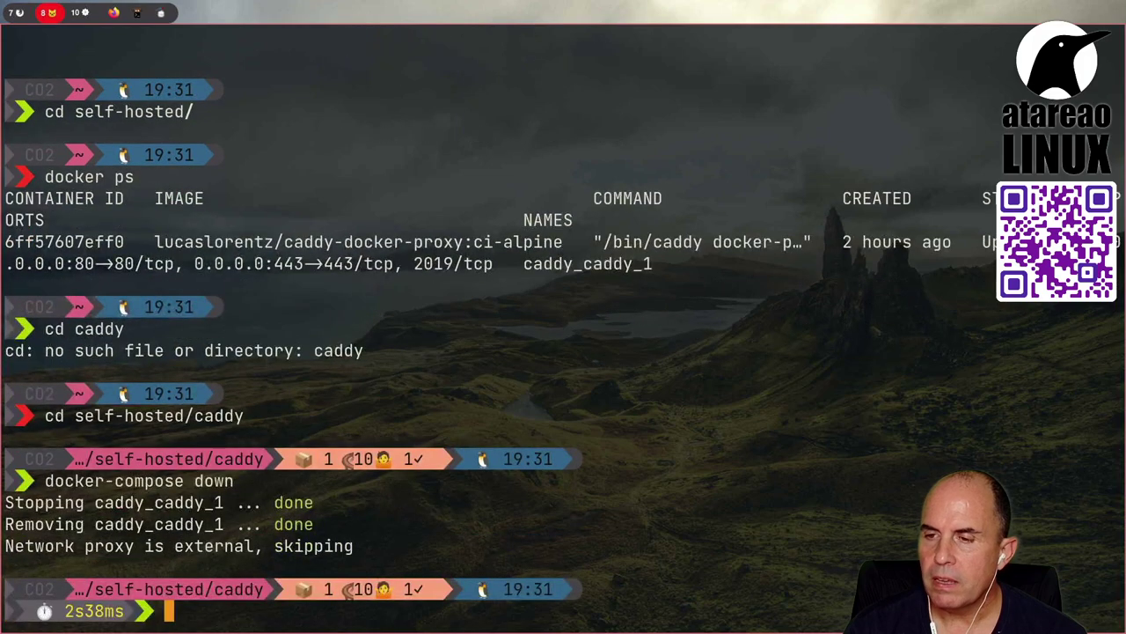
- Return to the home directory and delete the self-hosted folder with sudo rm -rf
type("cd ..")
key("Return")
type("cd ..")
key("Return")
type("r")
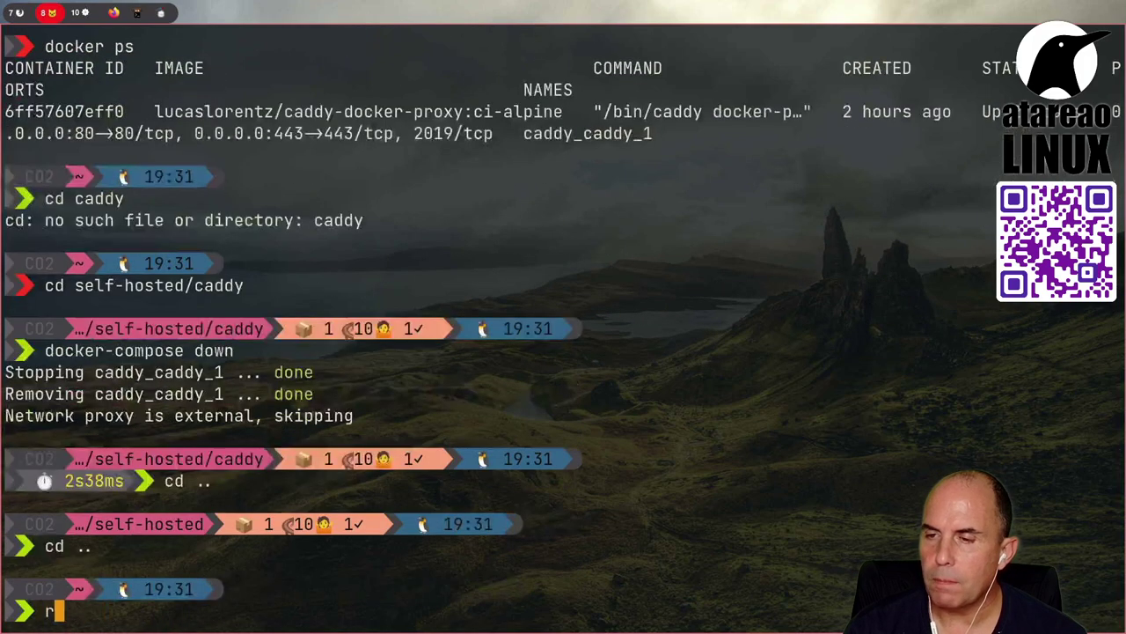
type("m se")
key("Tab")
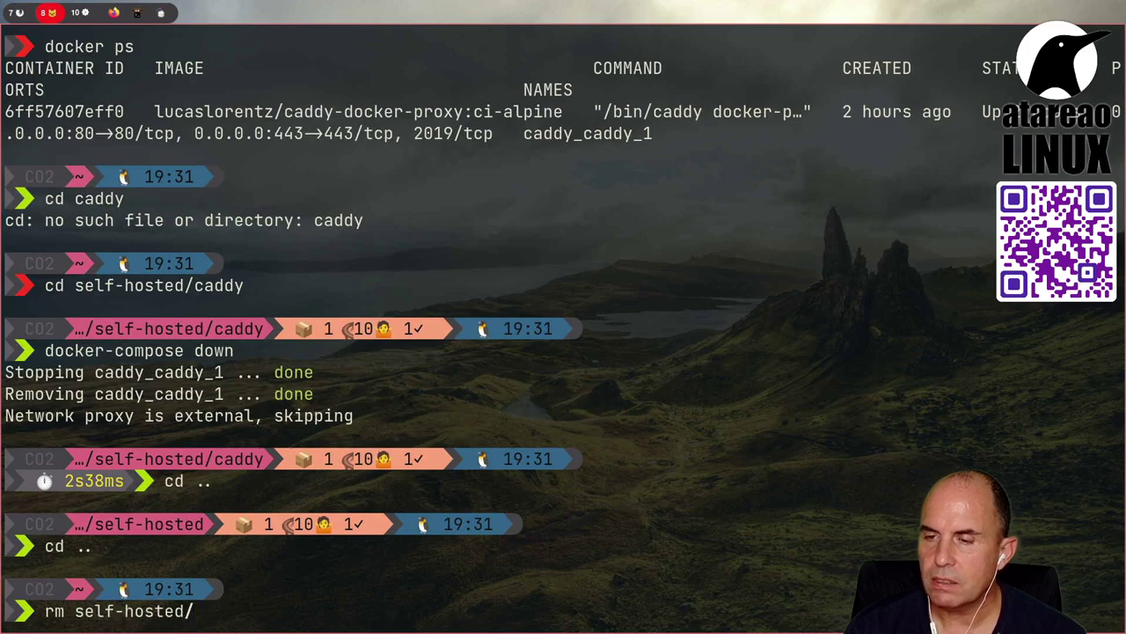
key("ctrl+a")
key("Right")
key("Right")
key("Right")
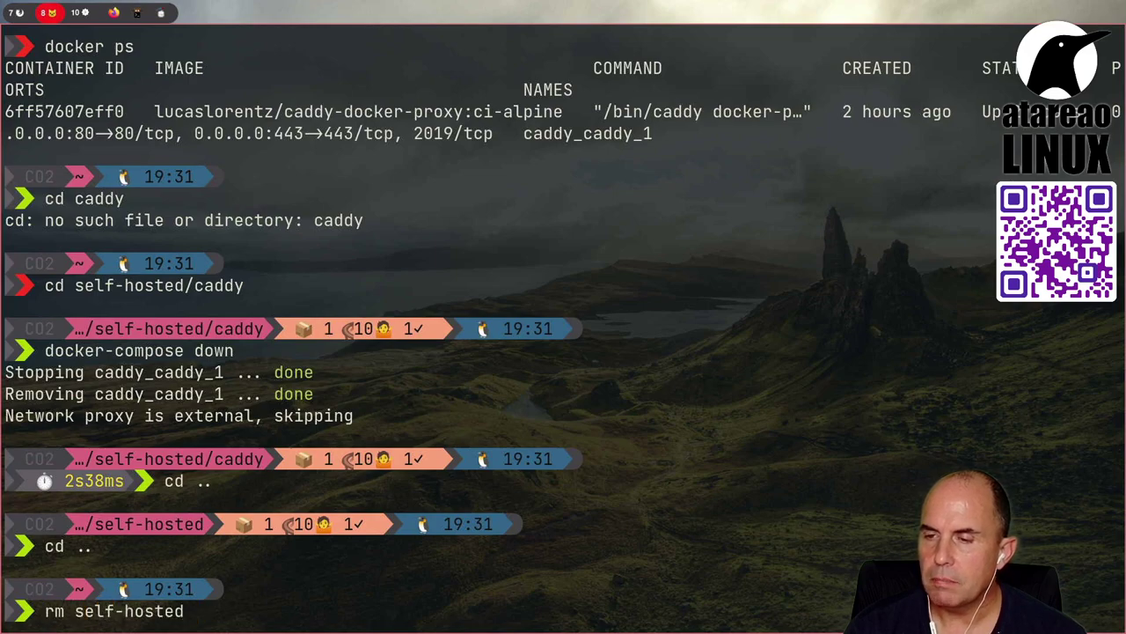
type("-rf")
key("Return")
key("Up")
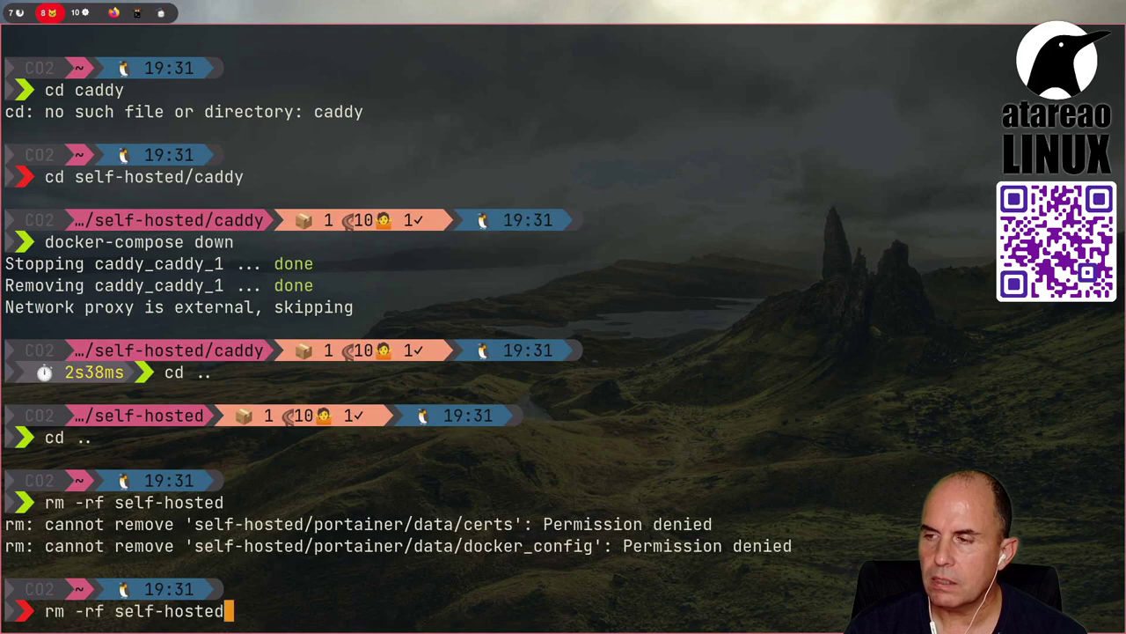
key("ctrl+a")
type("sudo")
key("Return")
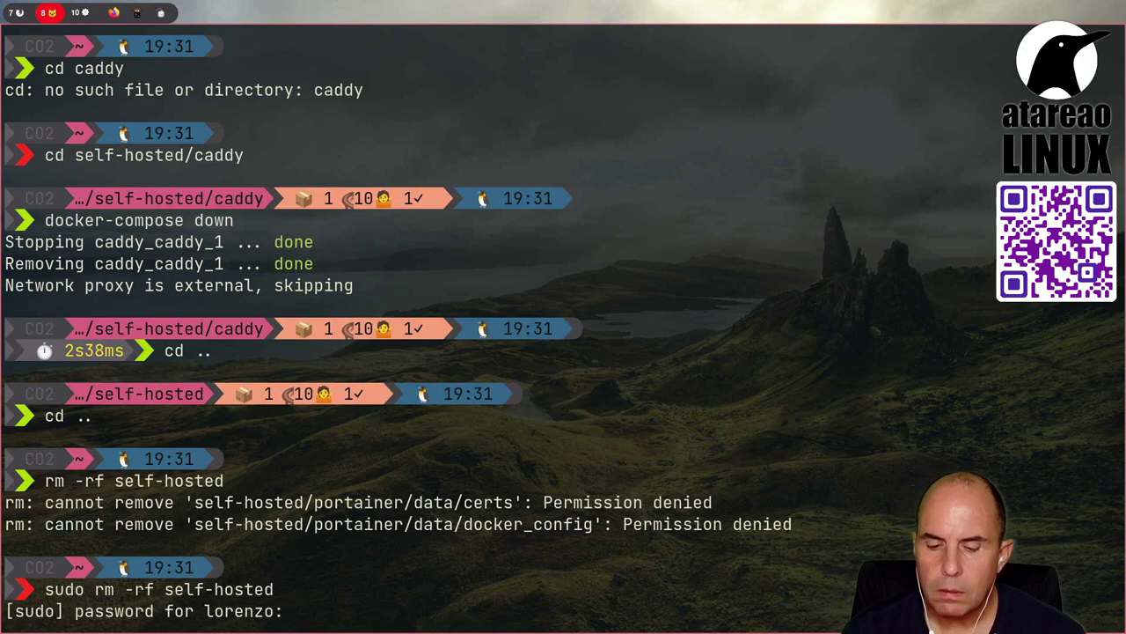
key("Return")
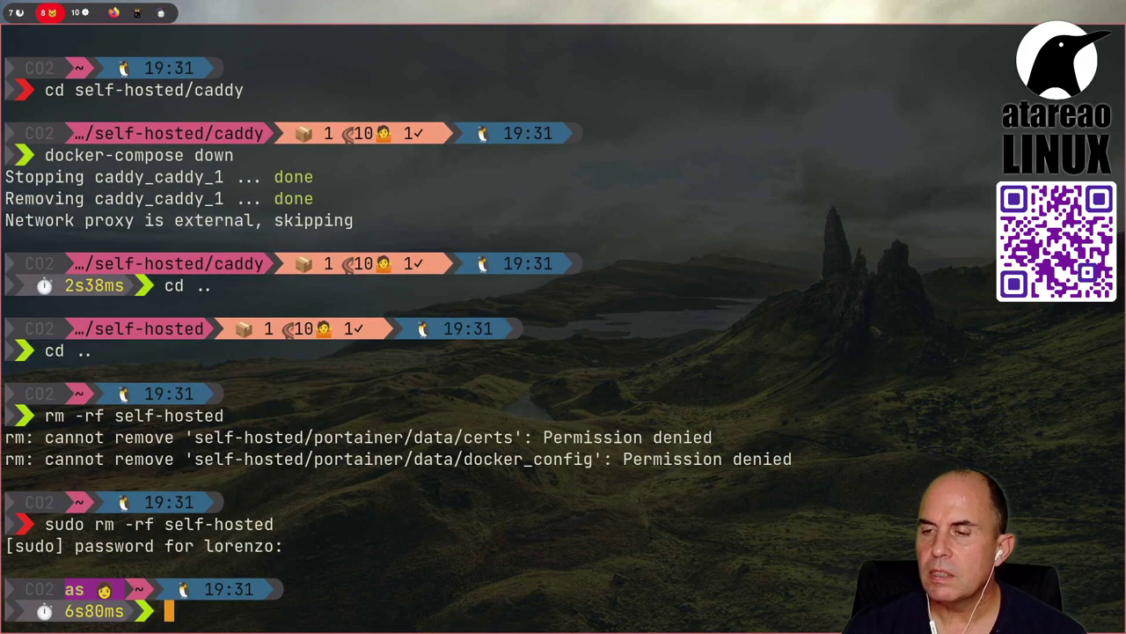
- List the home directory with ls -la, then run and confirm docker system prune --all
type("ls -la")
key("Return")
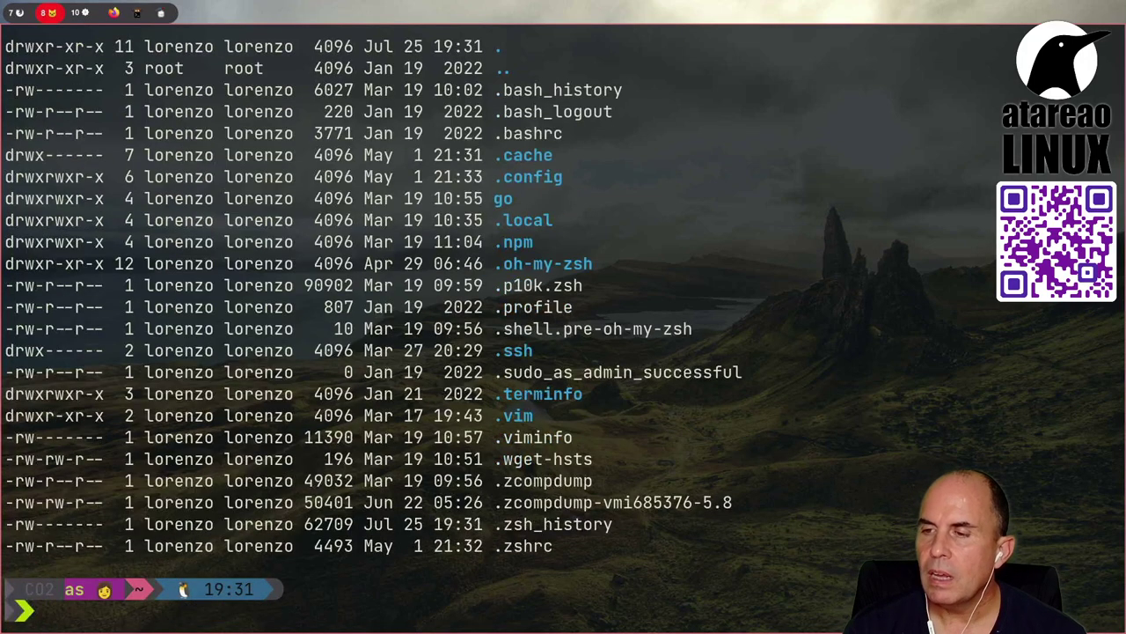
type("do")
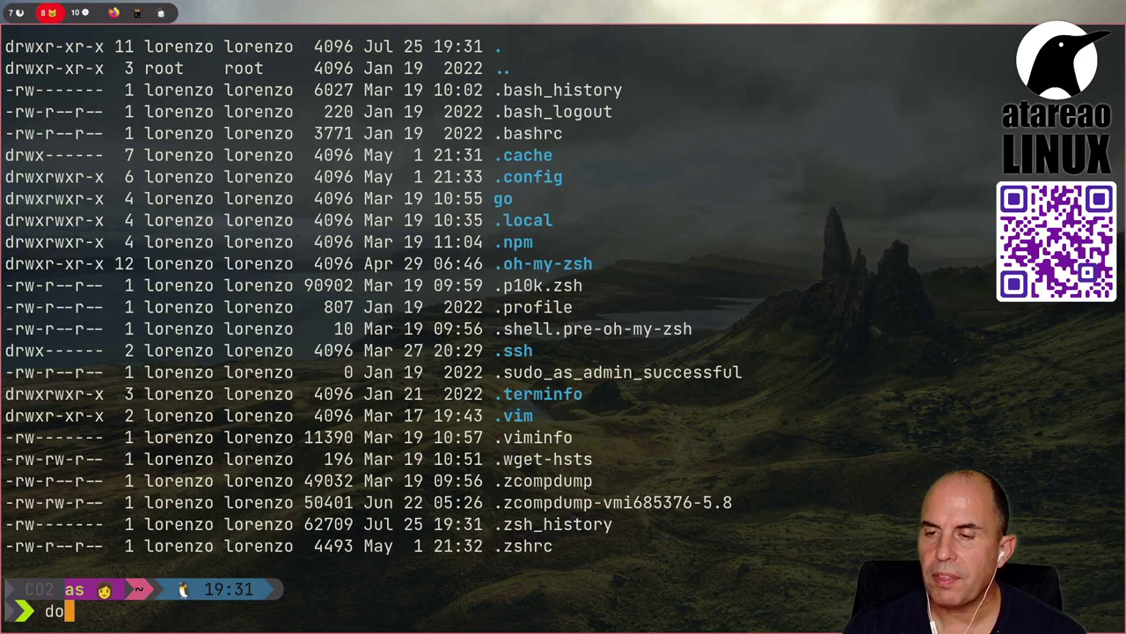
type("cker sy")
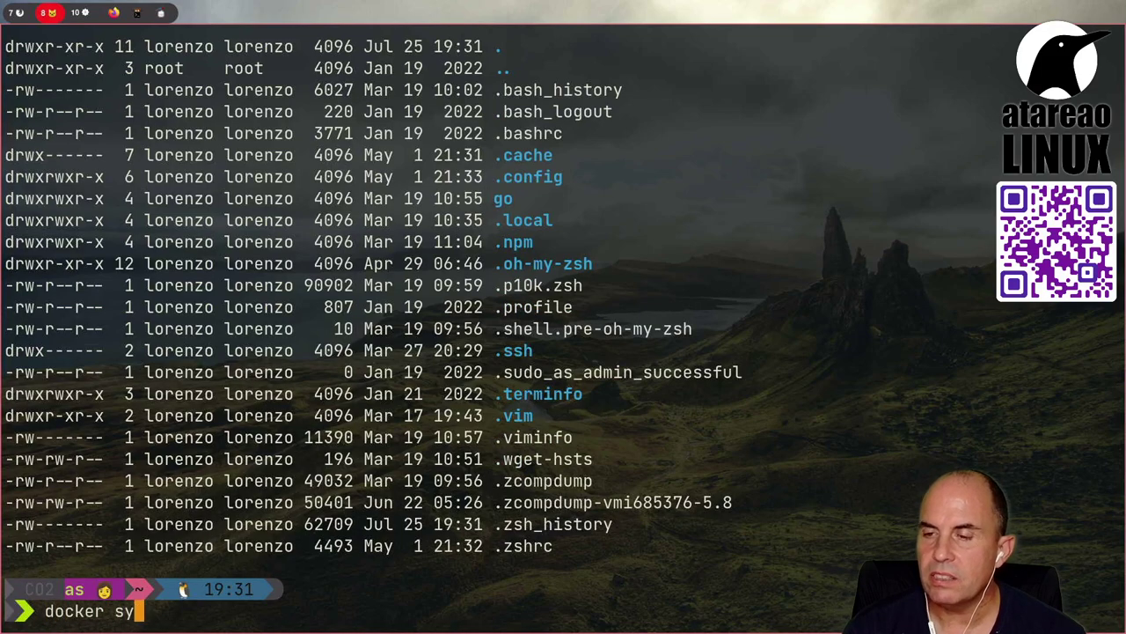
type("stem prune ")
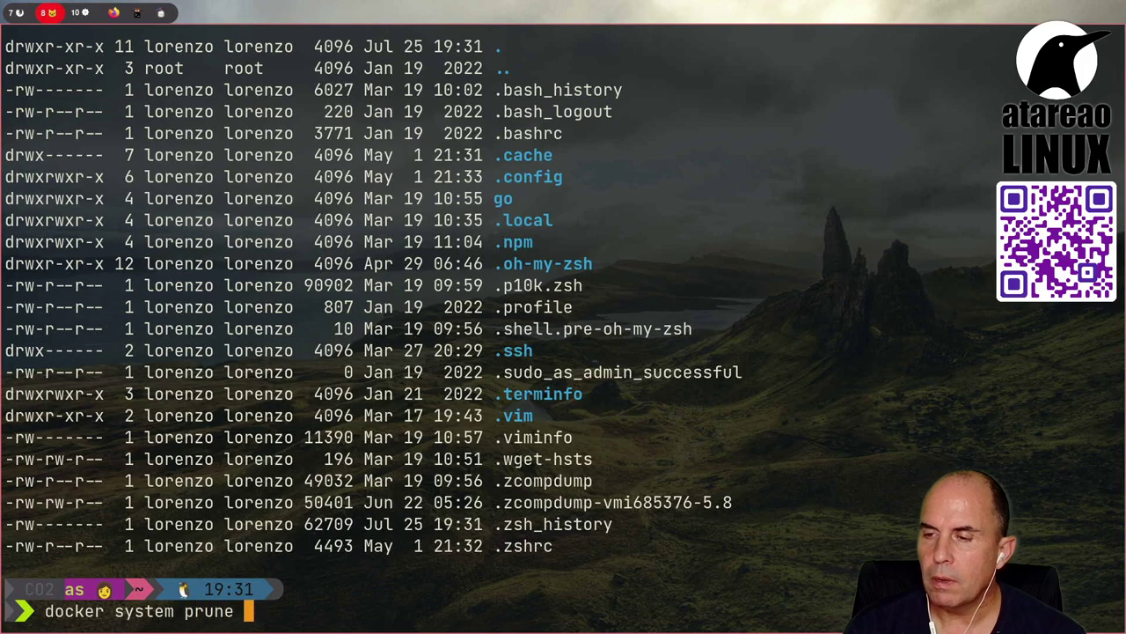
type("--all")
key("Return")
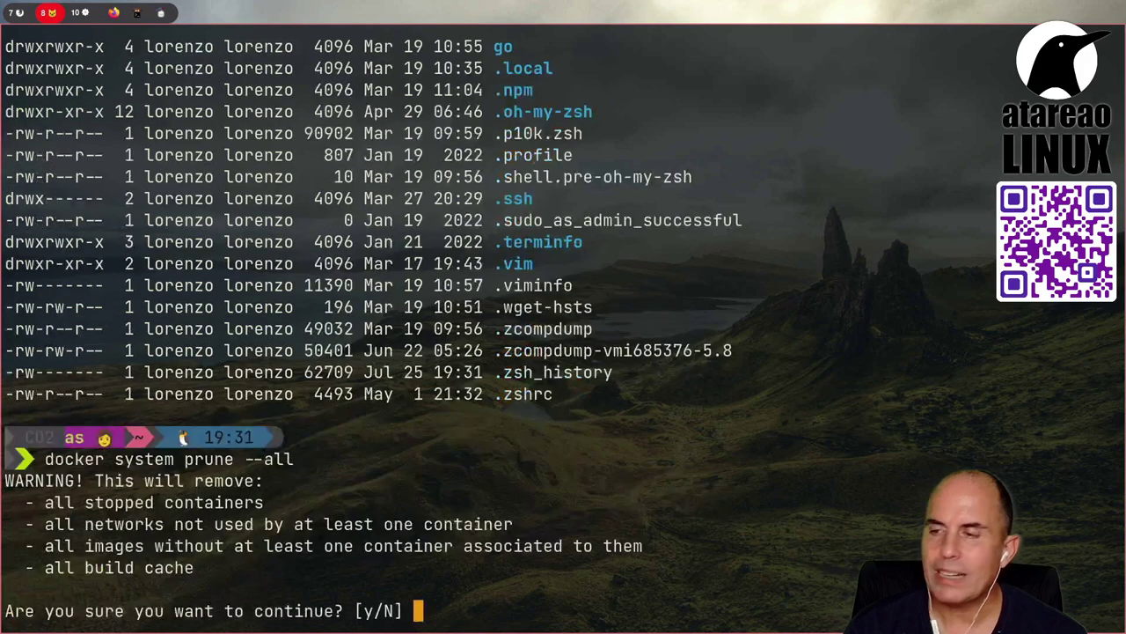
type("y")
key("Return")
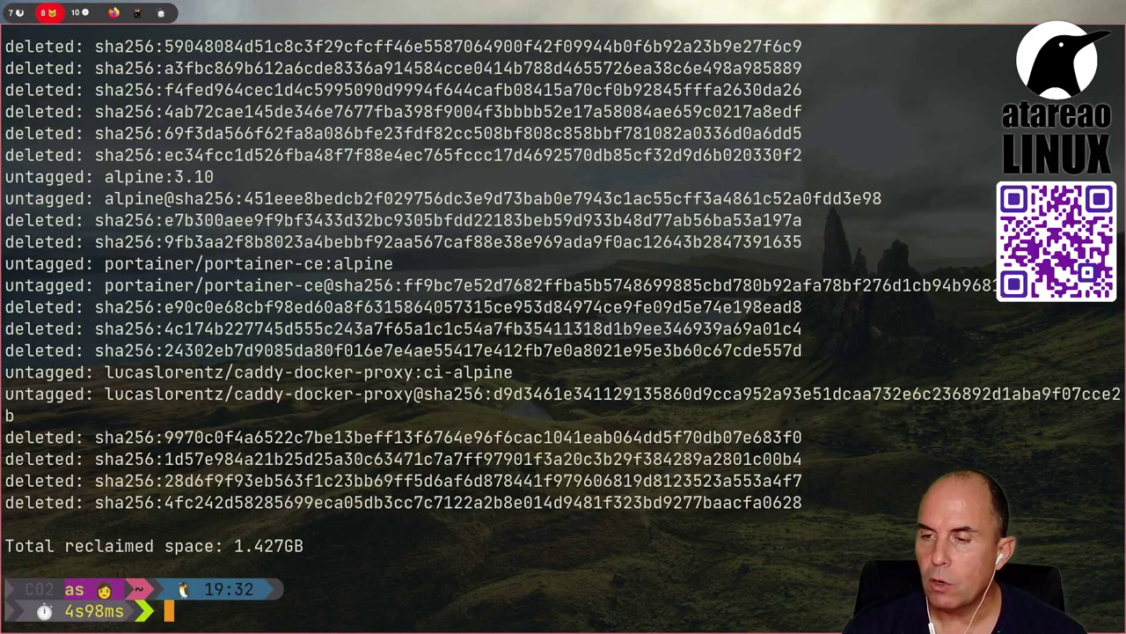
- Re-run the git clone of the self-hosted repository from command history
key("ctrl+r")
type("st")
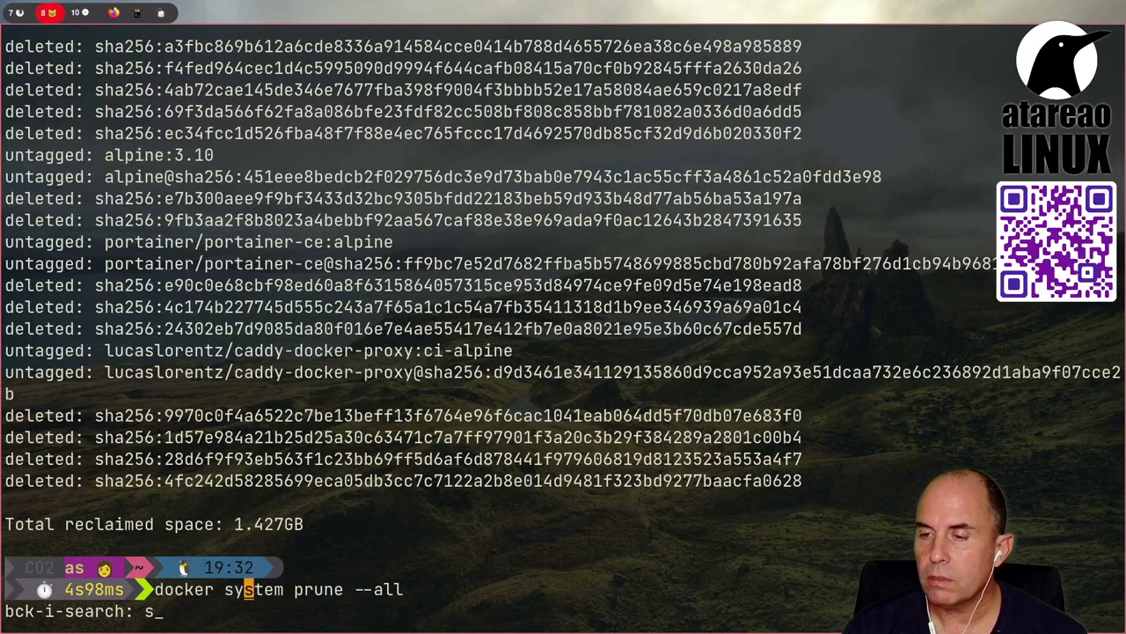
type("e")
key("BackSpace")
key("BackSpace")
type("g")
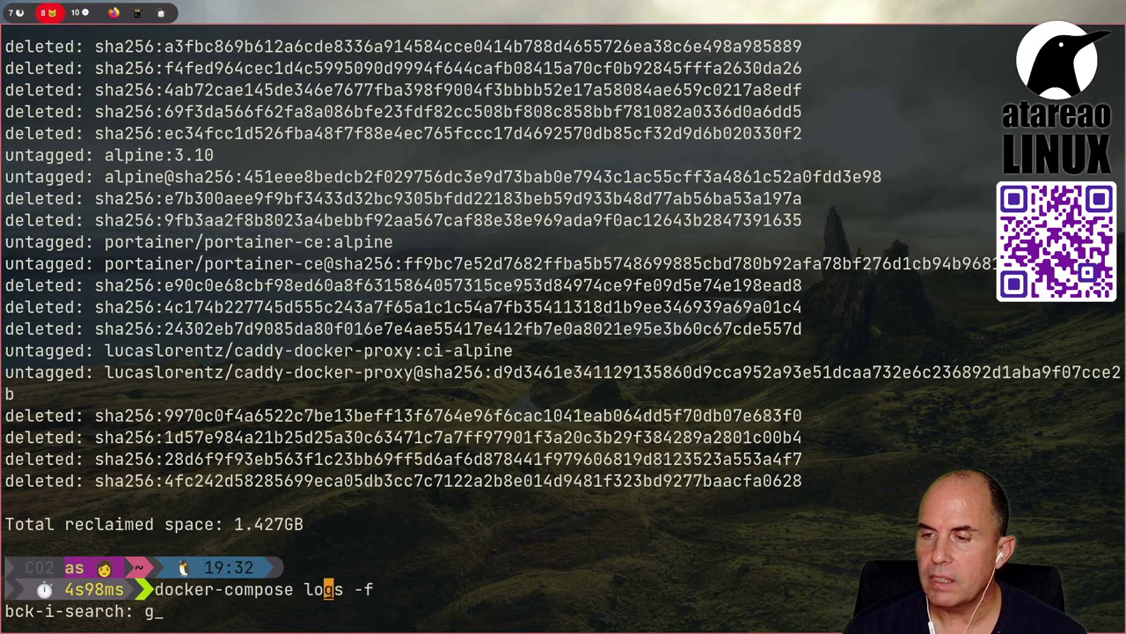
type("it cl")
key("Return")
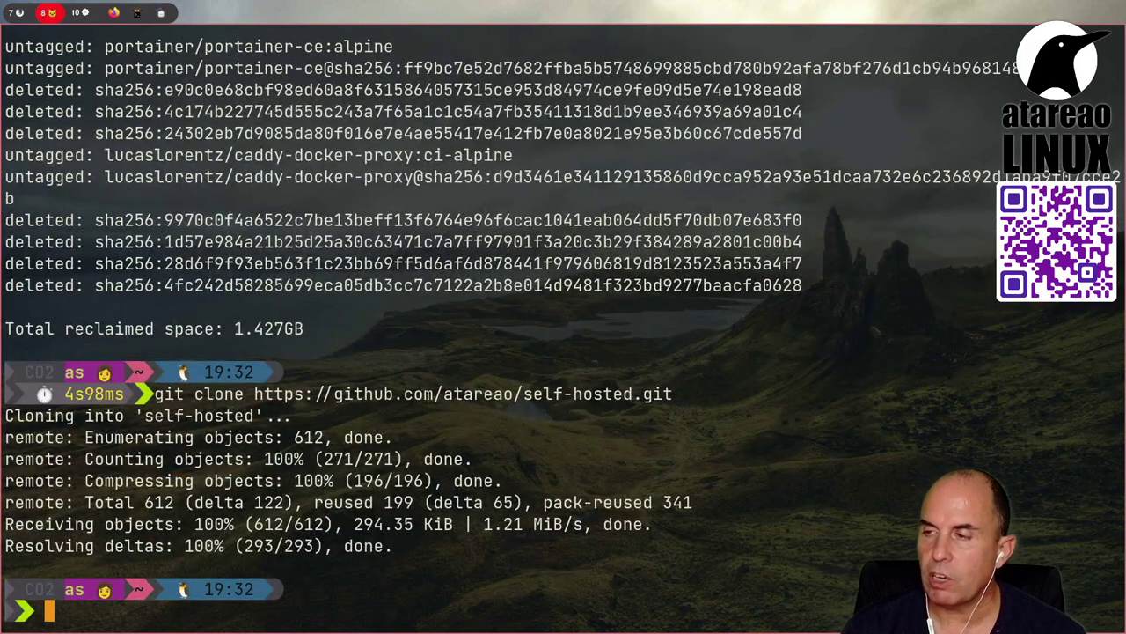
- Enter the cloned self-hosted folder, list its contents, and move into the caddy folder
type("cd se")
key("Tab")
key("Return")
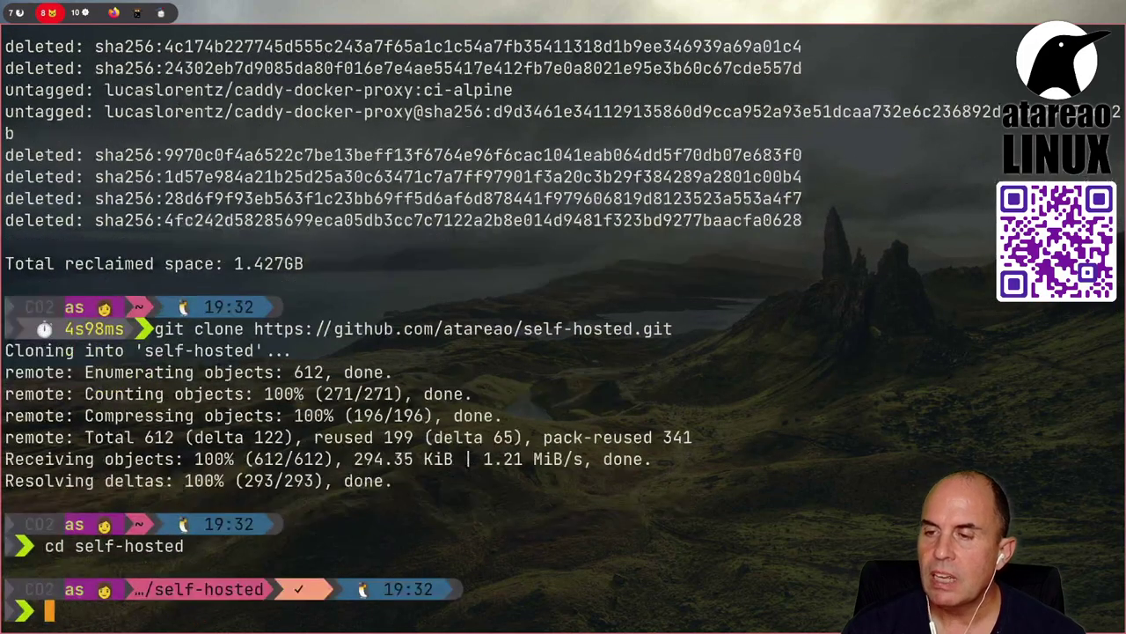
type("ls -la")
key("Return")
type("cd")
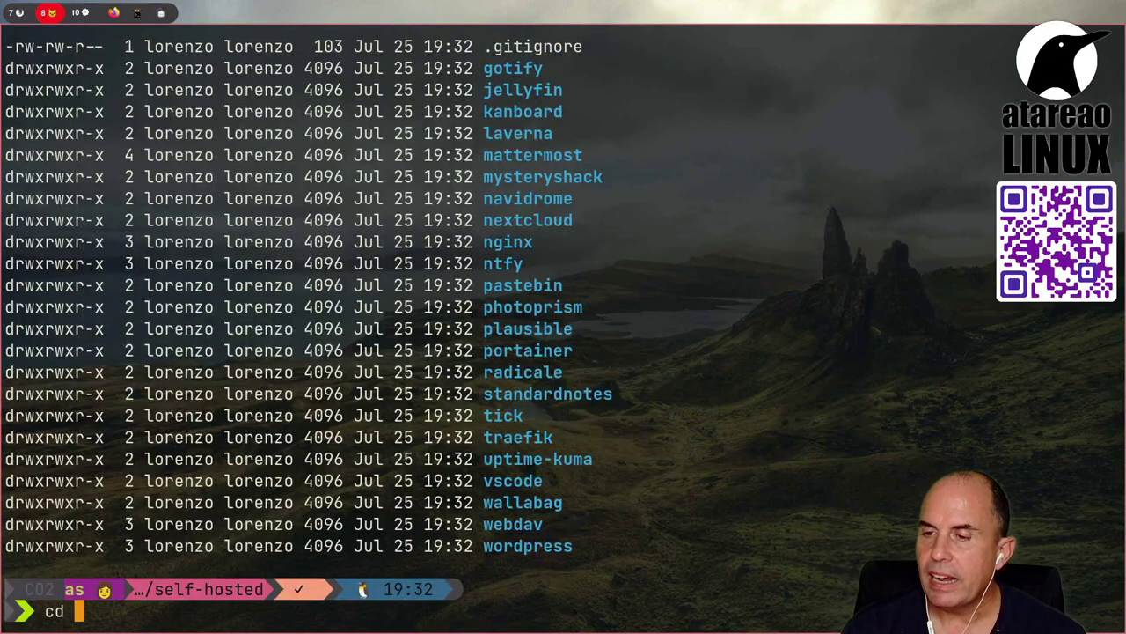
type(" caded")
key("BackSpace")
key("BackSpace")
type("dy")
key("Return")
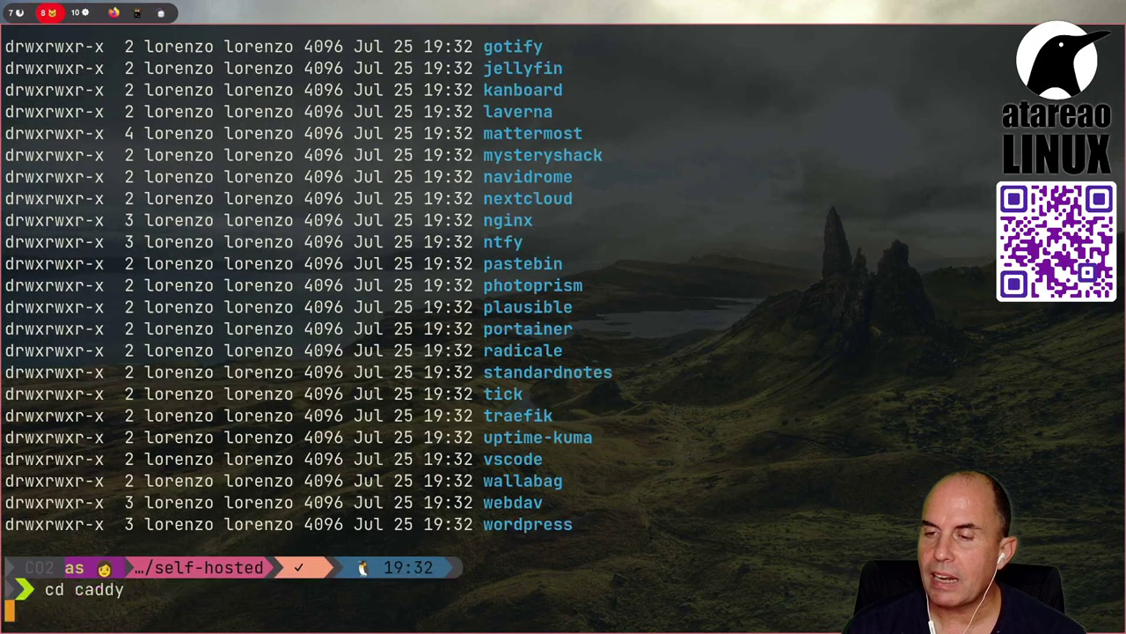
- Print caddy's README.md installation notes with cat
type("cat ")
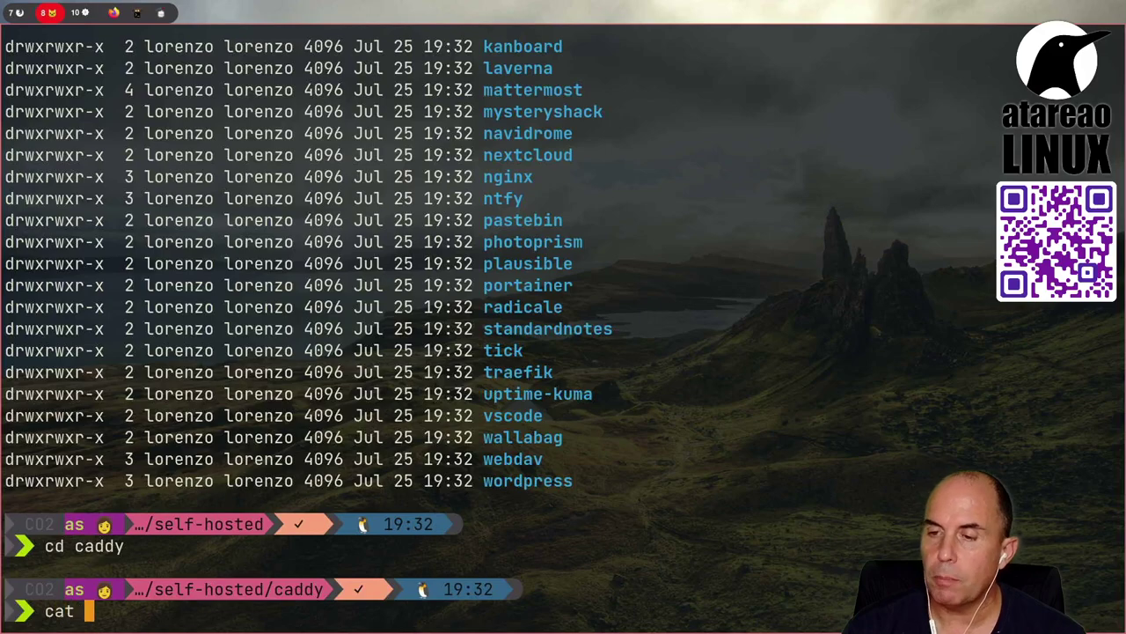
type("README")
key("Return")
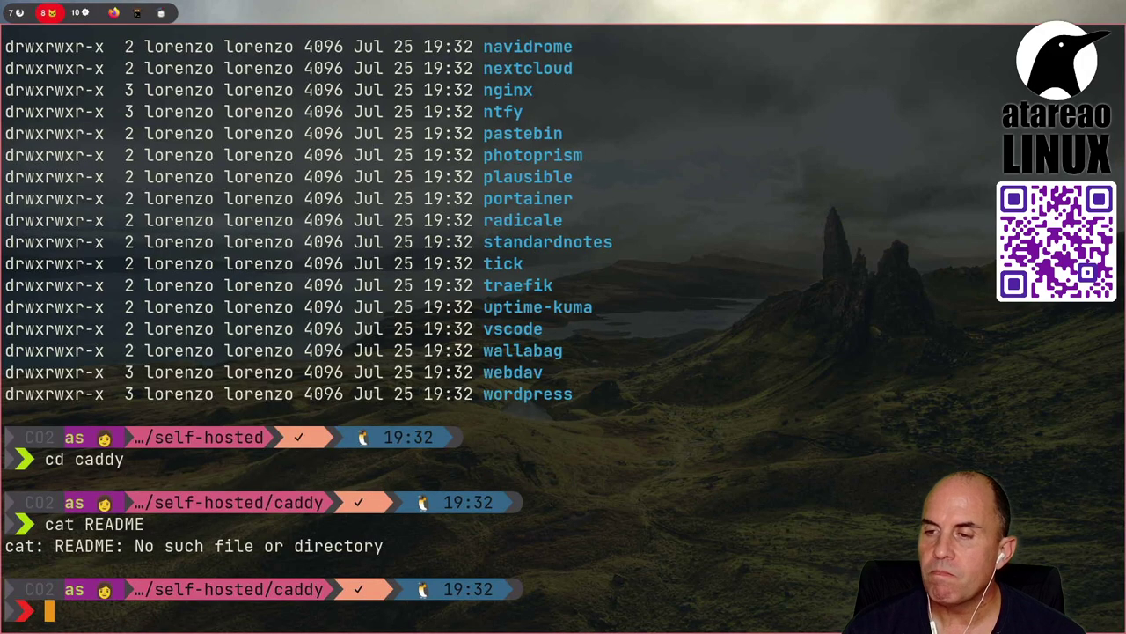
key("Up")
type(".md")
key("Return")
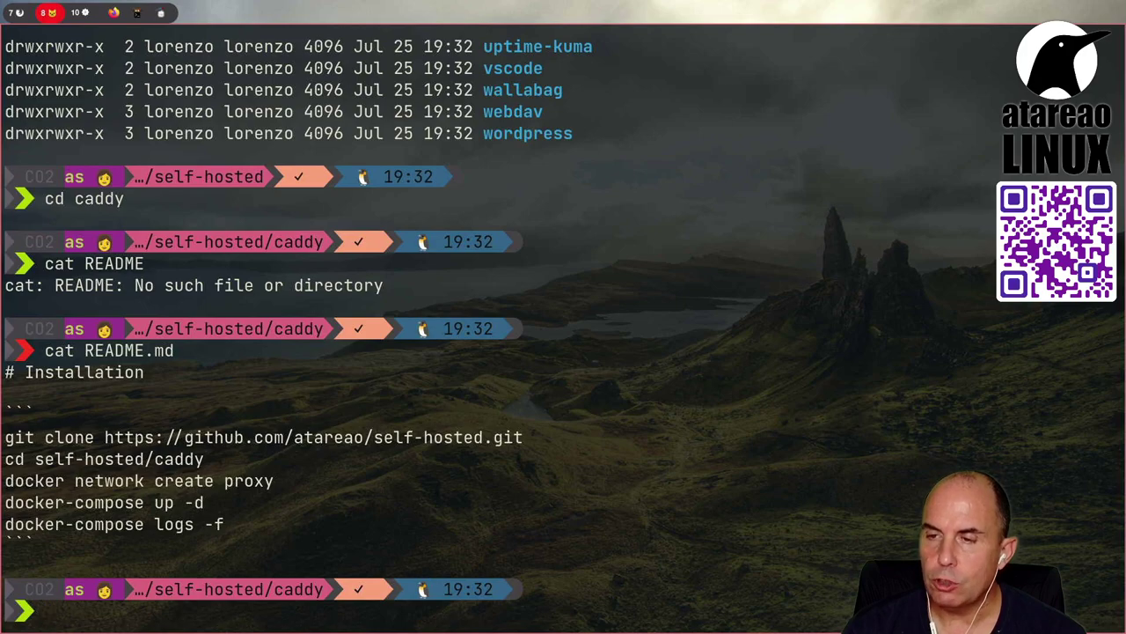
- Create the proxy Docker network, start Caddy with docker-compose up -d, and check its logs
type("docker netw")
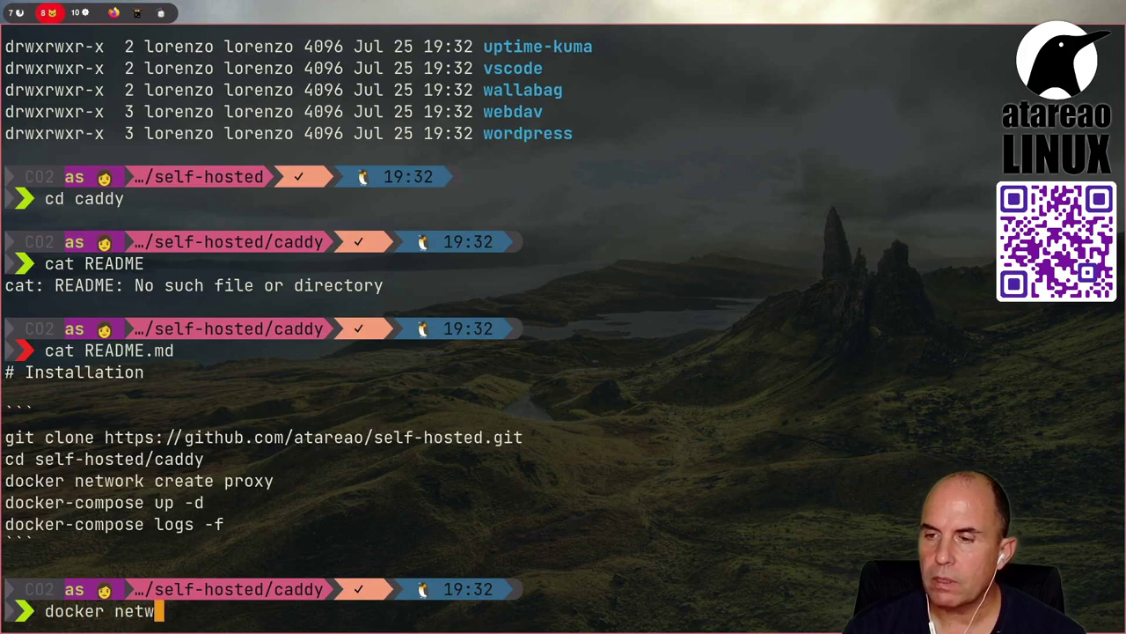
type("ork create p")
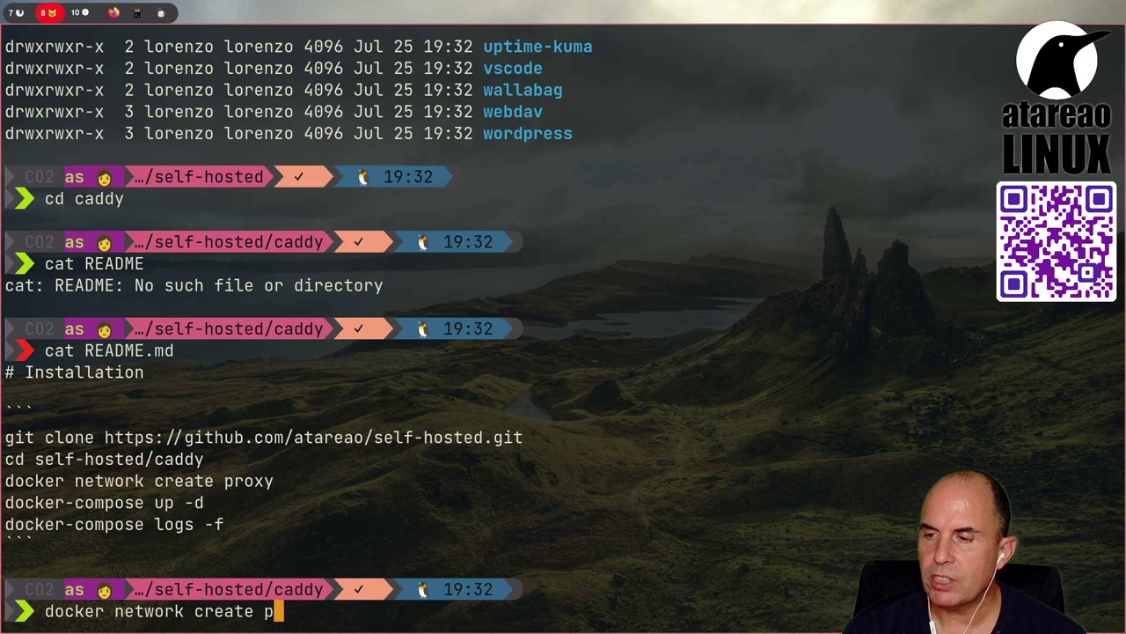
type("roxy")
key("Return")
type("dock")
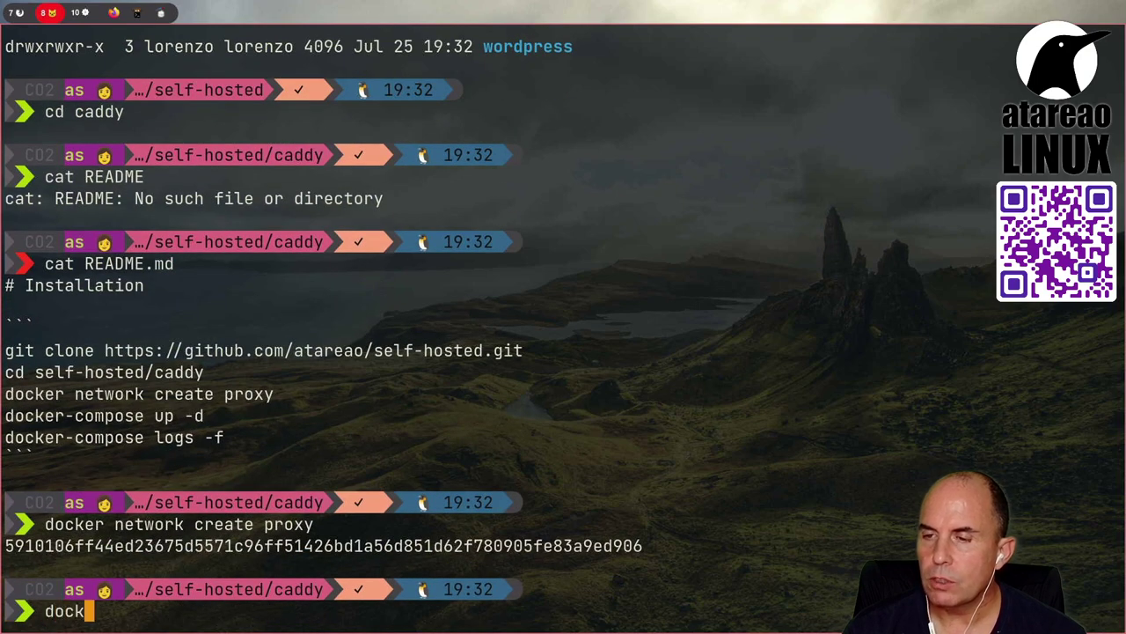
type("er-compos")
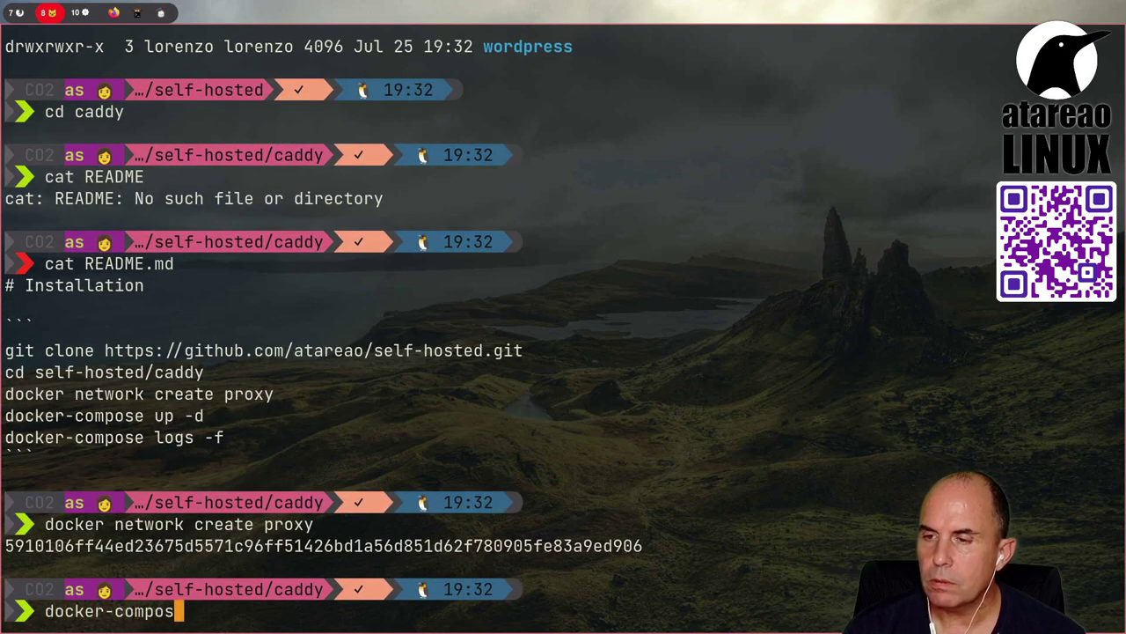
type("e up -d")
key("Return")
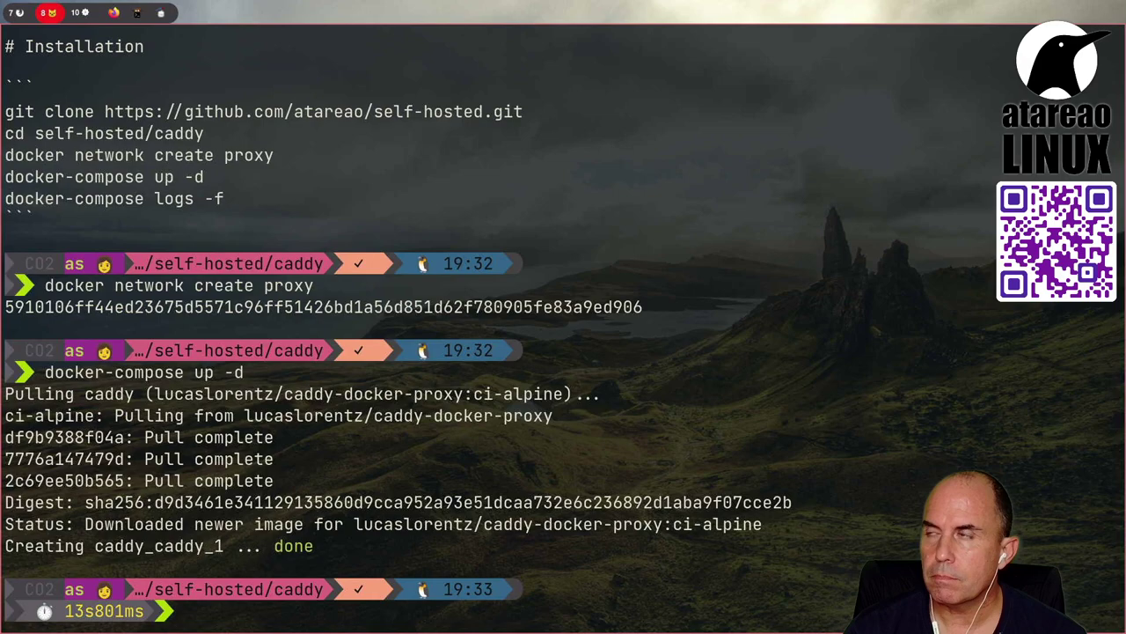
type("dock")
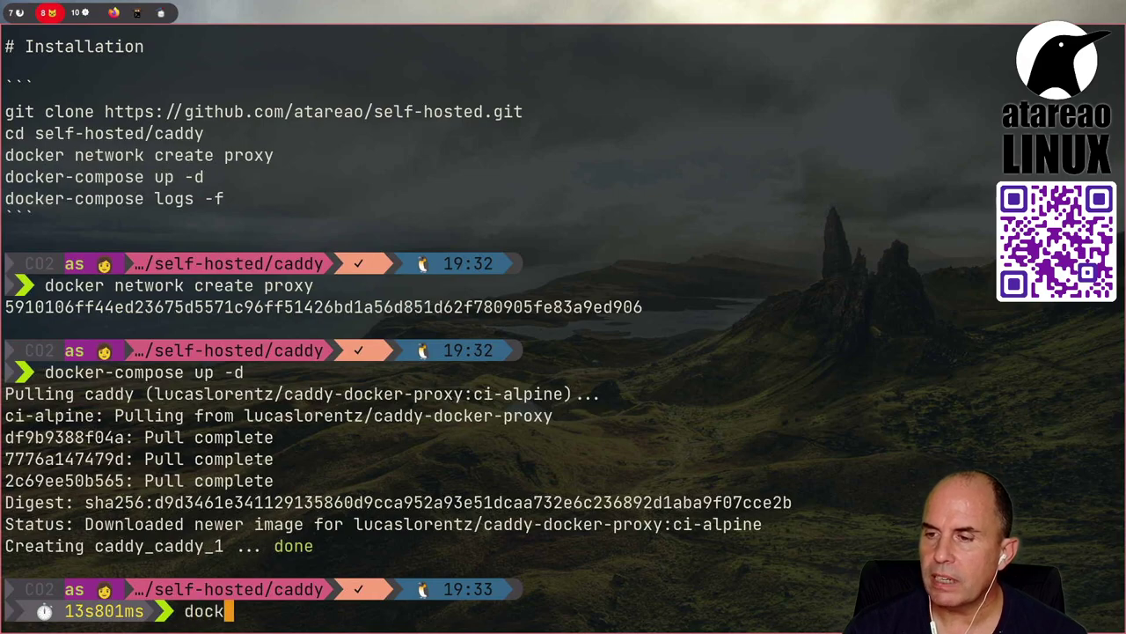
type("er-compose logs -f")
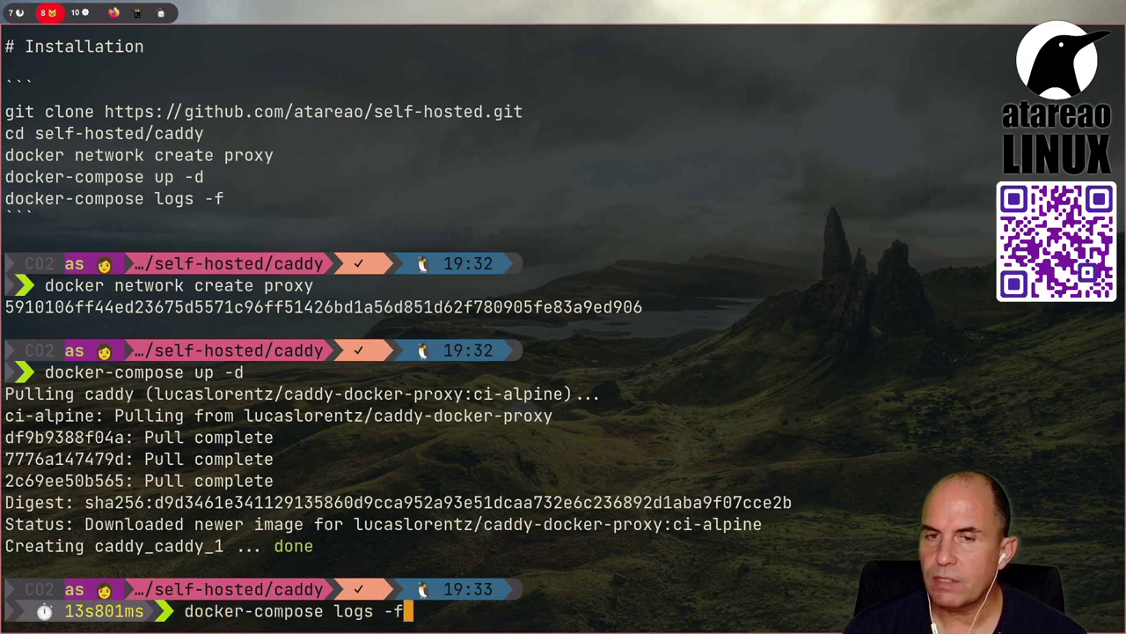
key("Return")
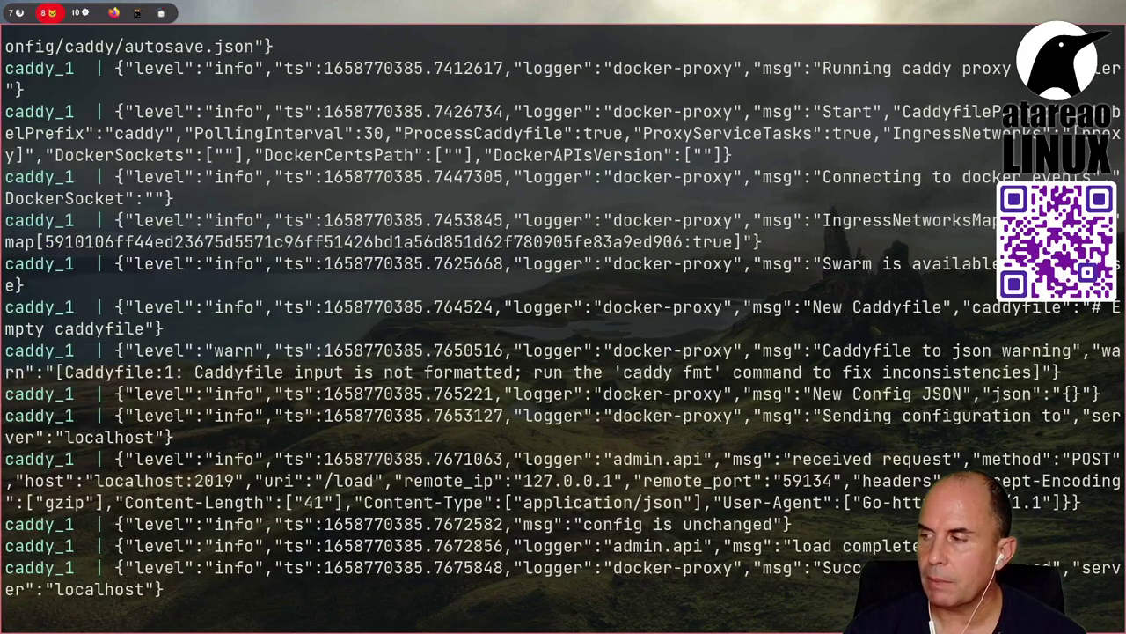
key("ctrl+c")
- Move to the portainer folder and print its README.md
type("cd")
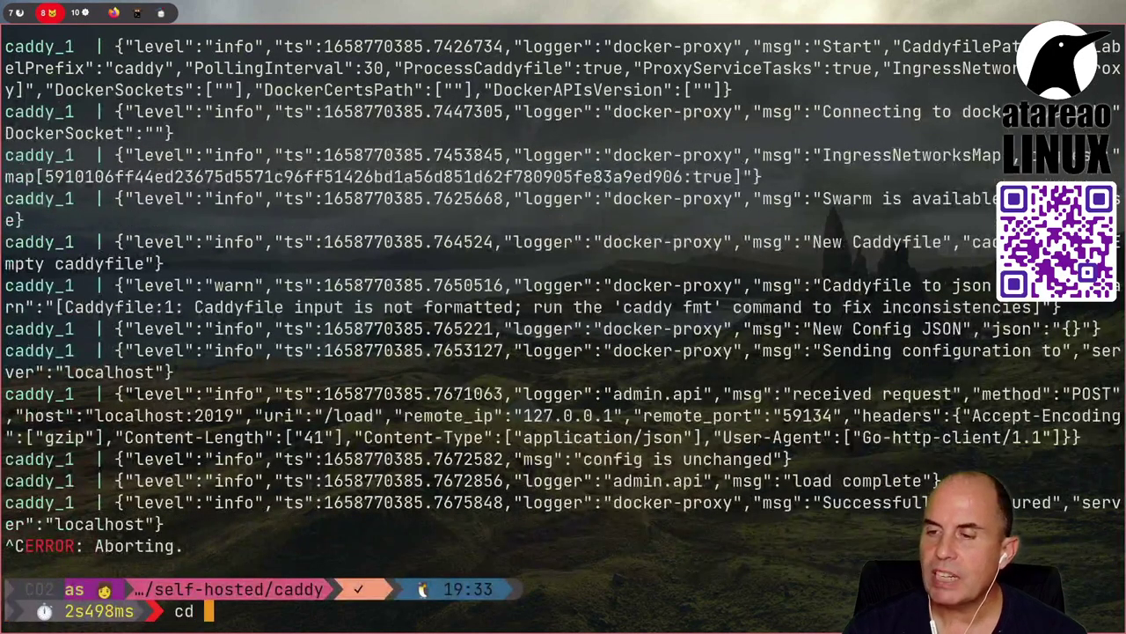
type(" ..")
key("Return")
type("c")
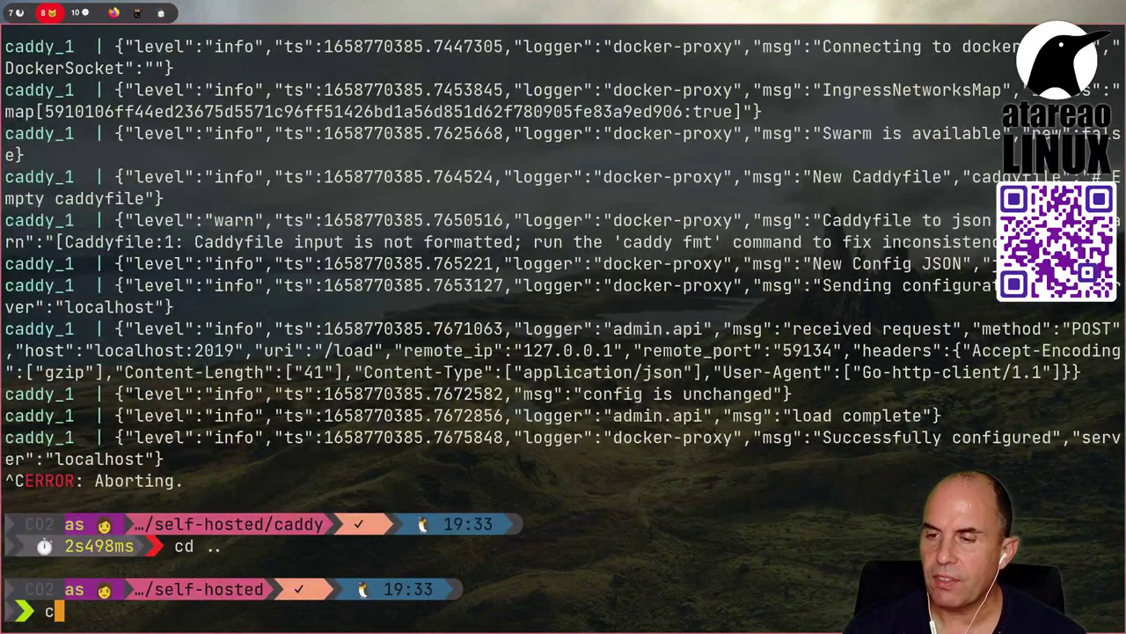
type("d portainer")
key("Return")
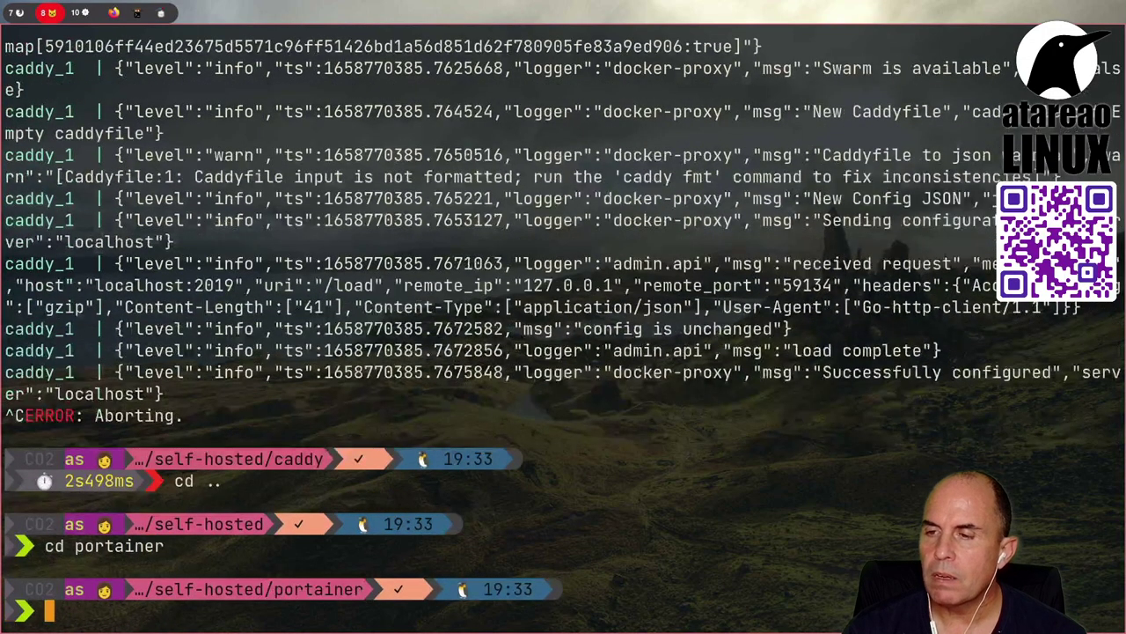
key("ctrl+l")
type("cat R")
key("Tab")
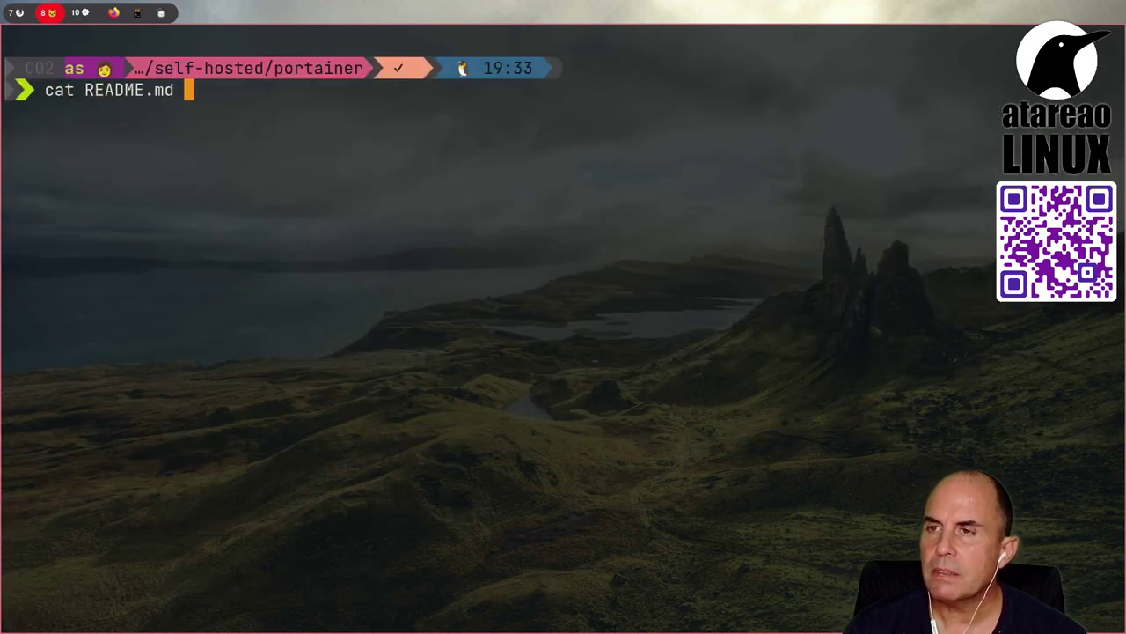
key("Return")
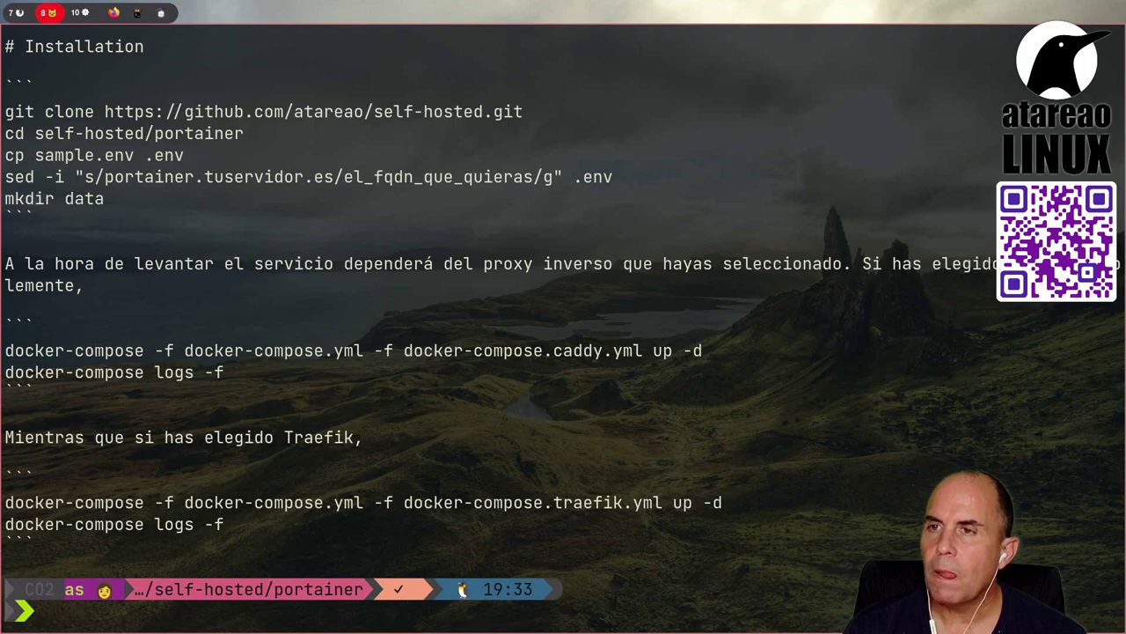
- Copy sample.env to .env in the portainer folder
type("cd")
key("BackSpace")
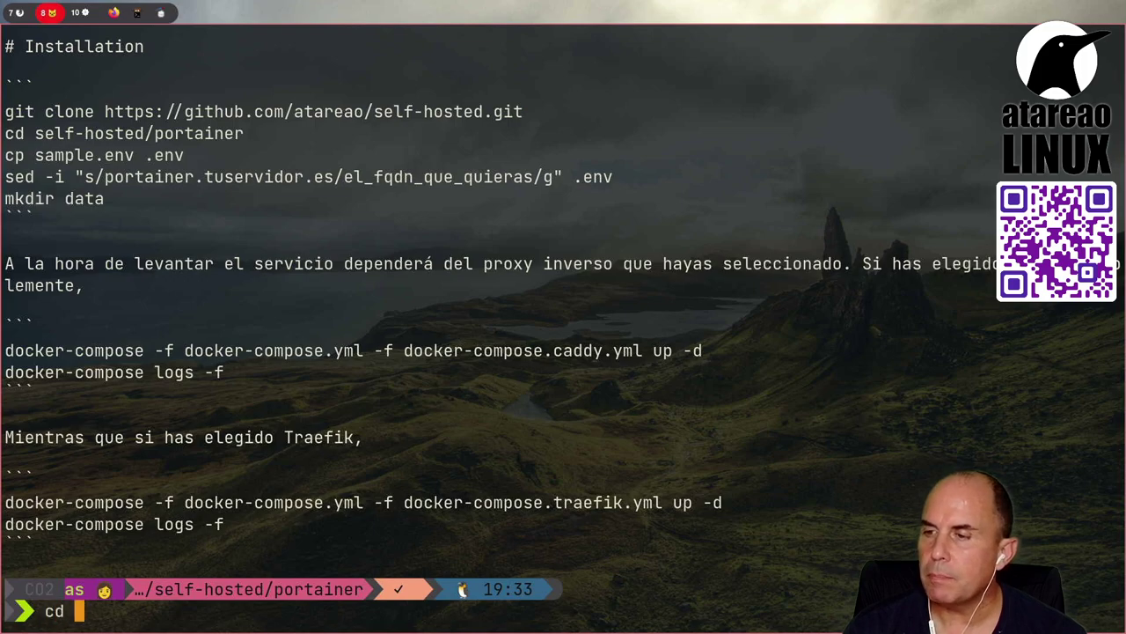
type("p")
key("BackSpace")
key("BackSpace")
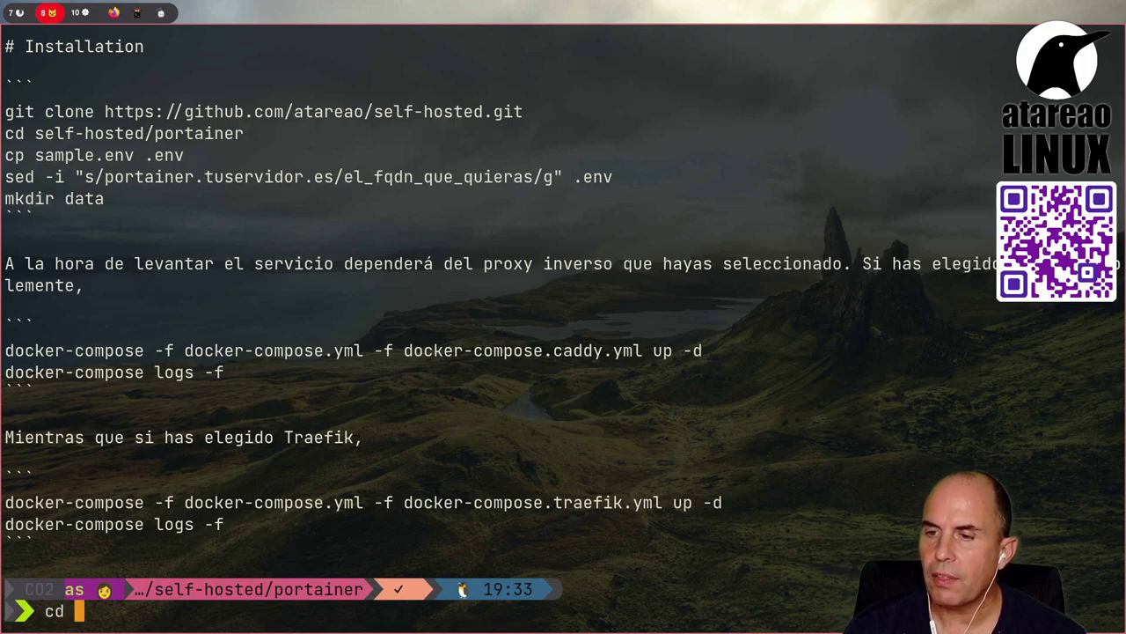
key("BackSpace")
type("p sa")
key("Tab")
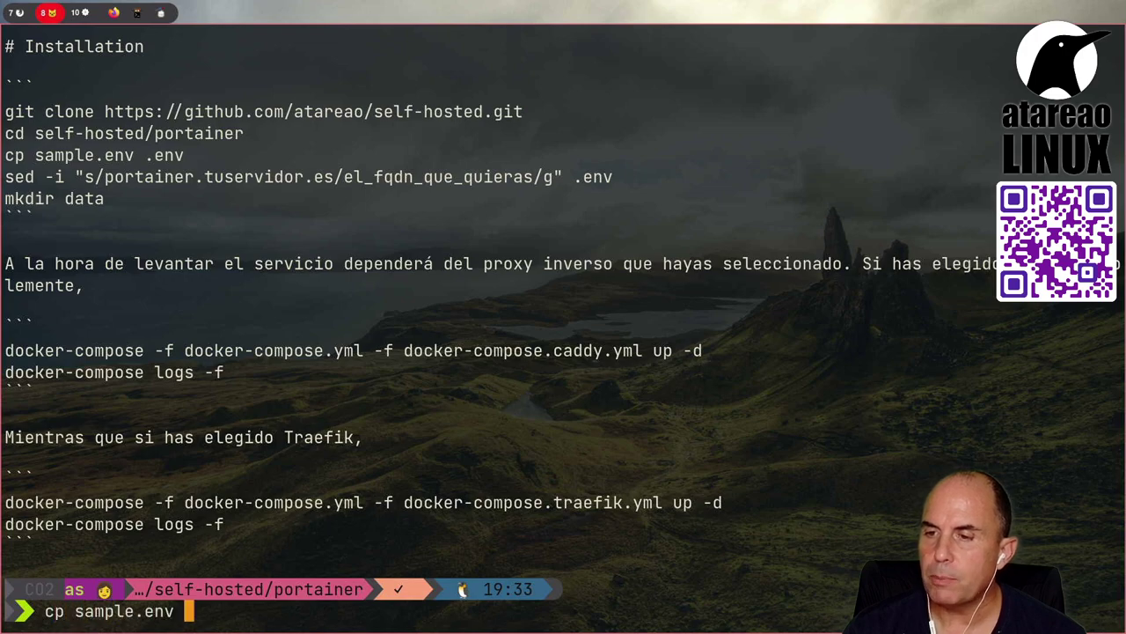
type(".env")
key("Return")
- Edit .env in vim to replace tuservidor with servidorlinux in the FQDN, then save
type("v")
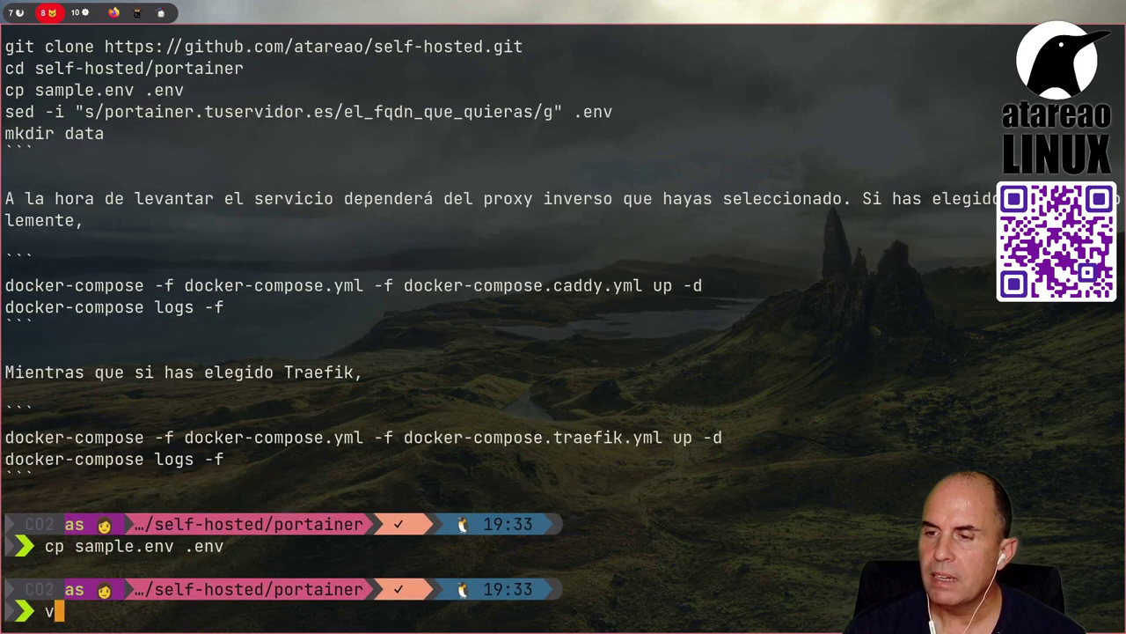
type("im .env")
key("Return")
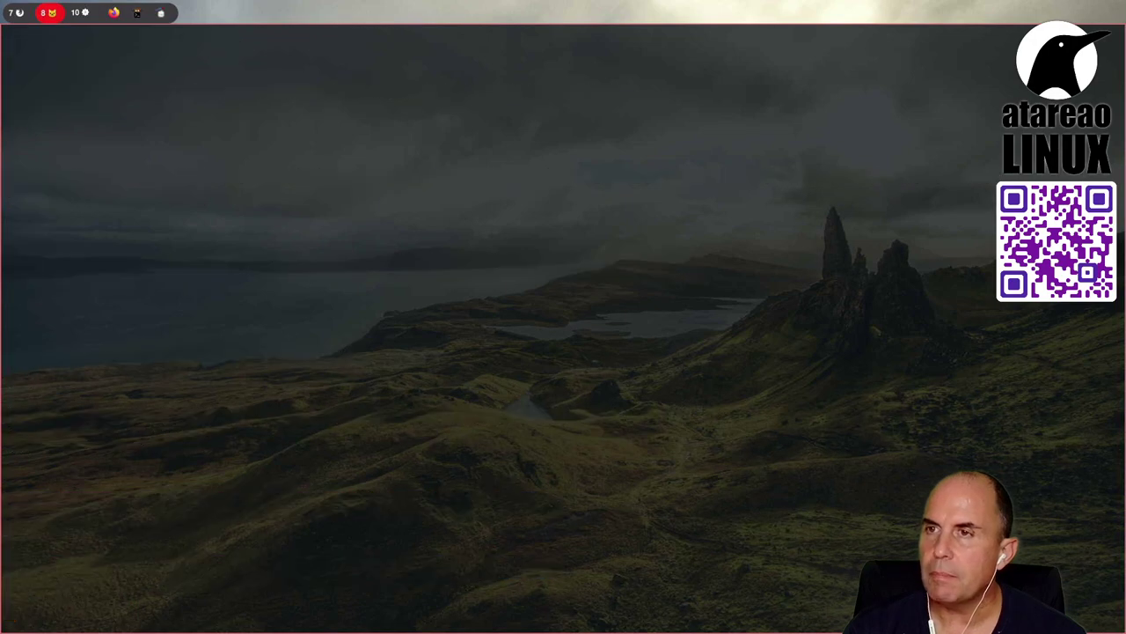
type("/")
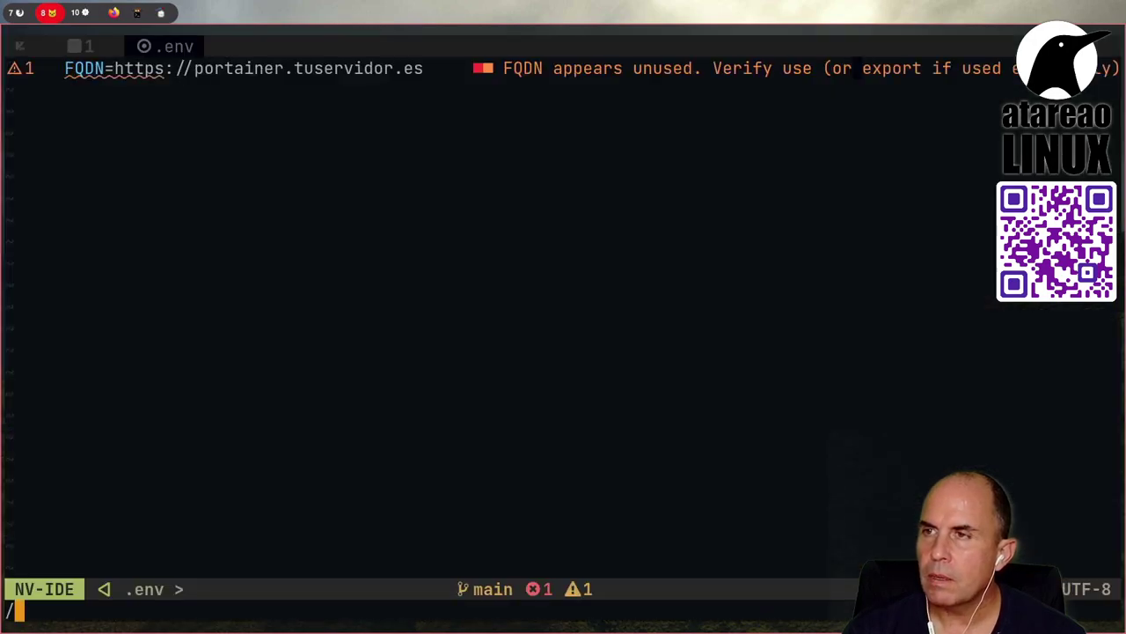
type("tus")
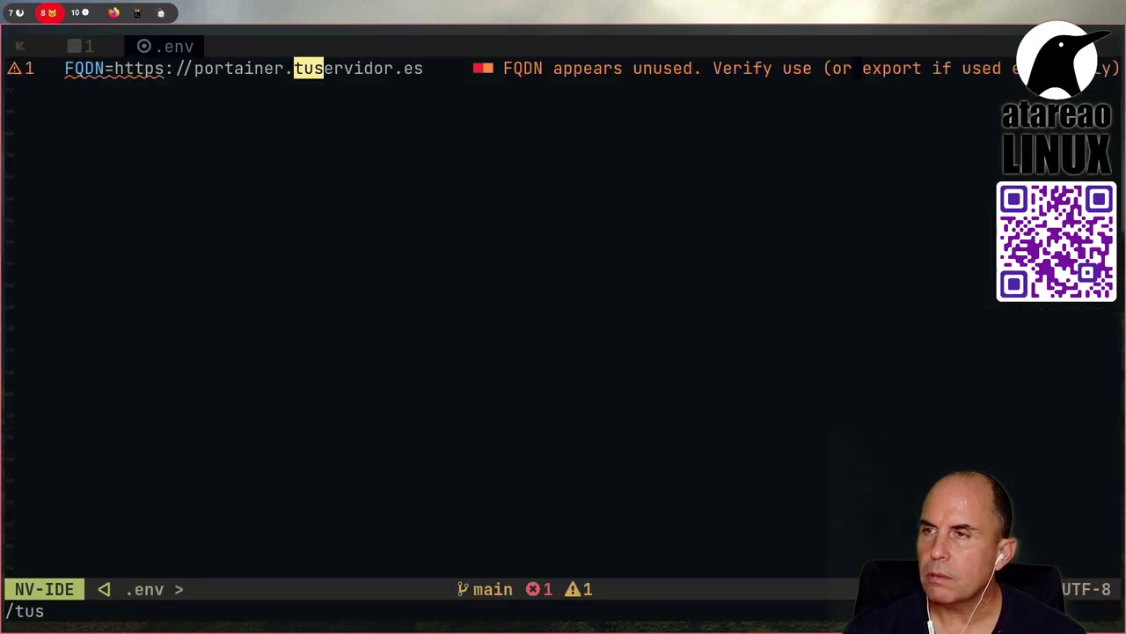
key("Return")
type("cwservidor")
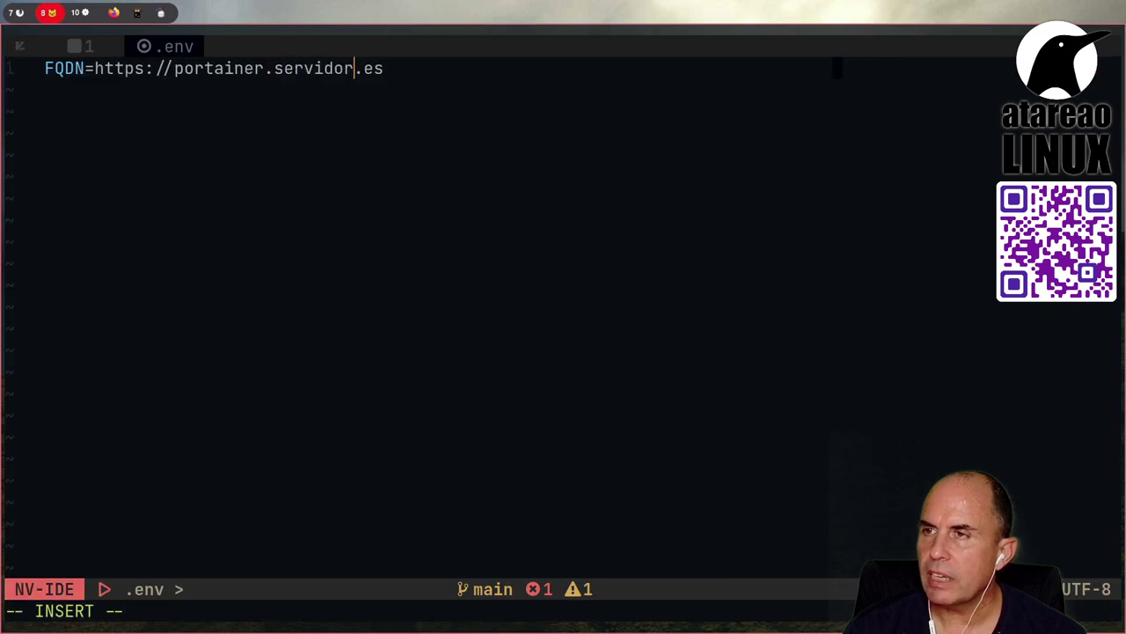
type("linux")
key("Escape")
type(":wq")
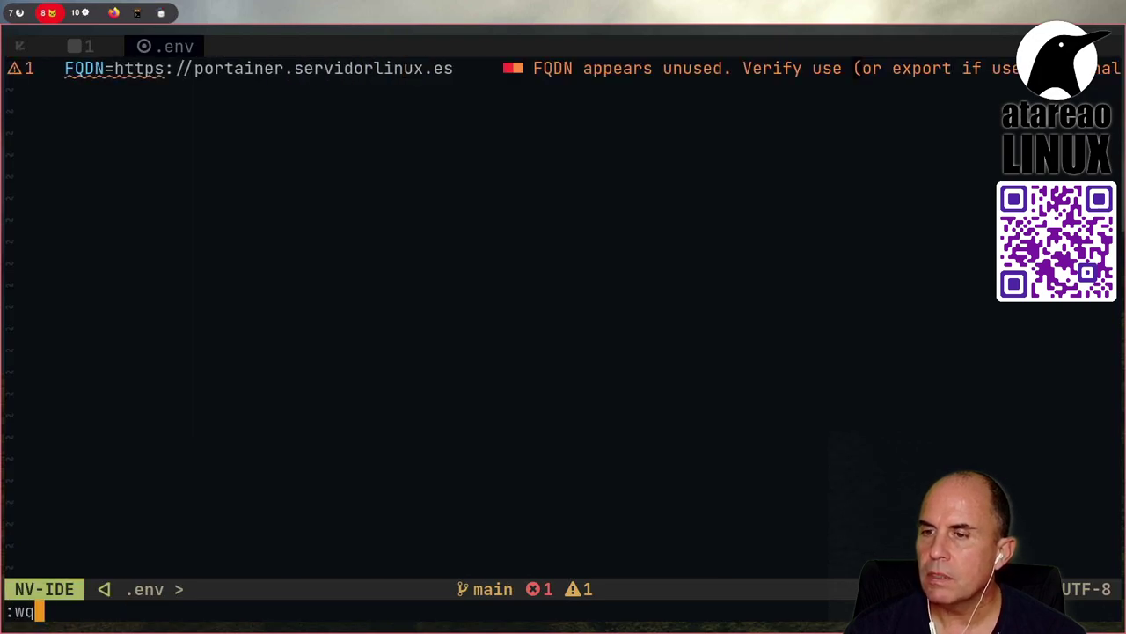
key("Return")
type("docker-com")
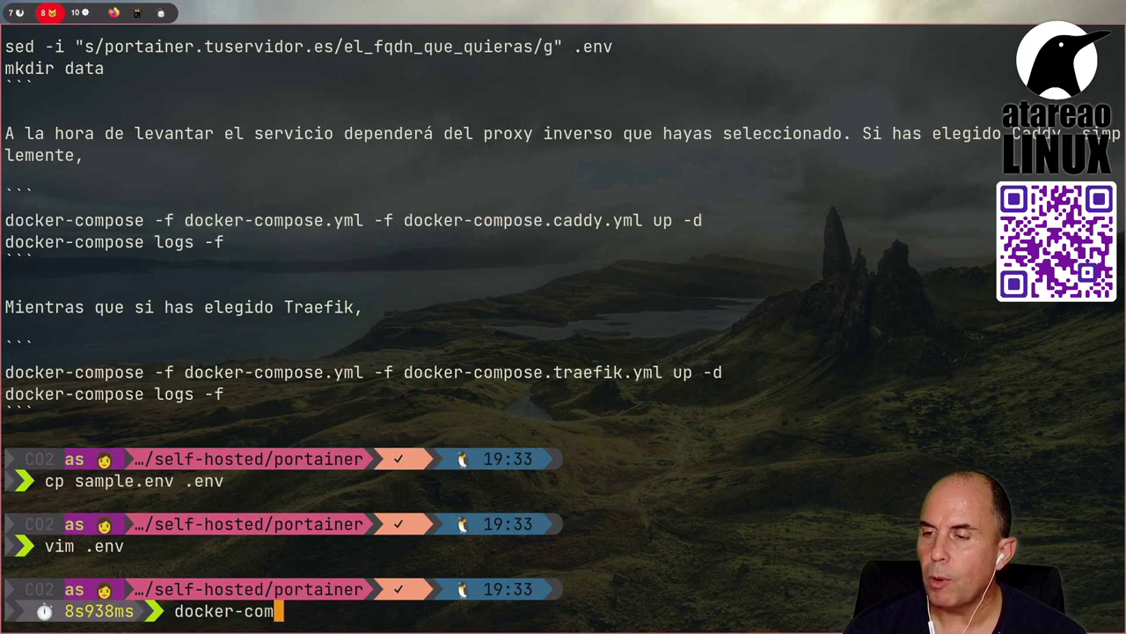
type("pose up -d")
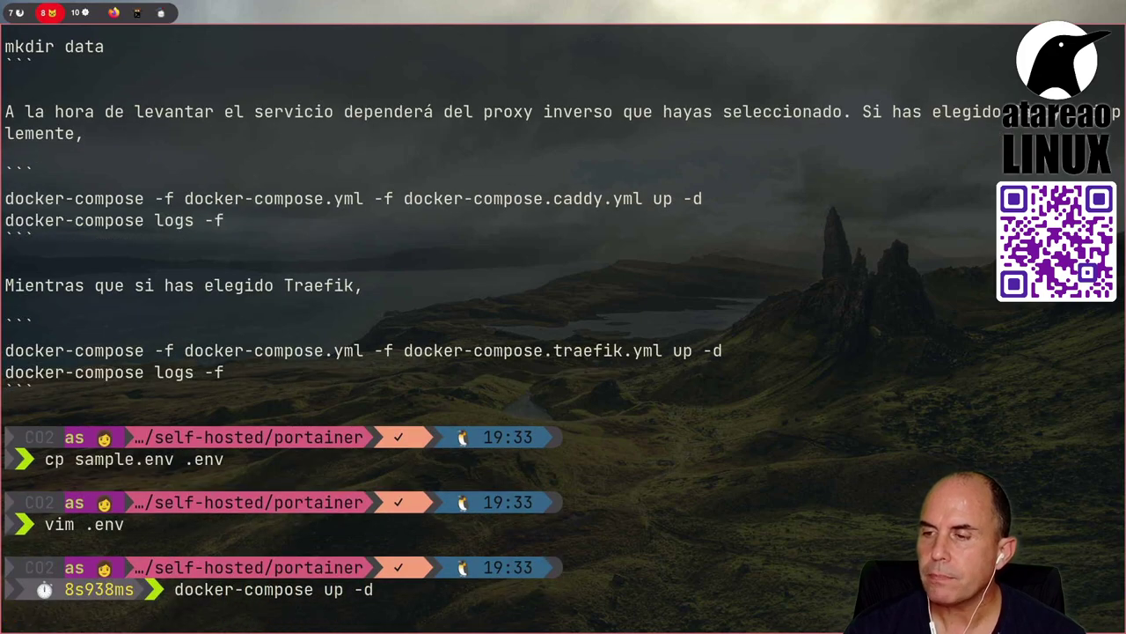
- Start Portainer with docker-compose up -d and follow its logs showing ports 9443 and 9000
key("Return")
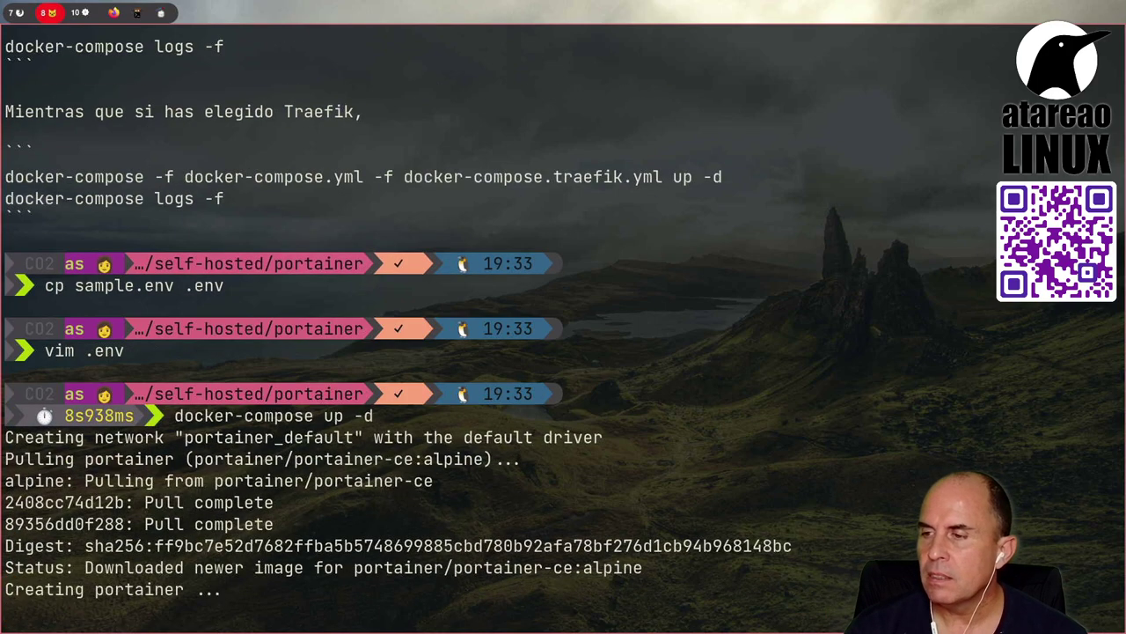
type("doc")
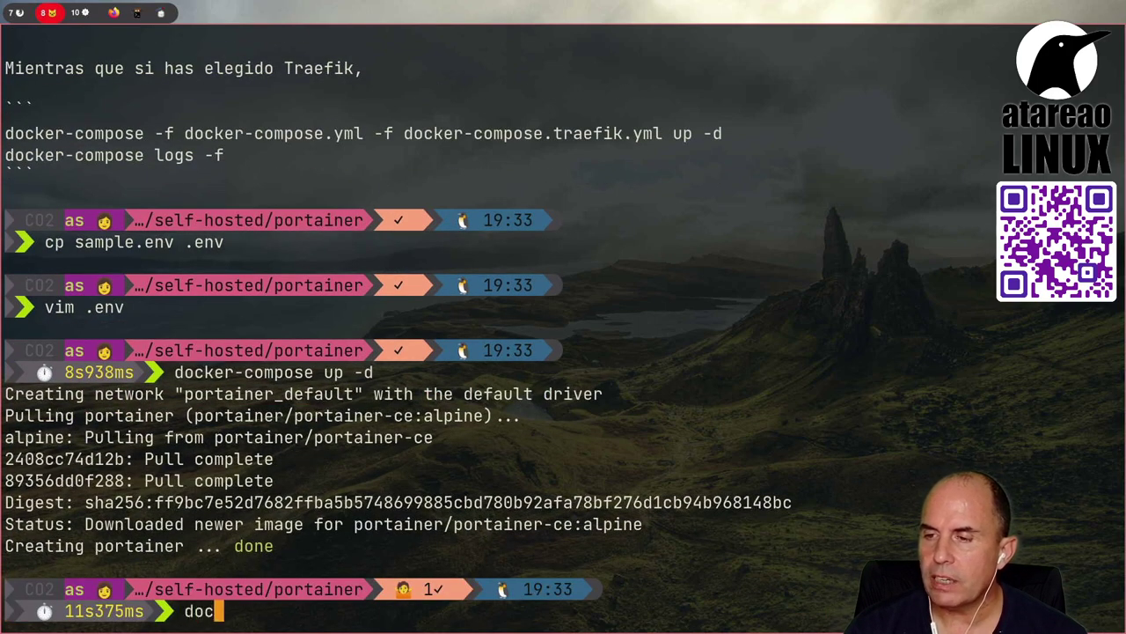
type("ker-compose l")
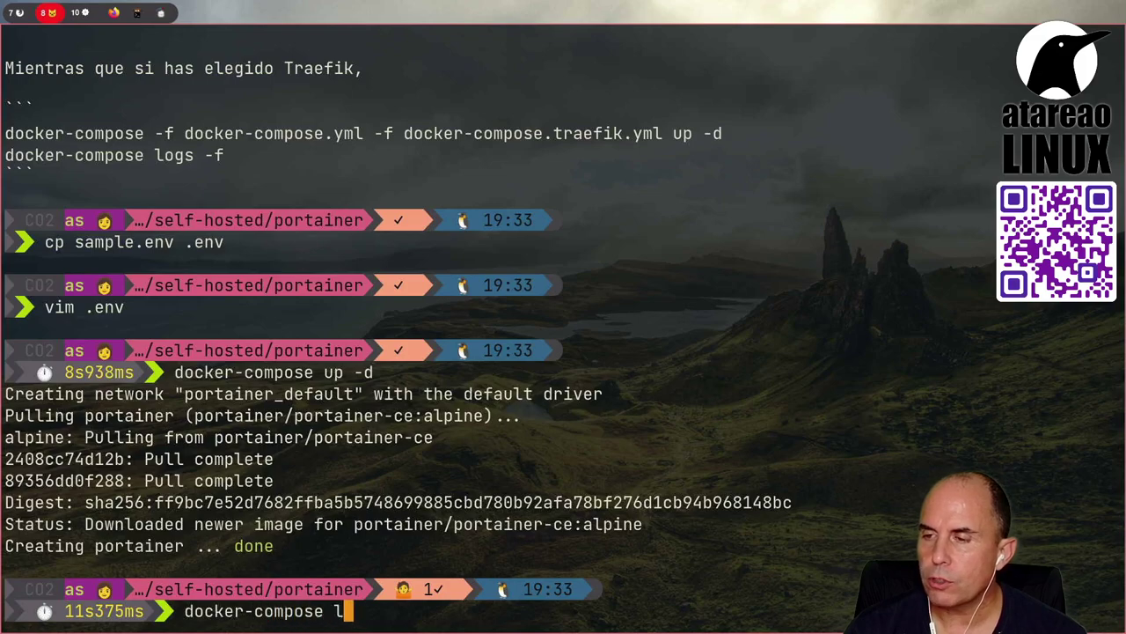
type("ogs -f")
key("Return")
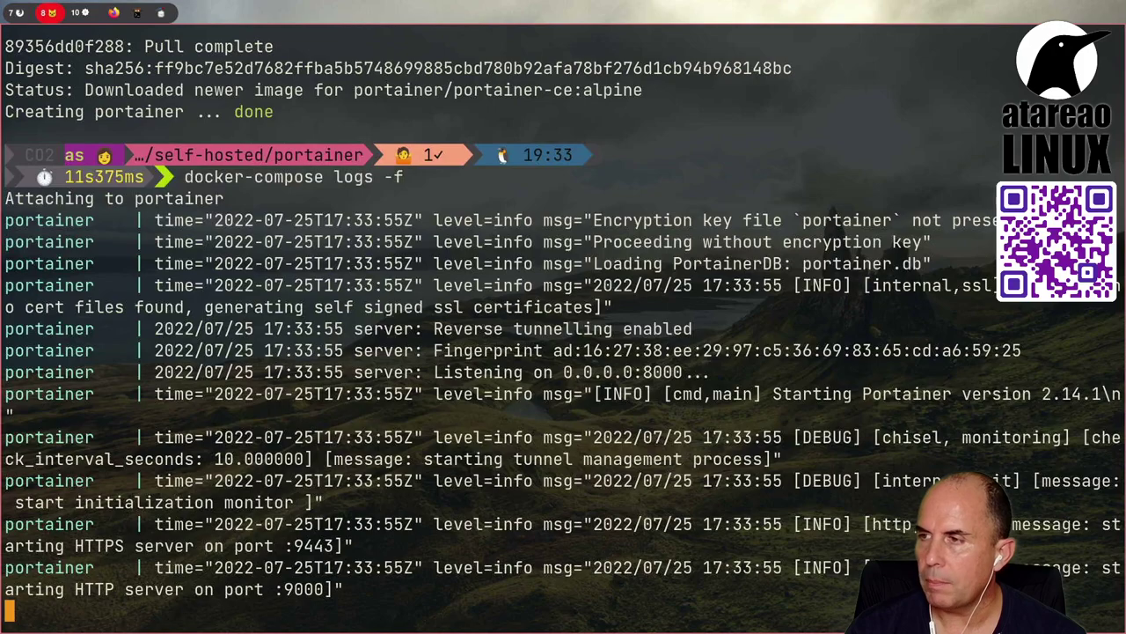
key("ctrl+c")
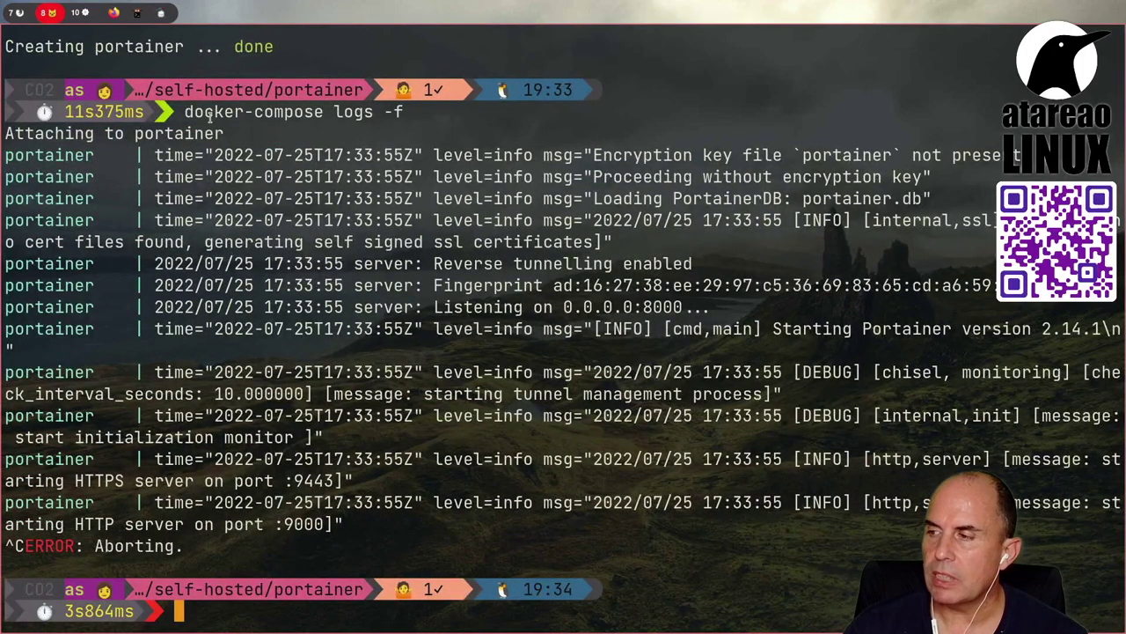
left_click(115, 14)
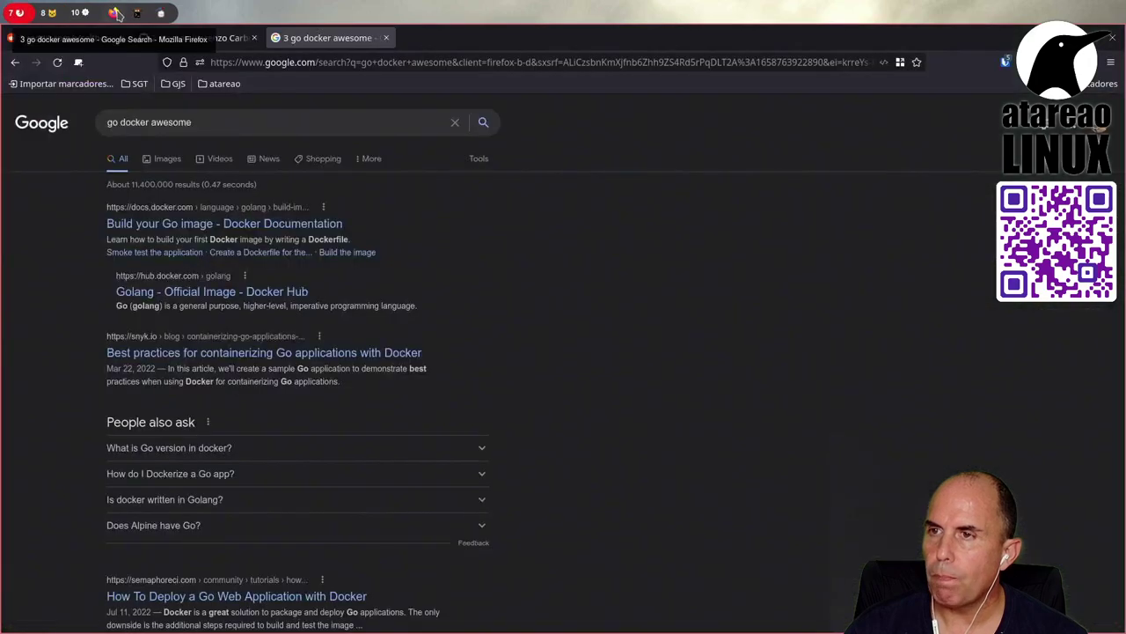
left_click(322, 63)
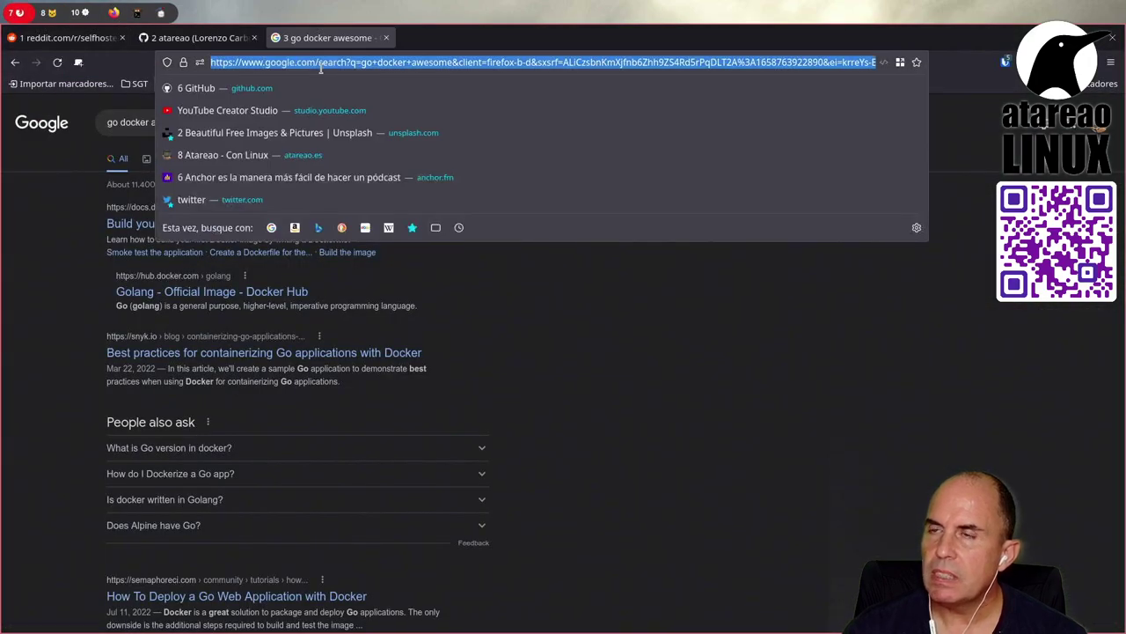
type("htt")
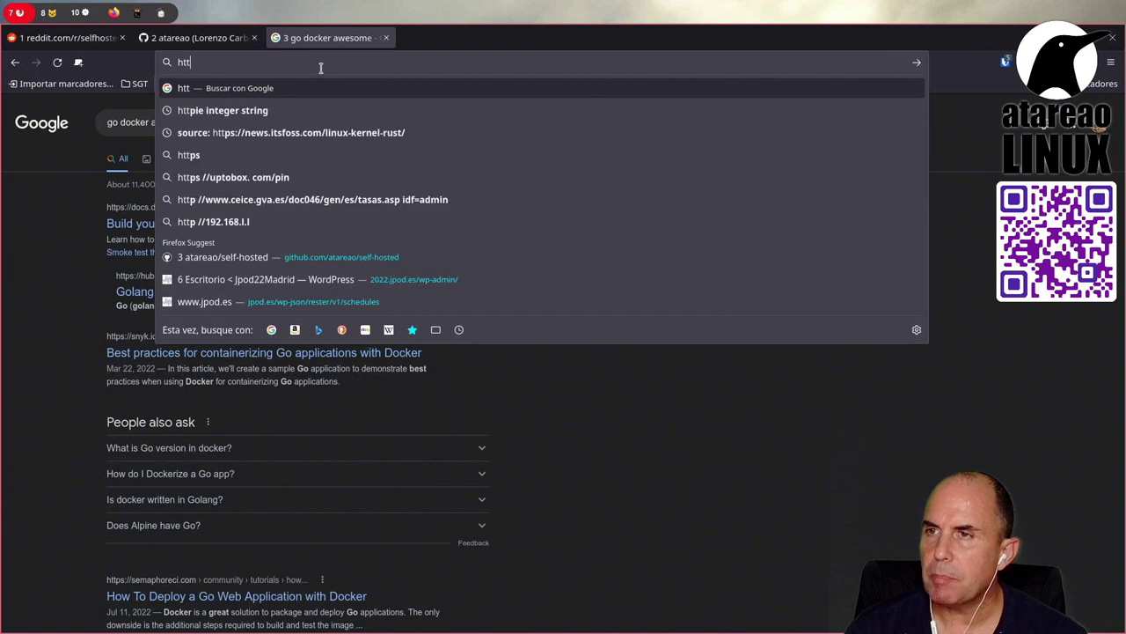
type("ps:")
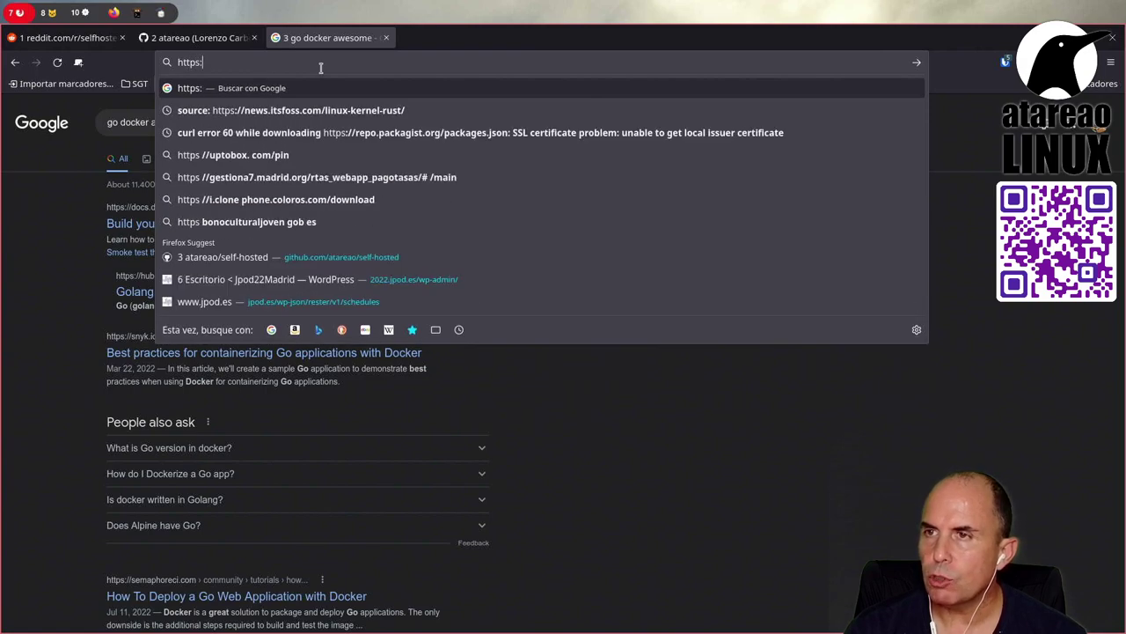
type("//portain")
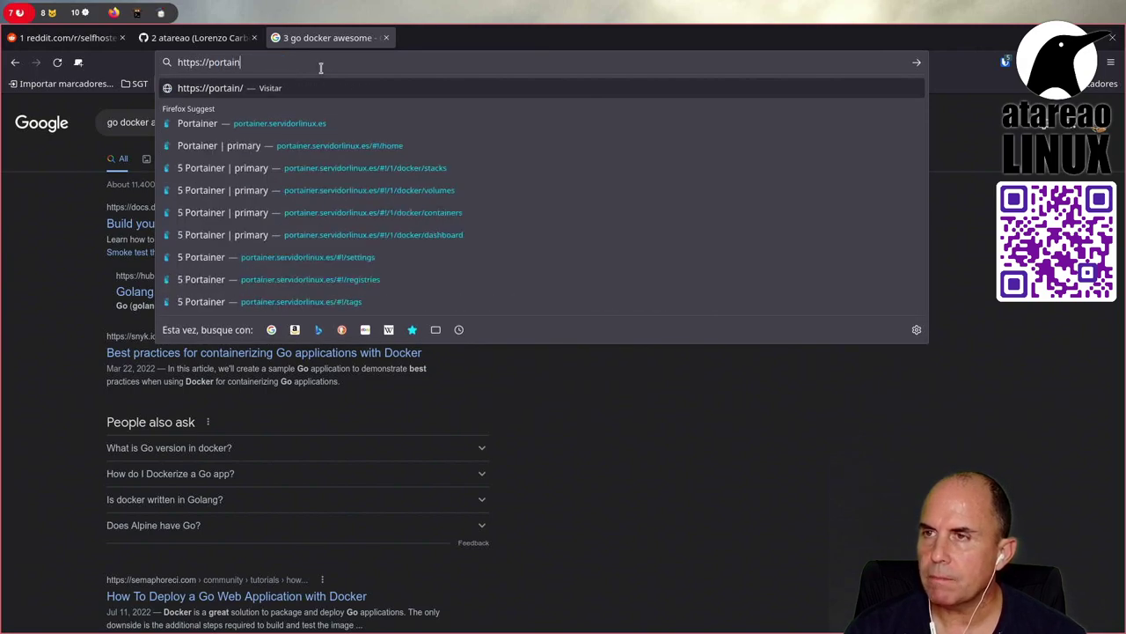
type("der.")
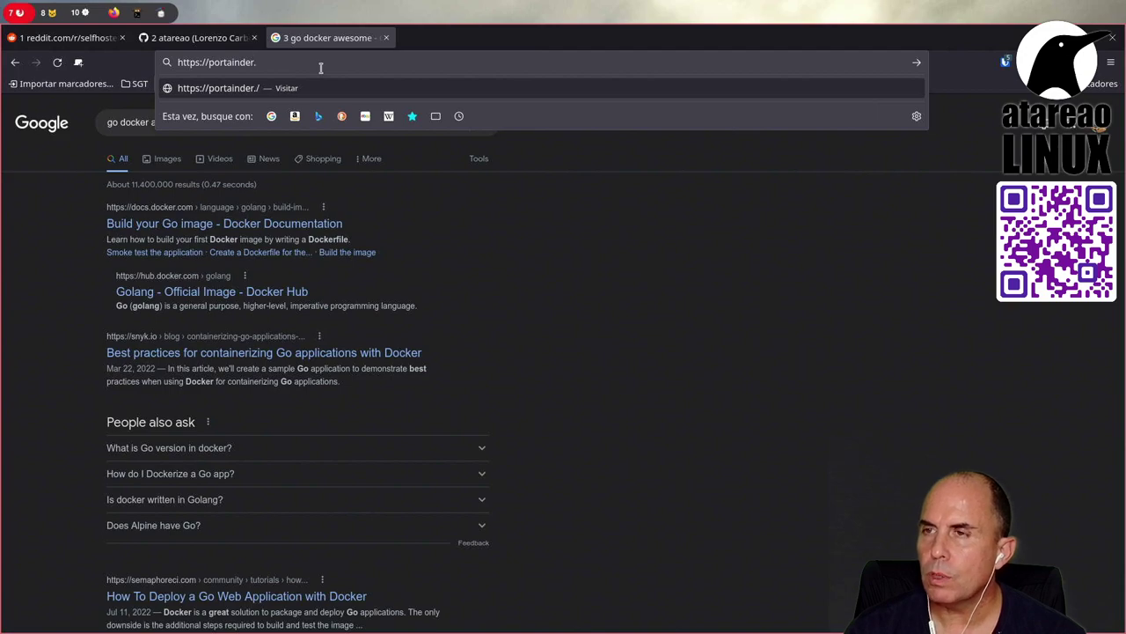
key("BackSpace")
type("er")
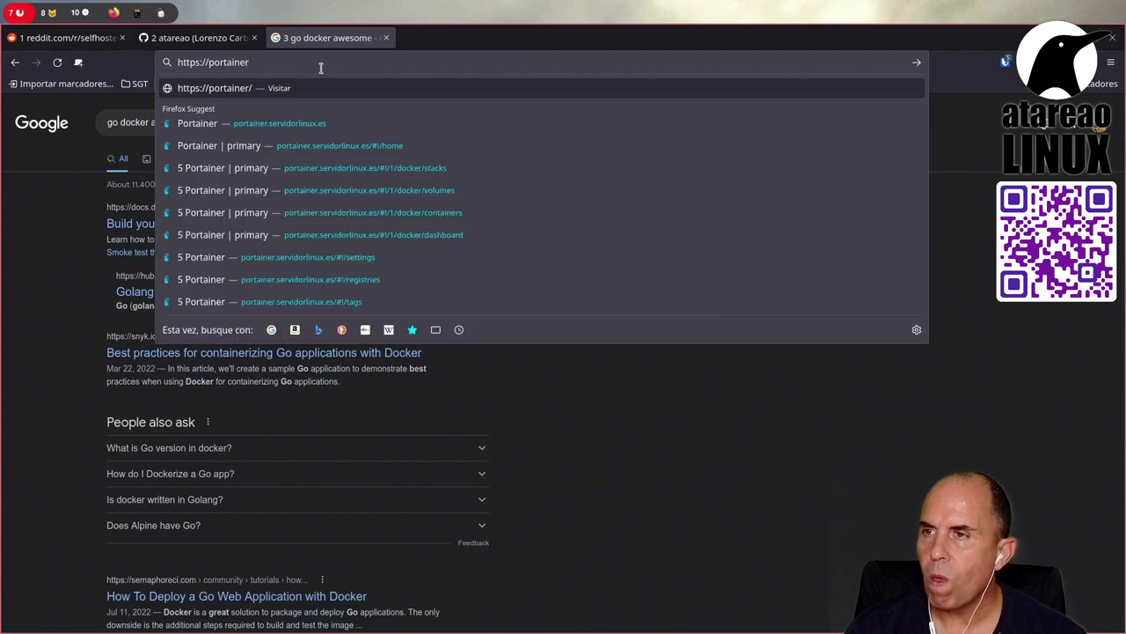
key("Down")
key("Return")
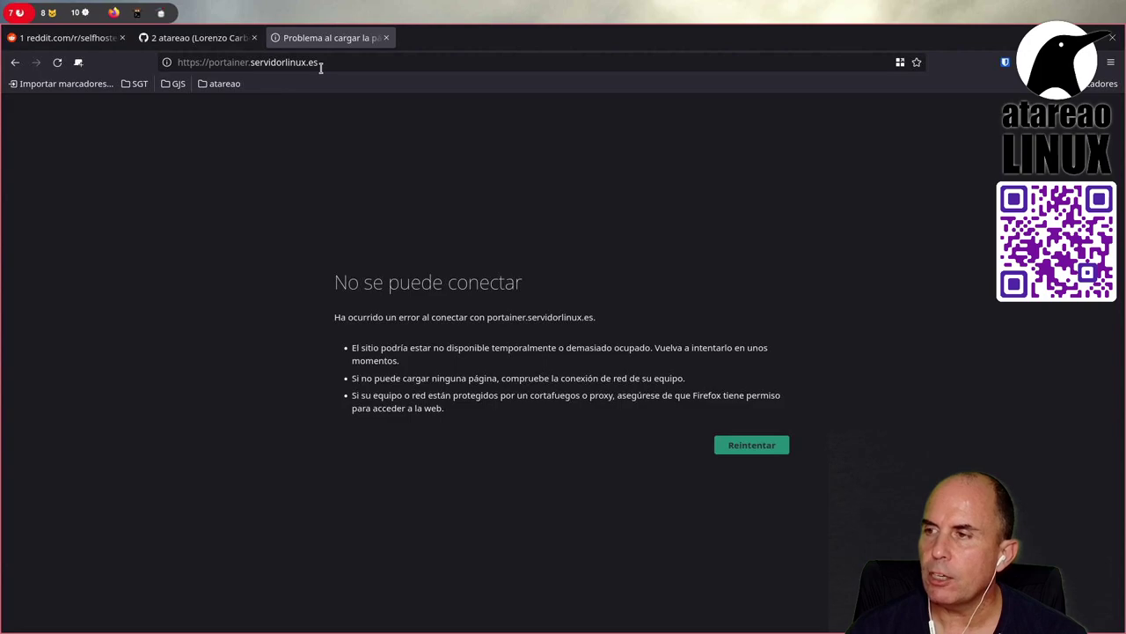
left_click(756, 449)
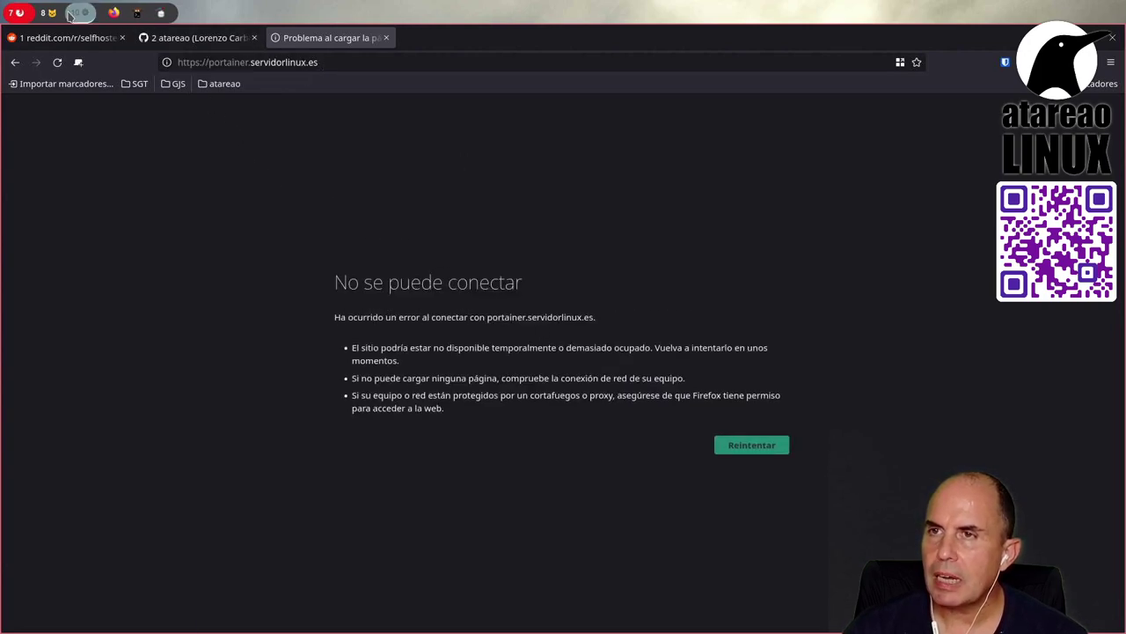
left_click(139, 14)
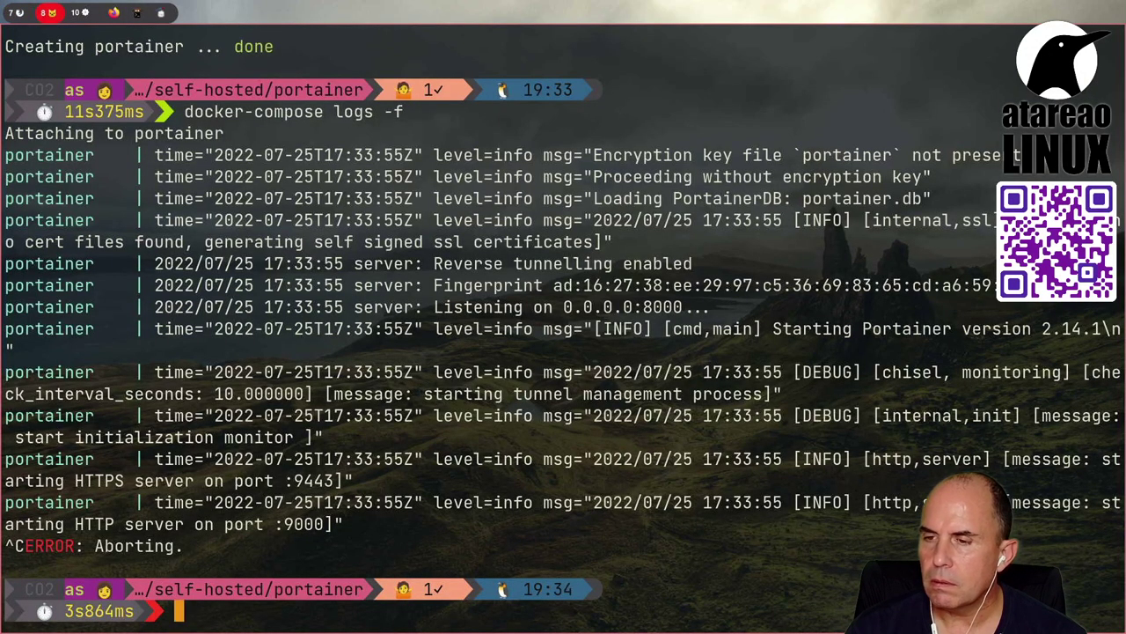
- Print the portainer README.md installation instructions
type("do")
key("BackSpace")
key("BackSpace")
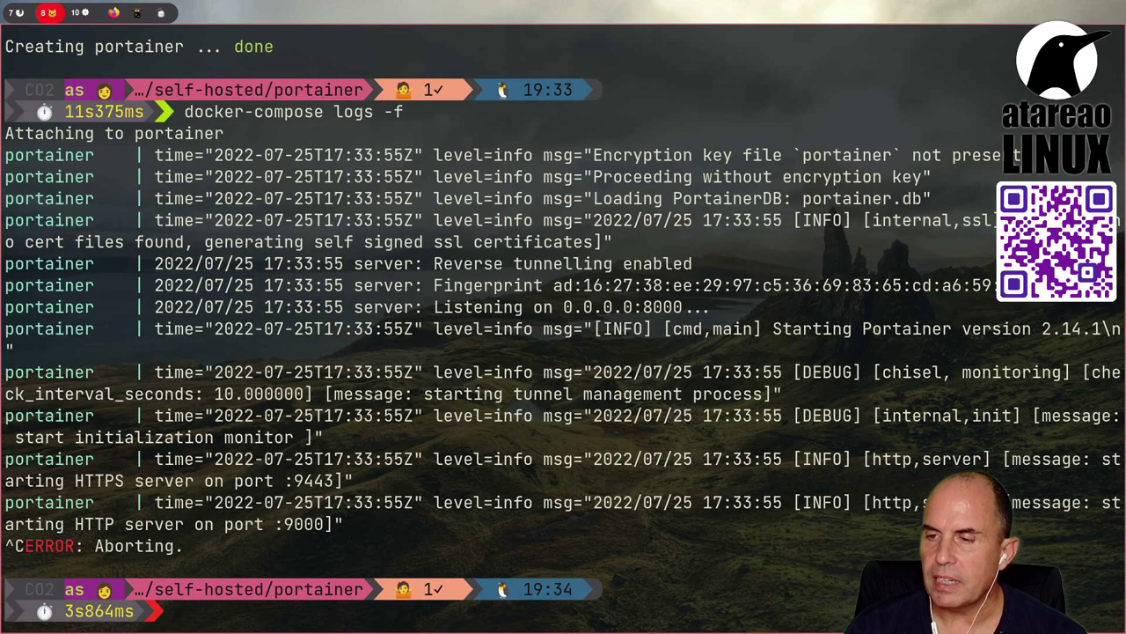
type("cat RE")
key("Tab")
key("Return")
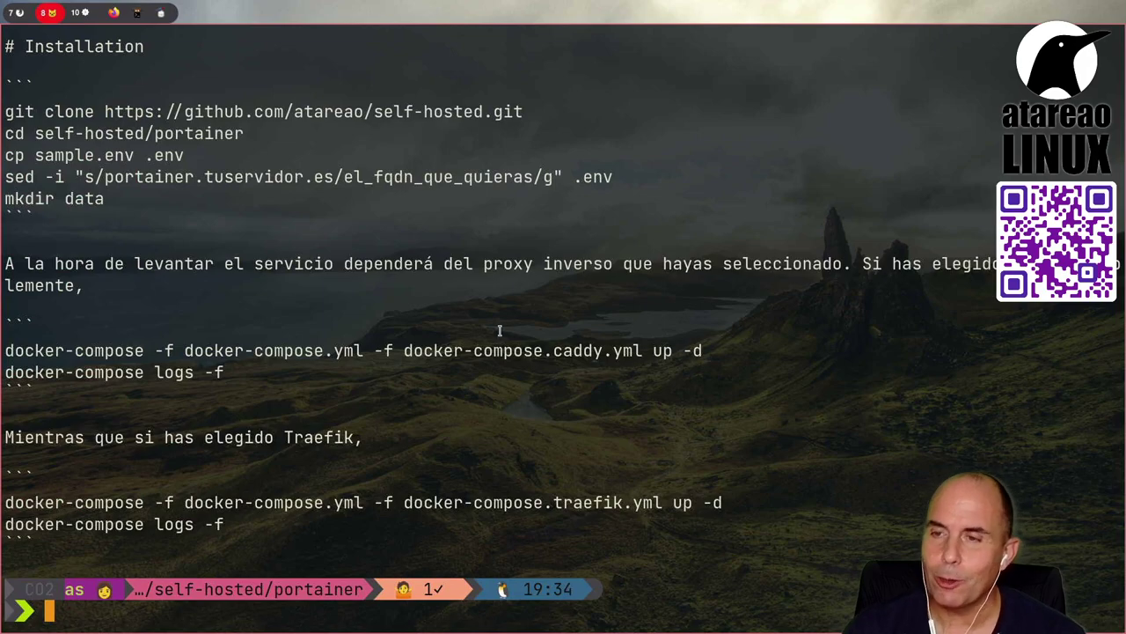
- Run docker-compose -f docker-compose.yml -f docker-compose.caddy.yml up -d to recreate Portainer
type("docker-com")
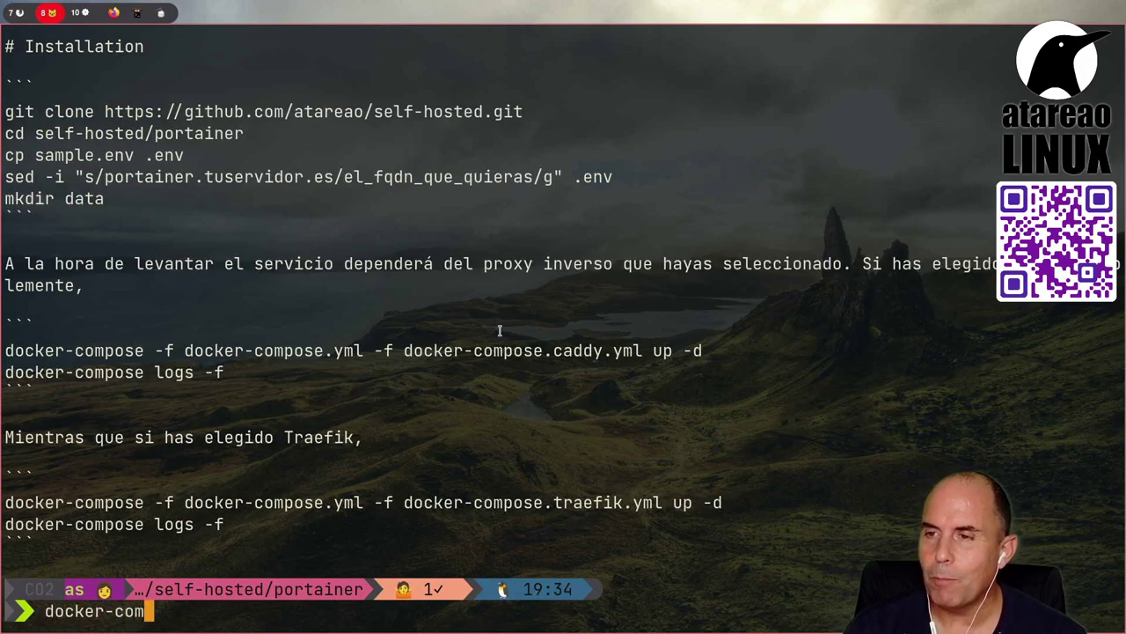
type("pose -f doc")
key("Tab")
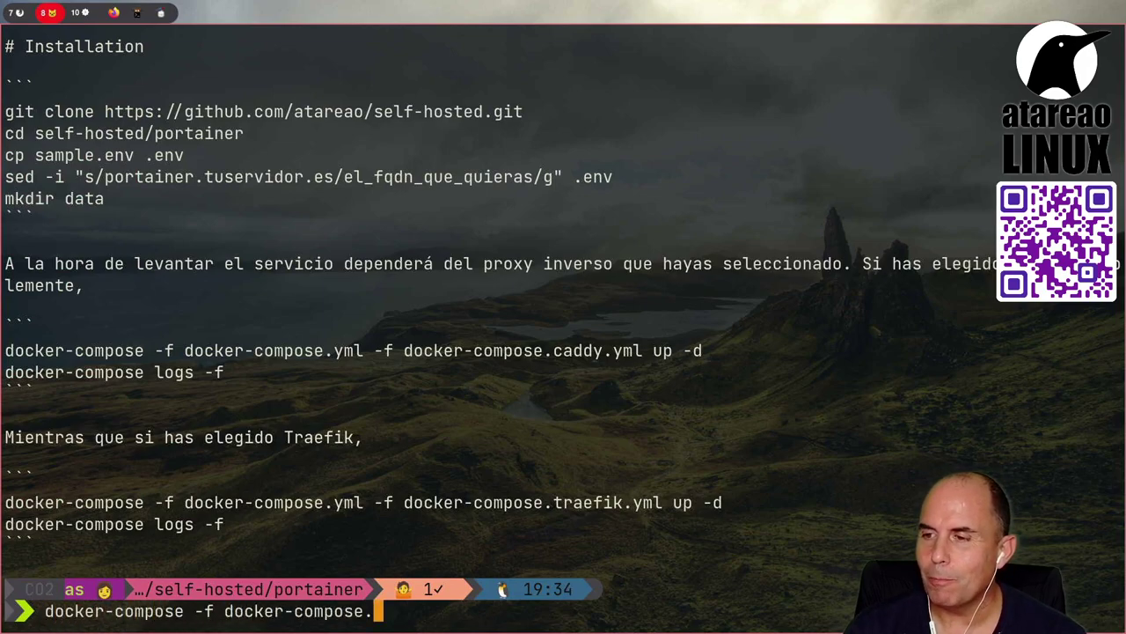
type("yml -f do")
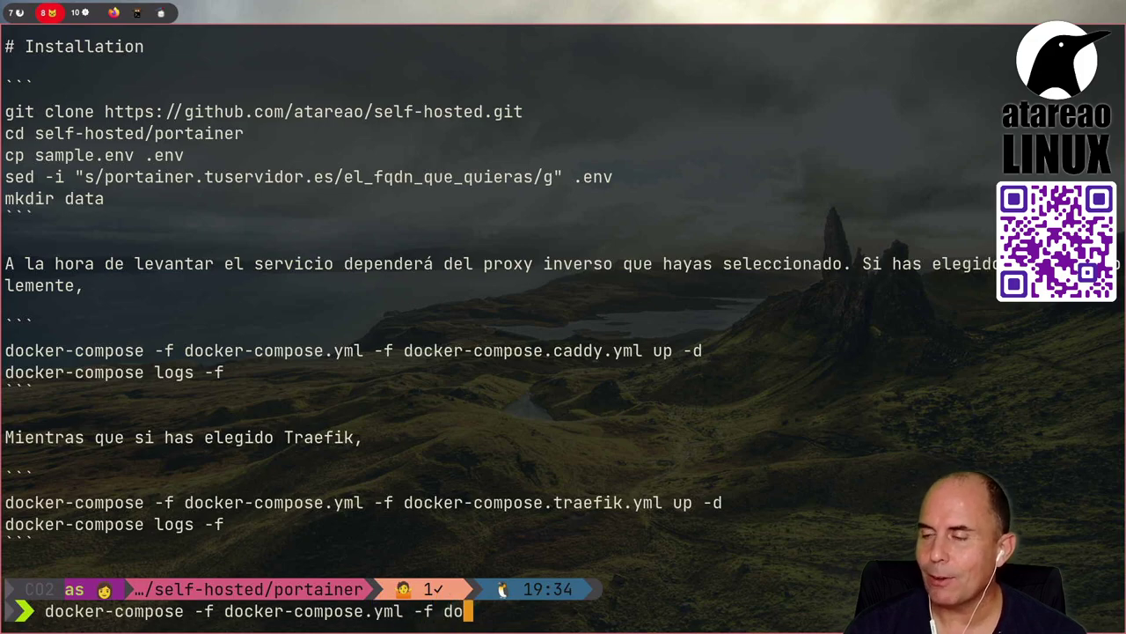
key("Tab")
type("ca")
key("Tab")
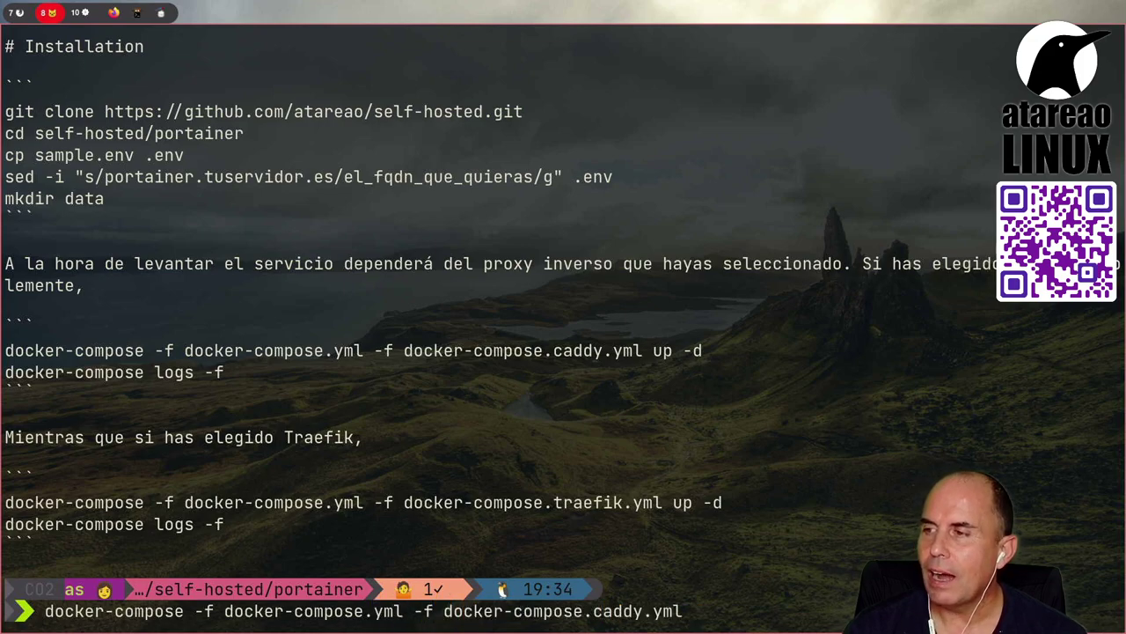
type("up -d")
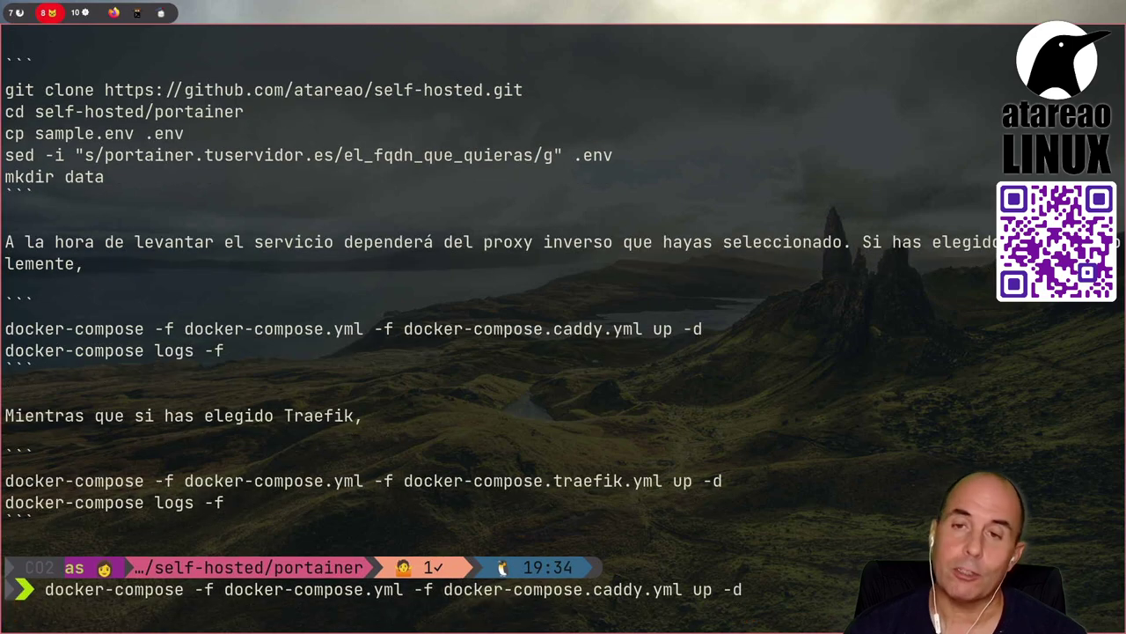
key("Return")
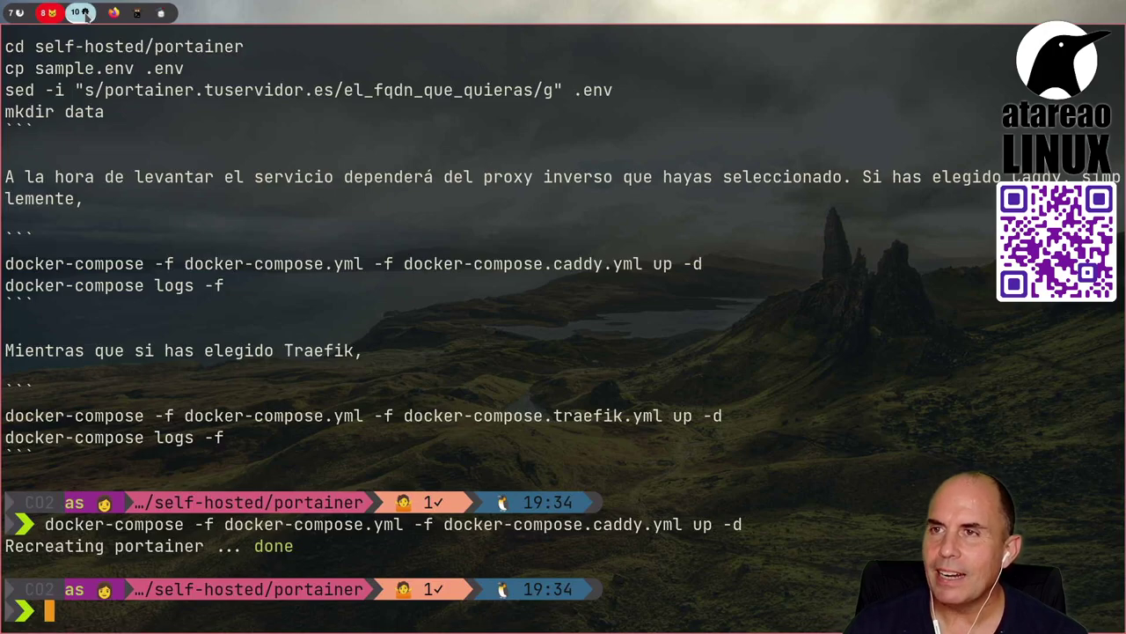
- Reload the Portainer site and create the admin user with a matching 12+ character password
left_click(114, 13)
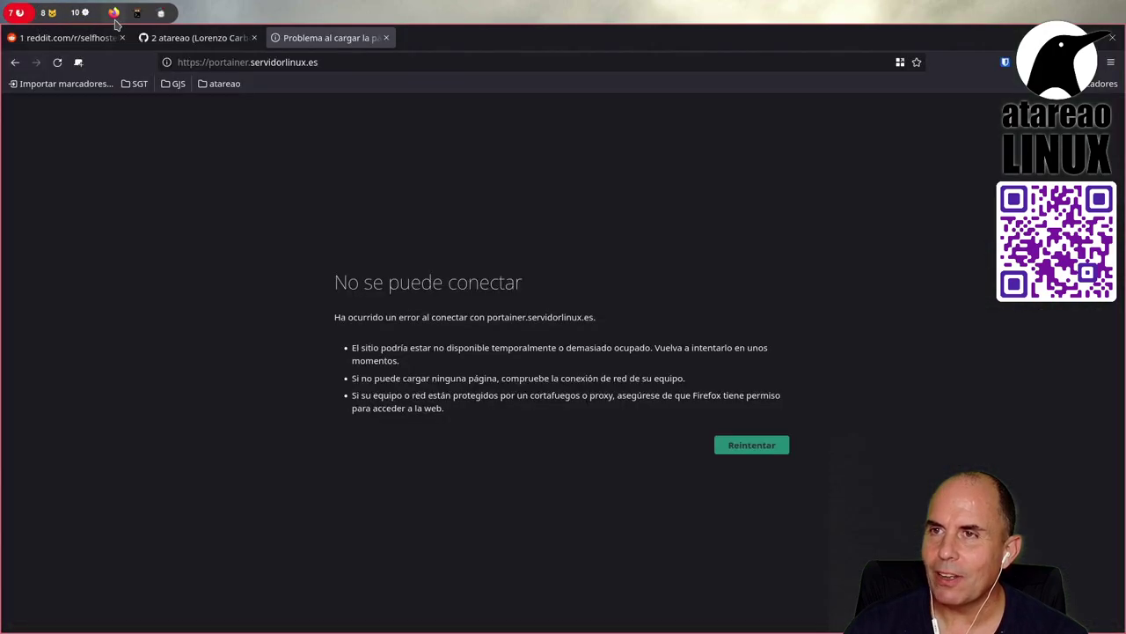
left_click(57, 63)
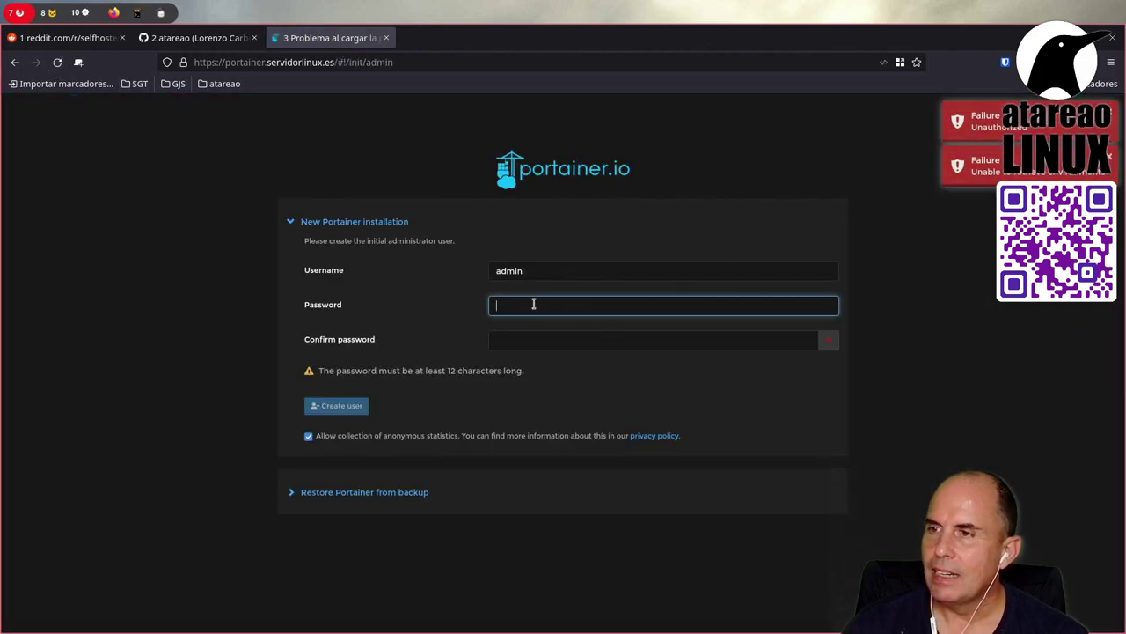
double_click(557, 276)
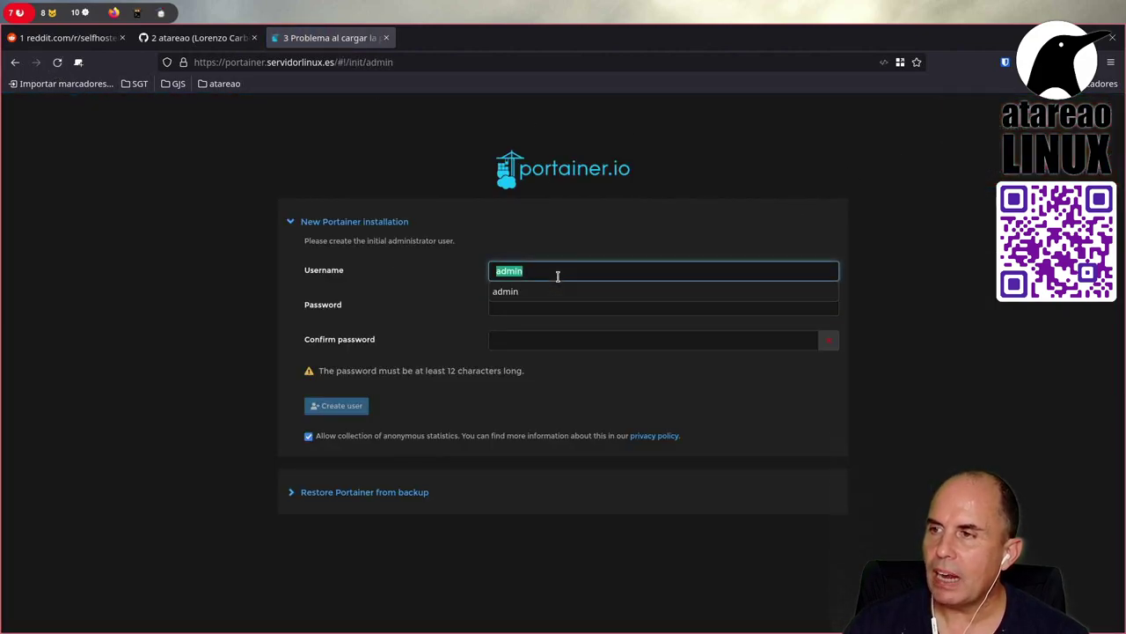
left_click(573, 299)
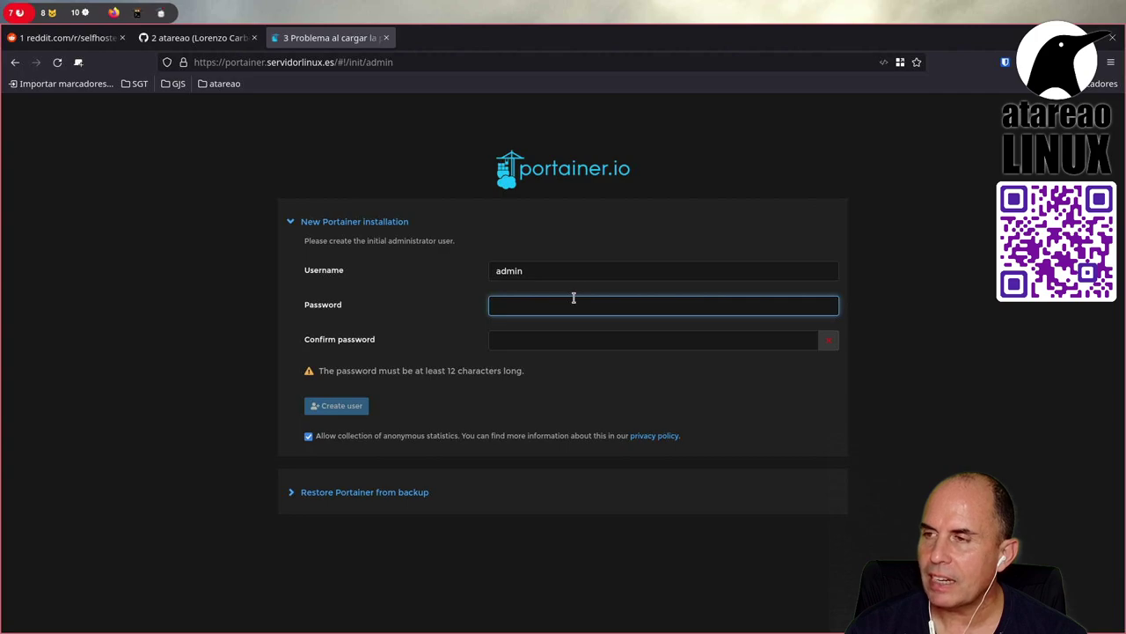
type("a")
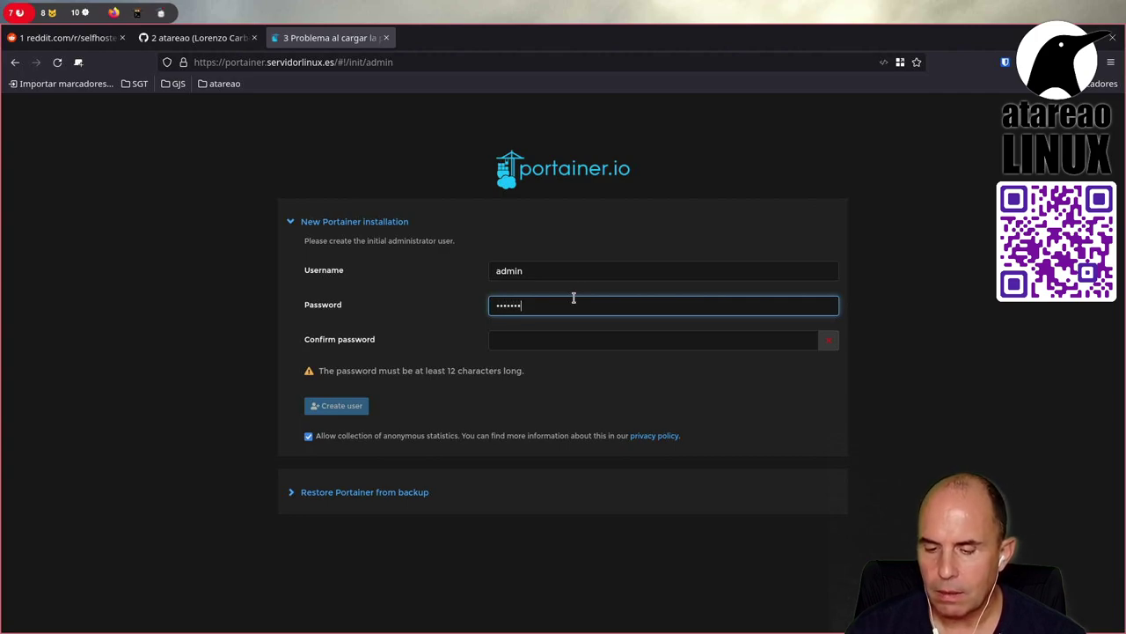
key("Tab")
type("a")
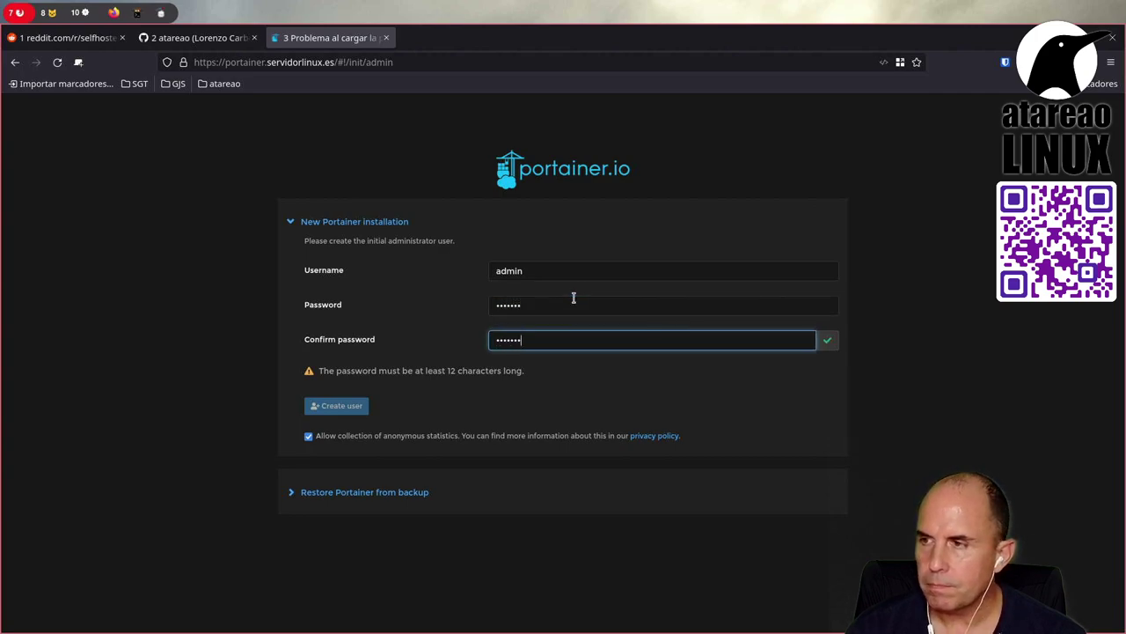
key("shift+Tab")
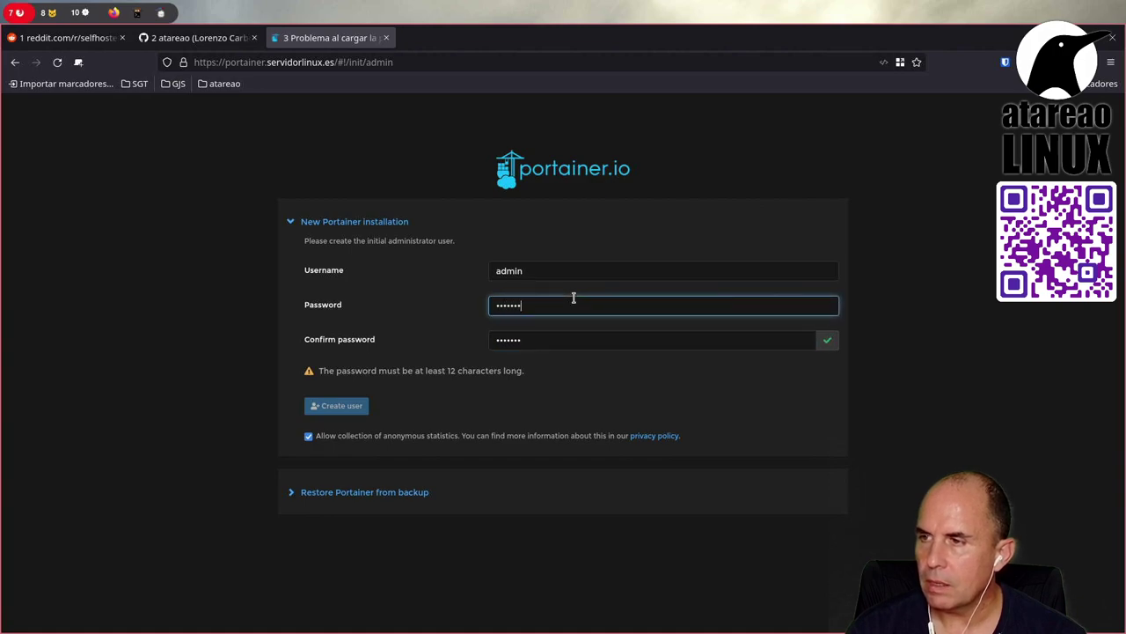
key("Tab")
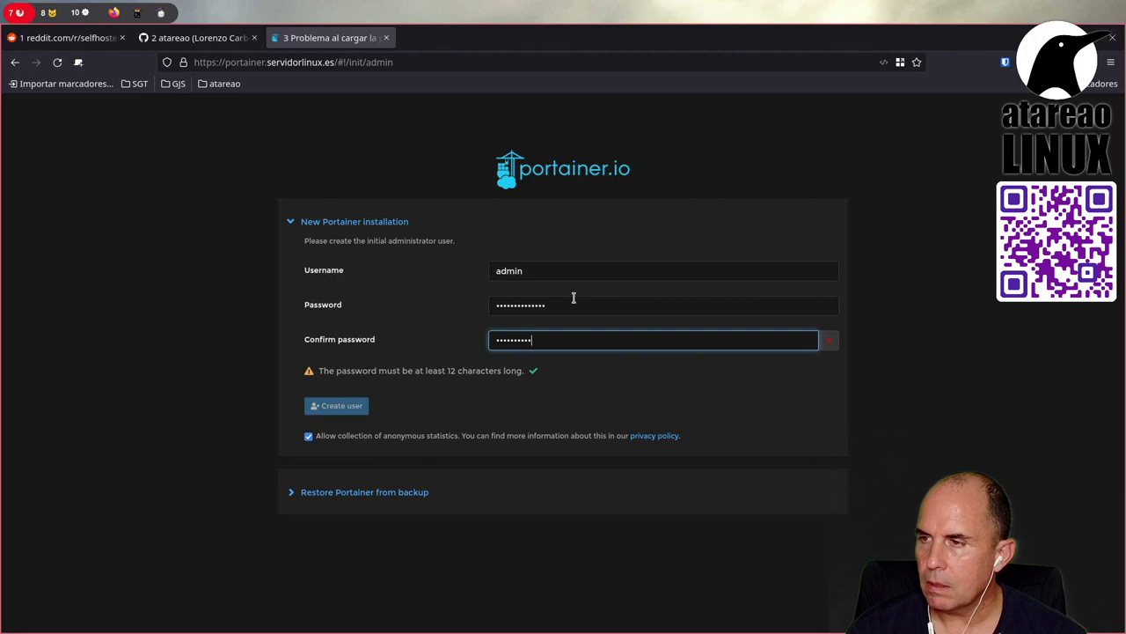
type("a")
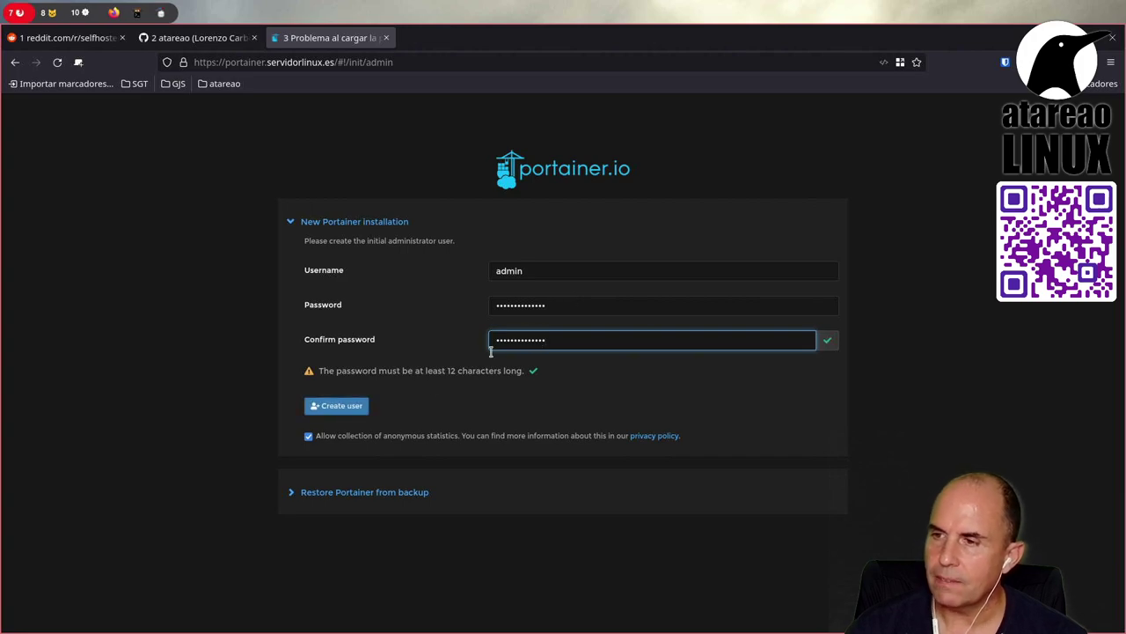
left_click(331, 406)
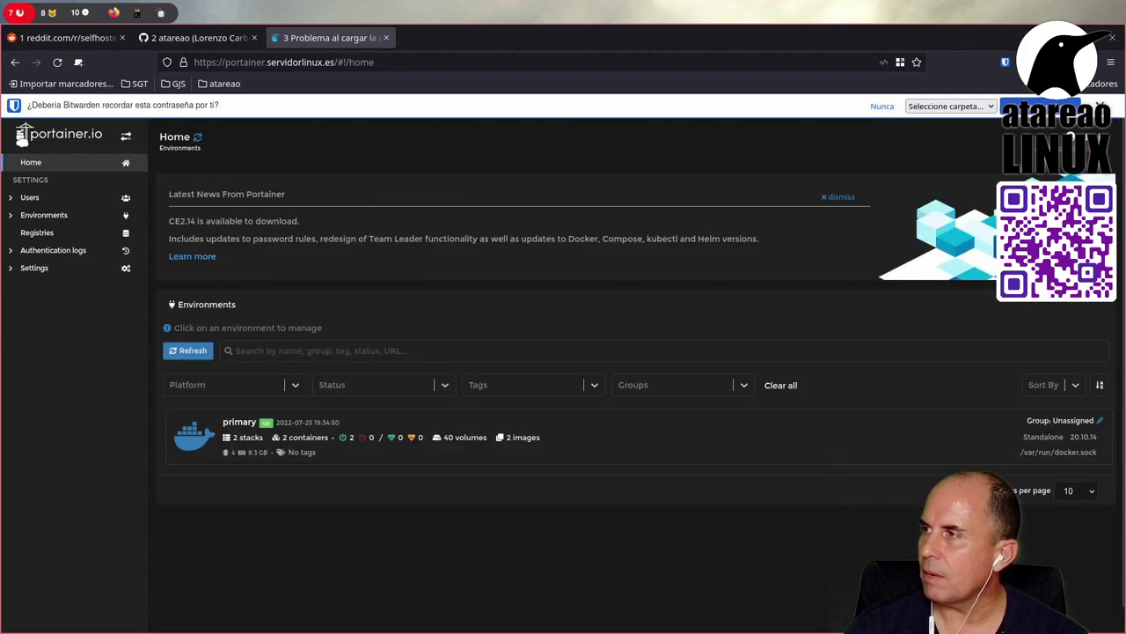
- Dismiss the browser's save-password offer, glance at the Registries page, then return Home
left_click(1101, 106)
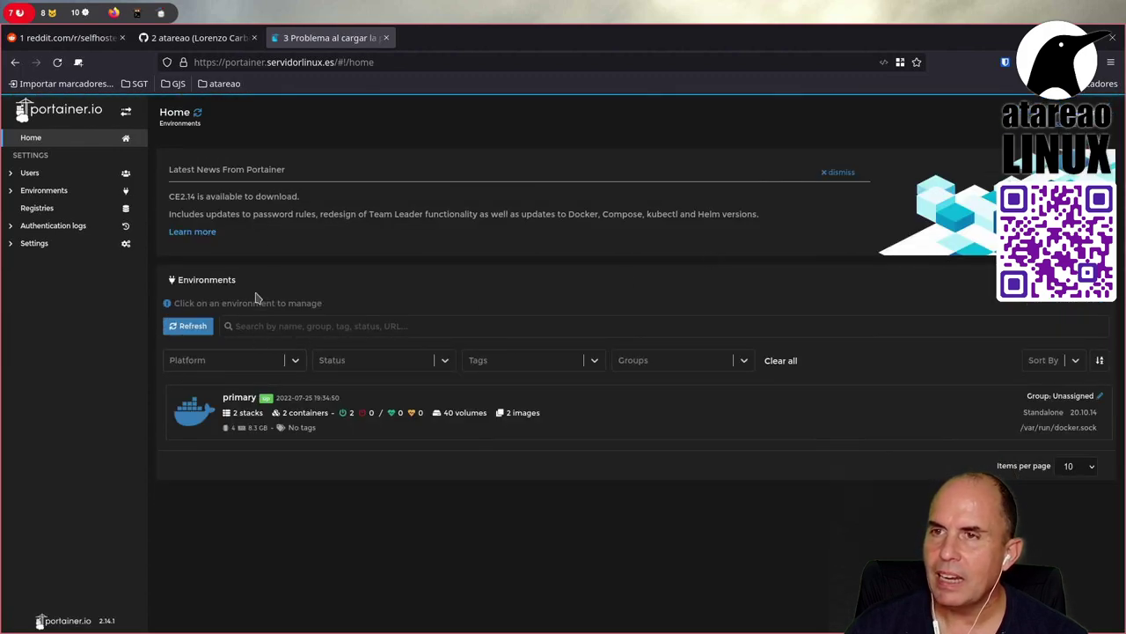
left_click(83, 216)
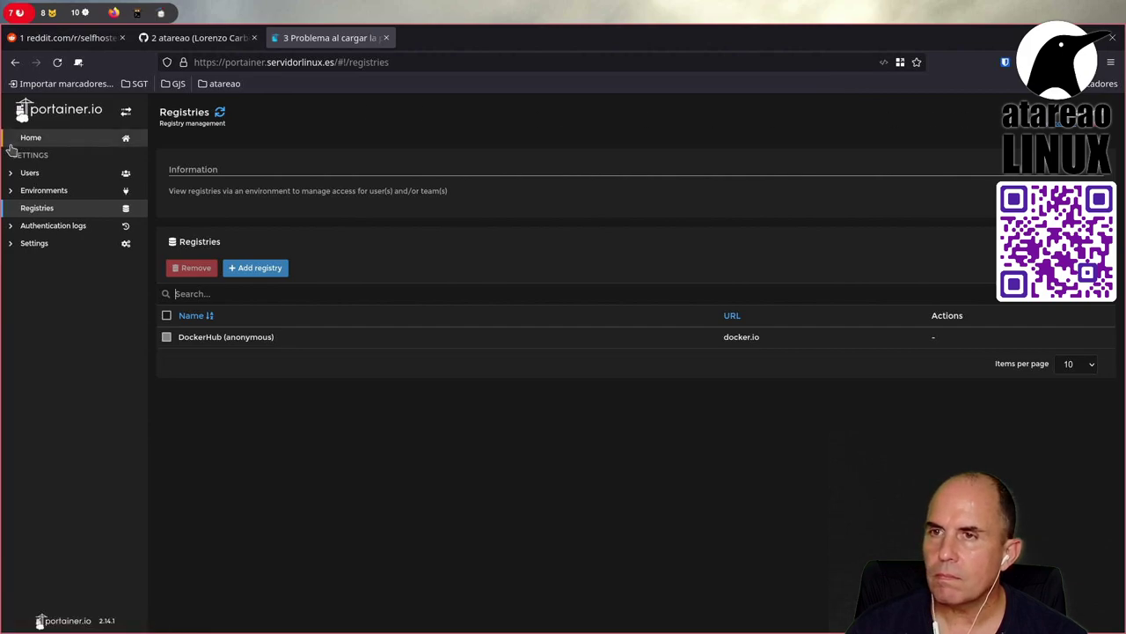
left_click(35, 138)
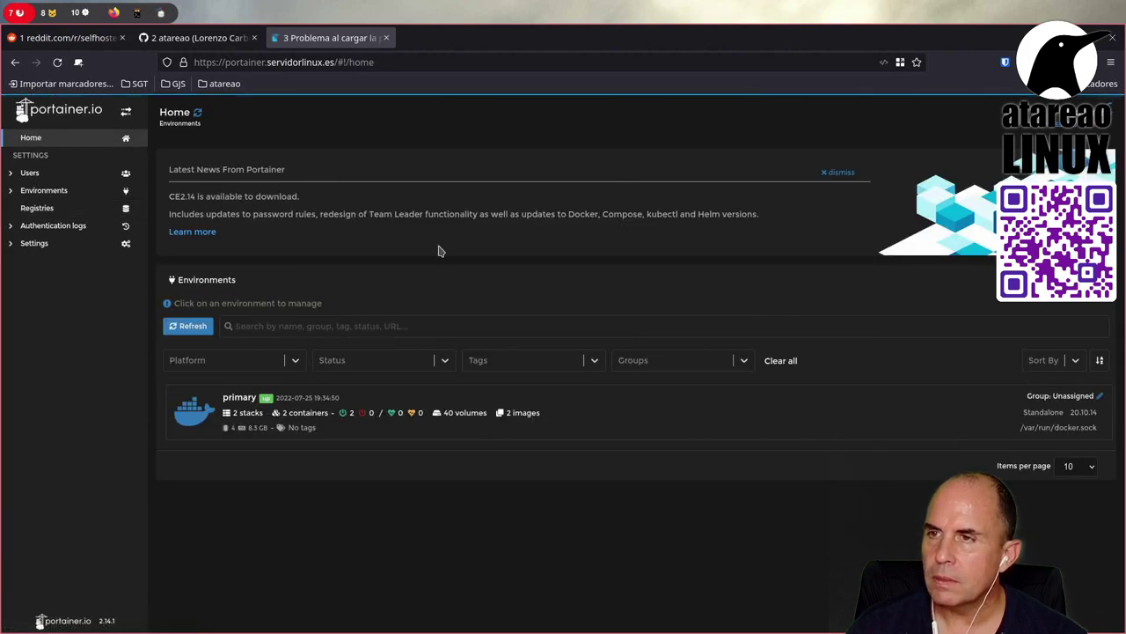
- Refresh the environments and open the primary environment's Stacks list, showing caddy and portainer
left_click(183, 330)
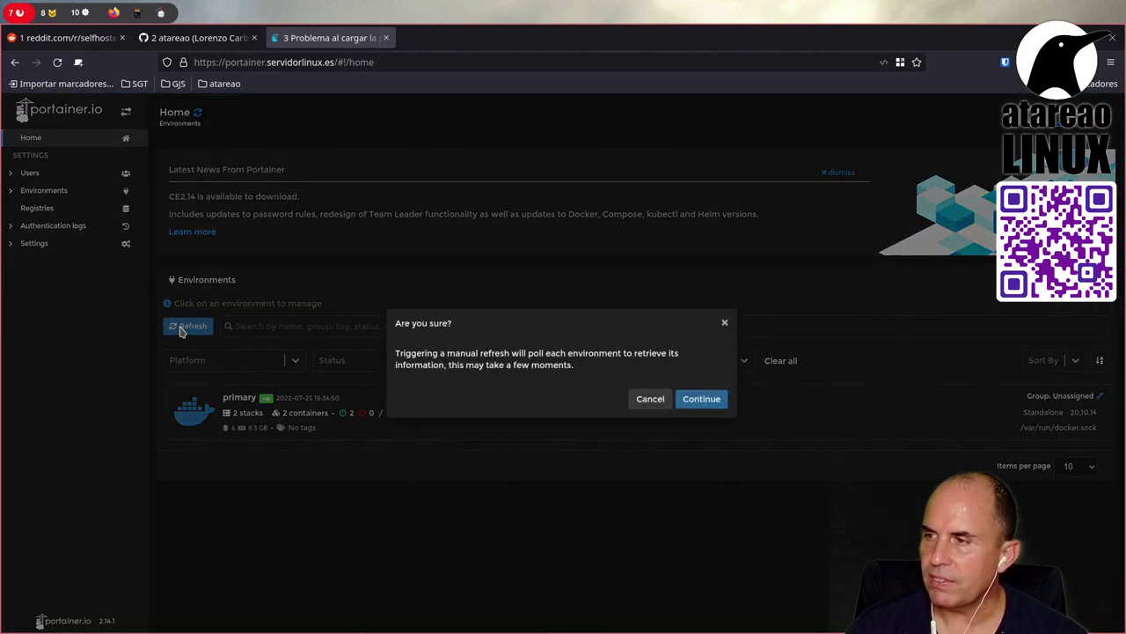
left_click(696, 398)
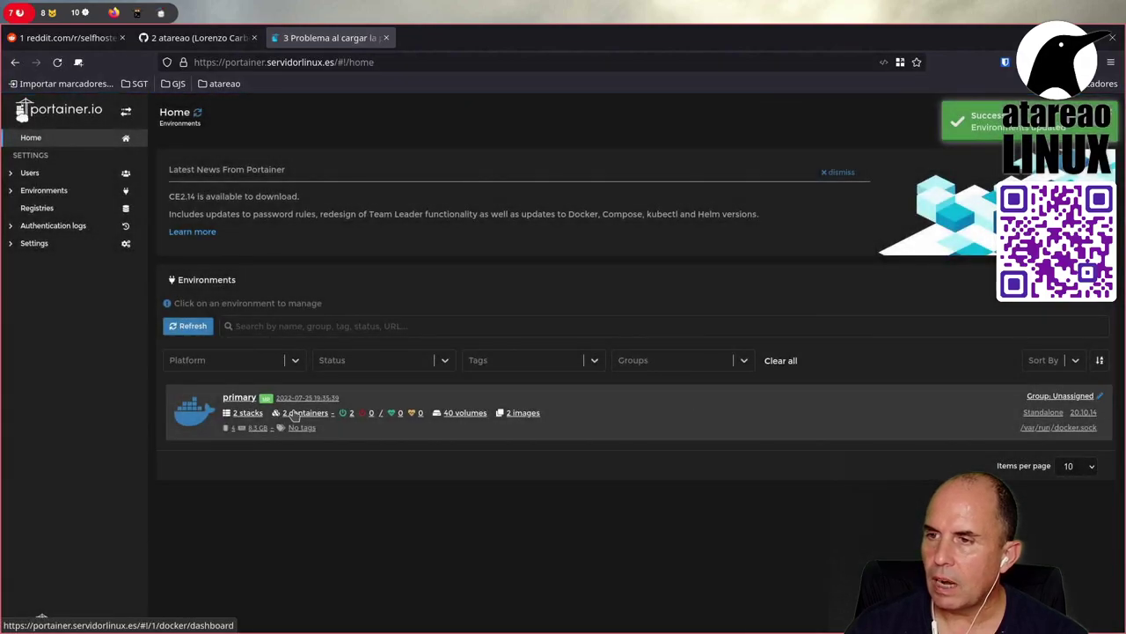
left_click(312, 421)
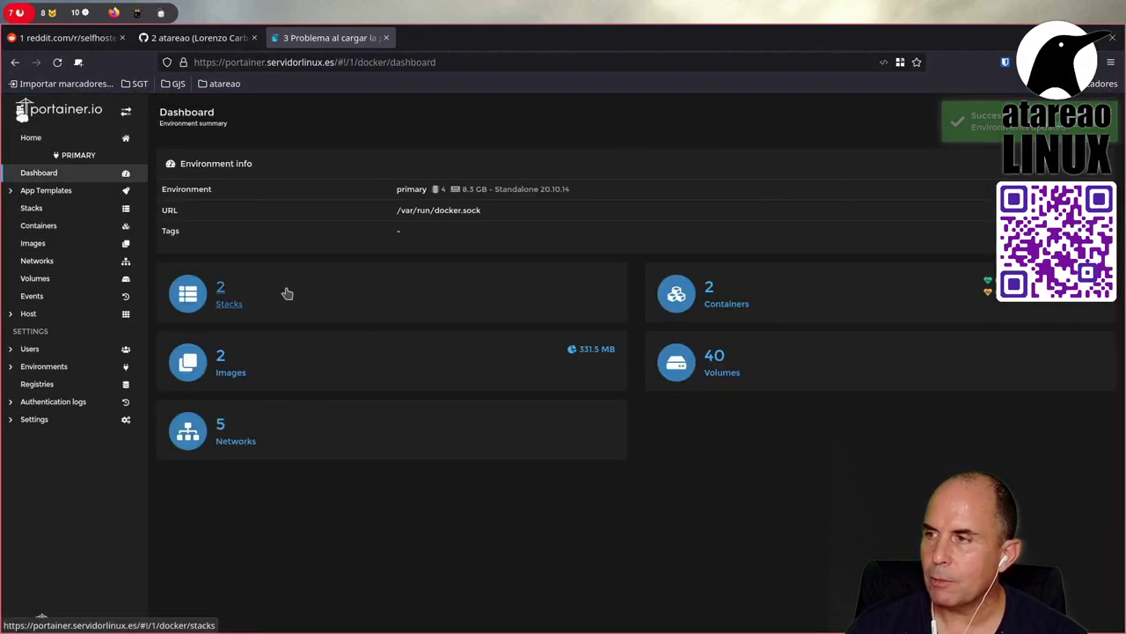
left_click(292, 298)
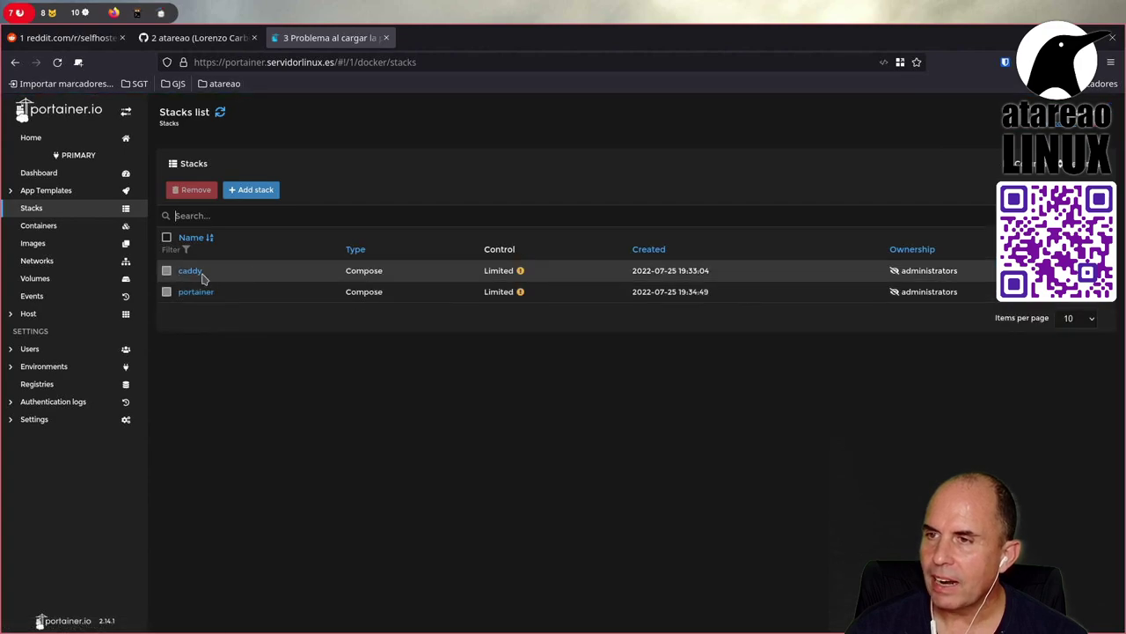
mouse_move(520, 291)
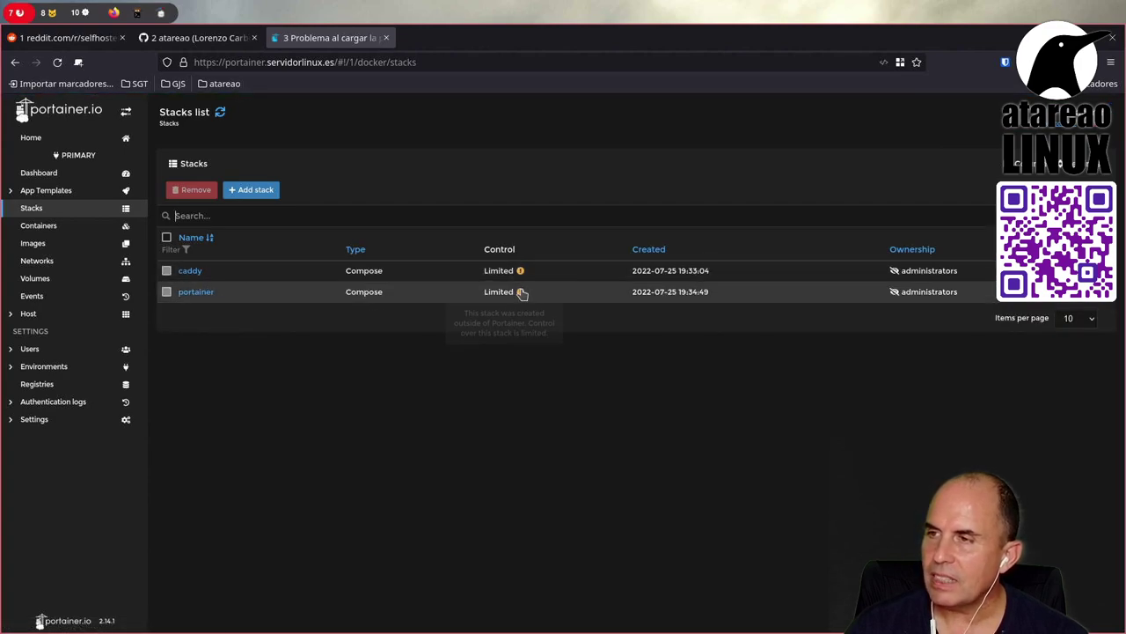
- Open App Templates and scroll down the list toward the File browser template
left_click(70, 200)
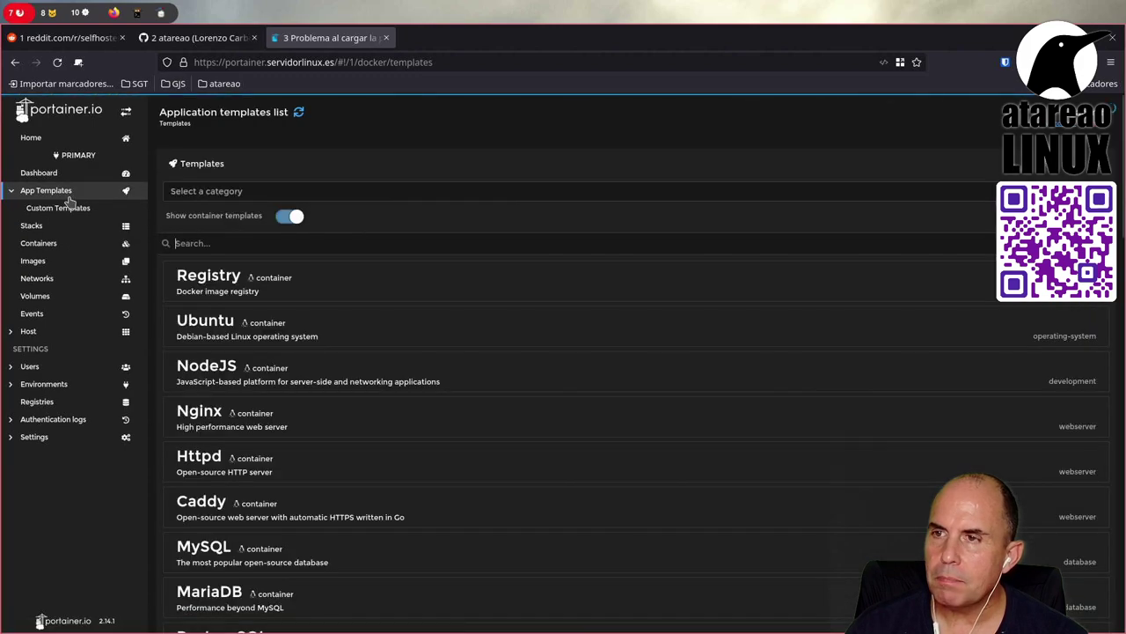
scroll(381, 215, "down", 3)
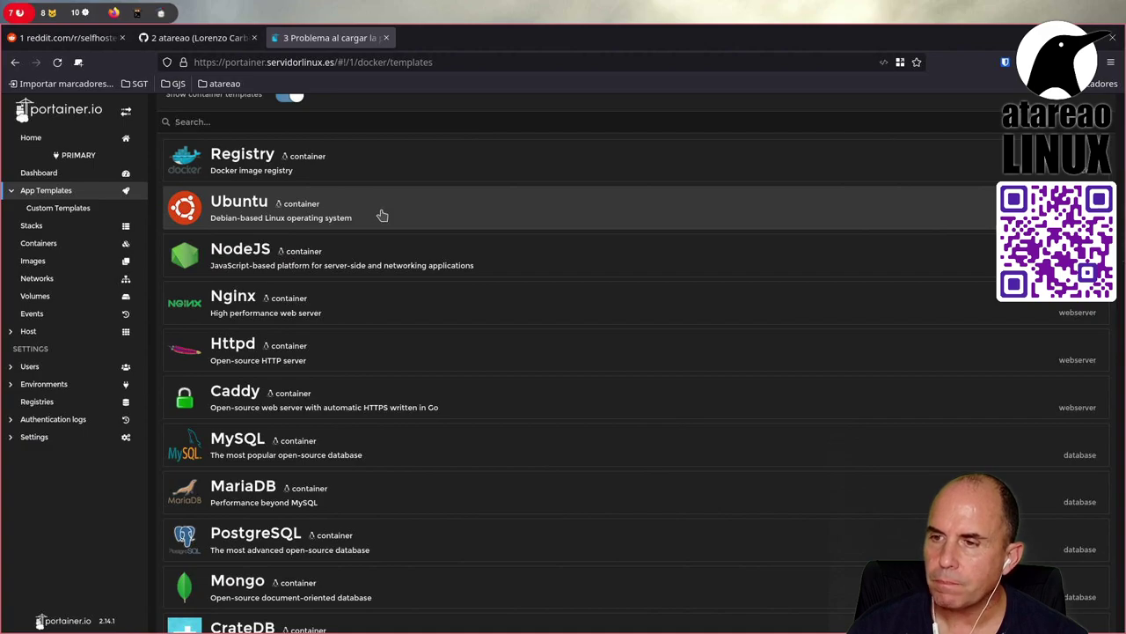
scroll(381, 216, "down", 5)
scroll(379, 215, "down", 2)
scroll(376, 216, "down", 3)
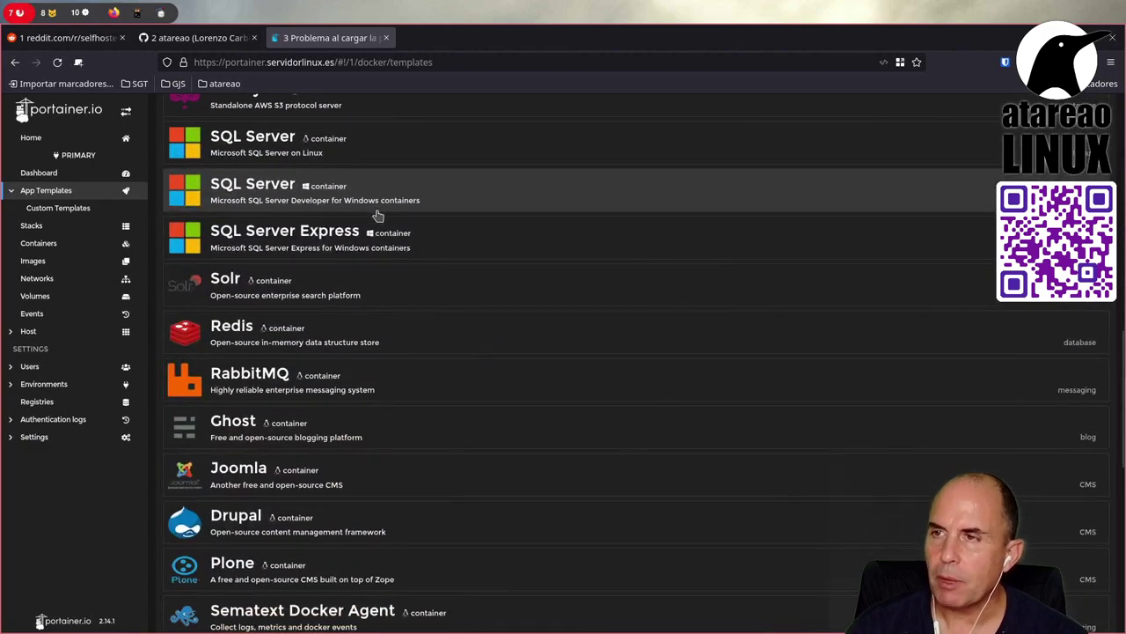
scroll(378, 215, "down", 3)
scroll(378, 216, "down", 3)
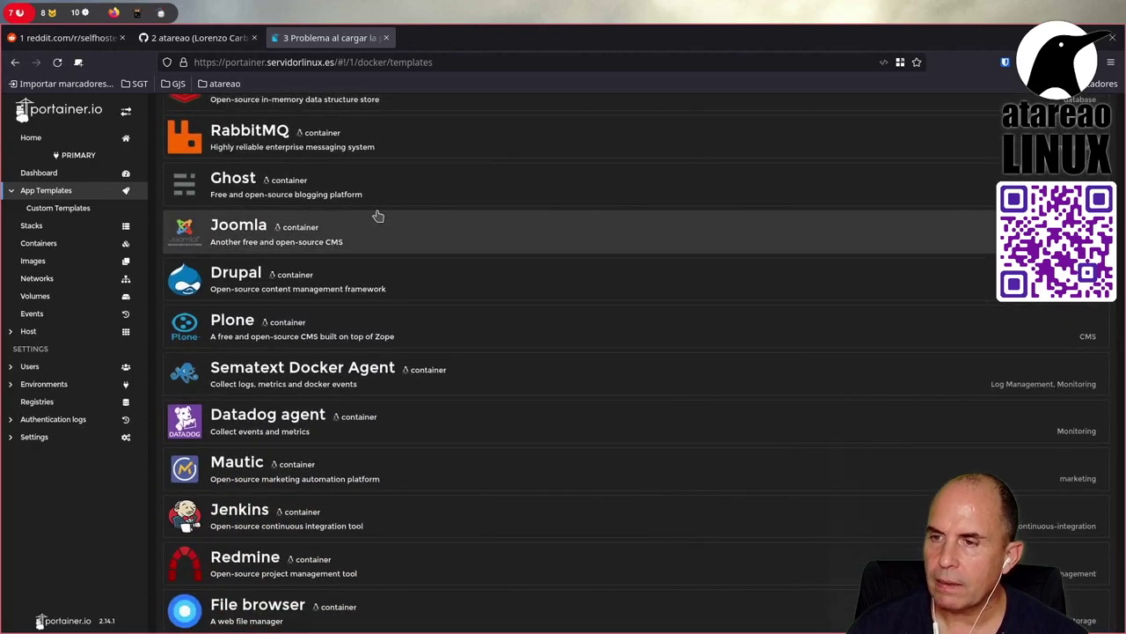
scroll(378, 216, "down", 3)
scroll(378, 215, "down", 3)
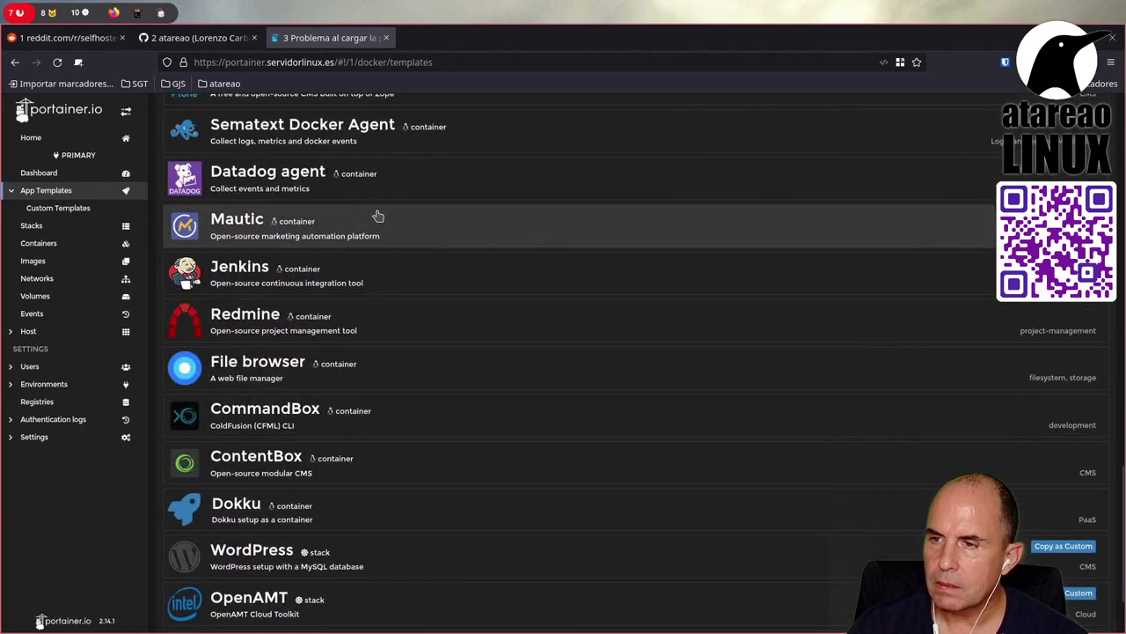
scroll(377, 216, "down", 3)
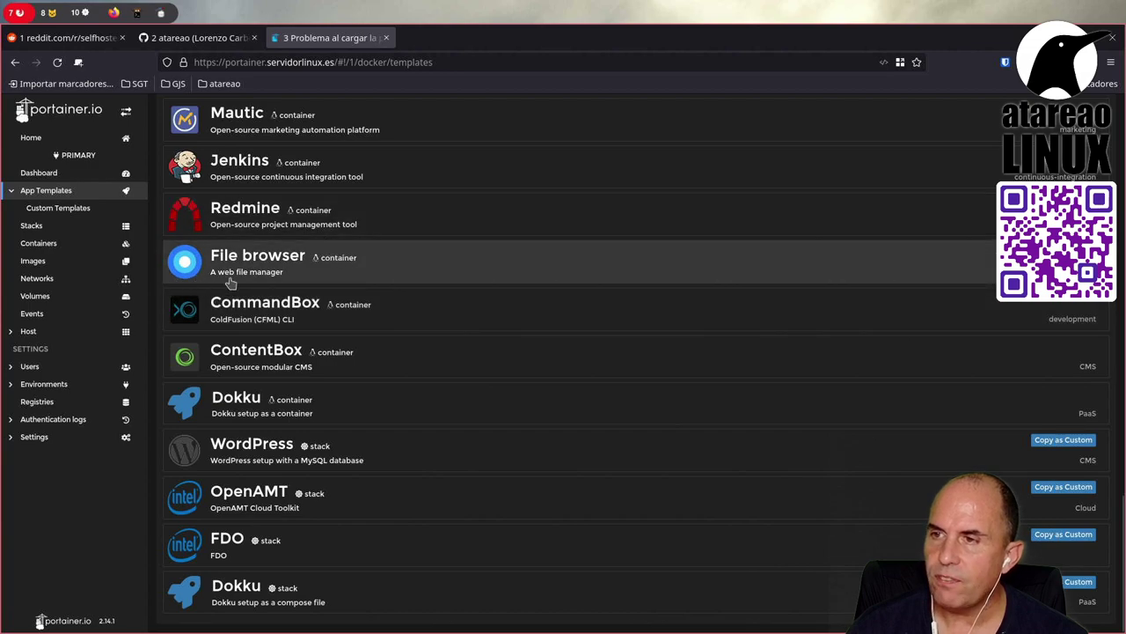
- Open the File browser template form, set its network to proxy, and scroll through it
left_click(435, 273)
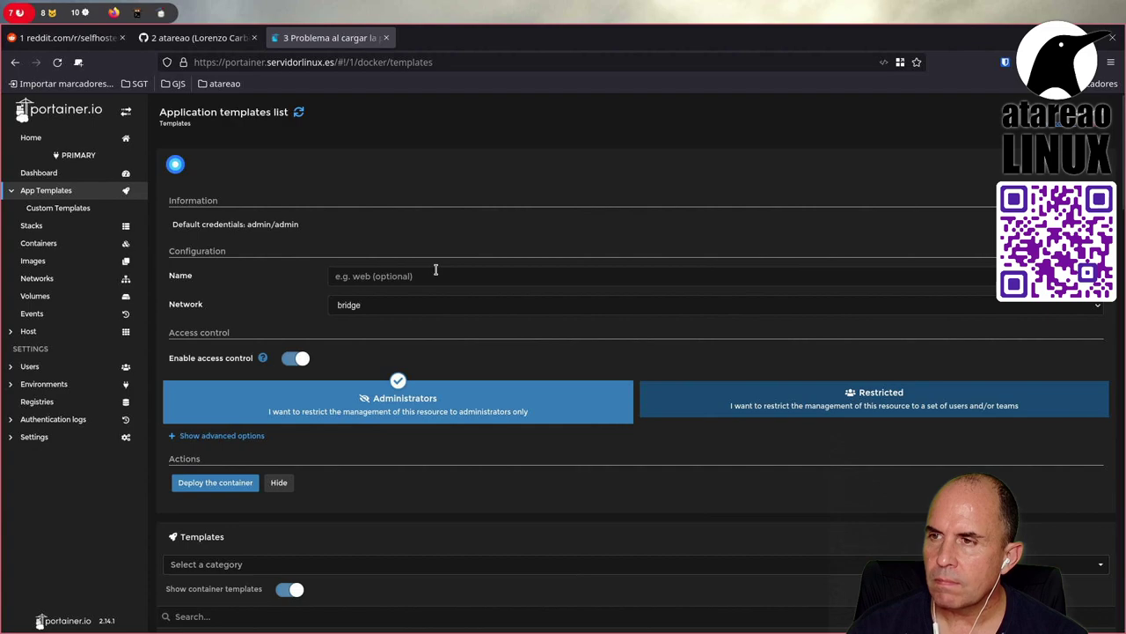
left_click(400, 308)
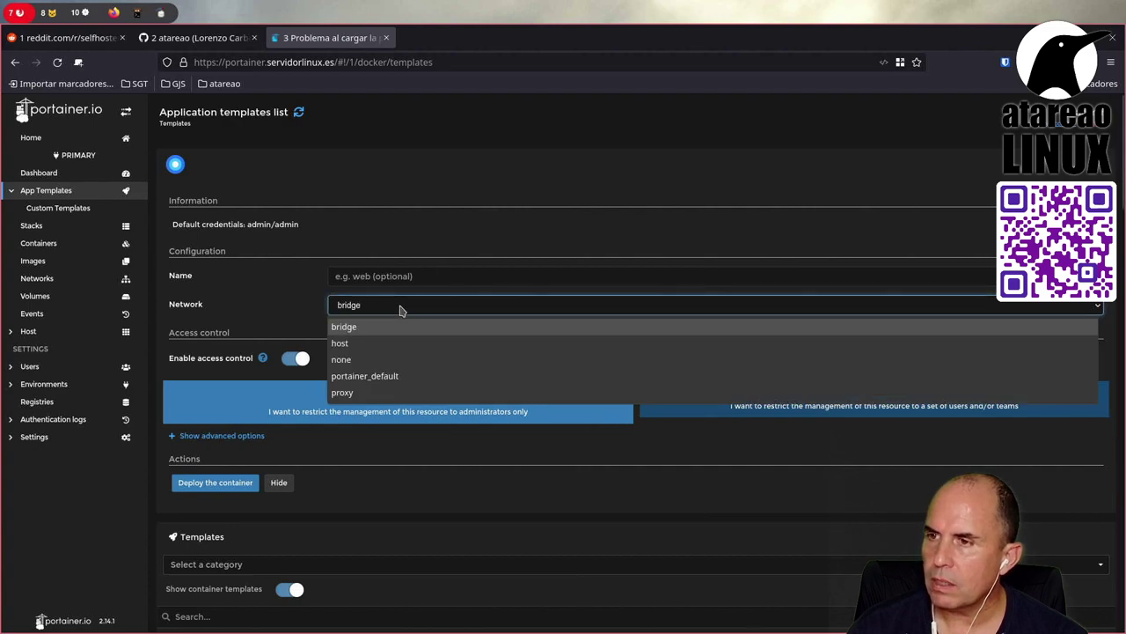
left_click(379, 392)
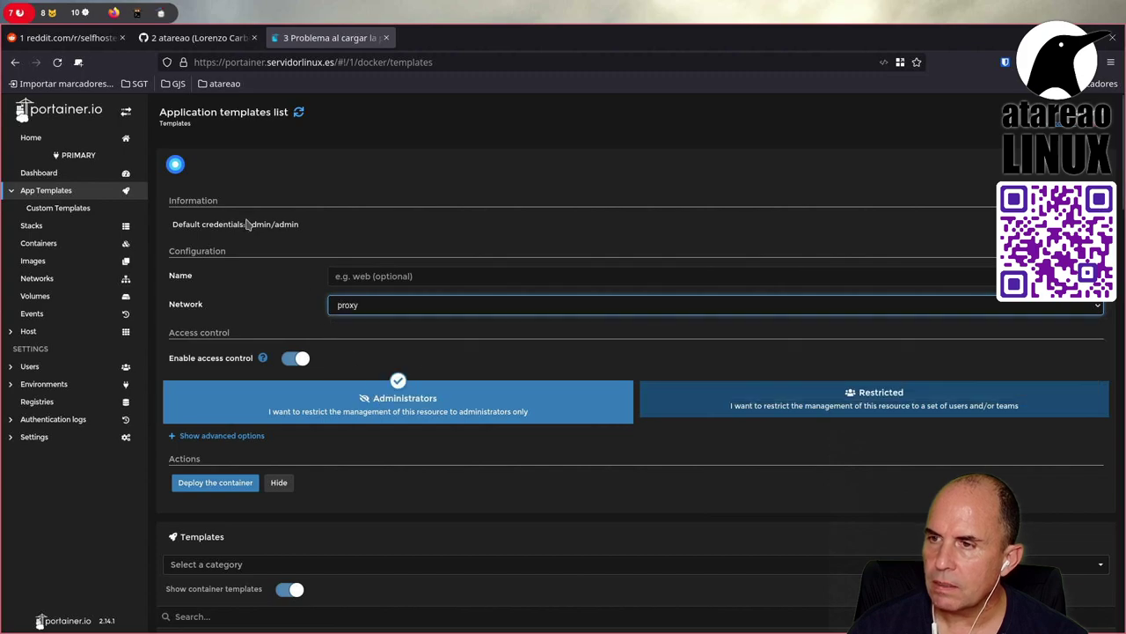
scroll(280, 221, "down", 3)
scroll(282, 226, "up", 3)
scroll(281, 221, "down", 3)
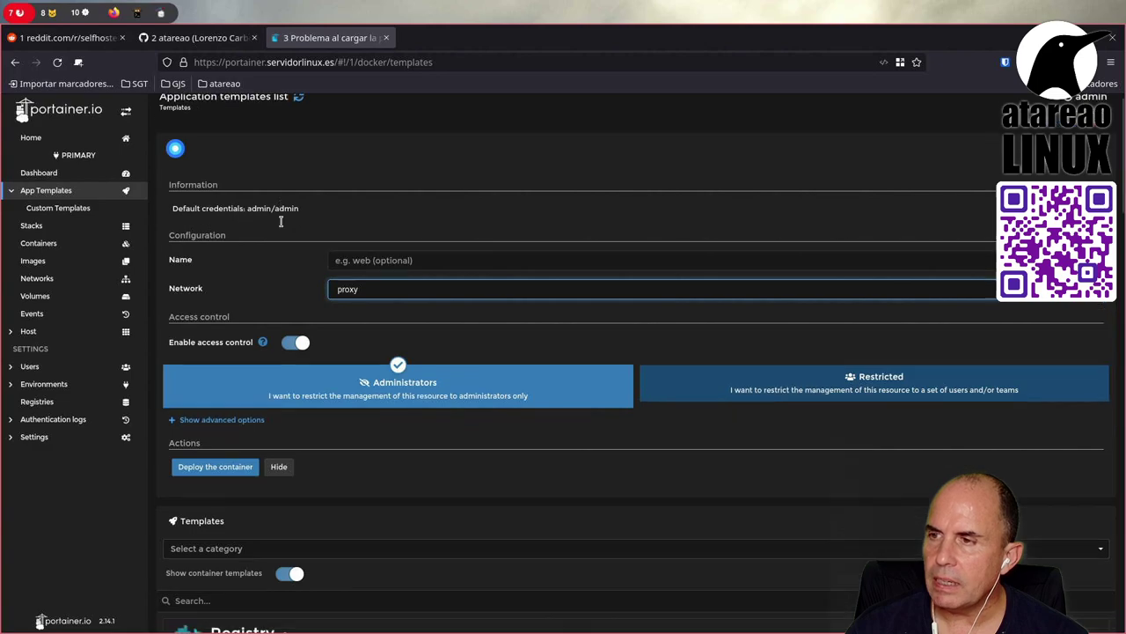
scroll(281, 226, "up", 3)
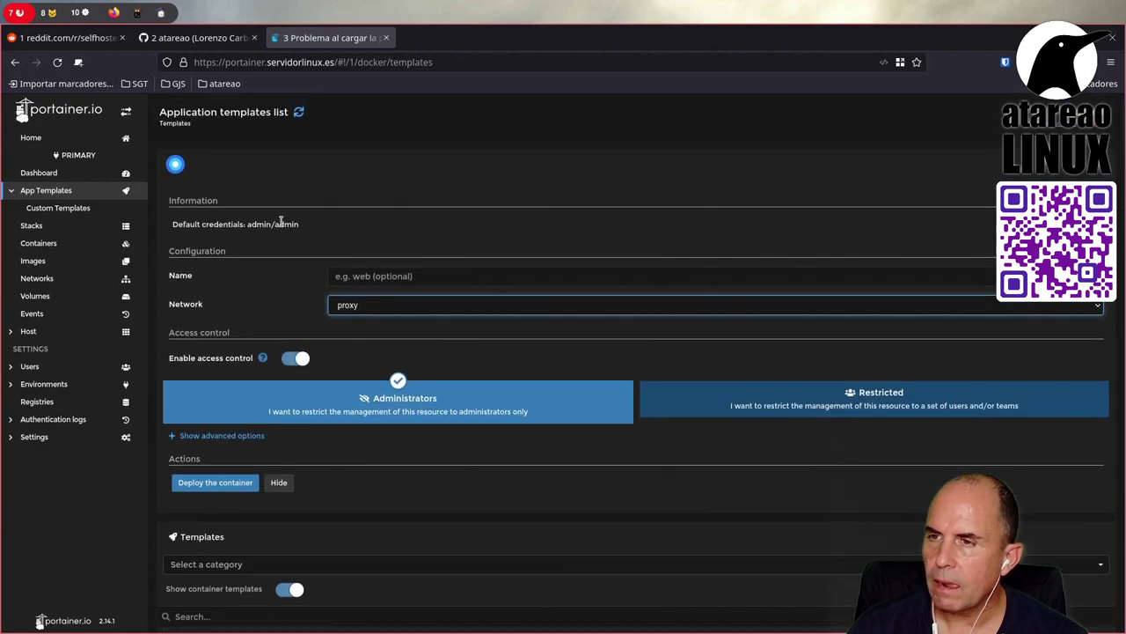
scroll(281, 221, "down", 3)
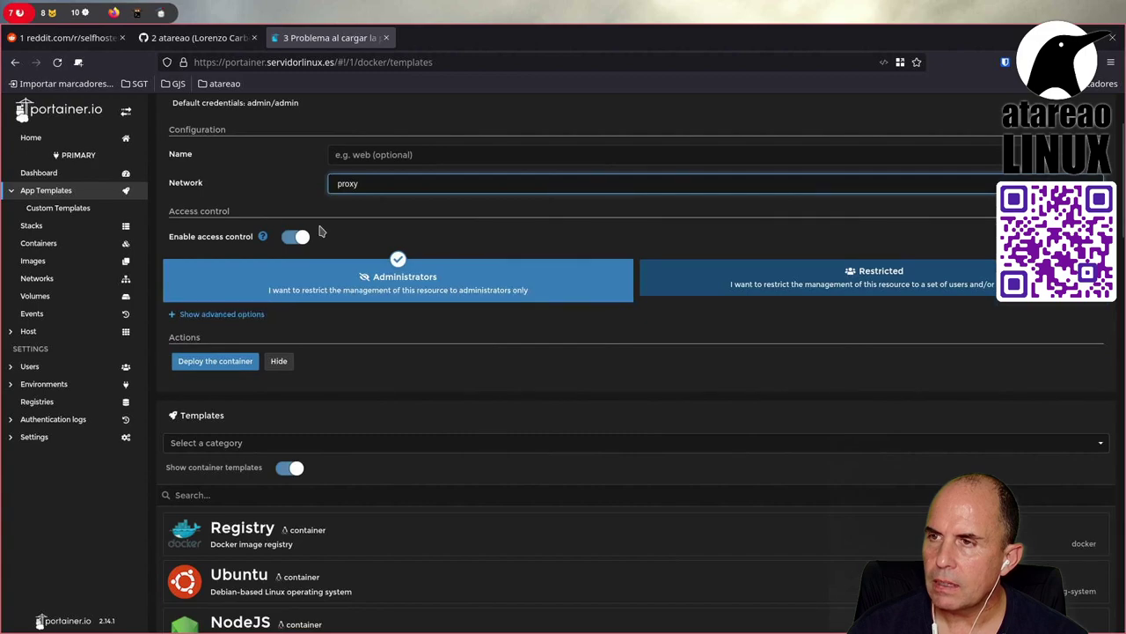
scroll(342, 229, "up", 3)
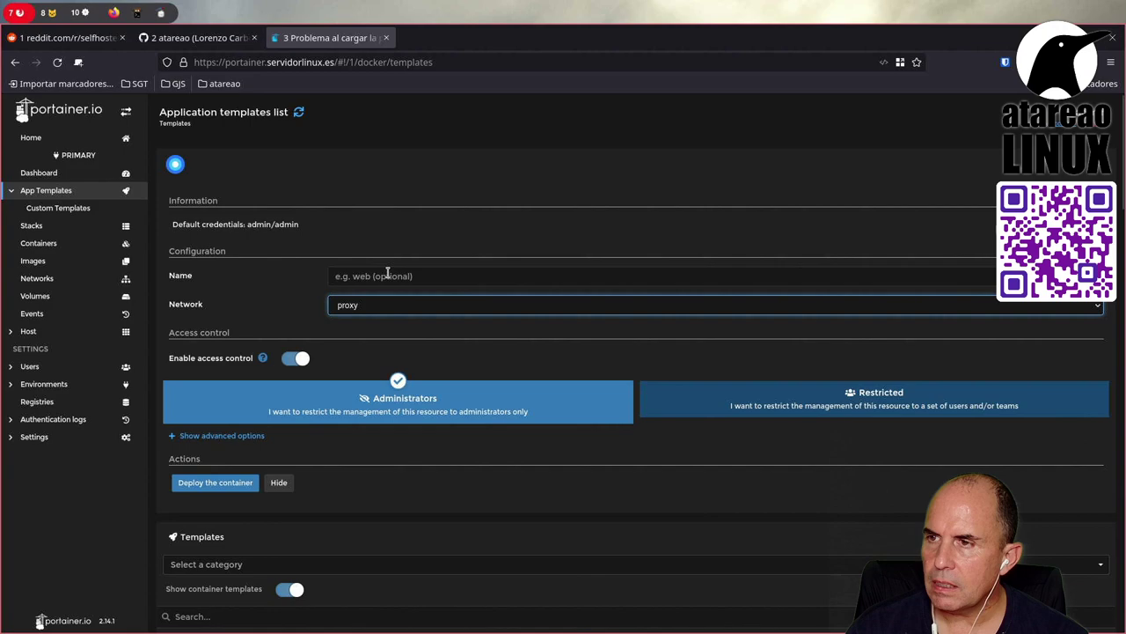
scroll(295, 303, "down", 1)
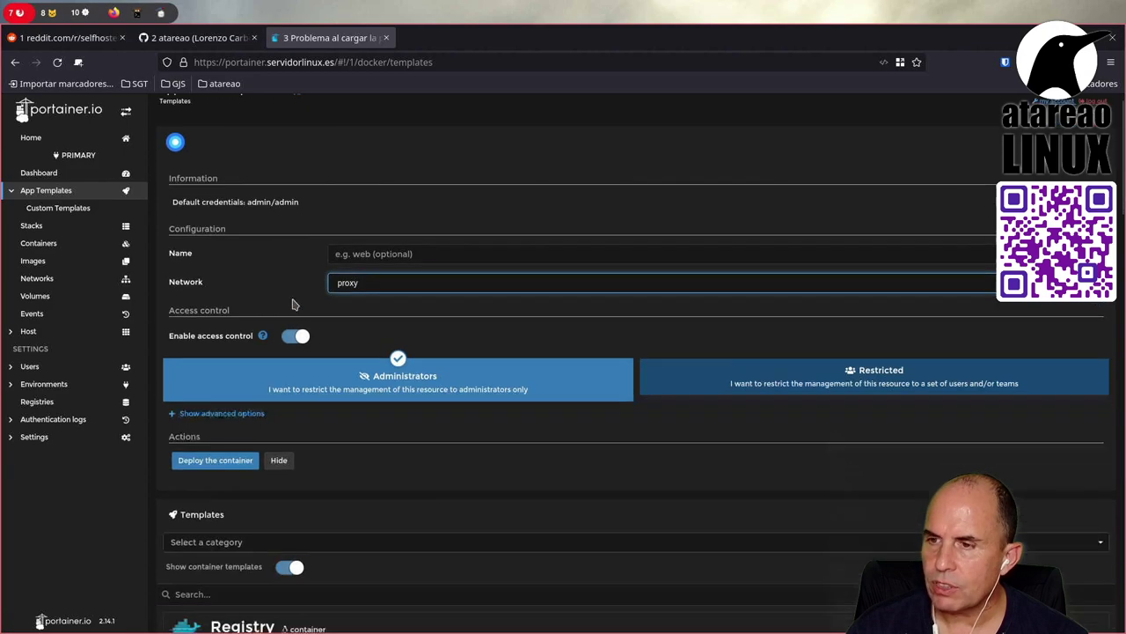
scroll(295, 304, "down", 3)
scroll(295, 304, "down", 2)
scroll(295, 304, "up", 2)
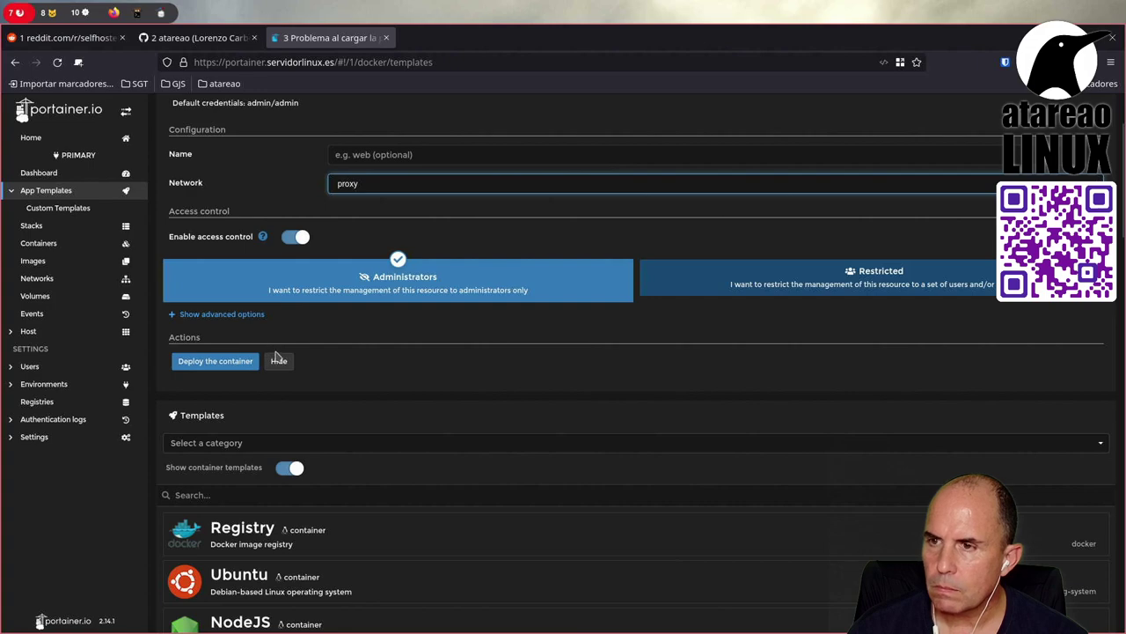
- Check the template category list without choosing, then view the empty Custom Templates page
left_click(294, 442)
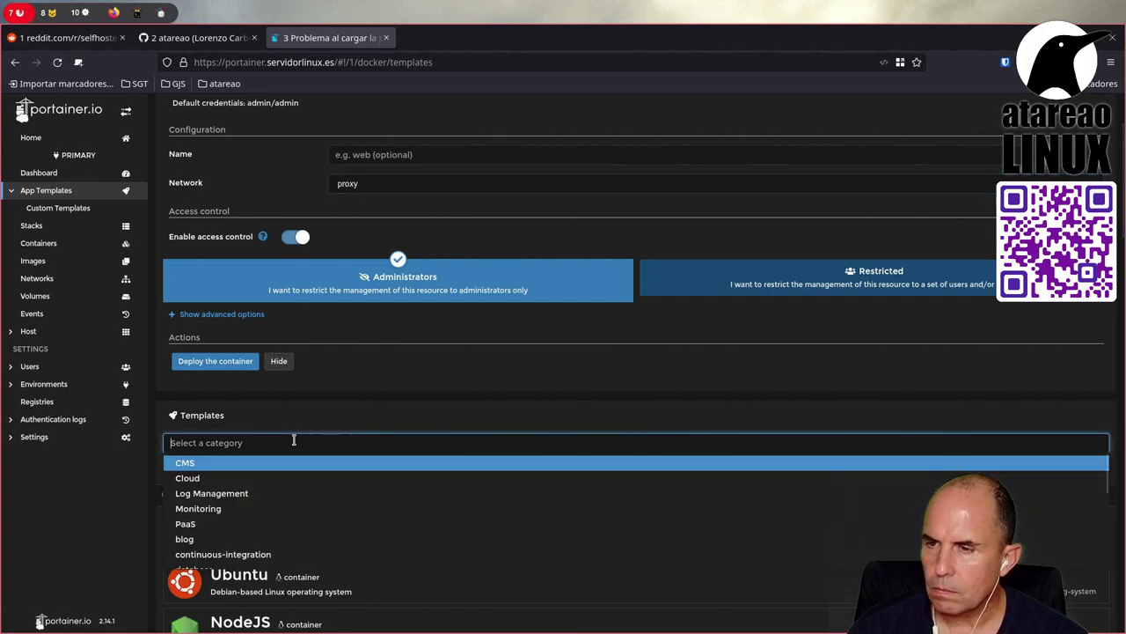
left_click(378, 381)
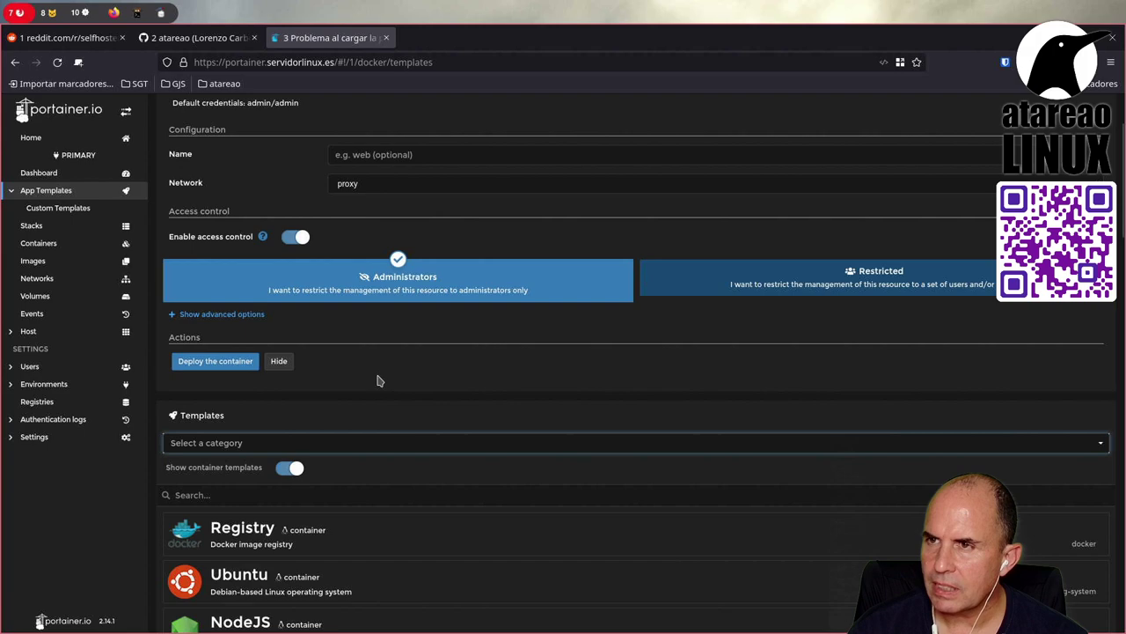
scroll(377, 381, "up", 2)
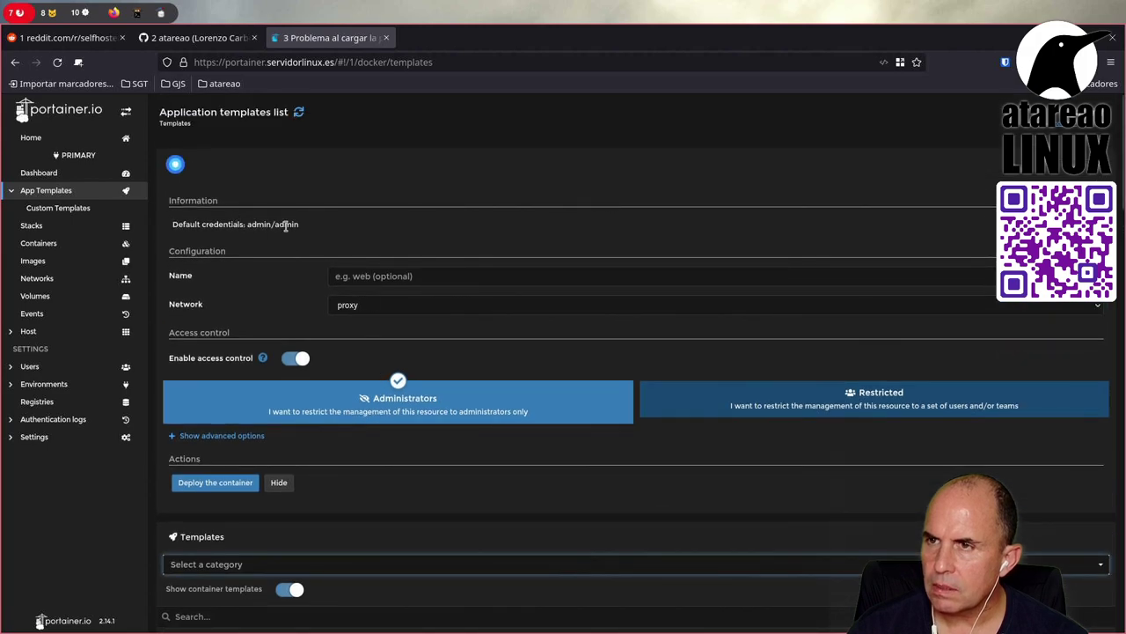
left_click(82, 211)
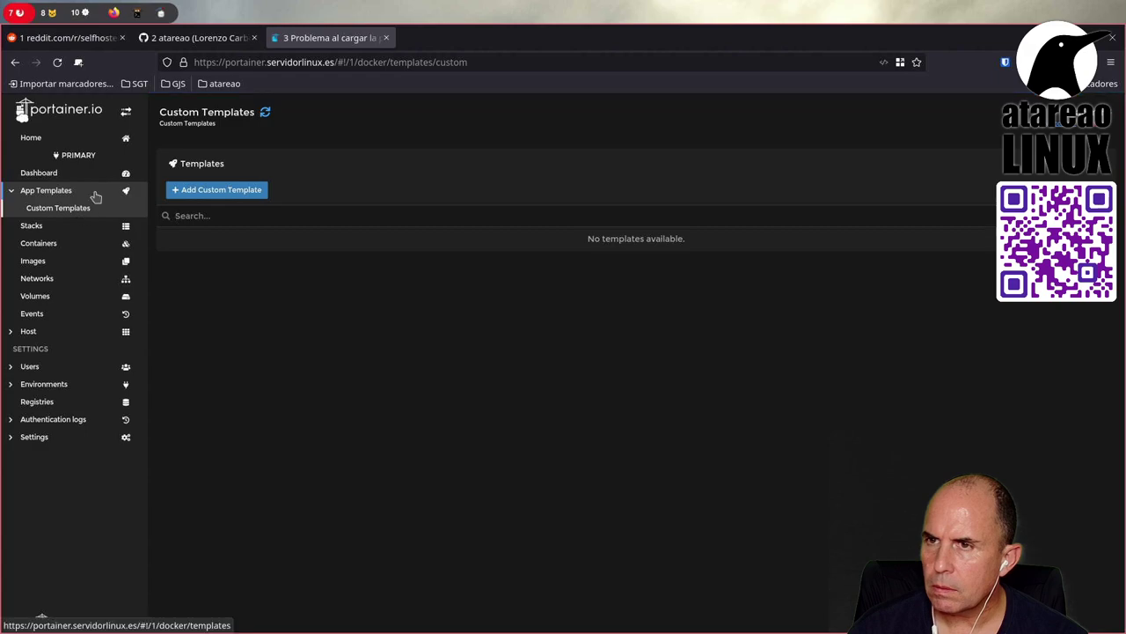
- Go back to App Templates and reopen the File browser template's deployment form
left_click(95, 195)
scroll(286, 275, "down", 5)
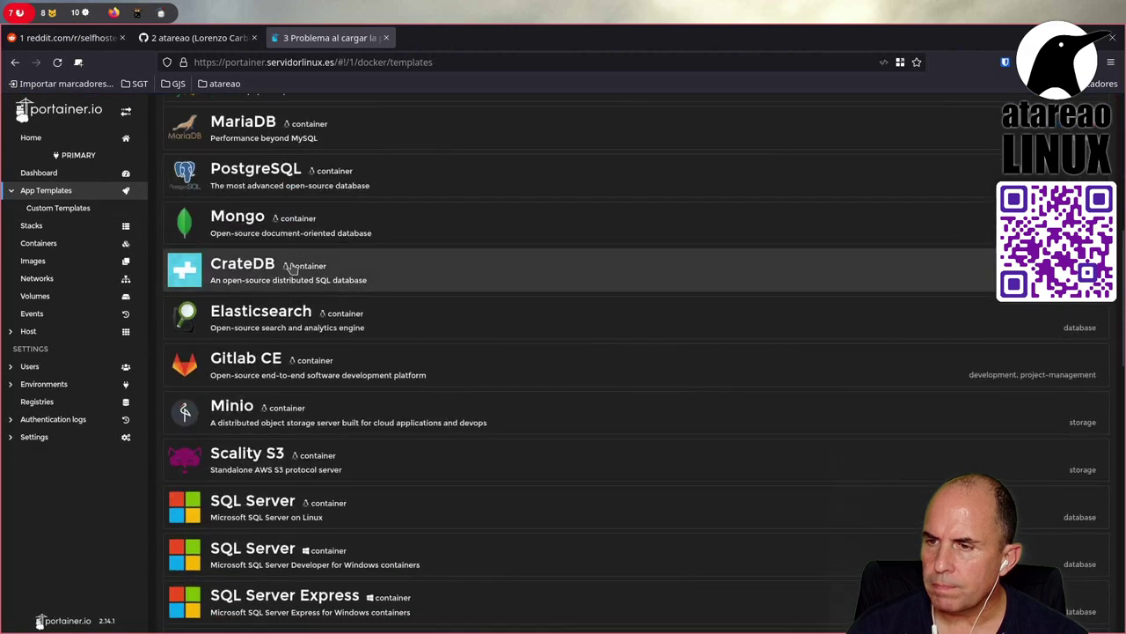
scroll(293, 268, "down", 7)
scroll(293, 269, "down", 4)
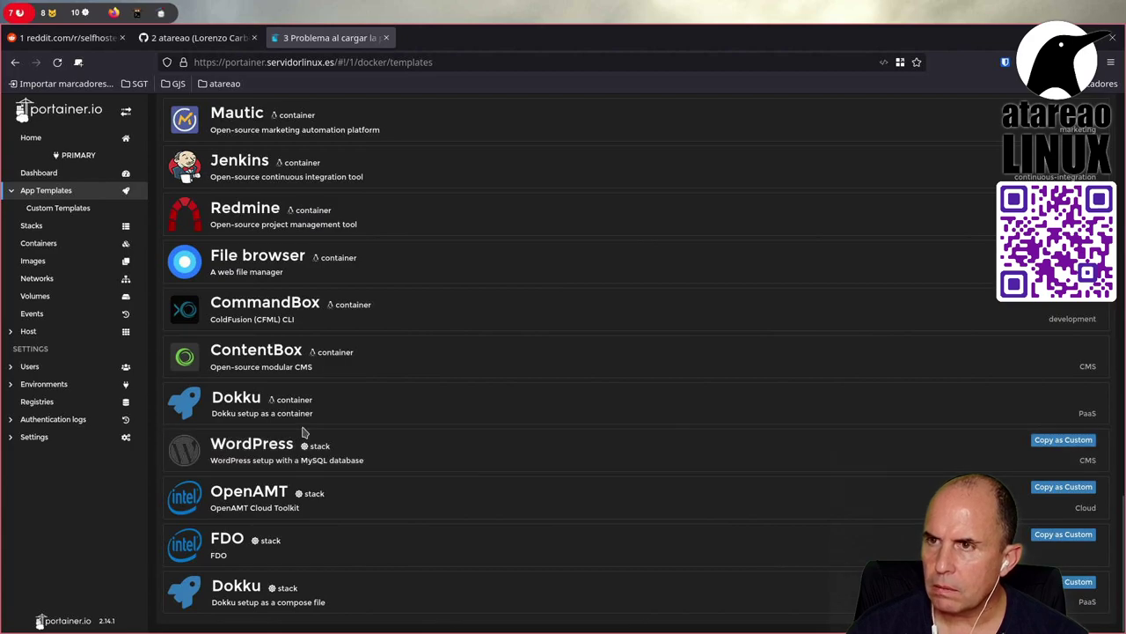
scroll(302, 431, "up", 3)
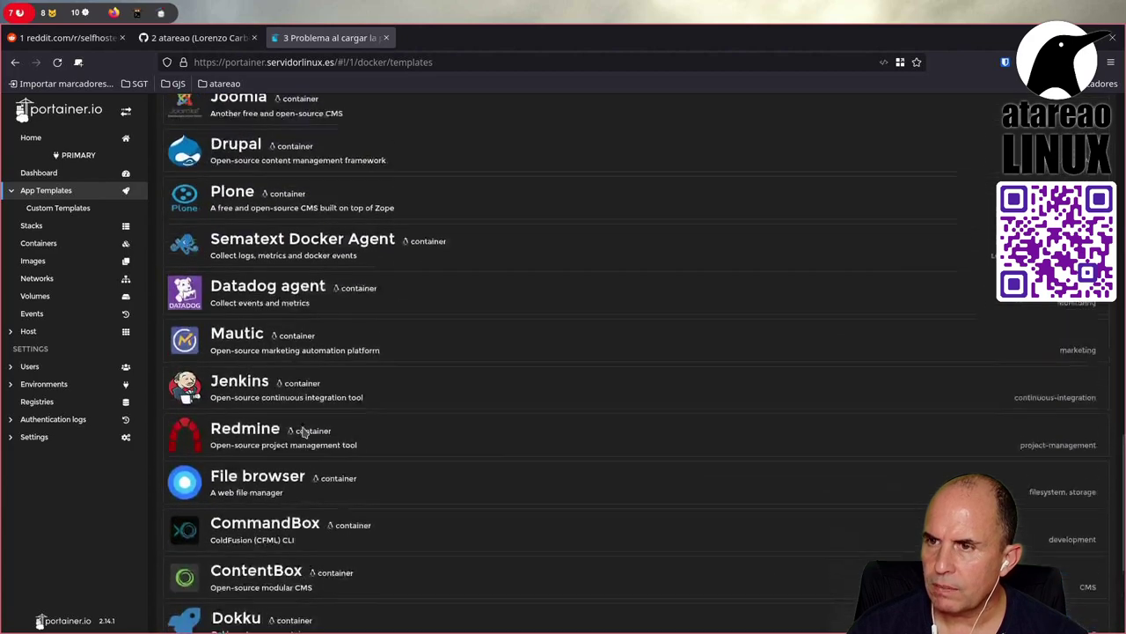
left_click(308, 499)
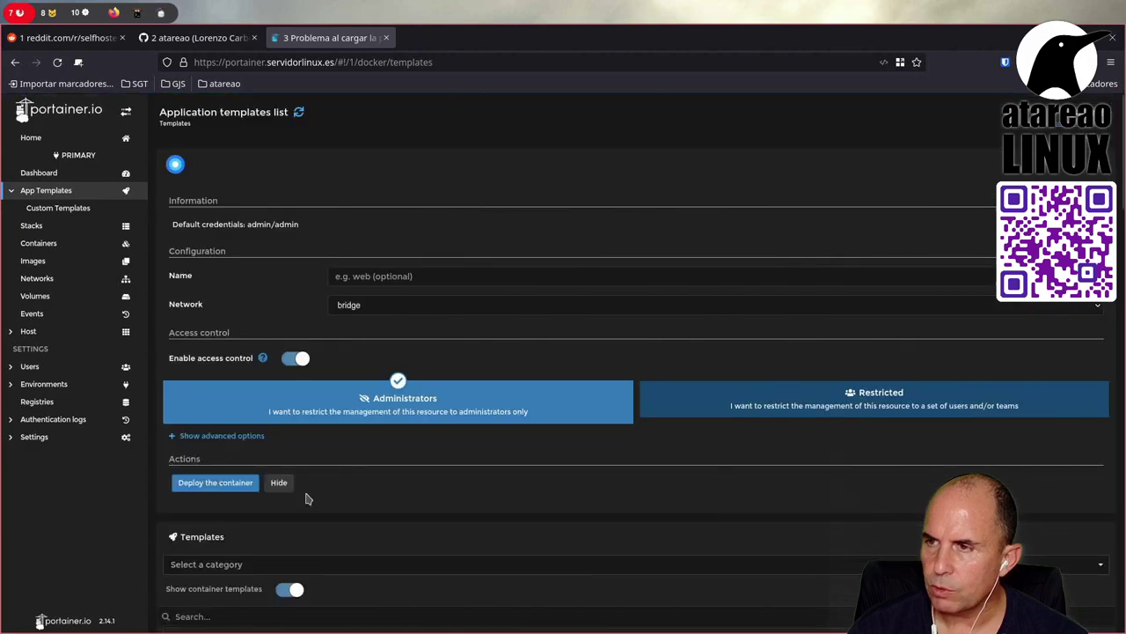
- Set the container's network to proxy, leaving access control enabled
left_click(398, 306)
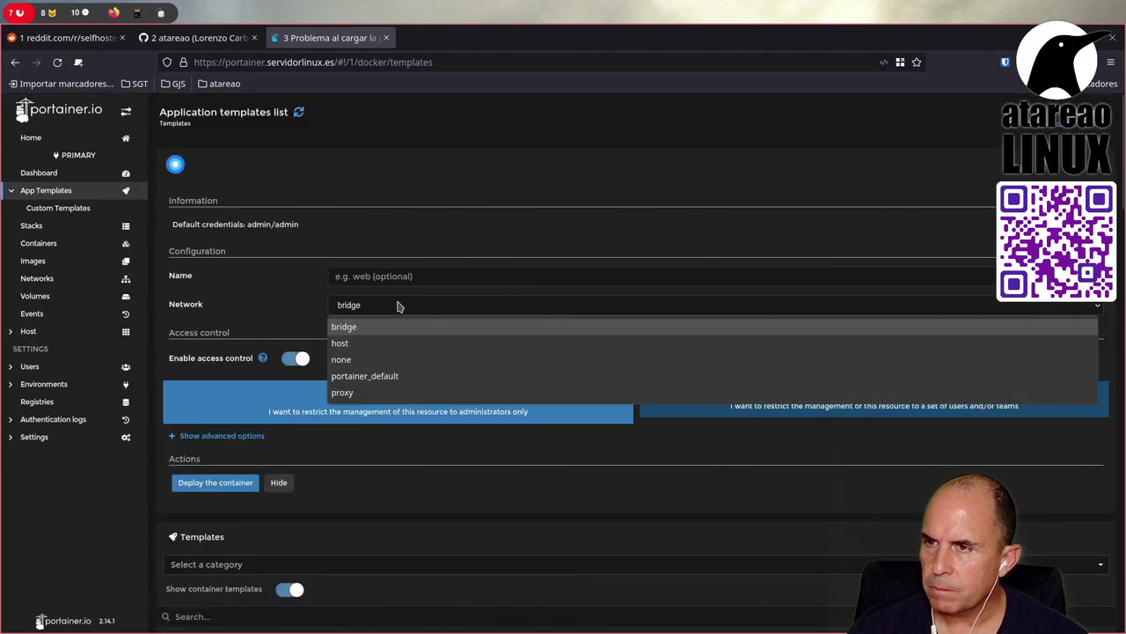
left_click(398, 392)
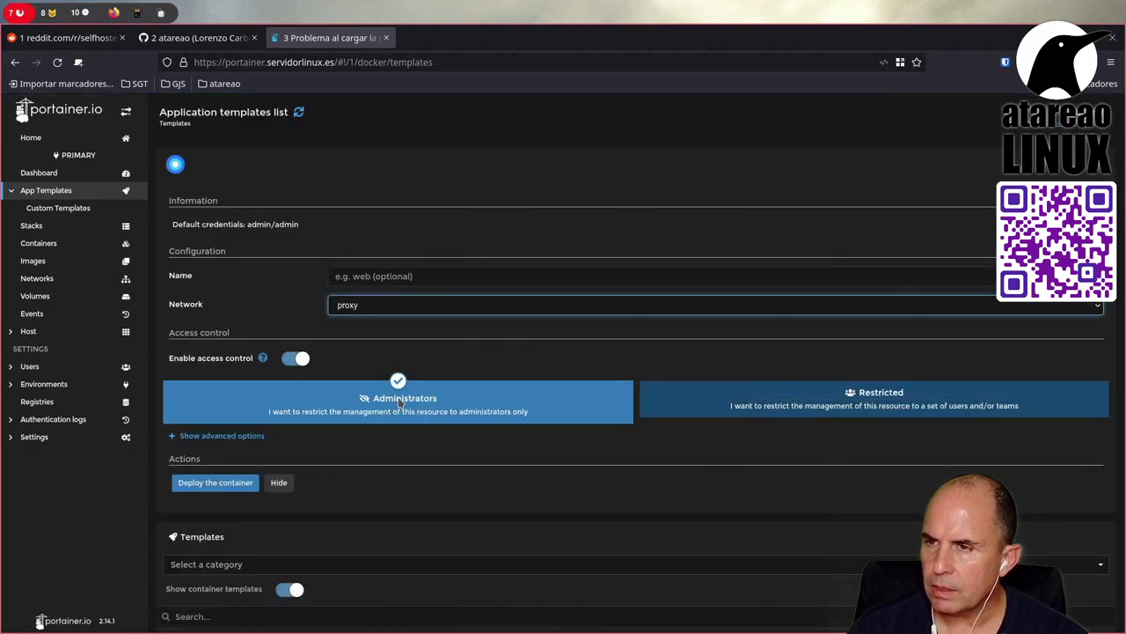
left_click(293, 362)
left_click(293, 362)
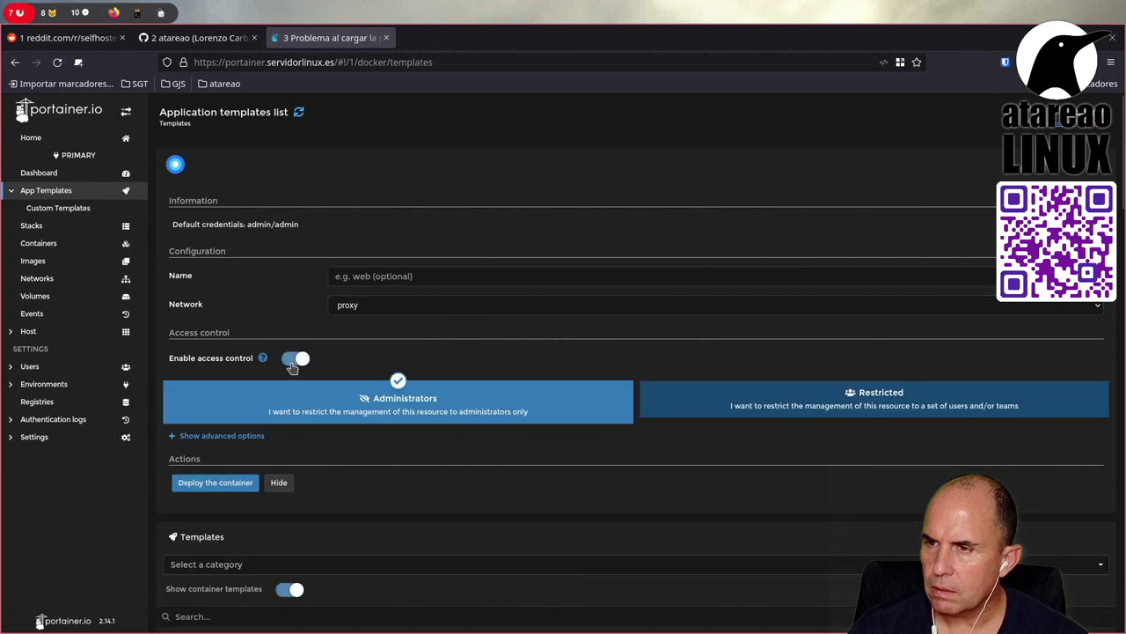
- Expand the form's advanced options and scroll through the port, volume and label fields
left_click(189, 435)
scroll(374, 263, "down", 3)
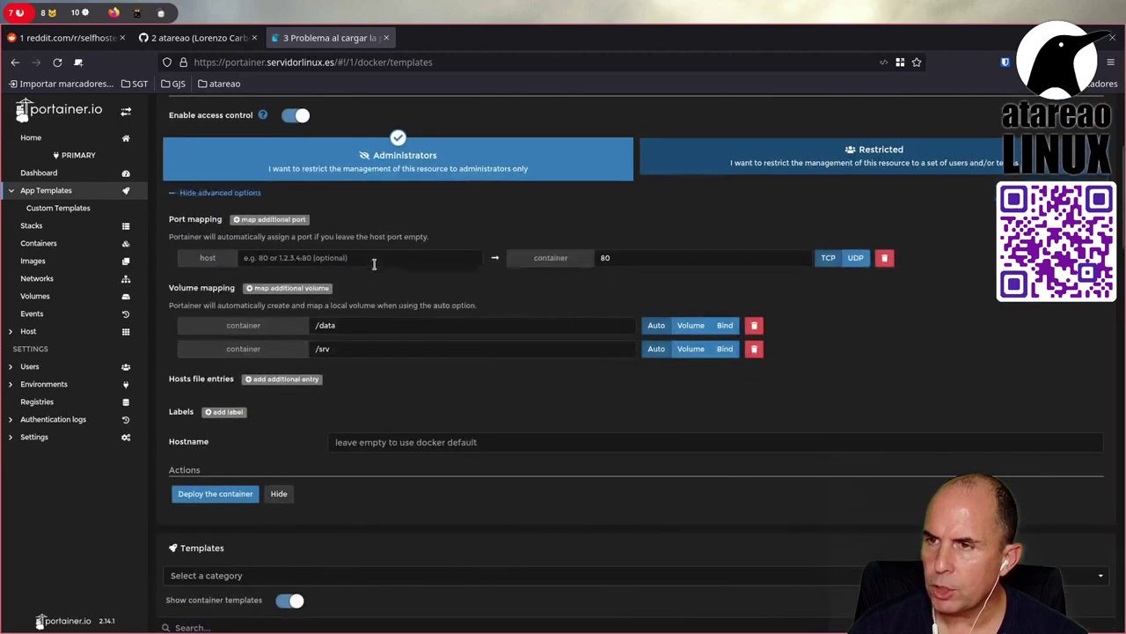
scroll(374, 263, "up", 2)
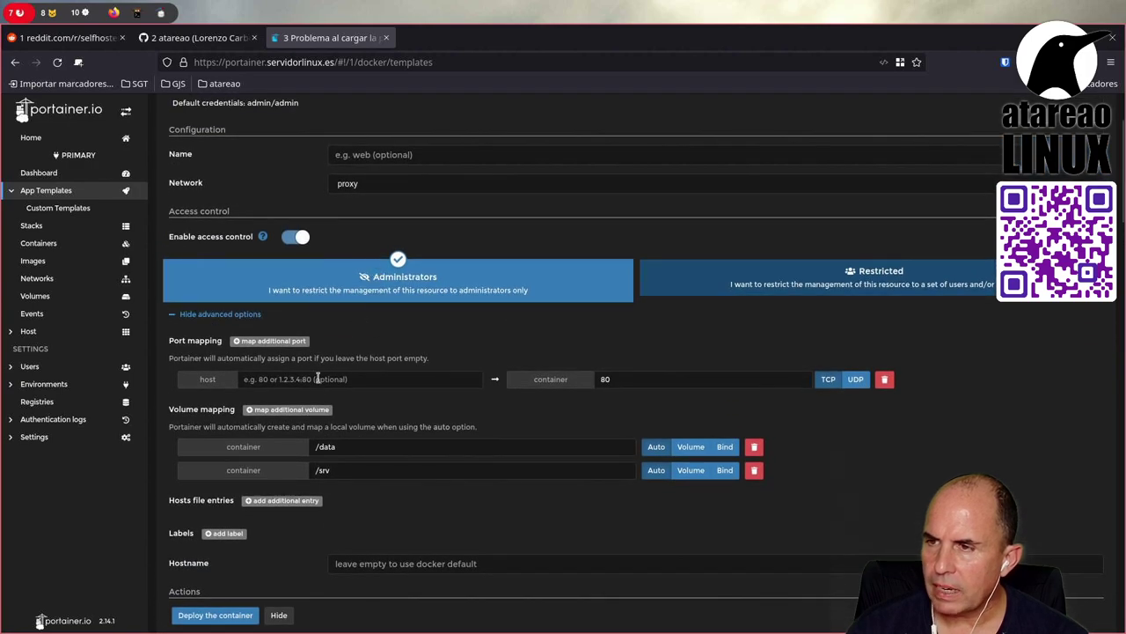
scroll(342, 371, "down", 2)
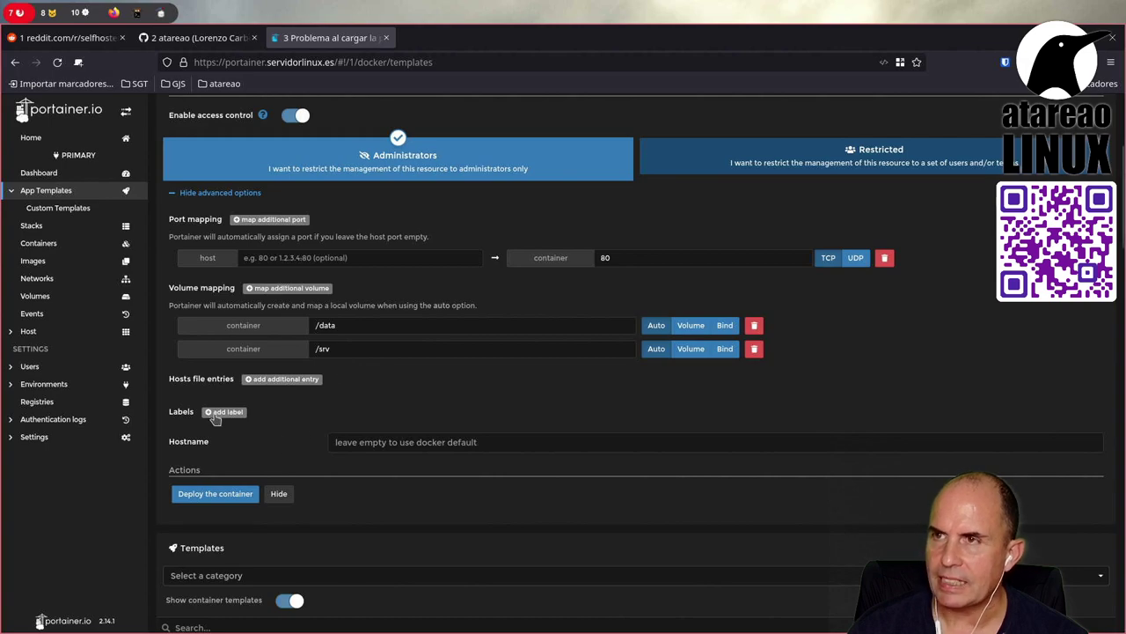
key("super+0")
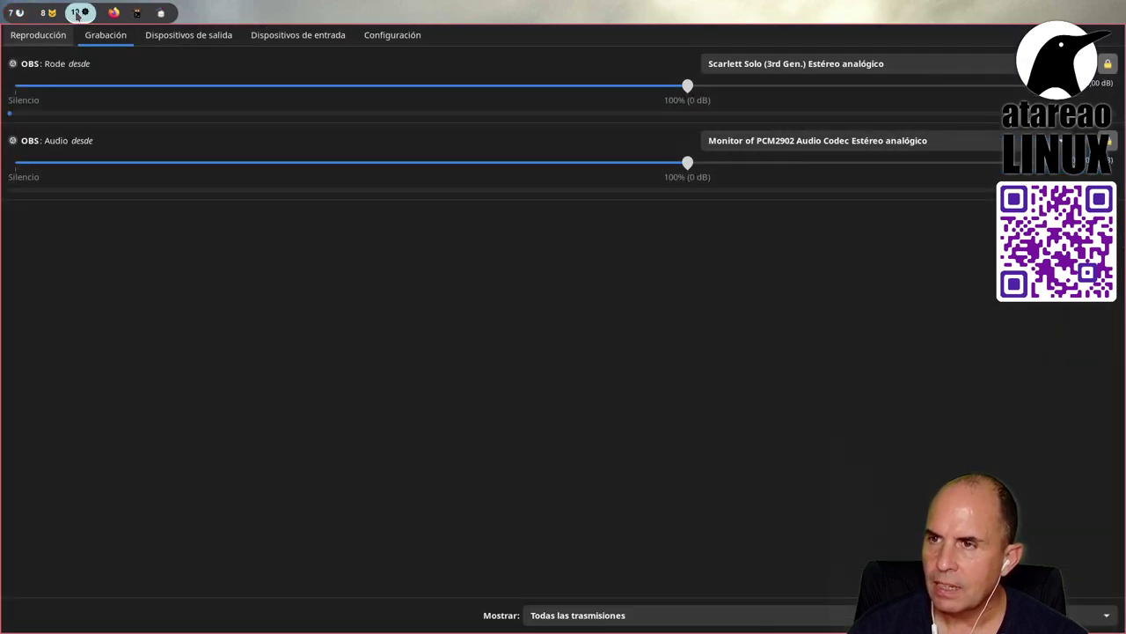
- In the terminal, print docker-compose.caddy.yml and select its proxy network and caddy label lines
key("super+7")
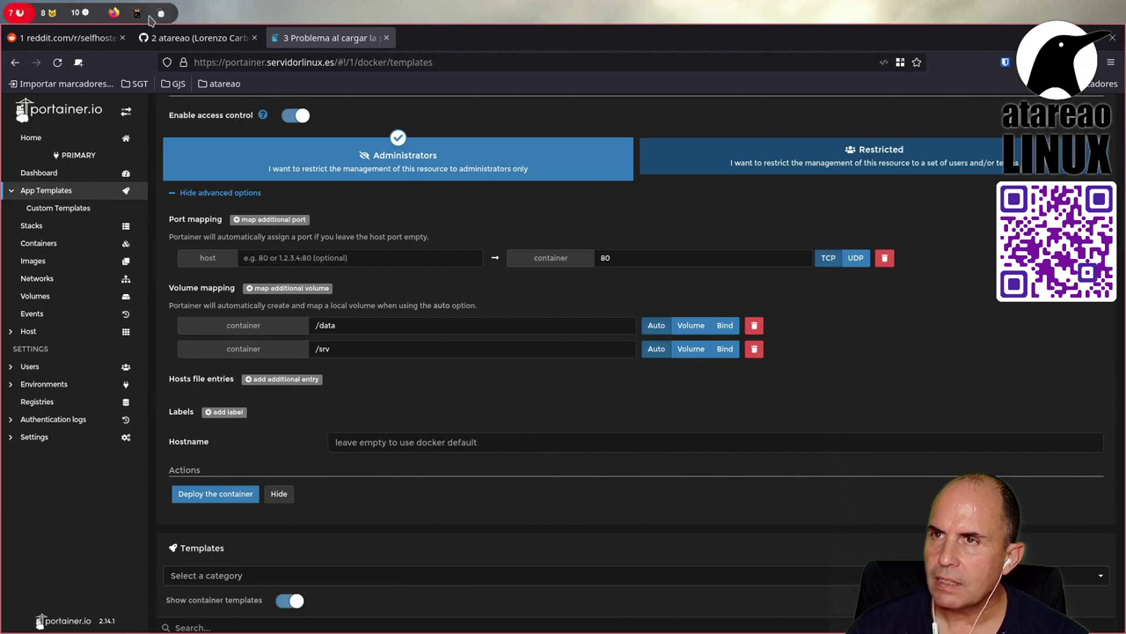
key("super+8")
type("ca")
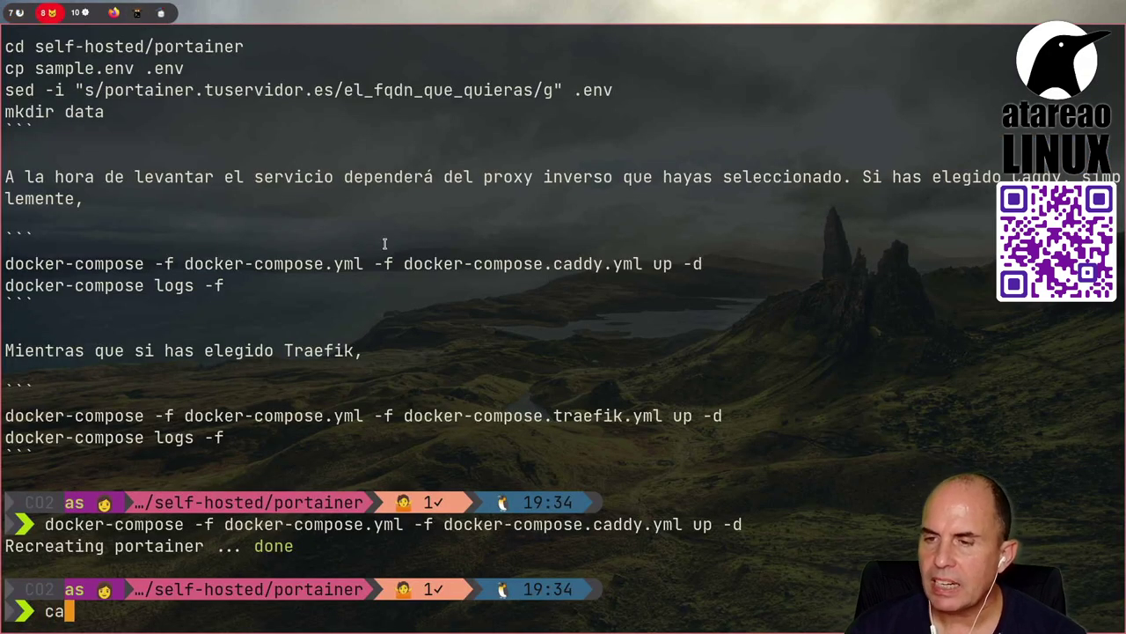
type("t d")
key("Tab")
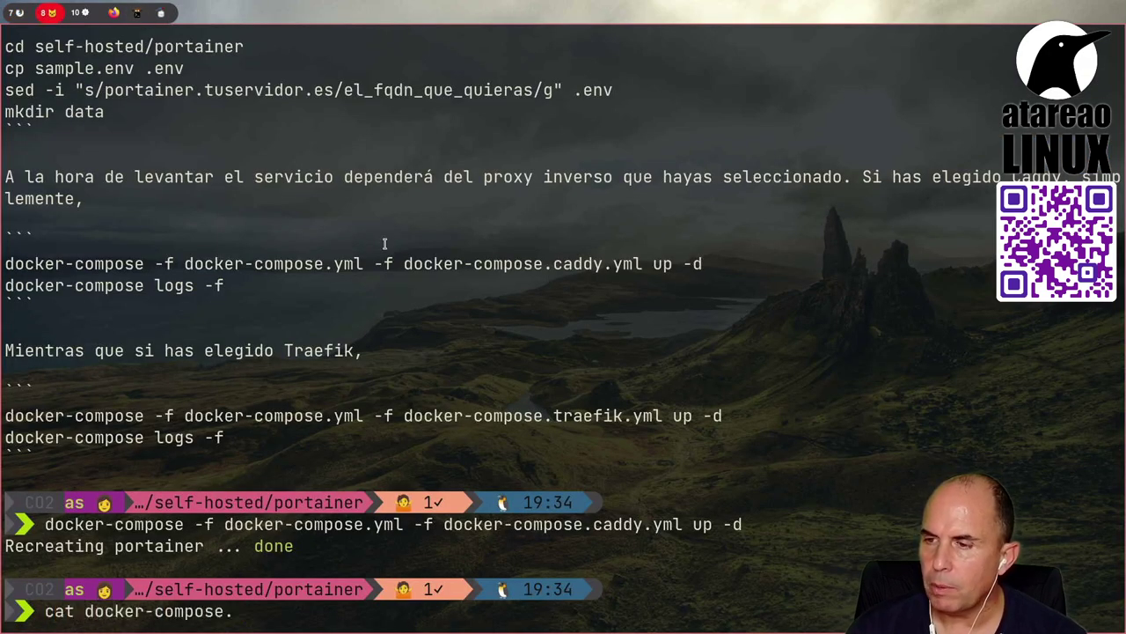
type("c")
key("Tab")
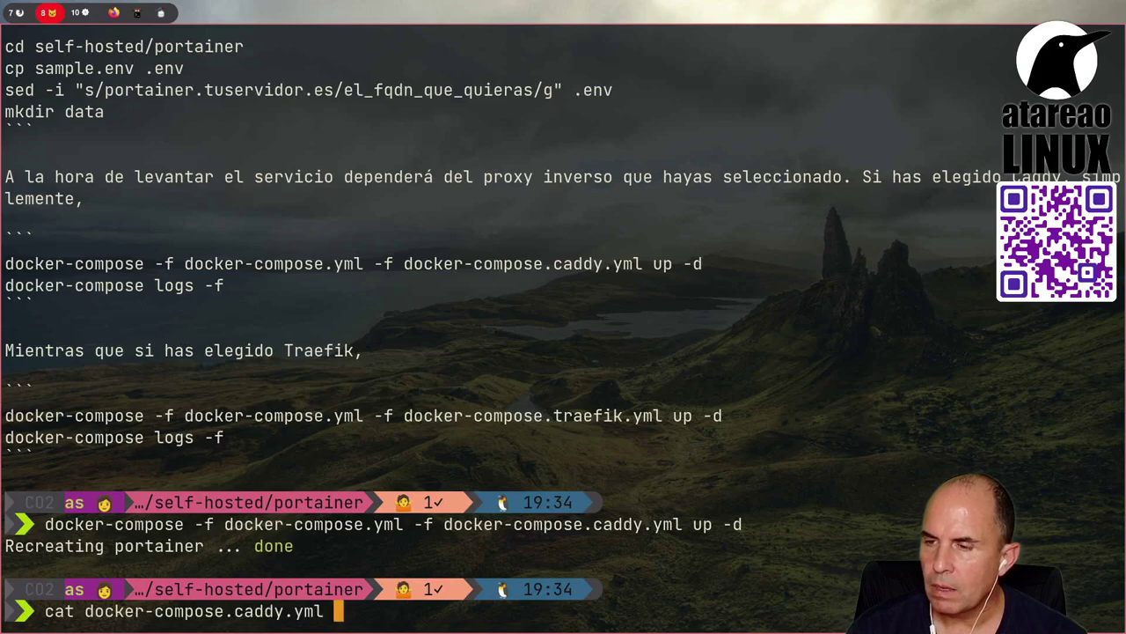
key("Return")
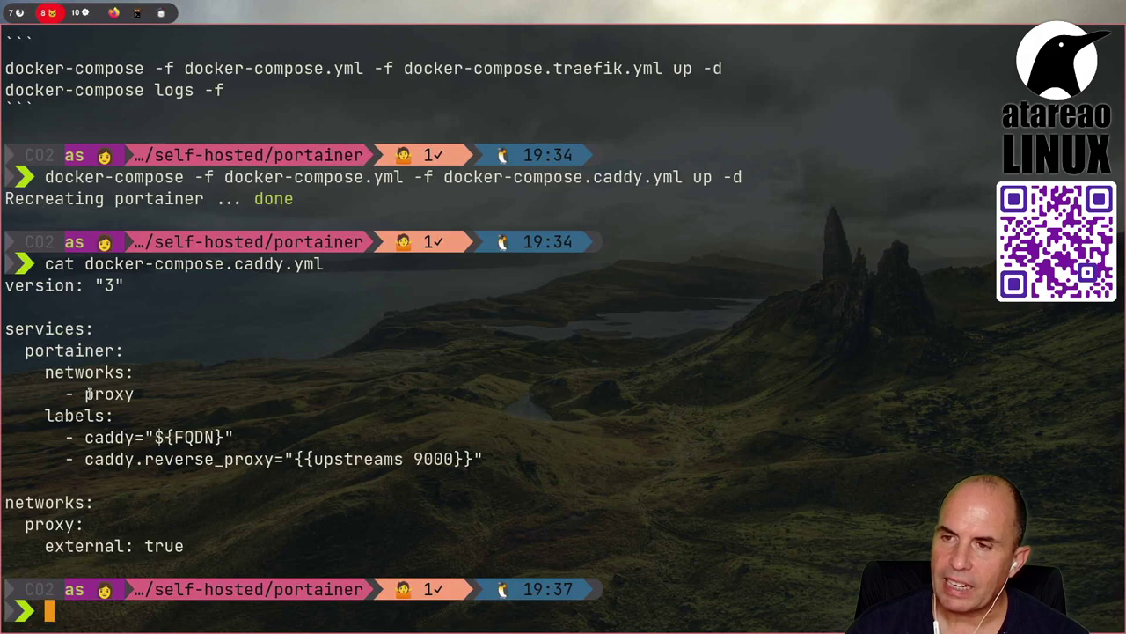
left_click_drag(88, 394, 139, 398)
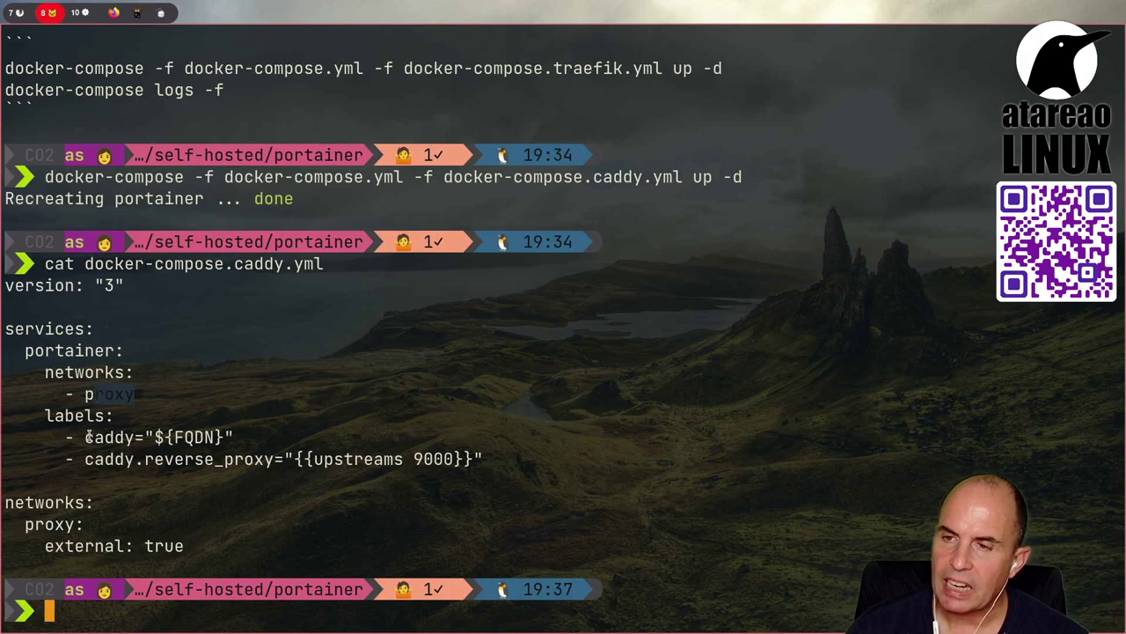
left_click_drag(88, 438, 476, 458)
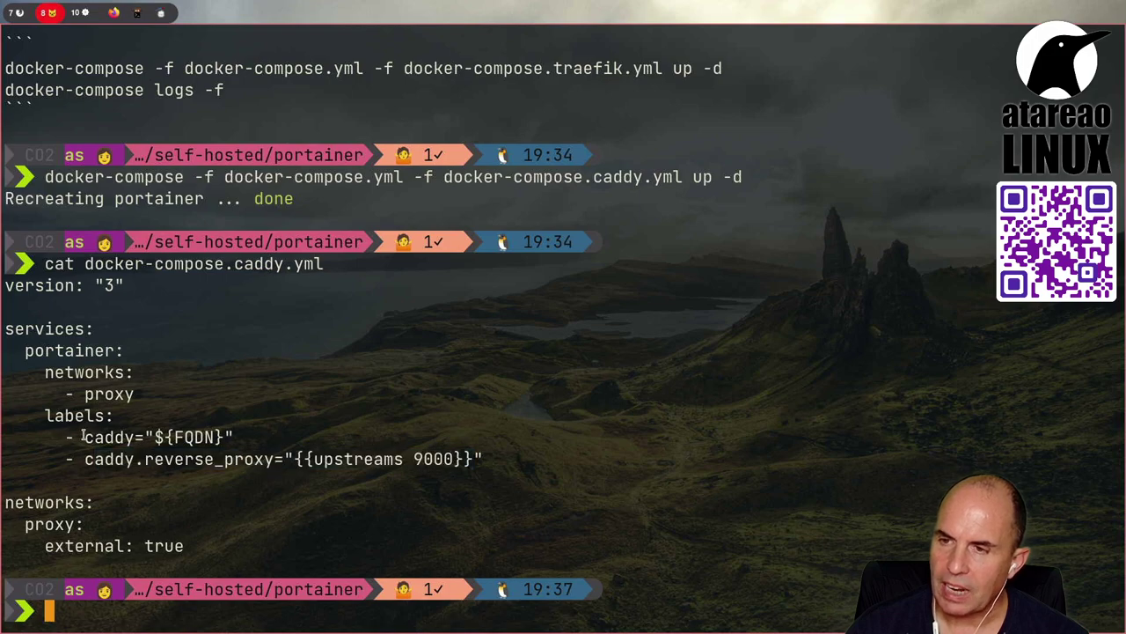
left_click_drag(85, 438, 234, 437)
key("ctrl+c")
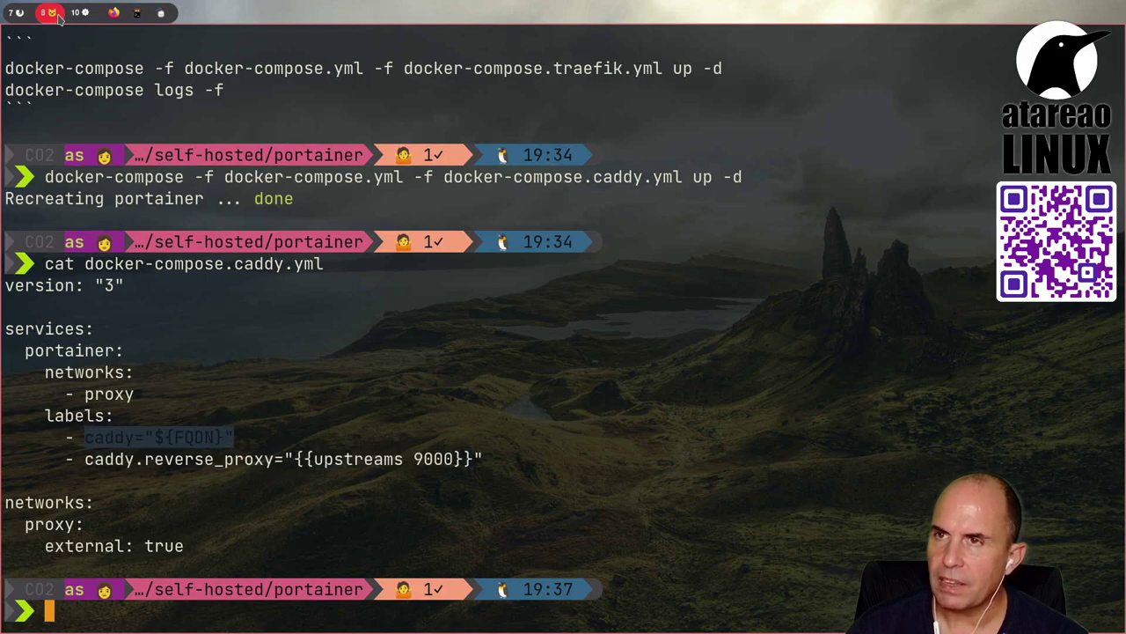
scroll(99, 17, "up", 1)
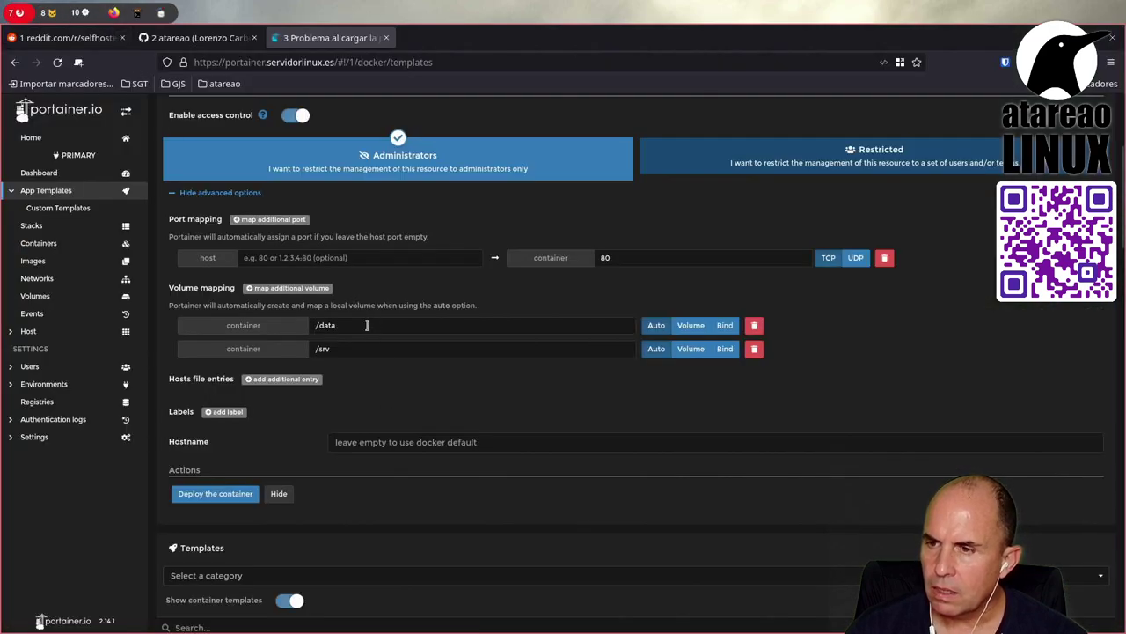
- Add a label caddy with value filebrowser.servidorlinux.es, plus an empty second label row
left_click(227, 412)
left_click(344, 433)
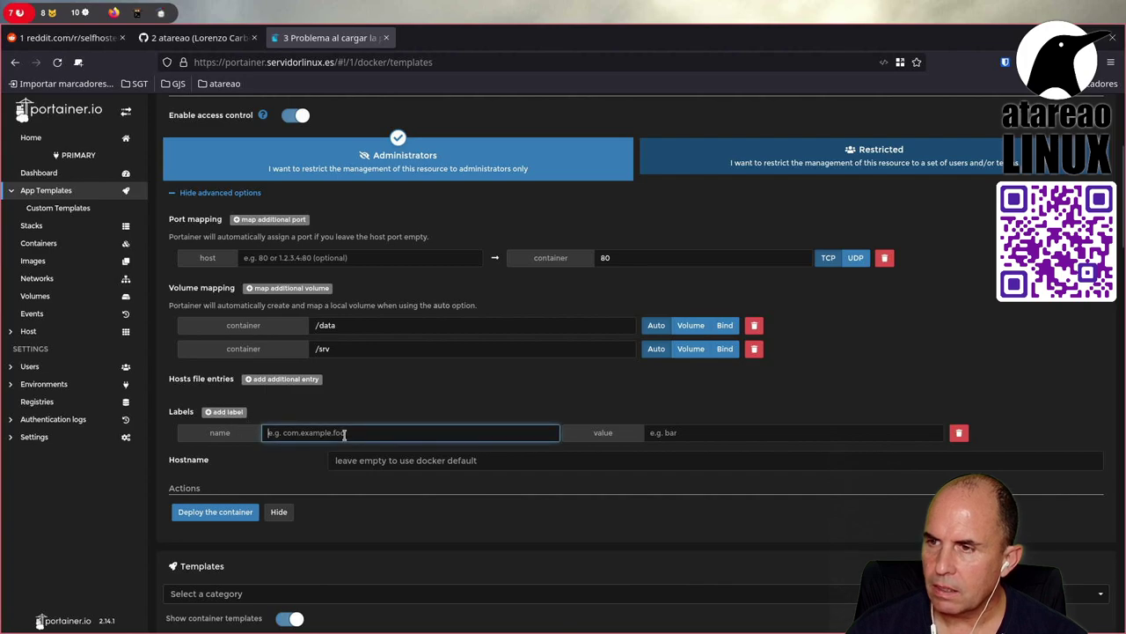
key("ctrl+v")
left_click(772, 436)
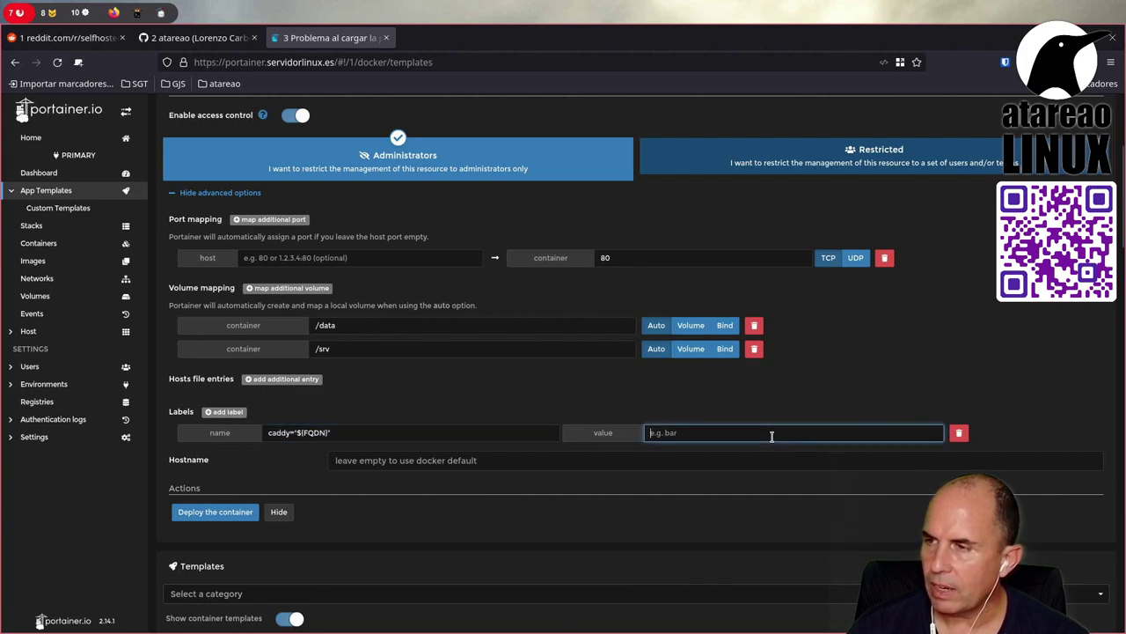
type("filebro")
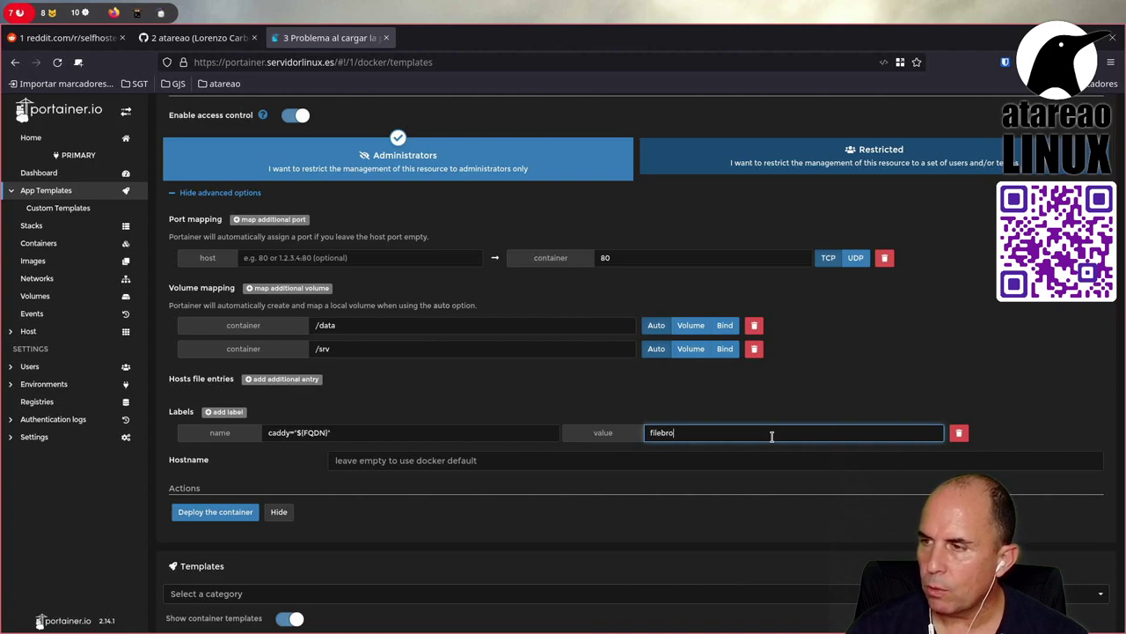
type("wse")
type(".servidorlinux.es")
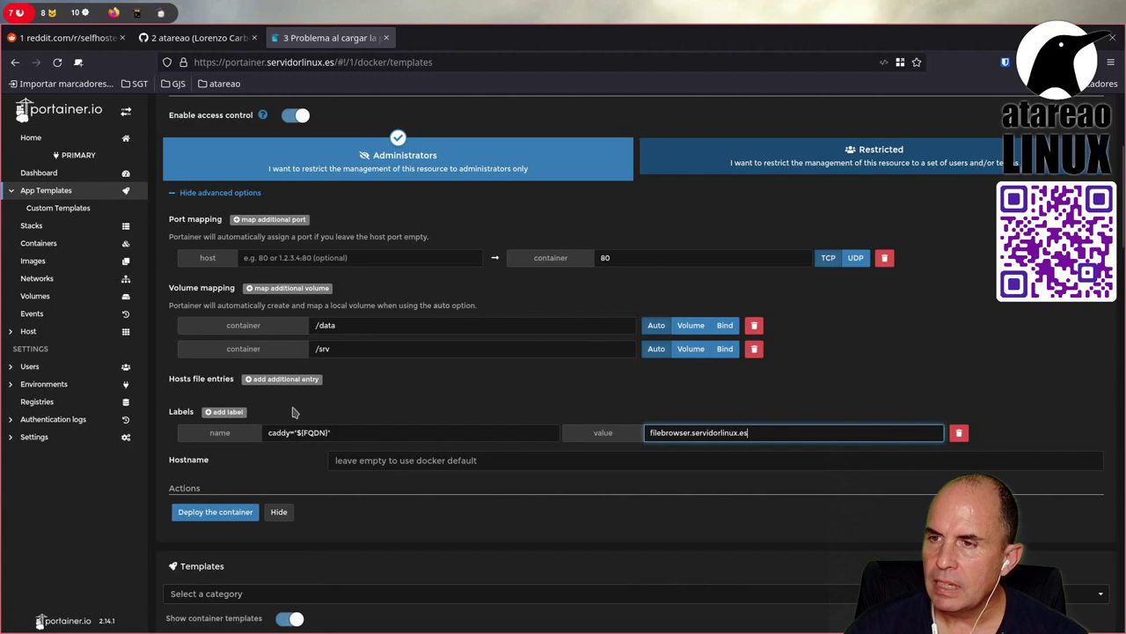
left_click(222, 412)
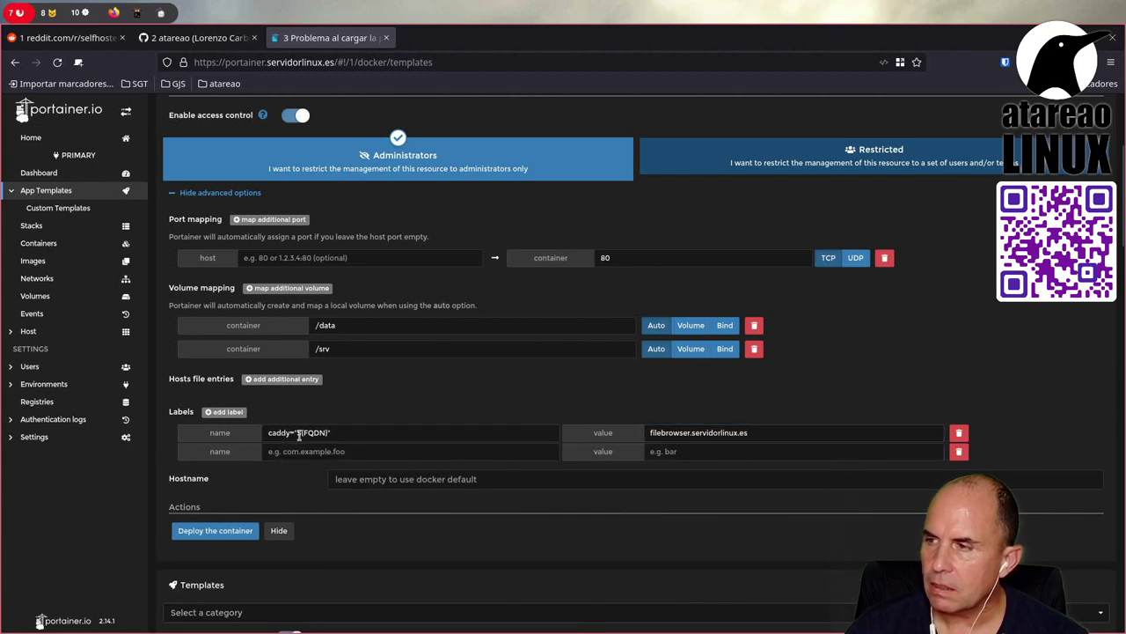
left_click_drag(291, 432, 367, 432)
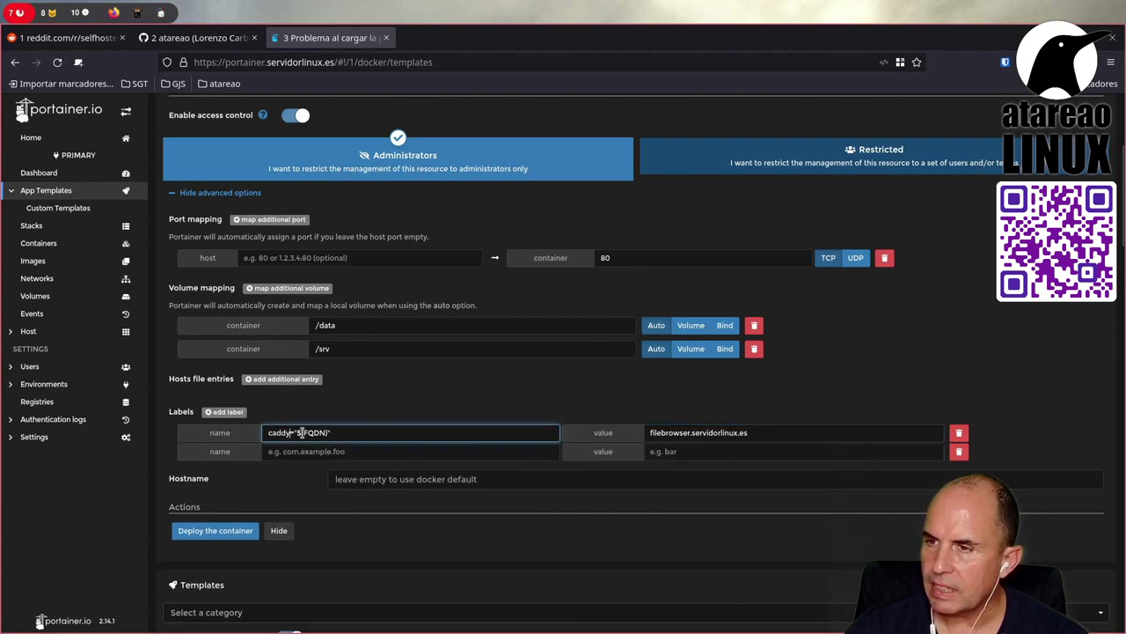
key("BackSpace")
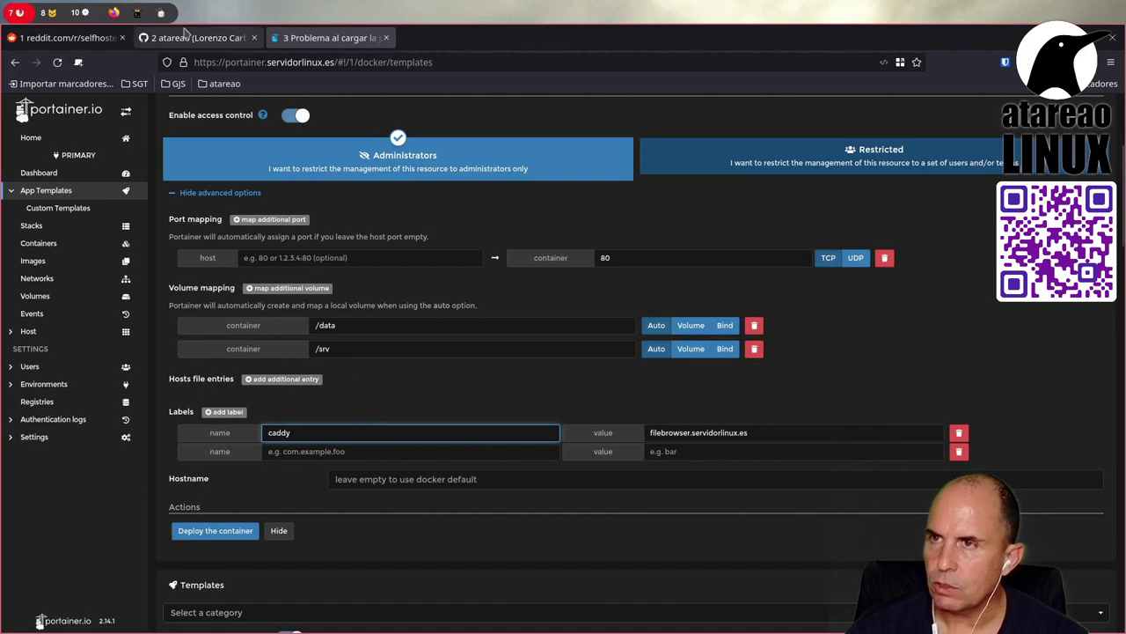
- Leave Portainer for the terminal showing the Caddy compose file
left_click(187, 38)
left_click(290, 38)
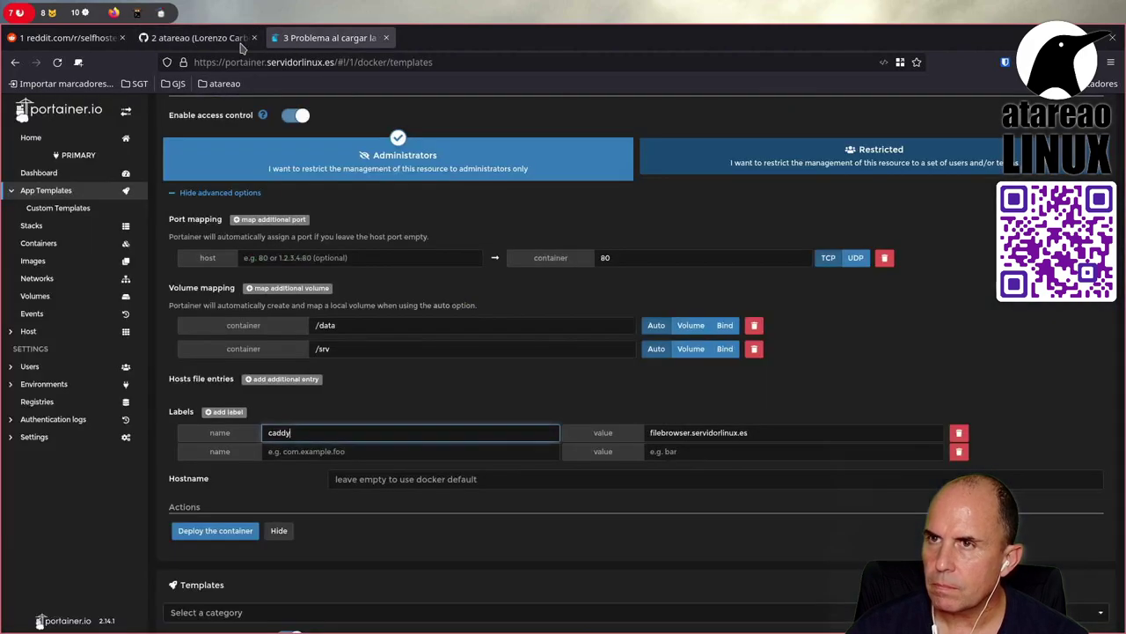
left_click(100, 42)
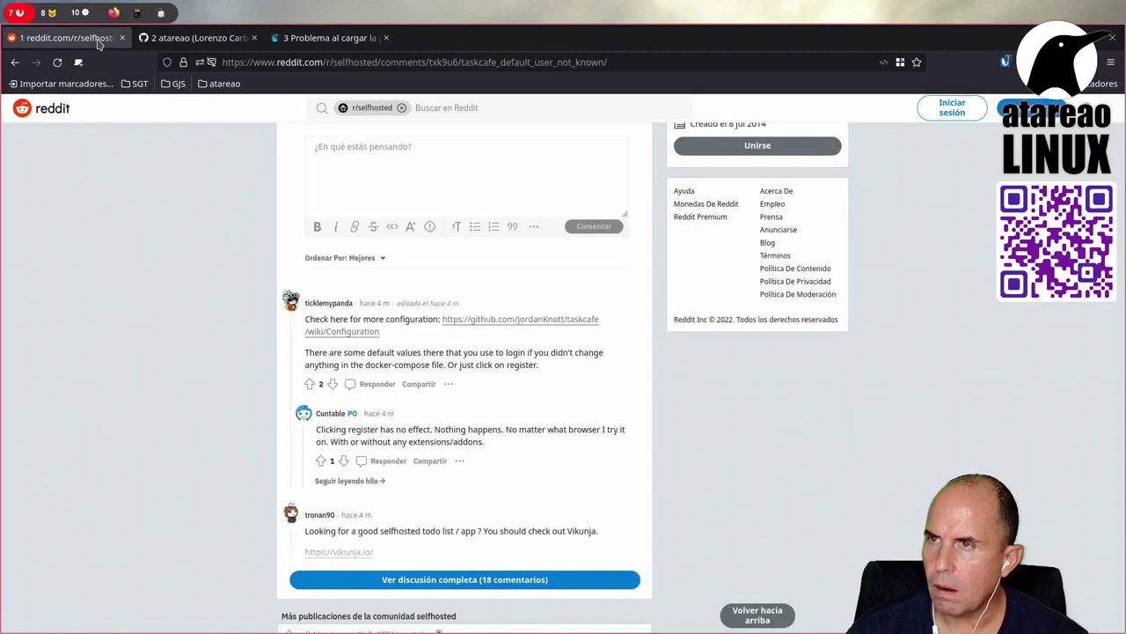
left_click(193, 39)
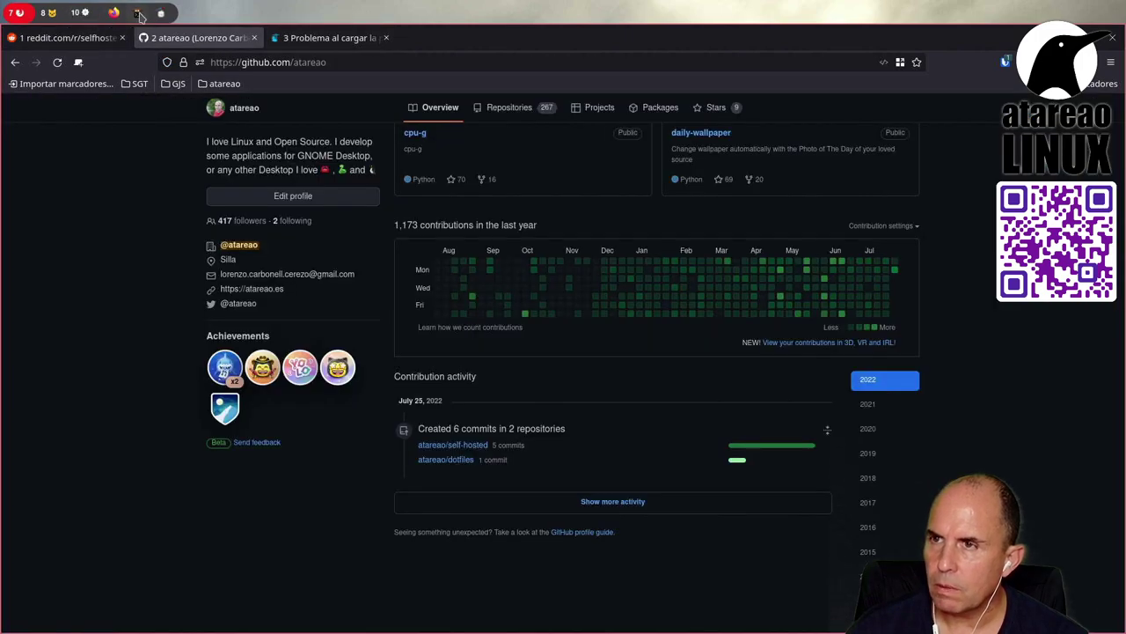
left_click(141, 14)
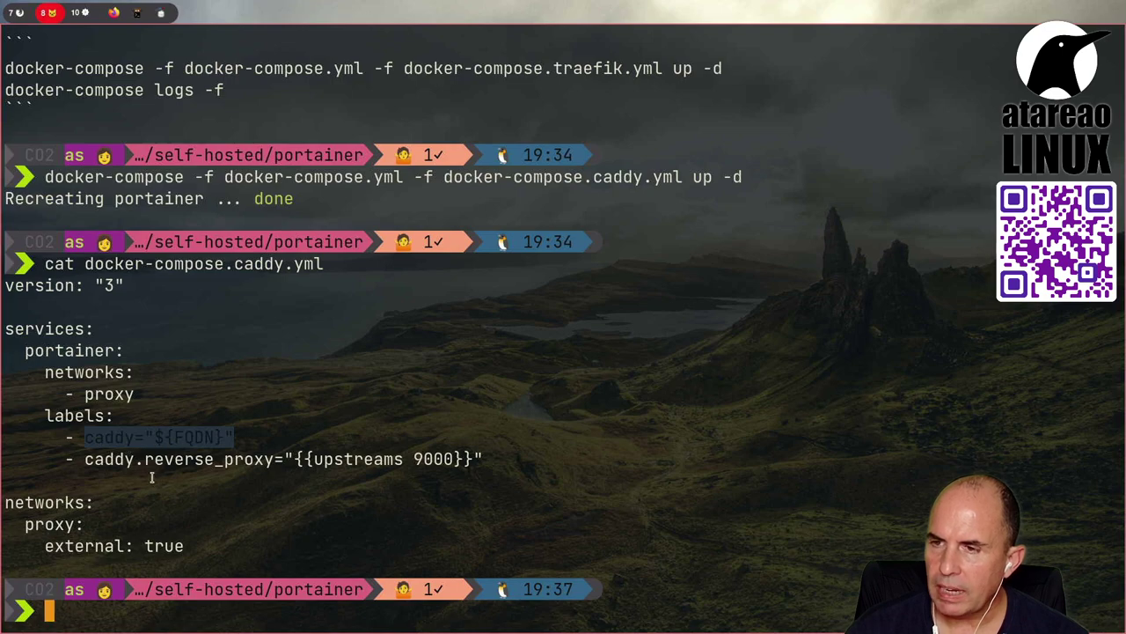
- Copy caddy.reverse_proxy from the terminal and enter it as the second label's name
left_click_drag(85, 458, 275, 459)
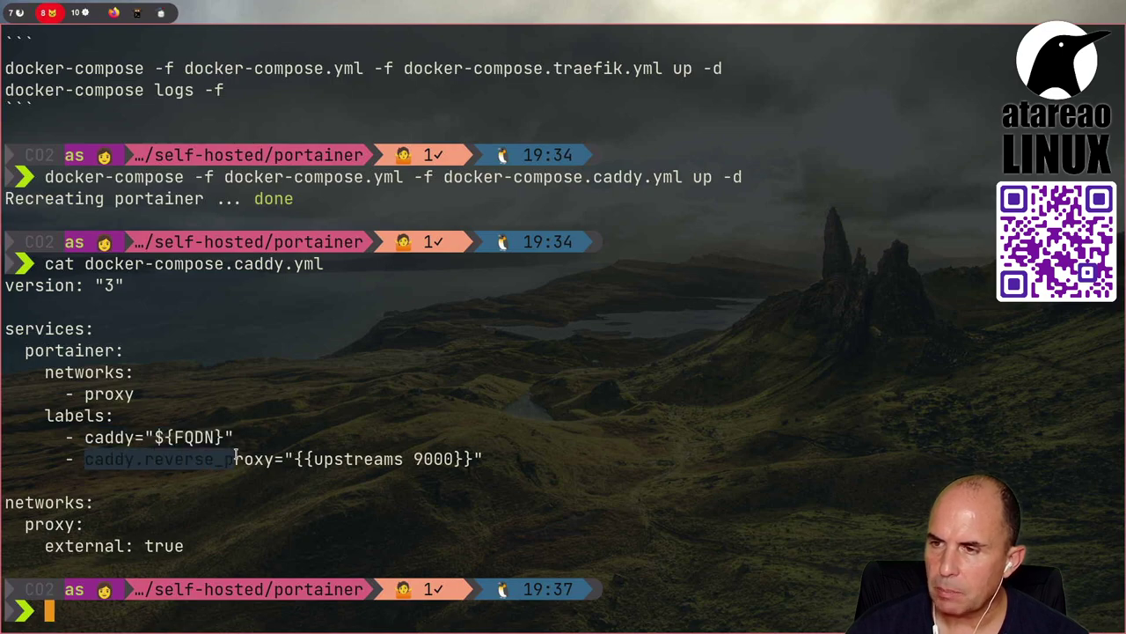
left_click(107, 15)
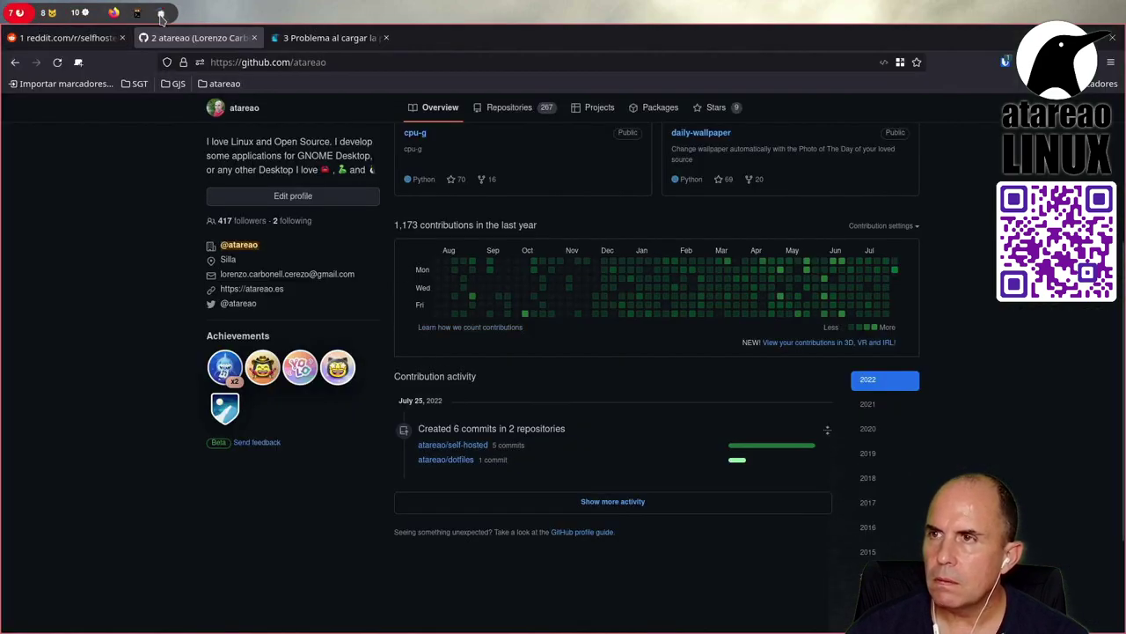
left_click(302, 37)
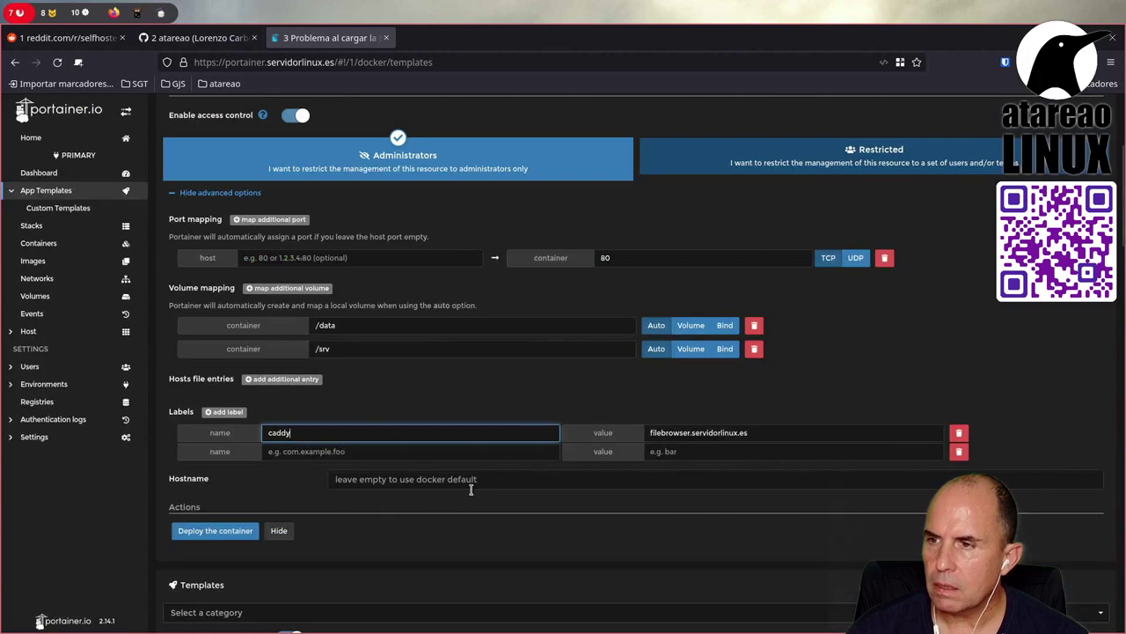
left_click(363, 452)
type("caddy.reverse_proxy")
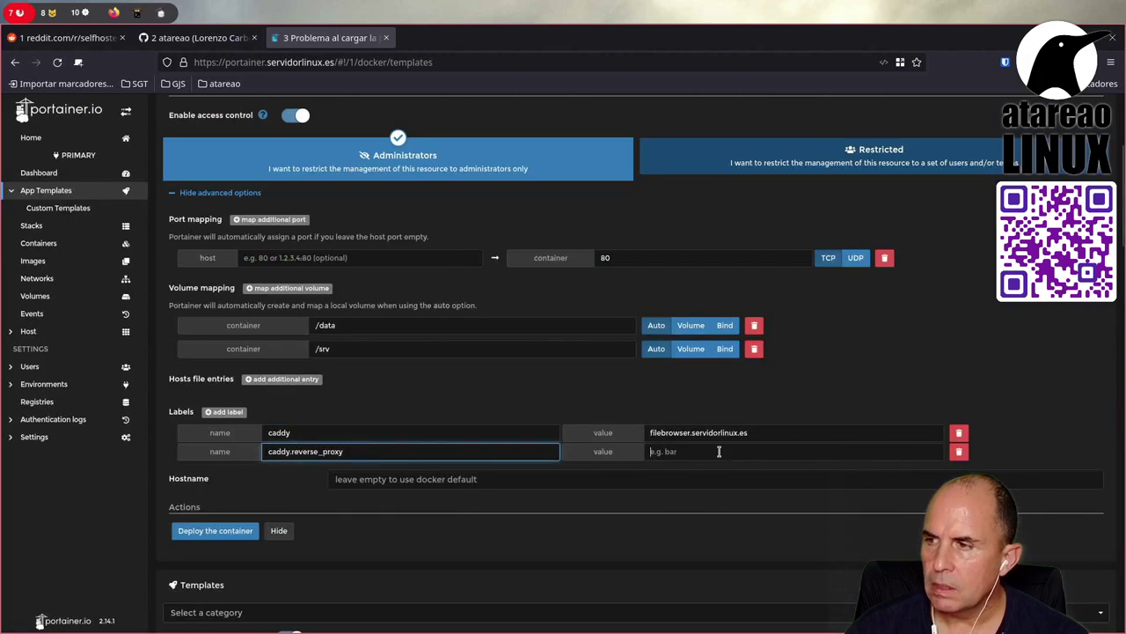
left_click(719, 452)
- Copy the {{upstreams 9000}} value from the Caddy compose file and return to Portainer's form
left_click(186, 39)
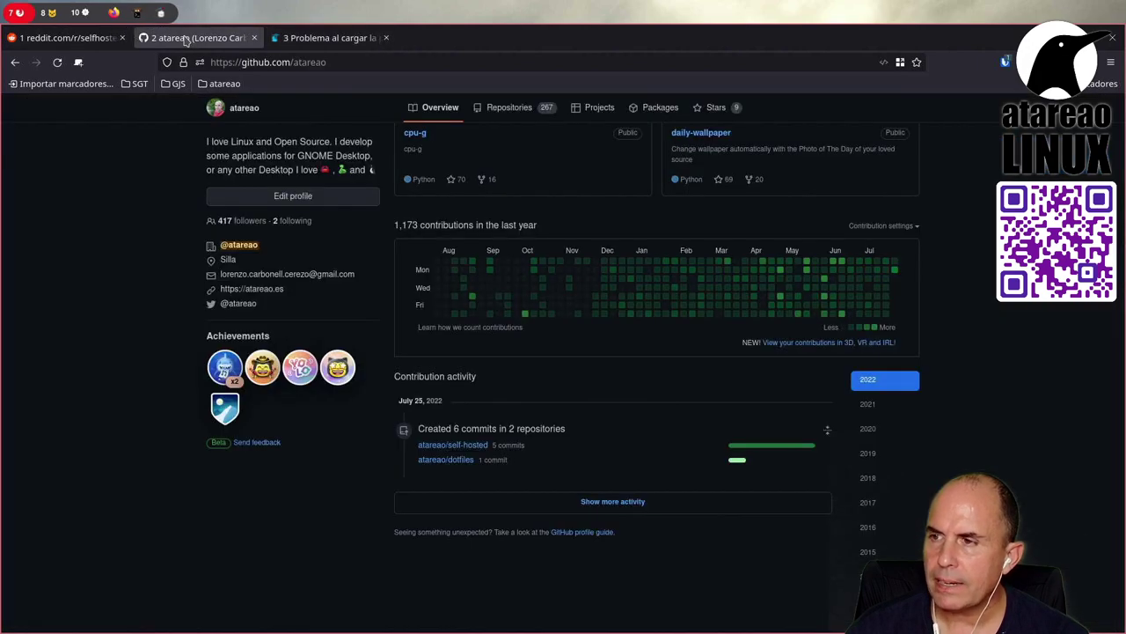
left_click(105, 38)
left_click(220, 44)
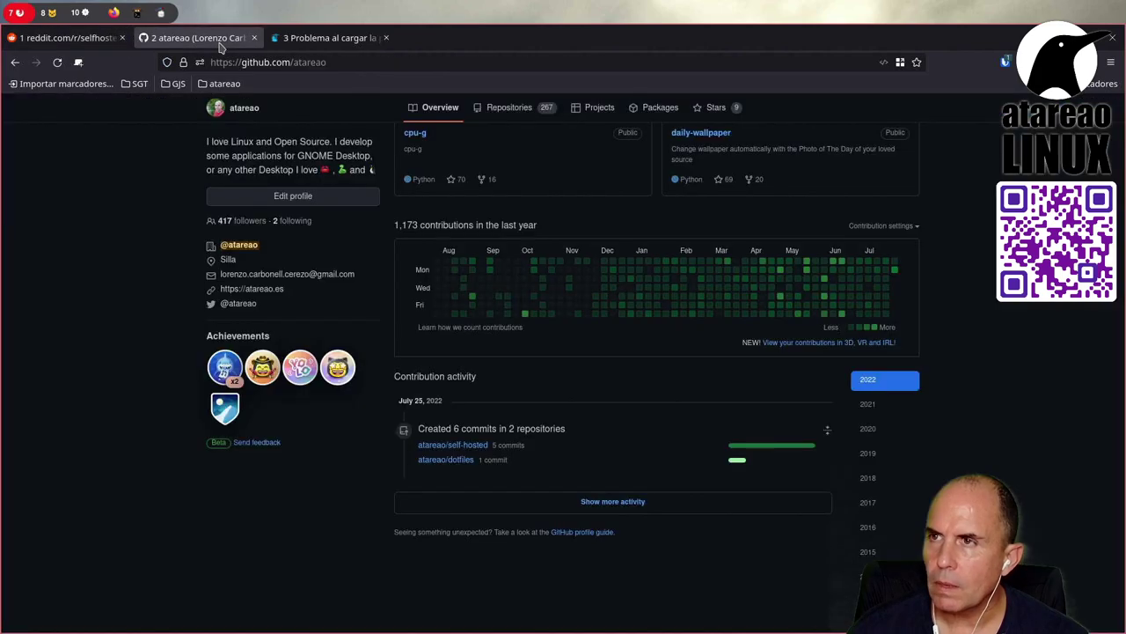
left_click(49, 12)
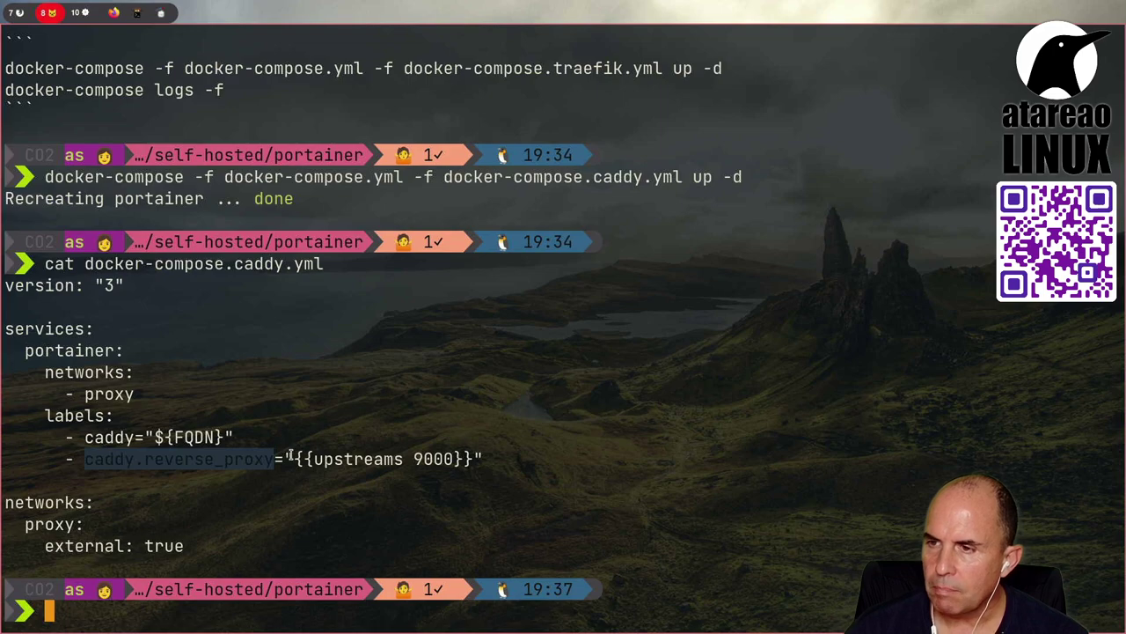
left_click_drag(284, 457, 501, 453)
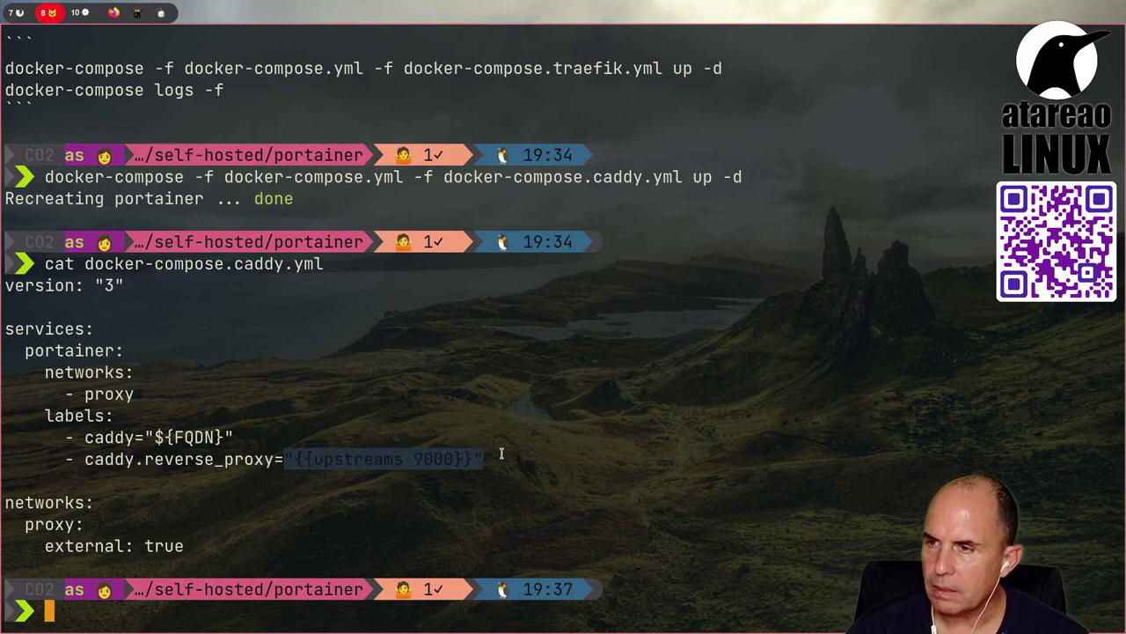
key("ctrl+c")
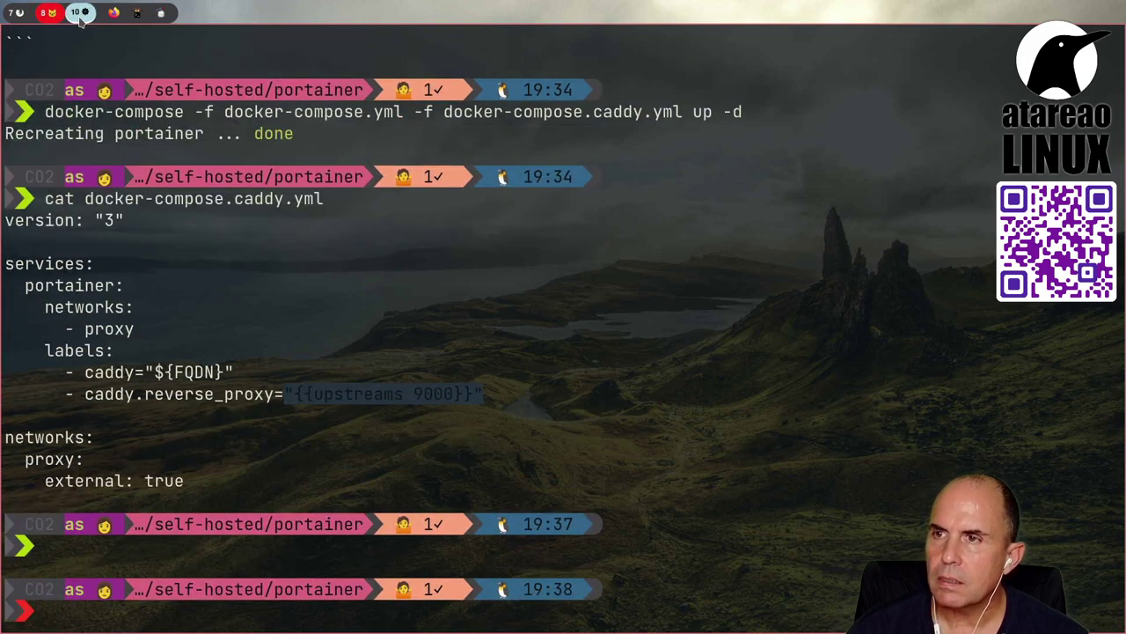
left_click(310, 385)
left_click_drag(295, 392, 475, 391)
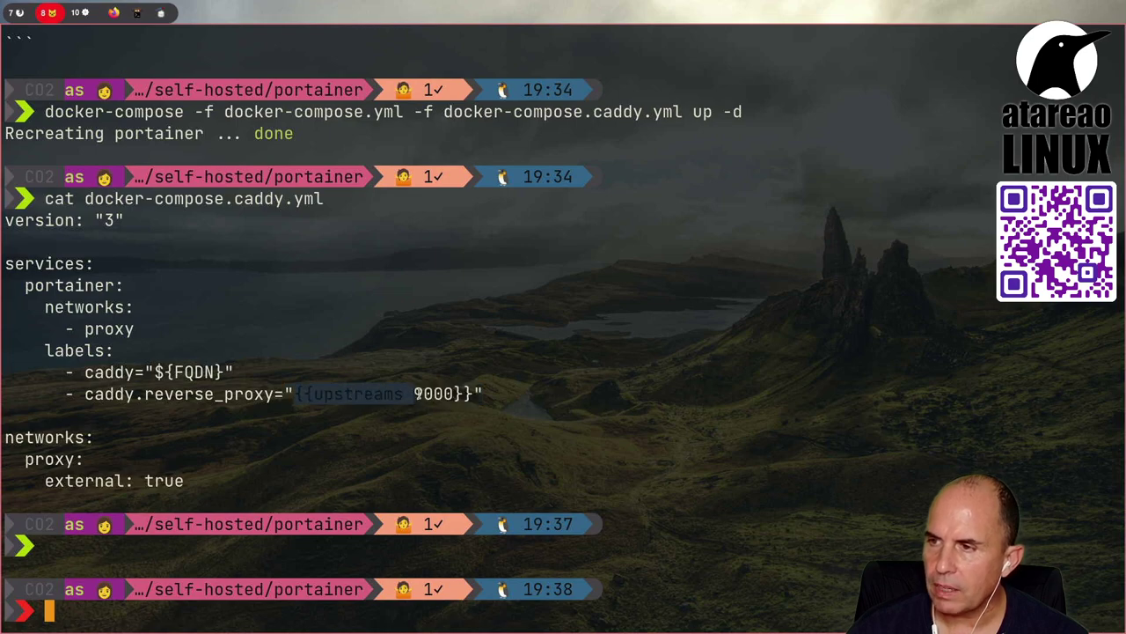
key("ctrl+c")
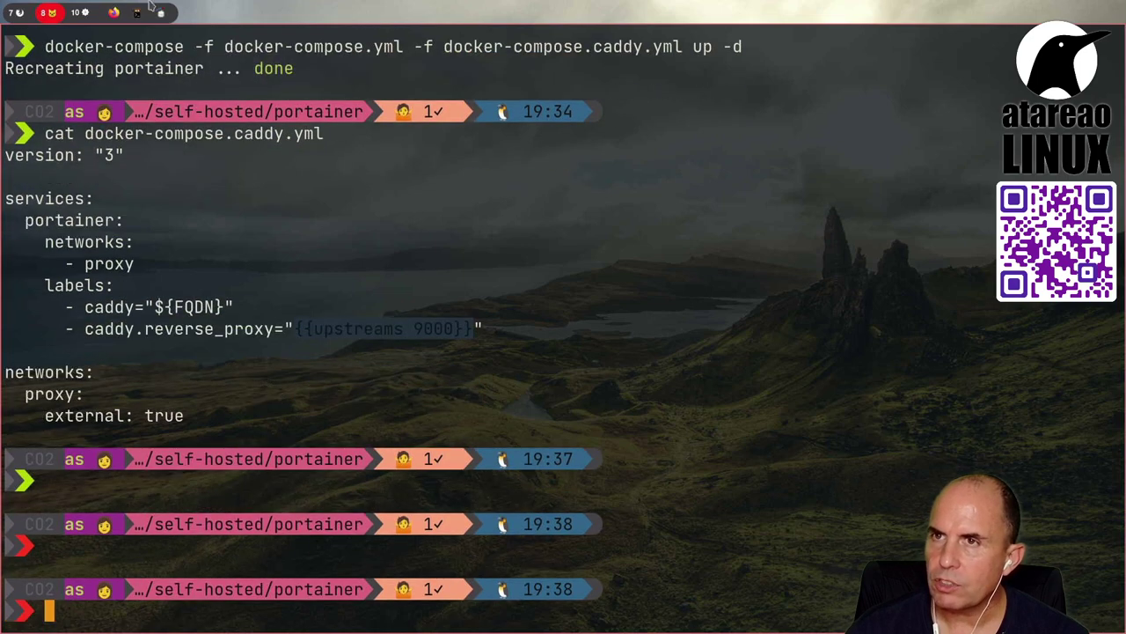
key("super+7")
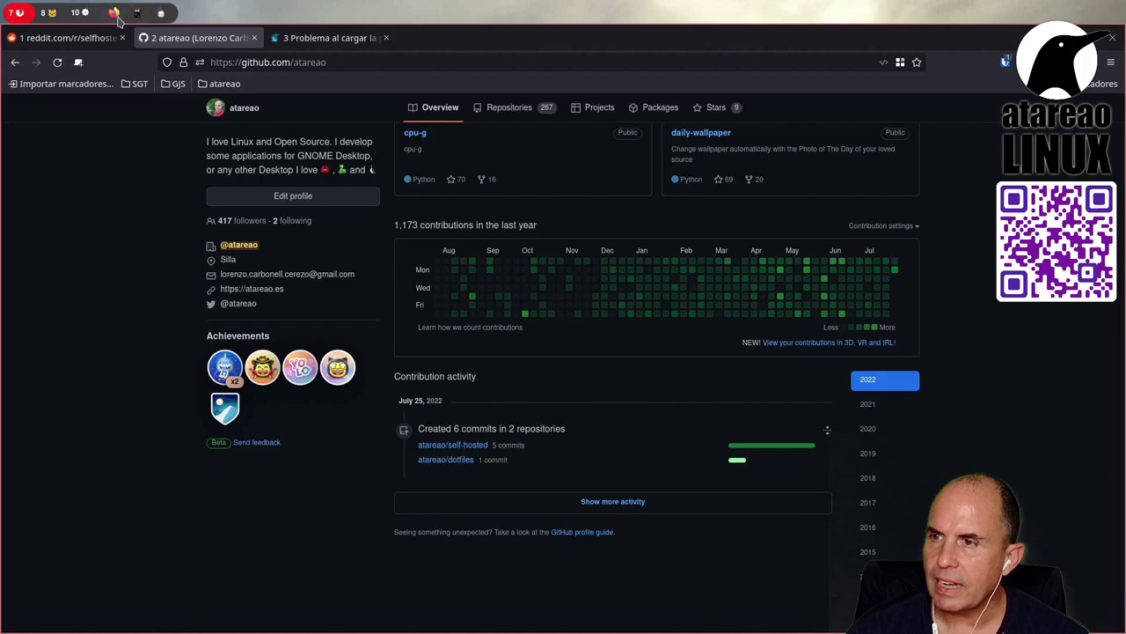
left_click(321, 39)
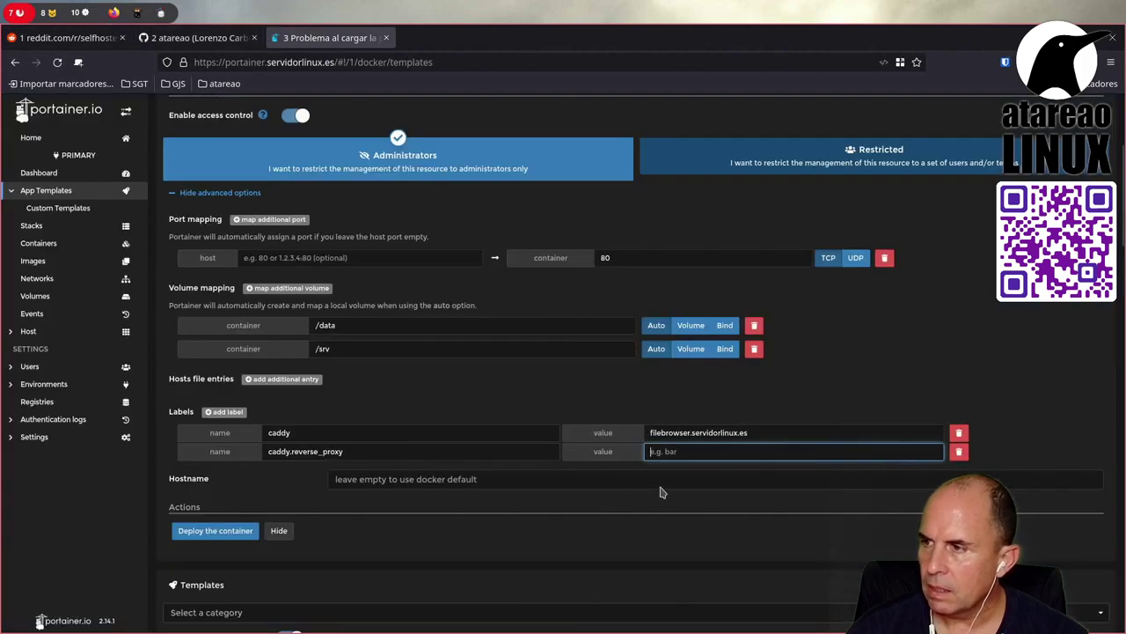
- Set the labels to {{upstreams 80}} and fb.servidorlinux.es, then deploy the File browser container
key("ctrl+v")
double_click(705, 451)
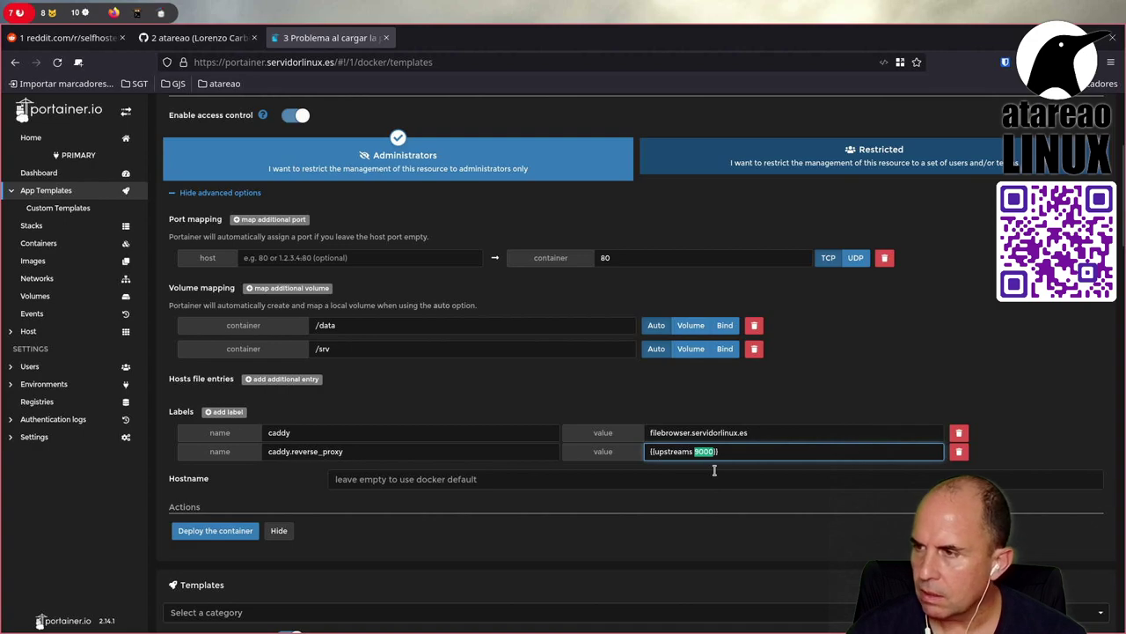
type("8")
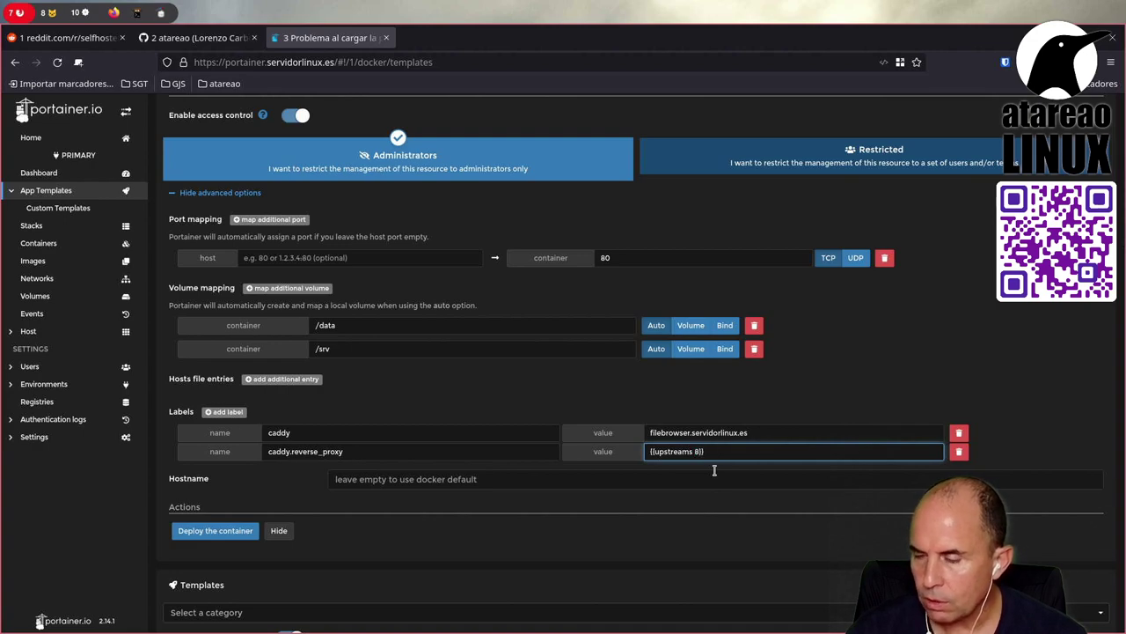
double_click(670, 432)
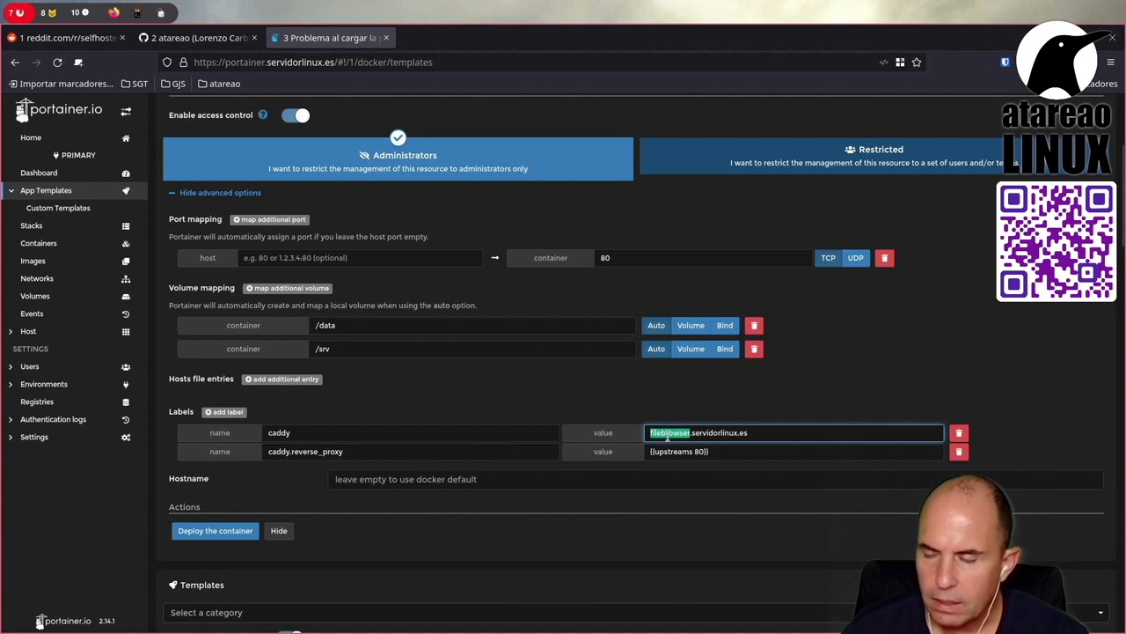
type("fb")
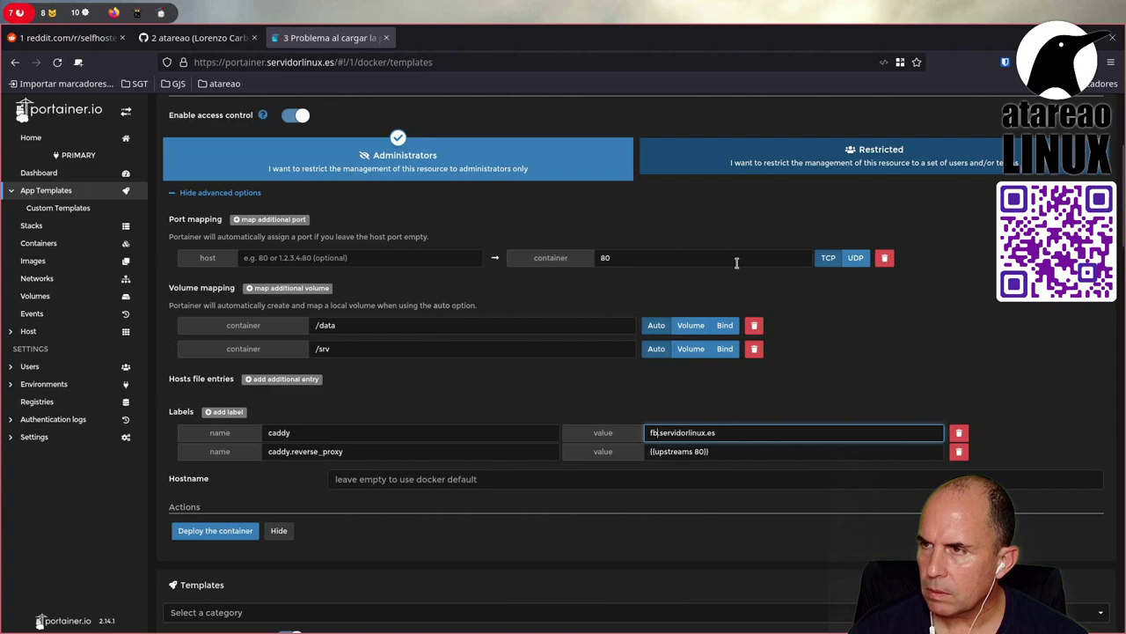
left_click(212, 532)
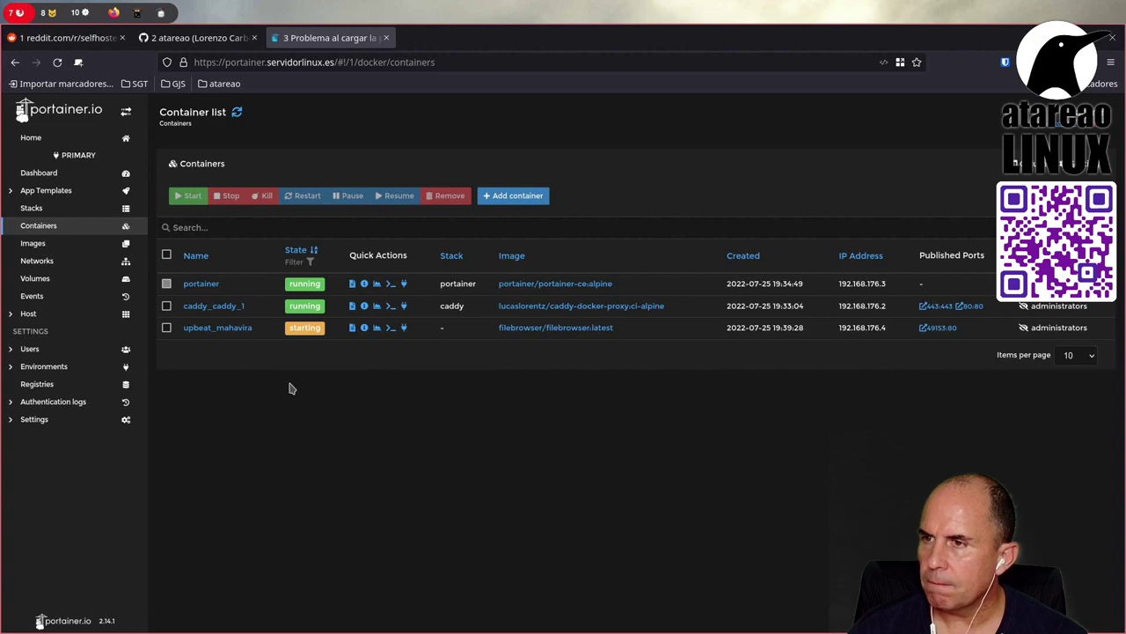
left_click(234, 328)
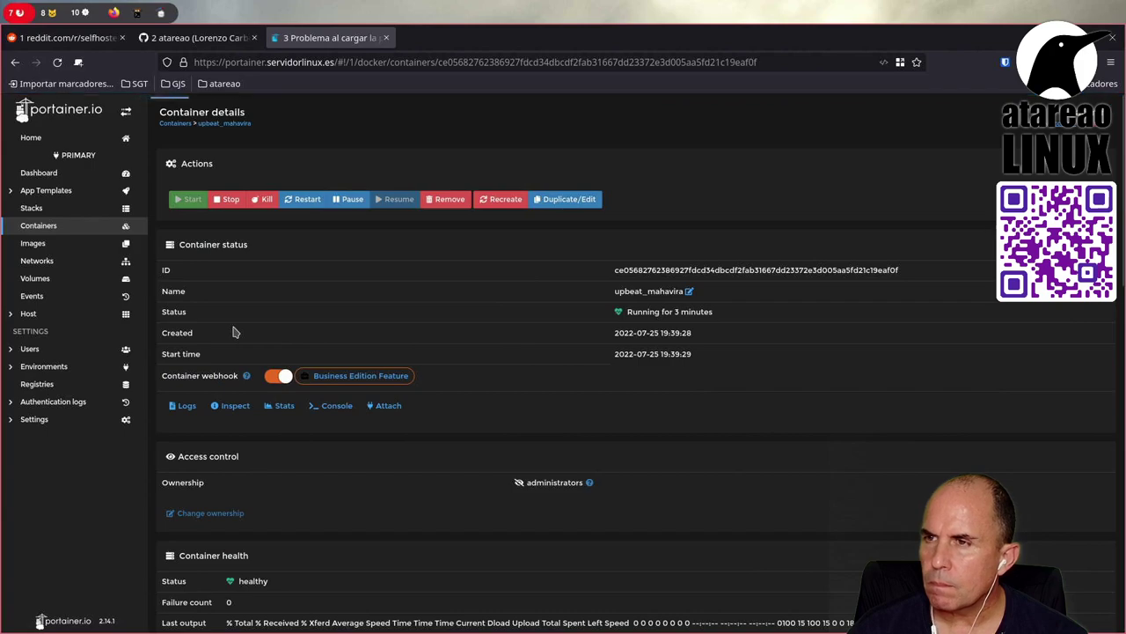
scroll(234, 332, "down", 3)
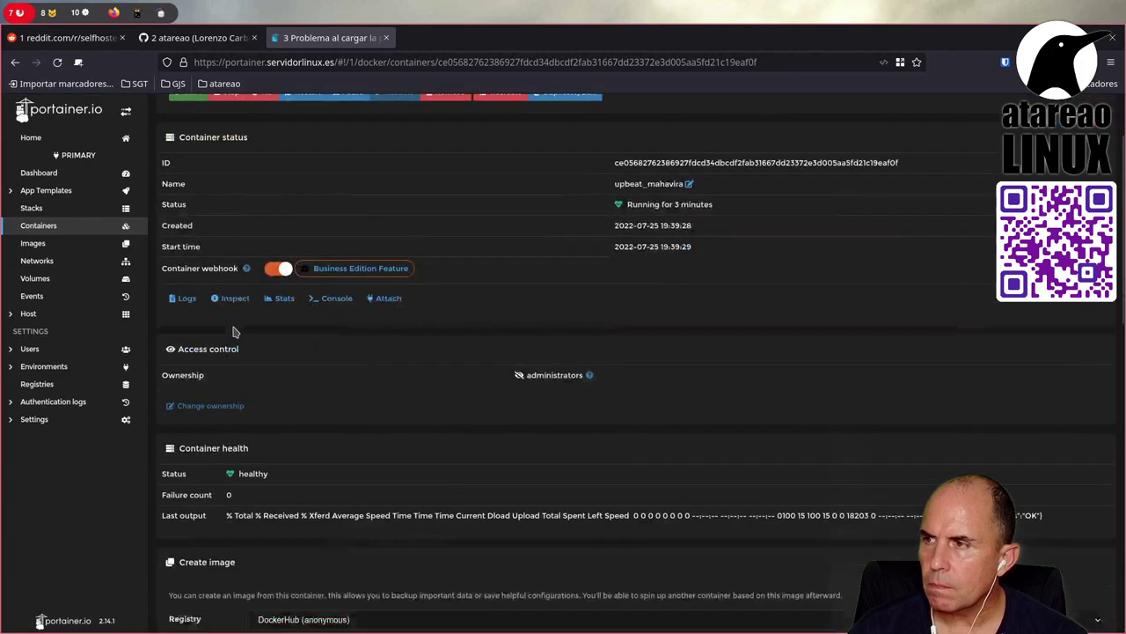
scroll(234, 332, "down", 3)
scroll(234, 334, "up", 3)
scroll(234, 332, "down", 4)
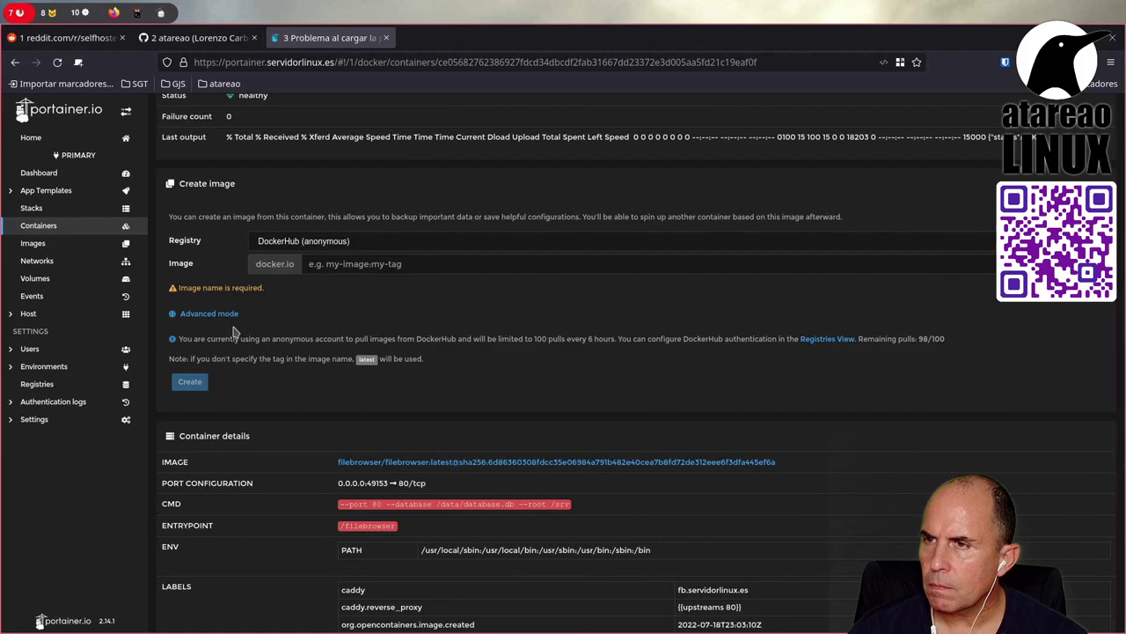
scroll(234, 331, "down", 3)
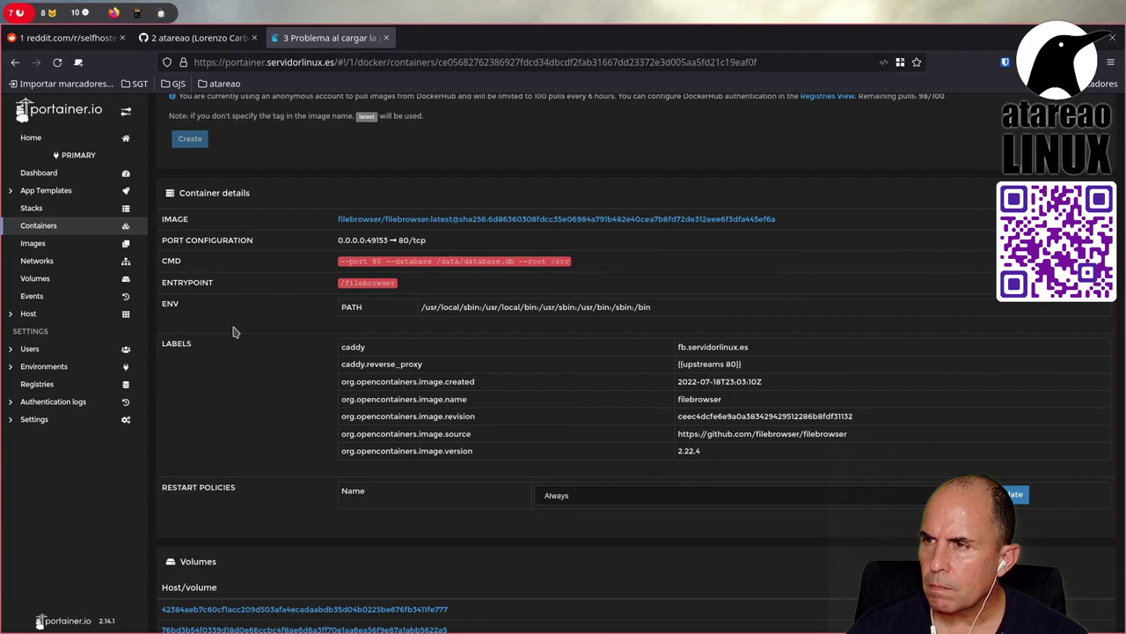
scroll(234, 332, "down", 1)
scroll(233, 332, "down", 1)
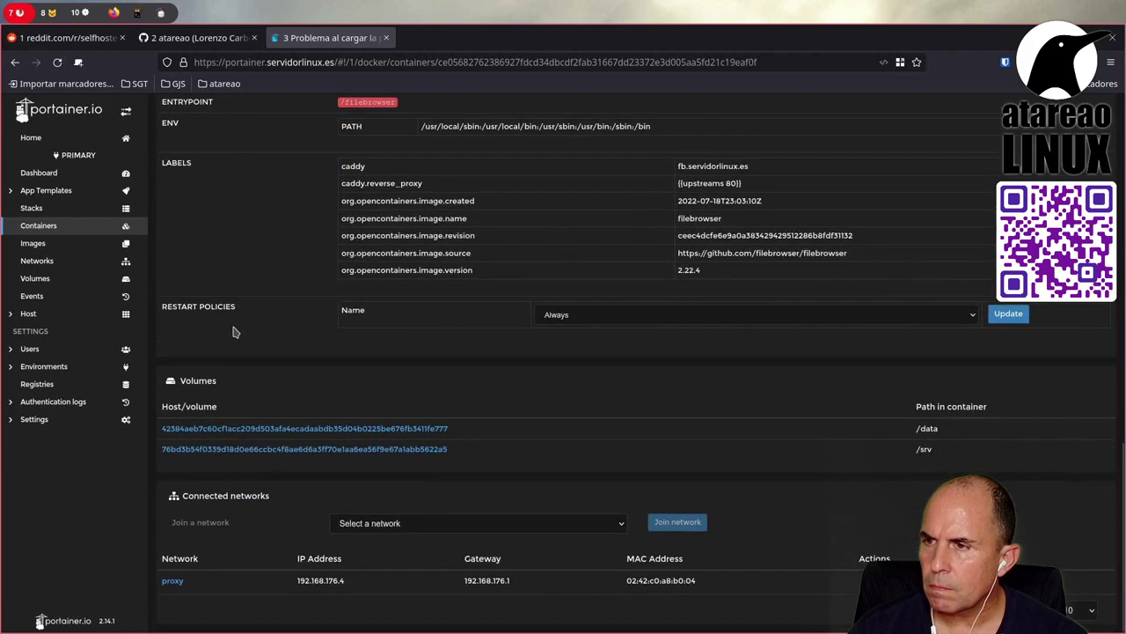
scroll(233, 331, "up", 10)
scroll(233, 332, "up", 3)
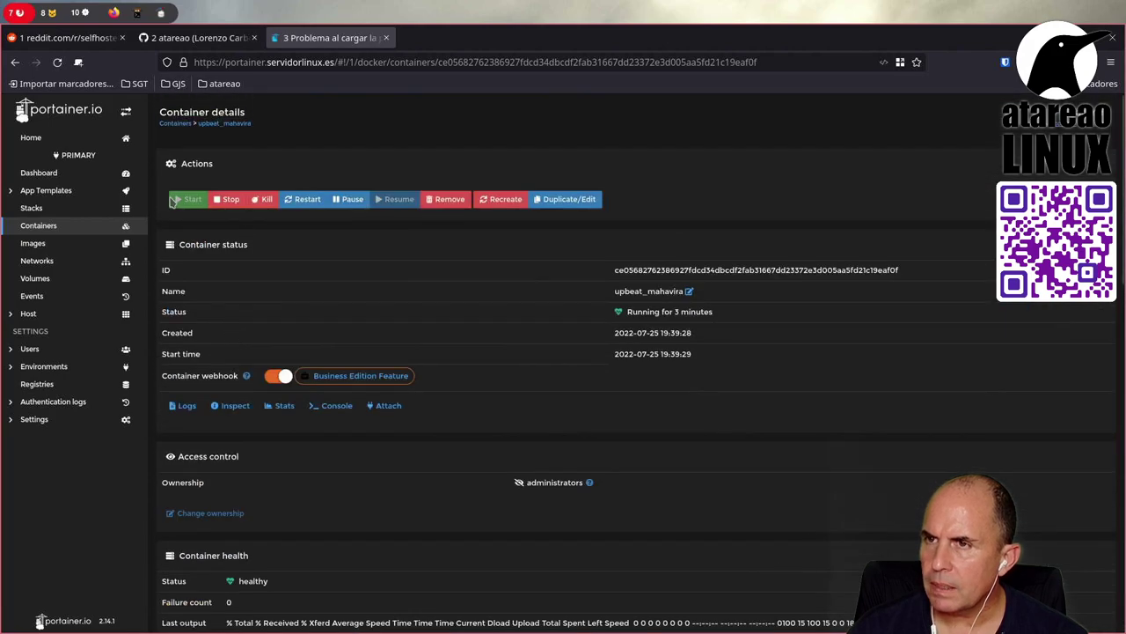
left_click(48, 226)
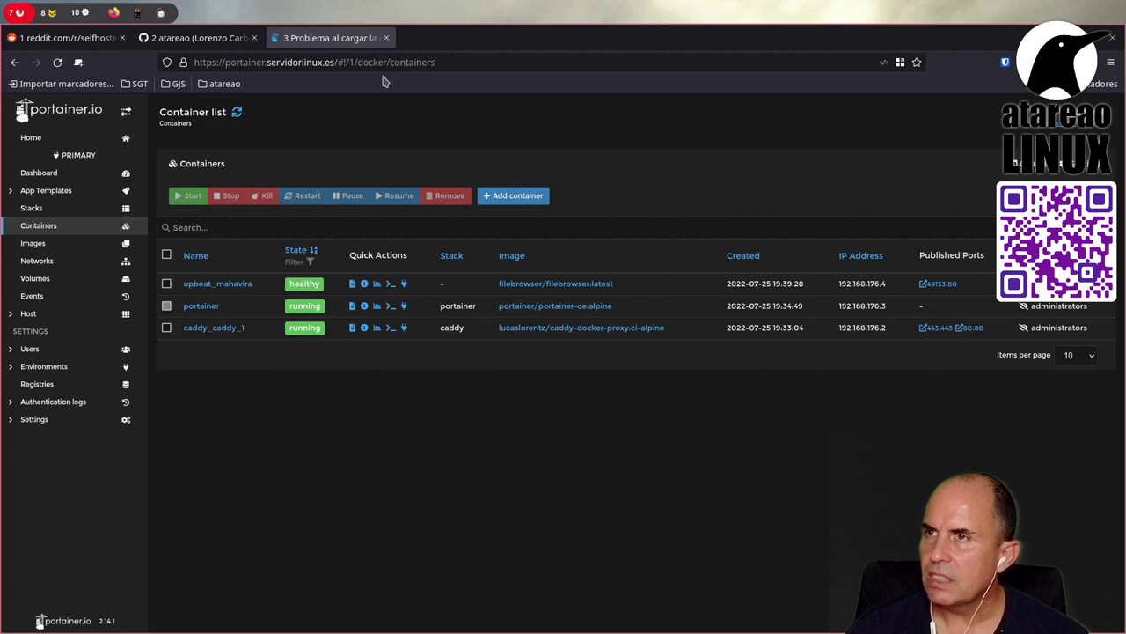
key("ctrl+t")
type("fb")
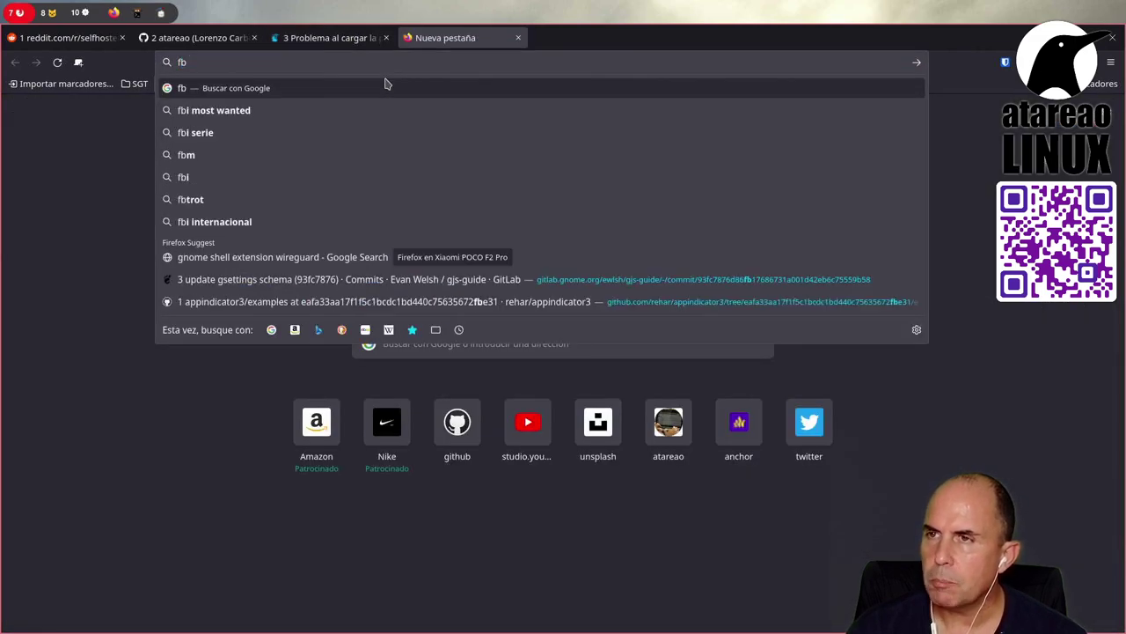
type(".servidor")
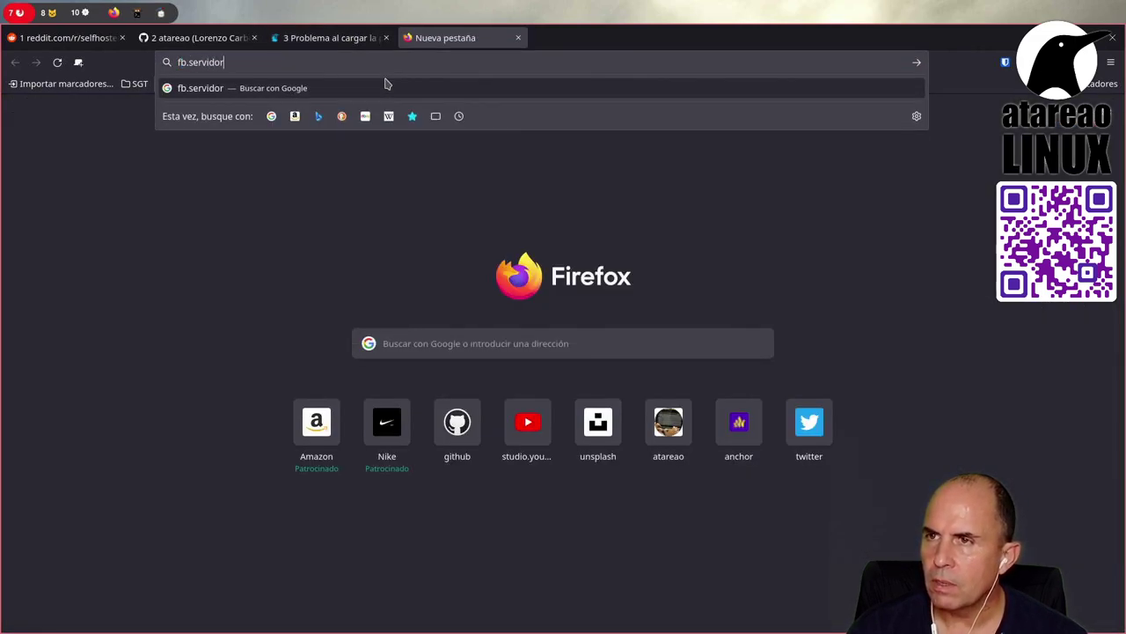
type("linux.es")
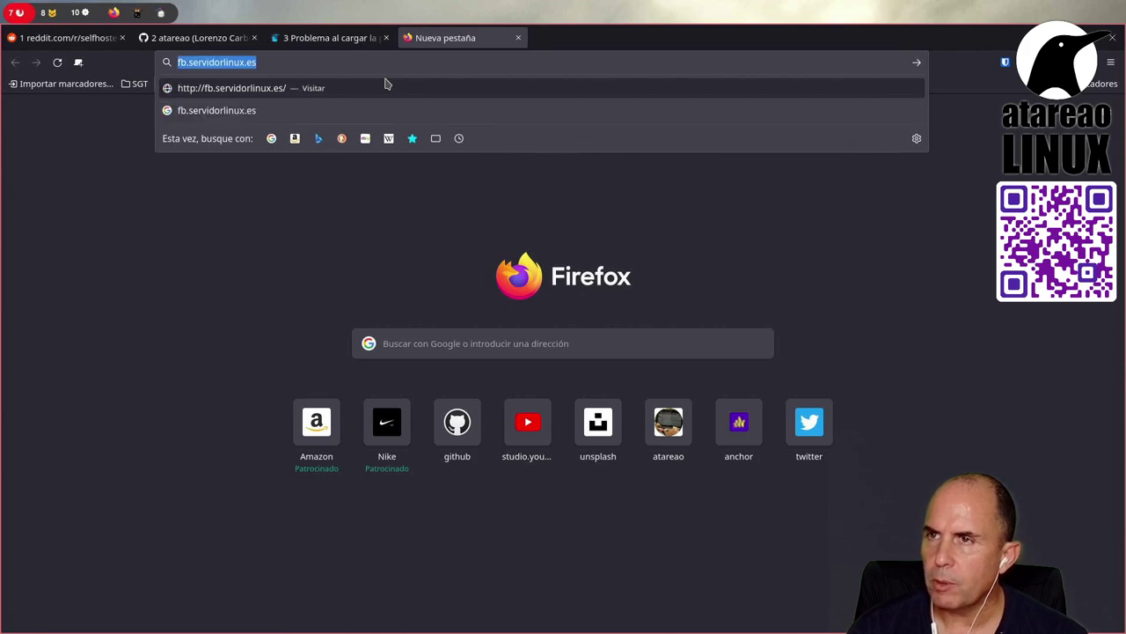
key("Home")
type("http")
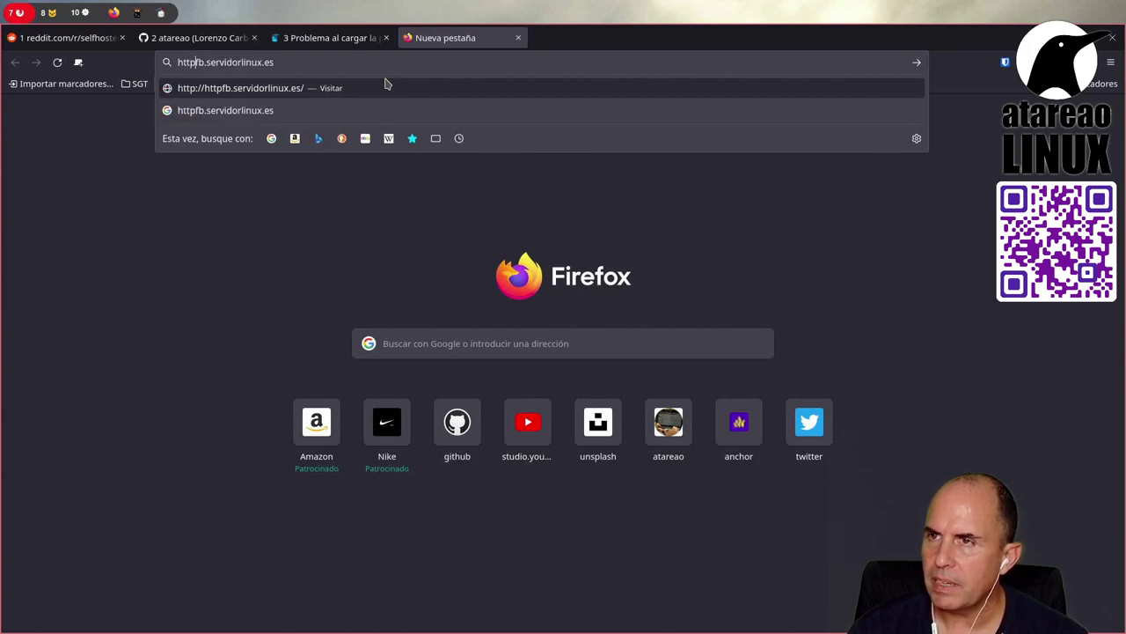
type("s://")
key("Return")
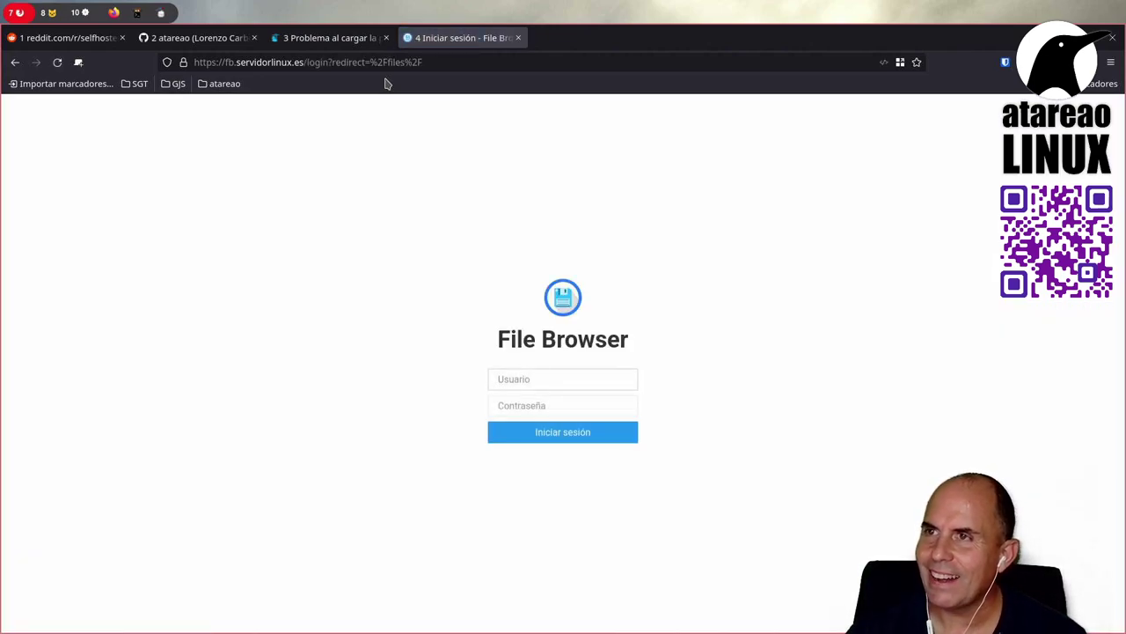
left_click(353, 37)
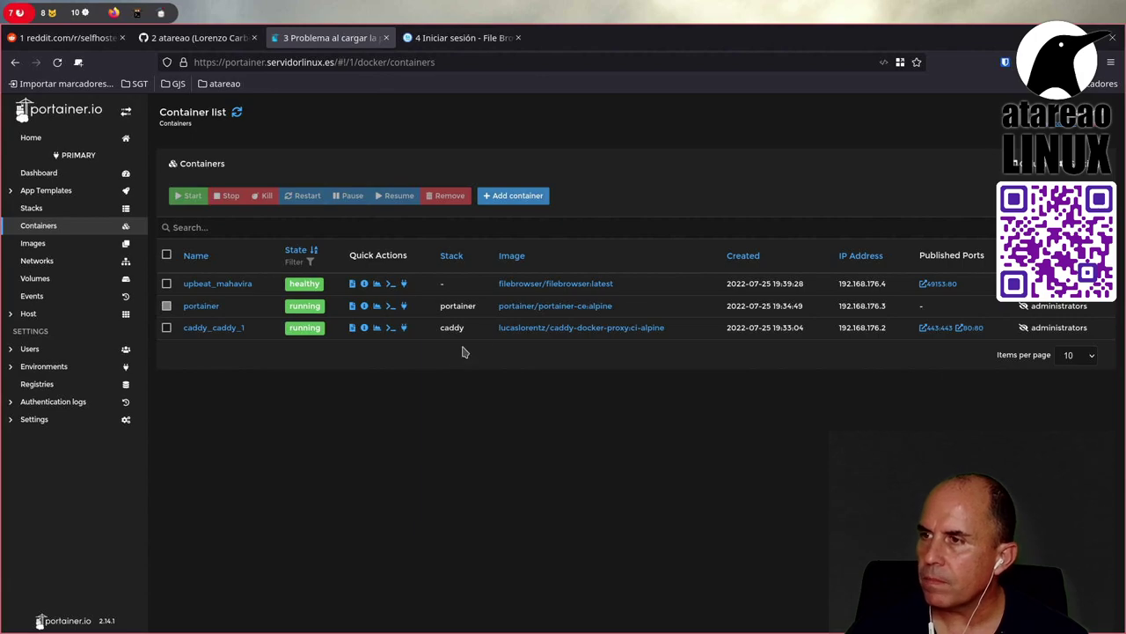
- Review the filebrowser image's details and layers, then check the Dashboard: 2 stacks, 3 containers, 3 images, 42 volumes
left_click(555, 283)
scroll(503, 326, "down", 3)
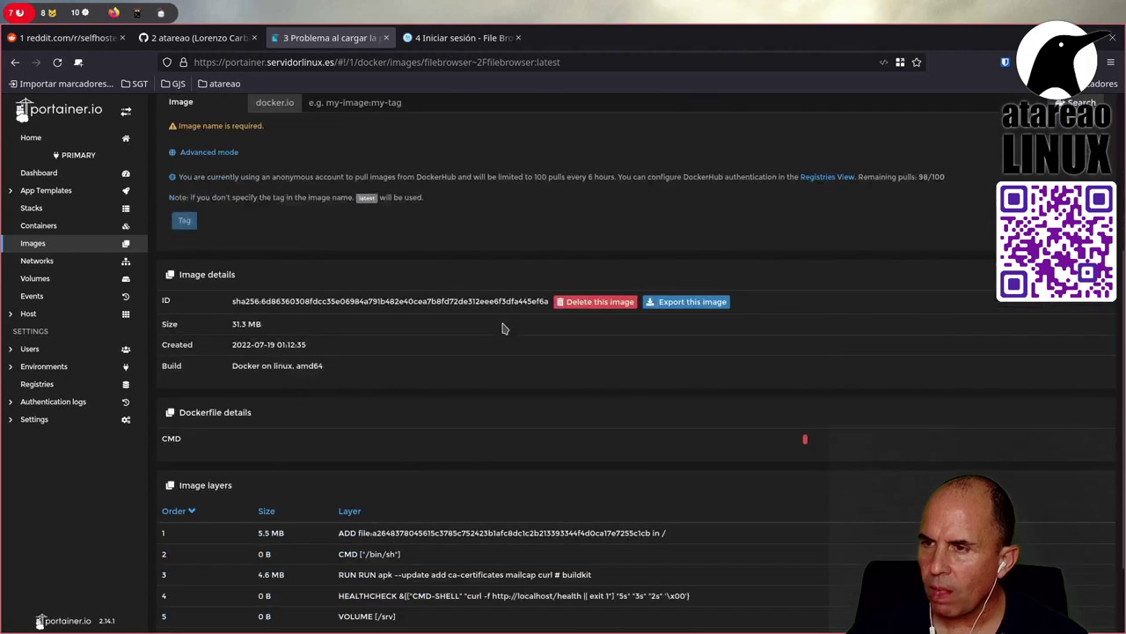
scroll(504, 329, "down", 1)
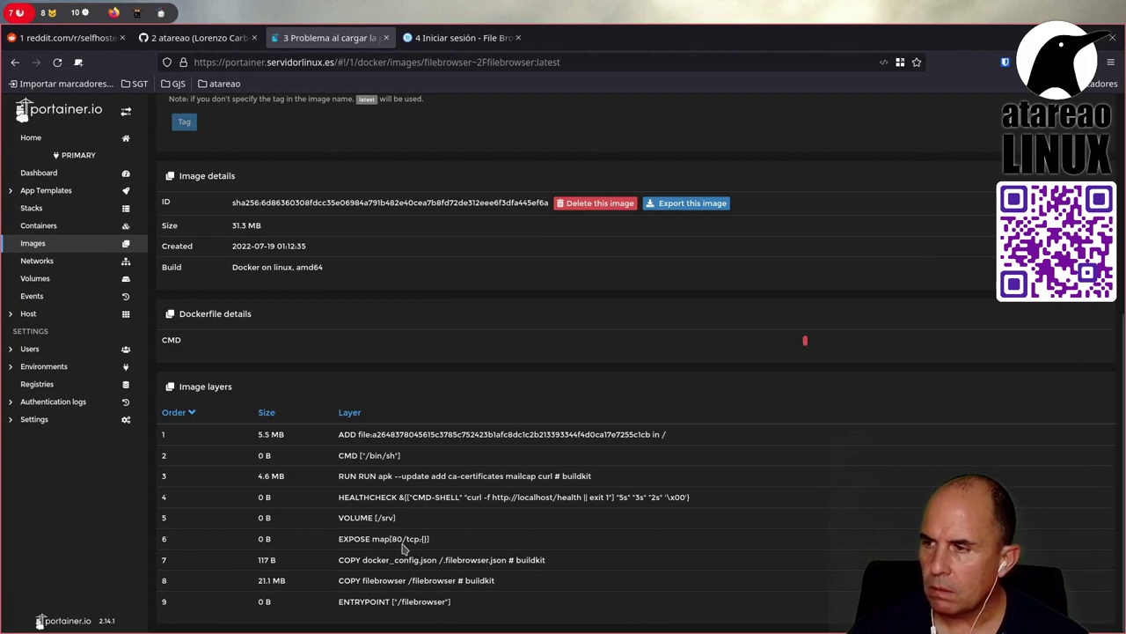
left_click(70, 175)
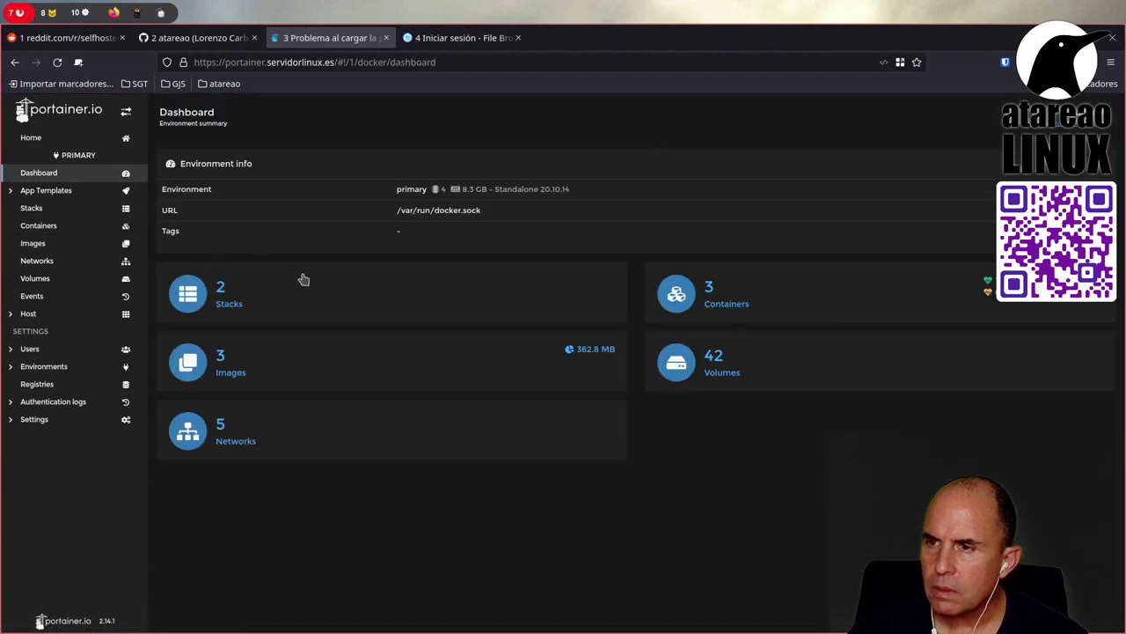
- Open the File browser app template form and review its default credentials and bridge network
left_click(70, 190)
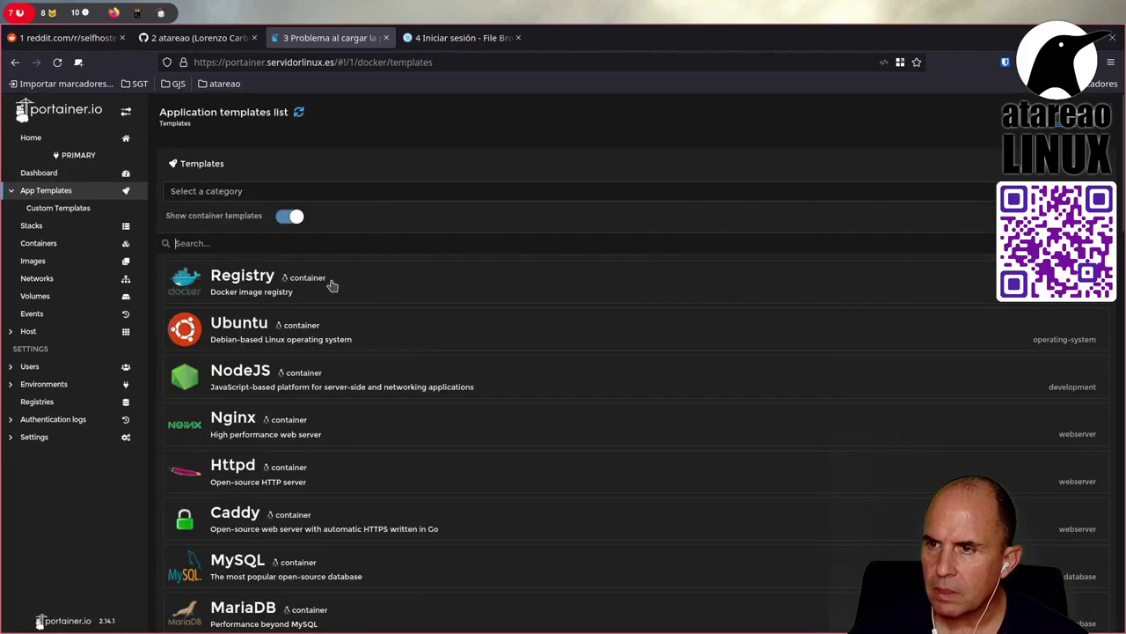
scroll(343, 290, "down", 7)
scroll(348, 295, "down", 5)
scroll(348, 294, "down", 3)
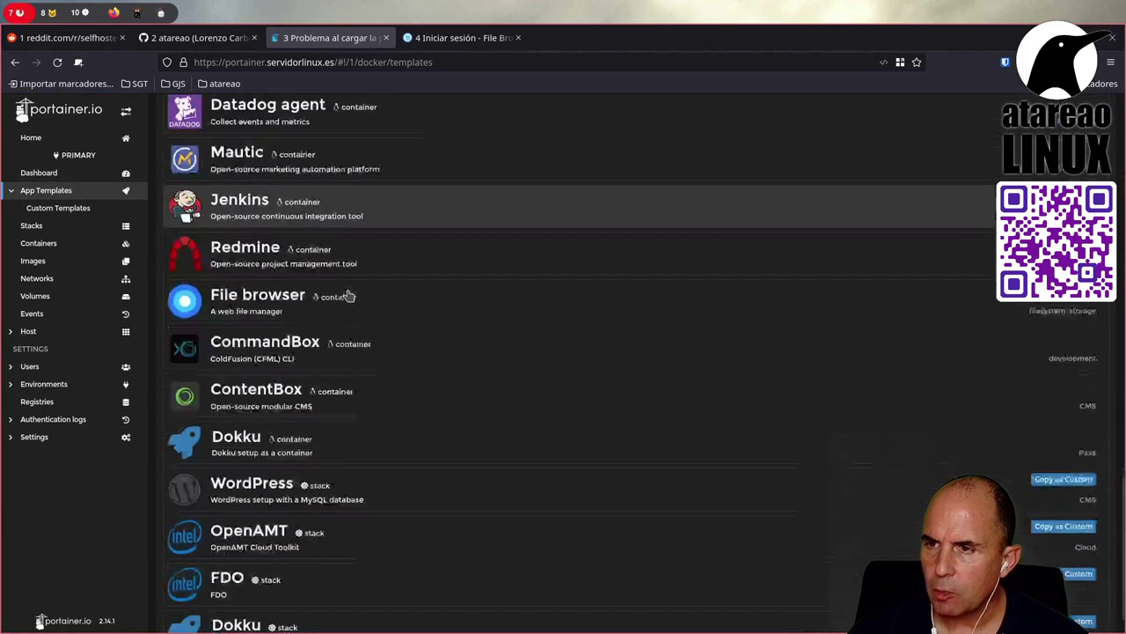
left_click(345, 266)
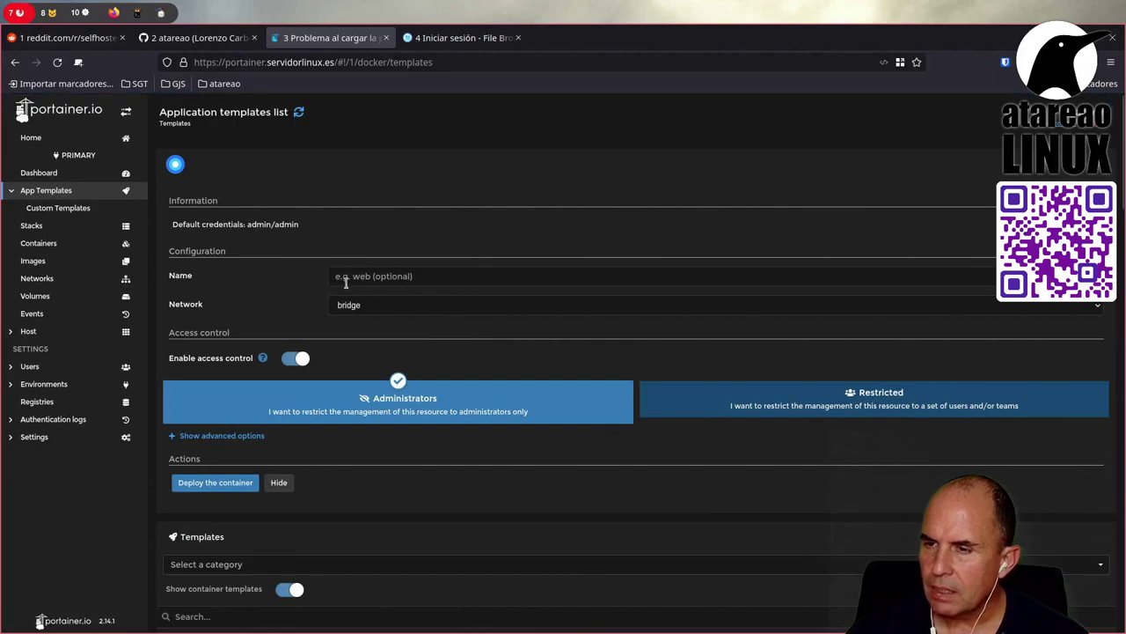
scroll(338, 308, "down", 5)
scroll(340, 309, "up", 5)
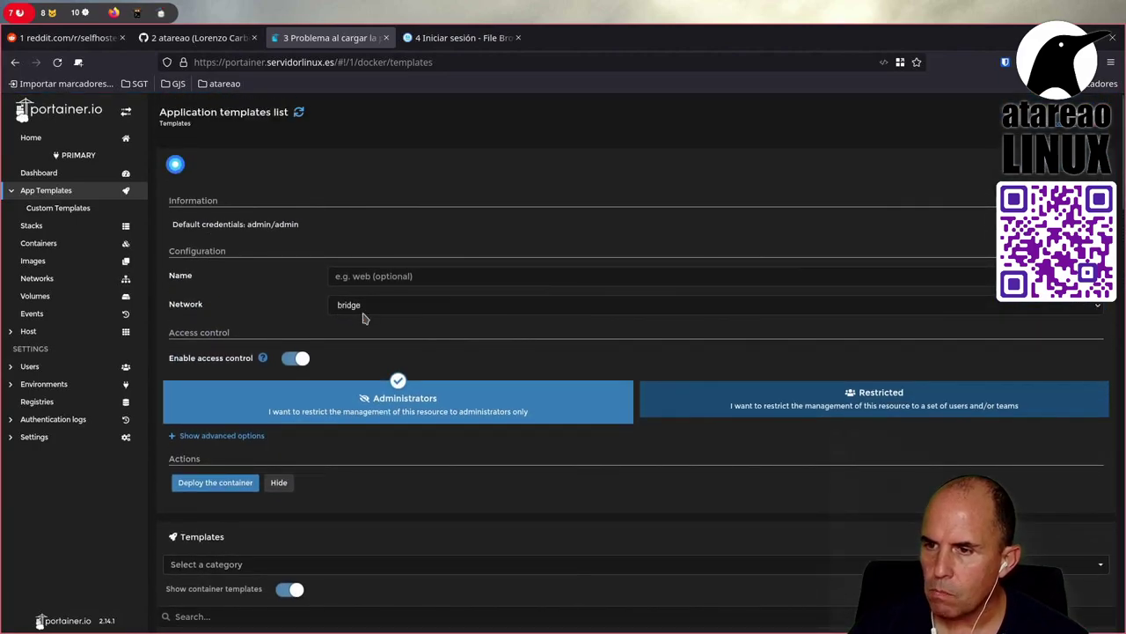
scroll(365, 318, "down", 3)
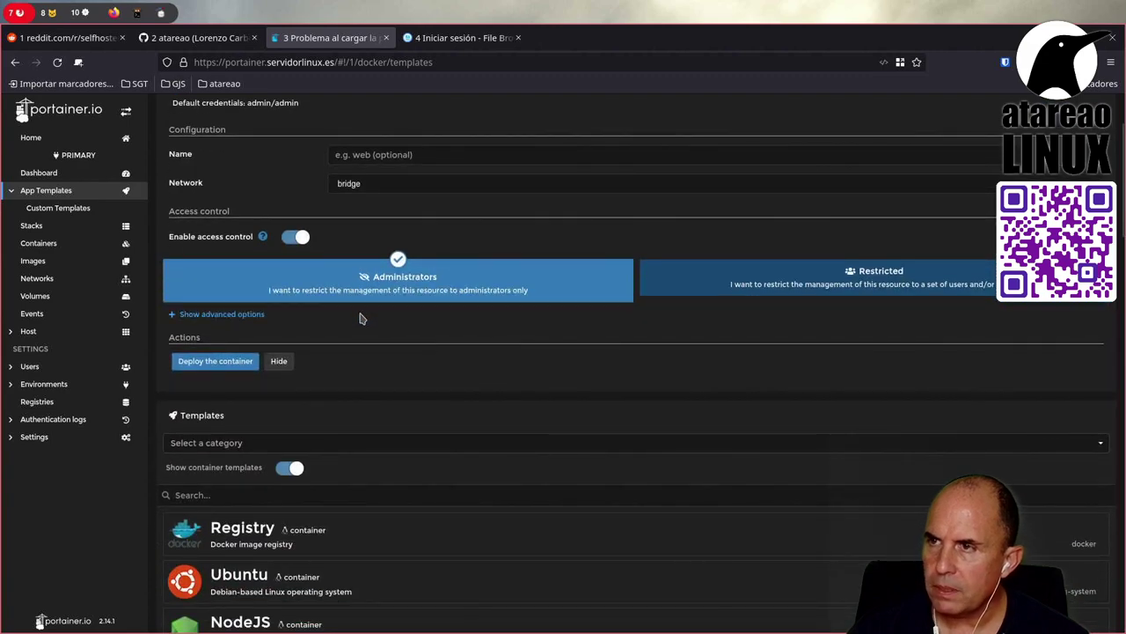
scroll(360, 319, "up", 3)
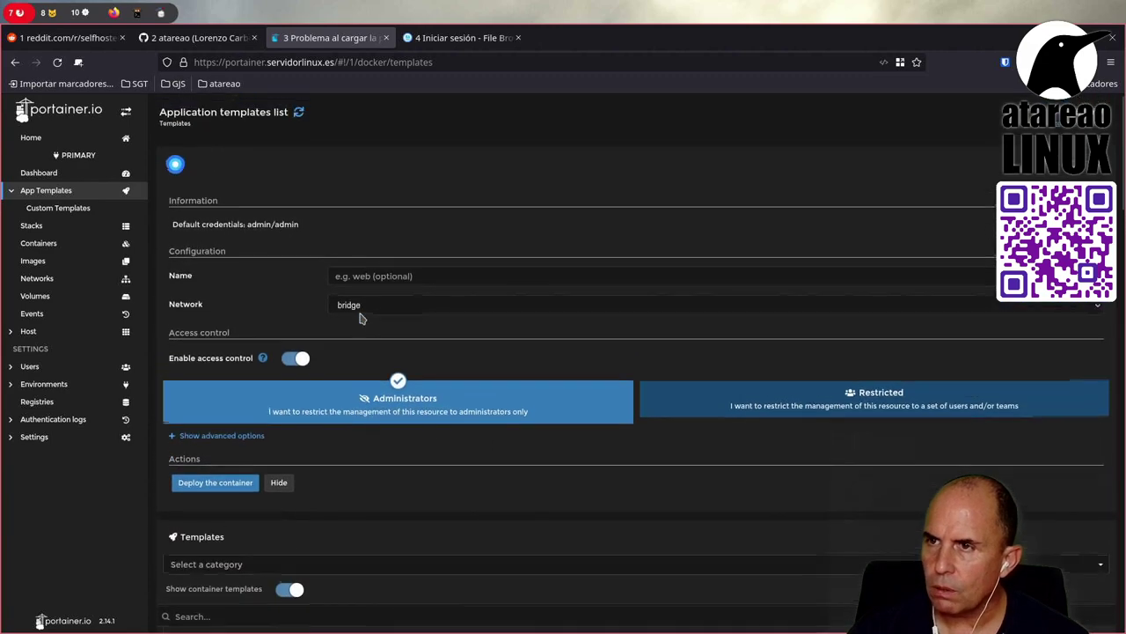
- Log in to File Browser with the template's default username and password, then return to Portainer
double_click(262, 223)
left_click(460, 38)
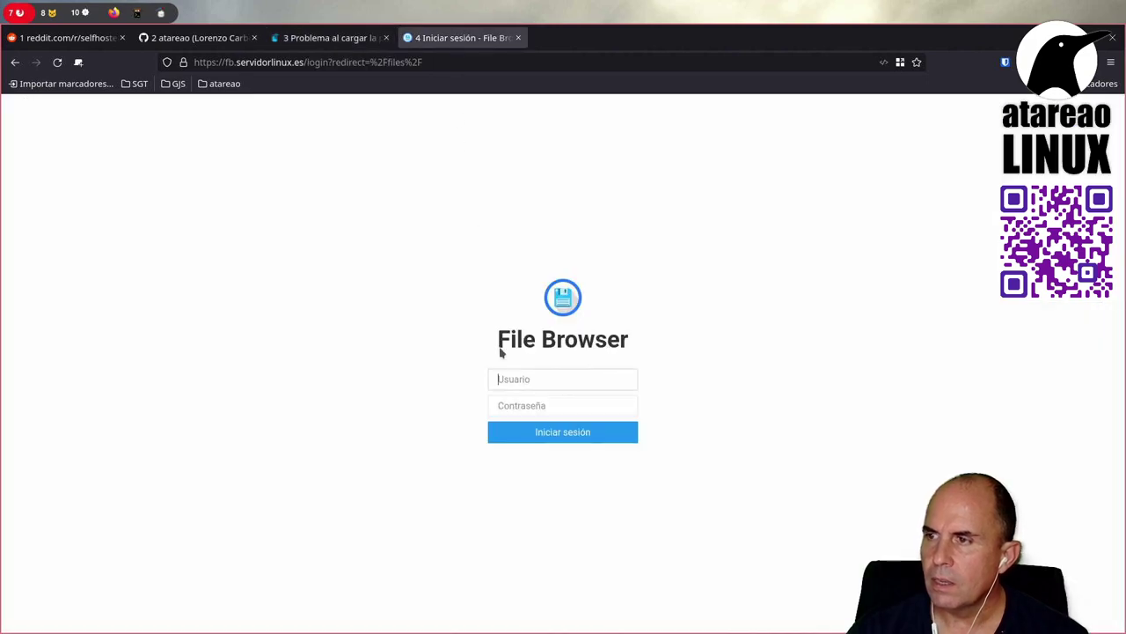
type("admin")
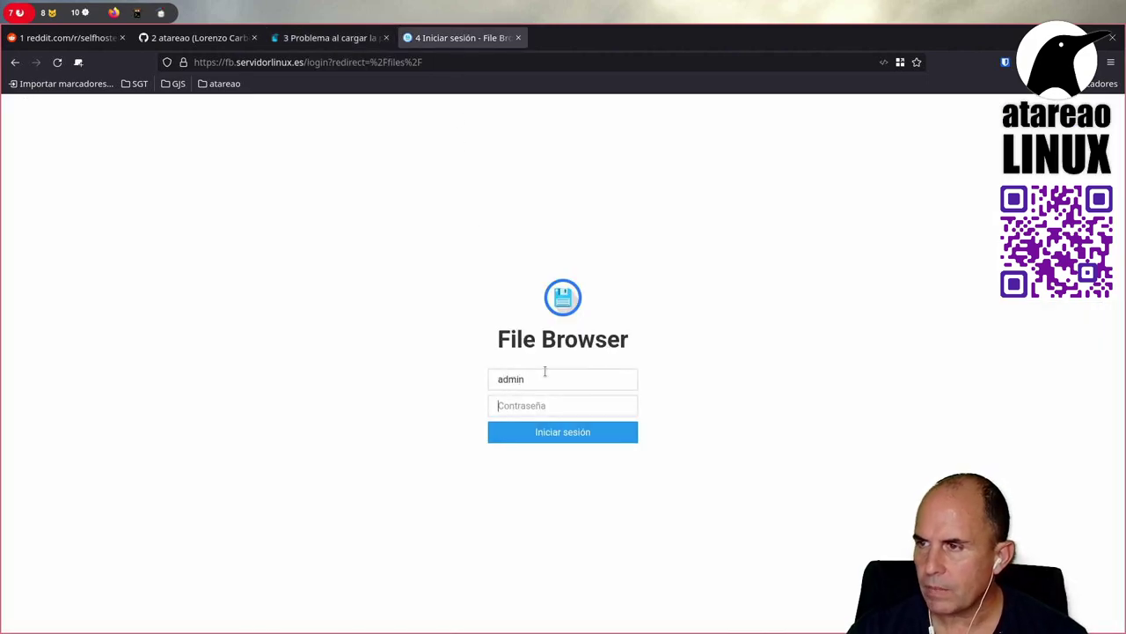
type("adm")
key("Return")
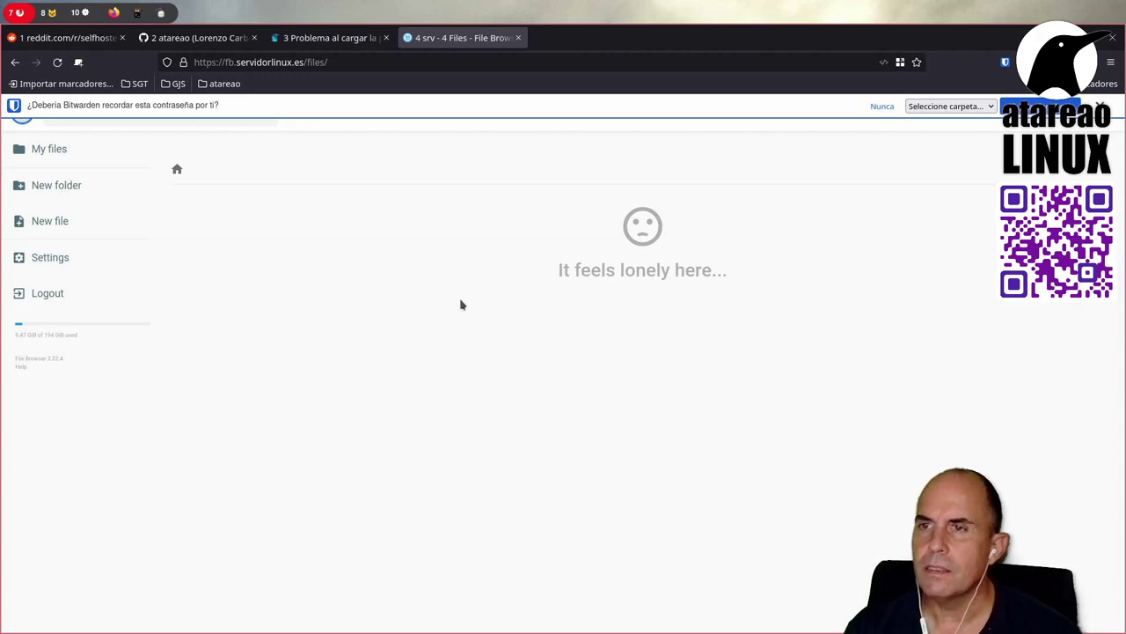
left_click(333, 37)
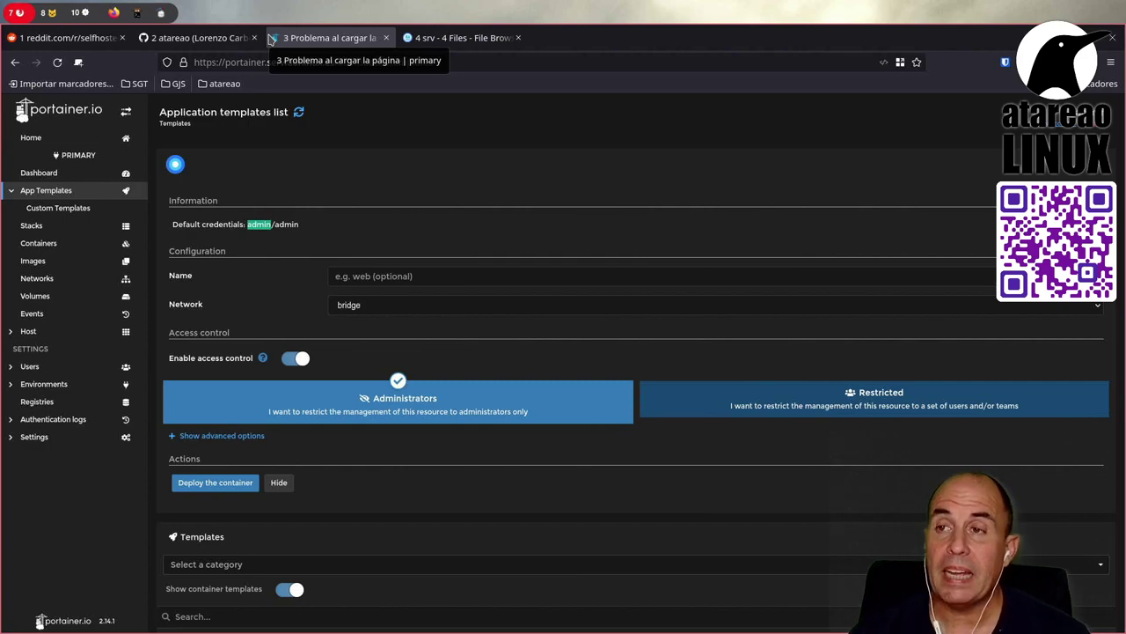
- Browse Portainer's Stacks list and then its Containers list
right_click(270, 41)
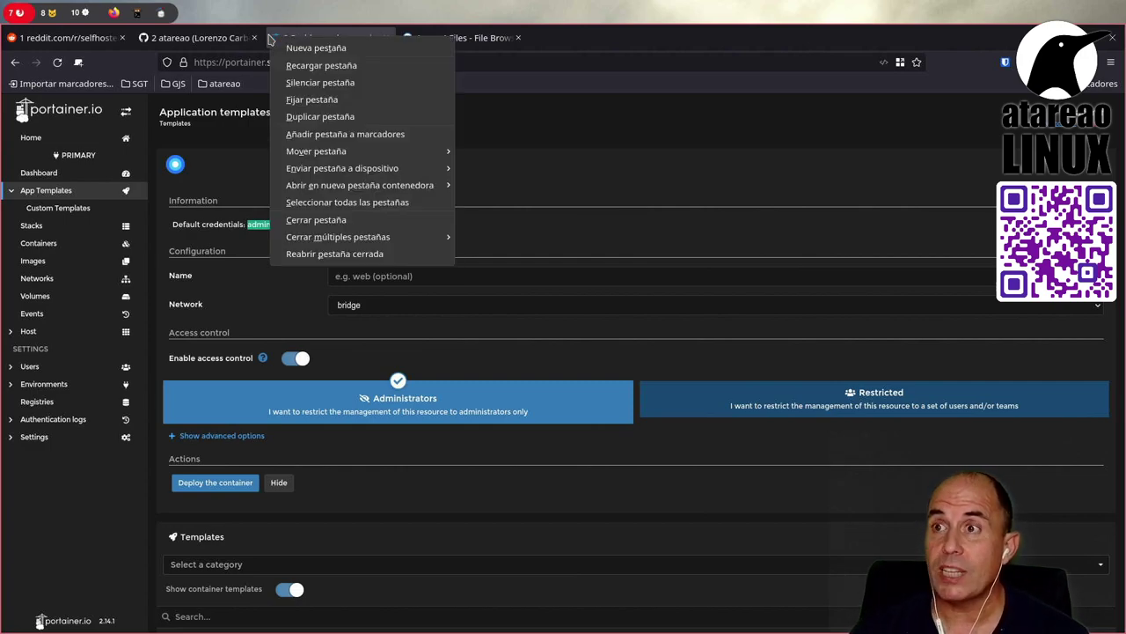
left_click(655, 42)
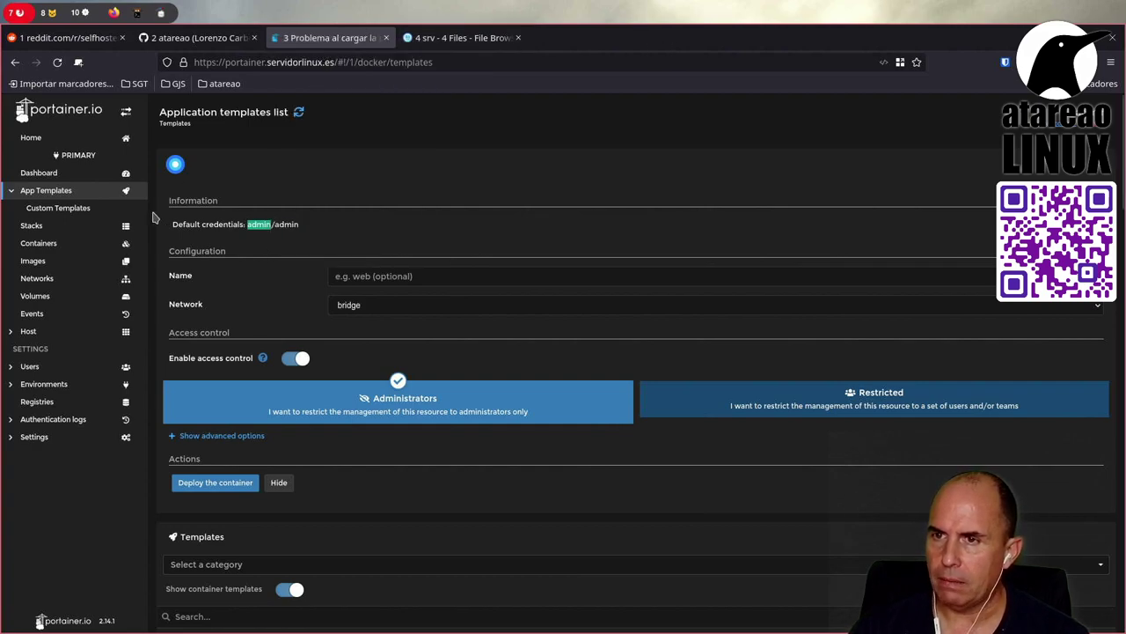
left_click(71, 227)
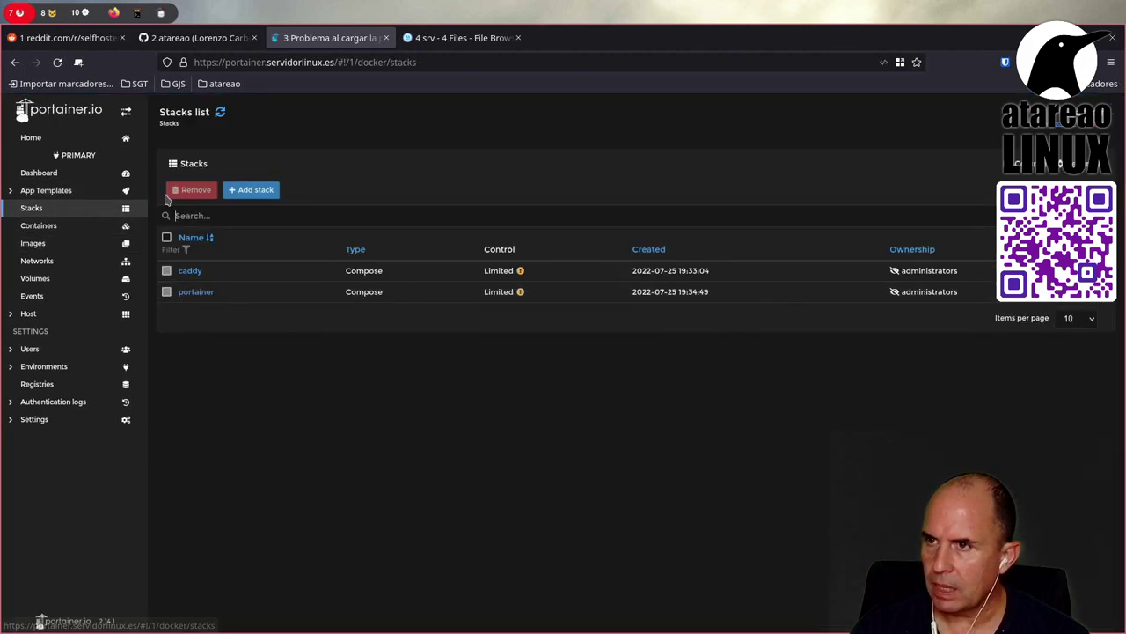
left_click(39, 227)
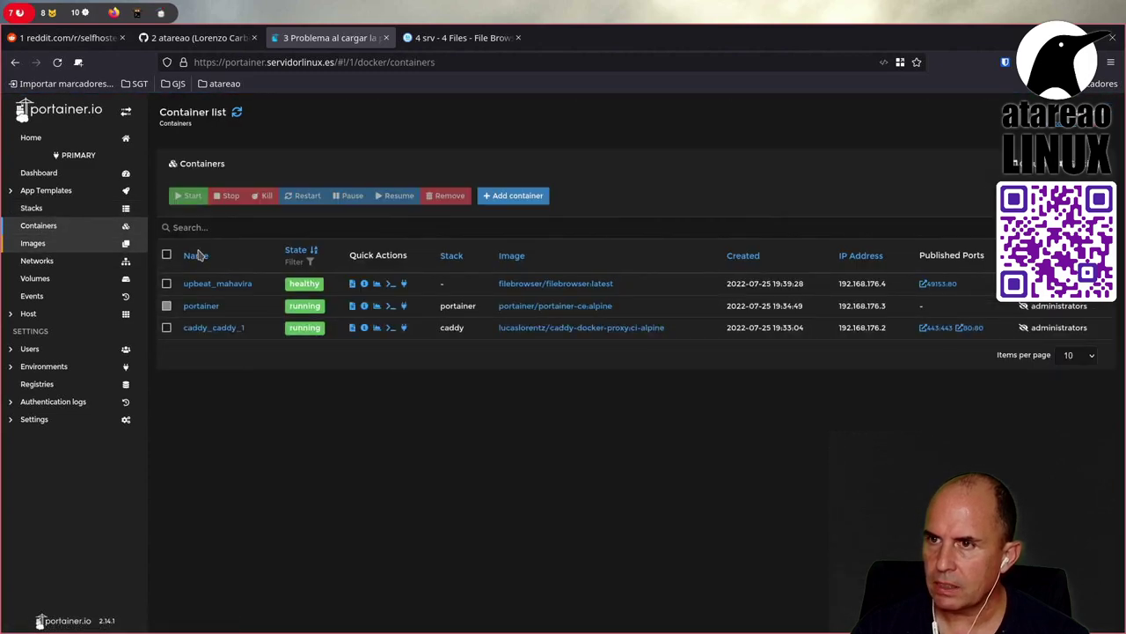
- Inspect the upbeat_mahavira container's caddy labels, selecting fb.servidorlinux.es and caddy.reverse_proxy
left_click(234, 286)
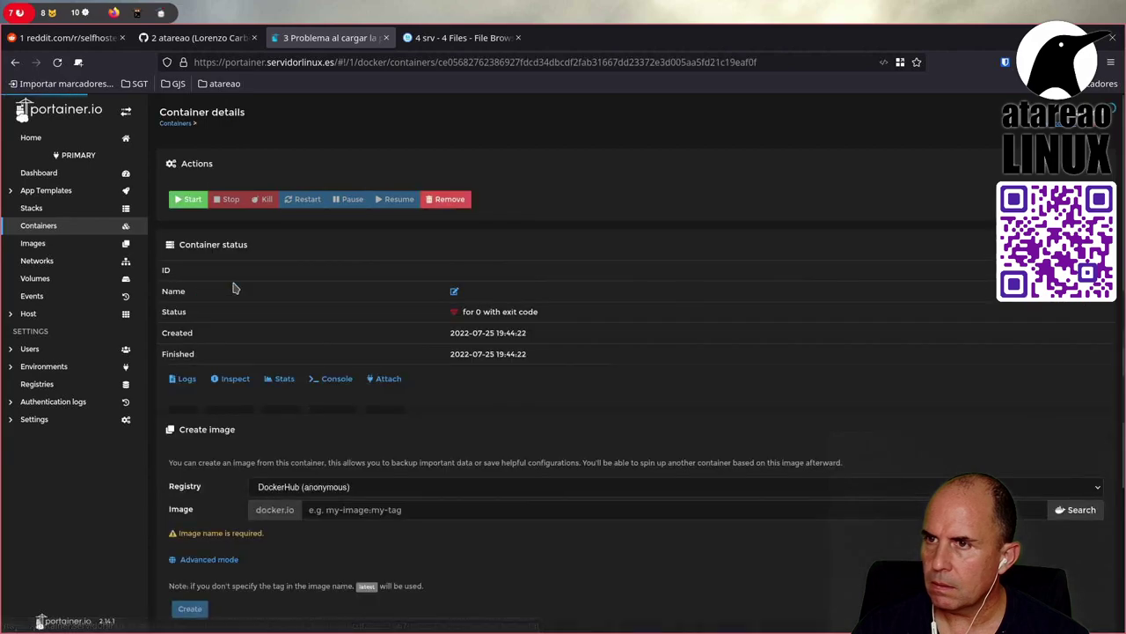
scroll(404, 311, "down", 5)
scroll(403, 311, "down", 2)
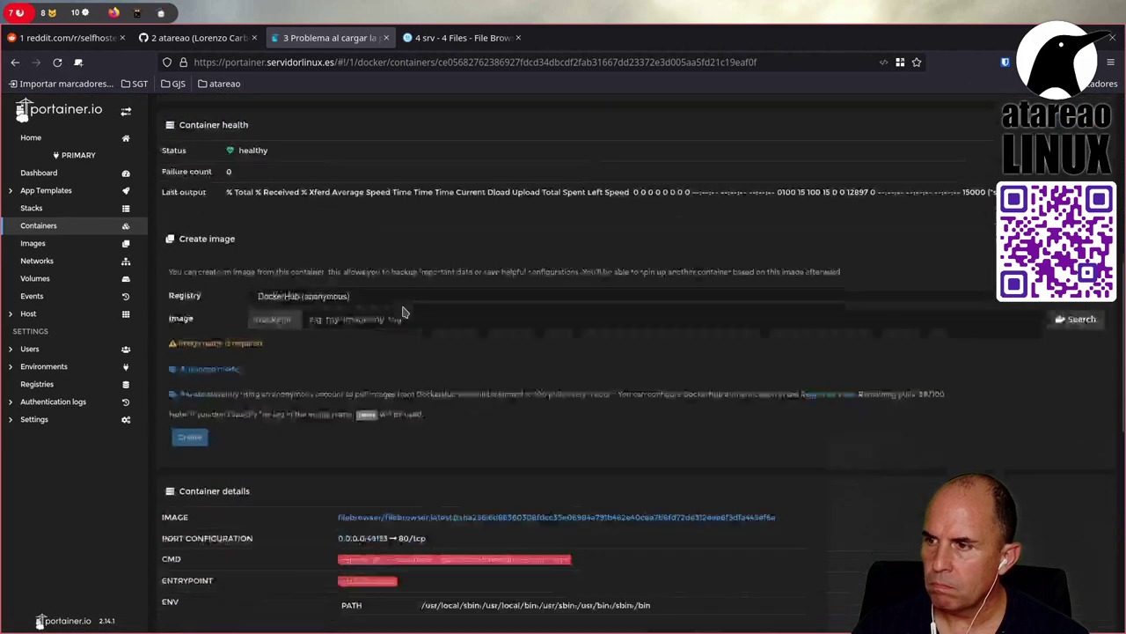
scroll(403, 311, "down", 3)
scroll(403, 311, "down", 1)
scroll(403, 311, "down", 4)
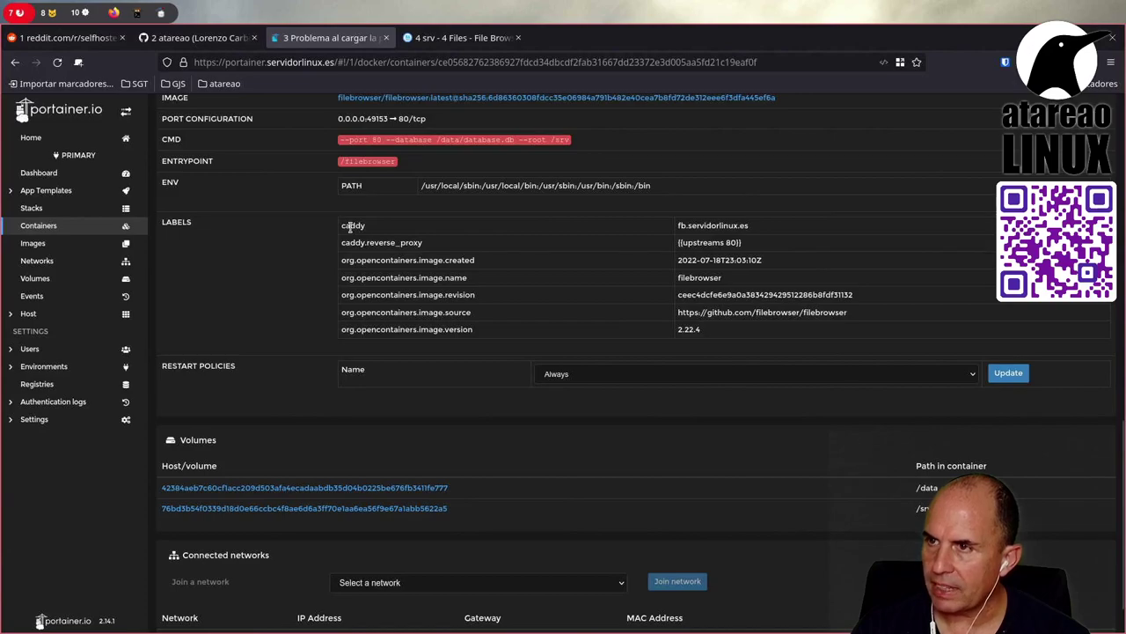
triple_click(712, 224)
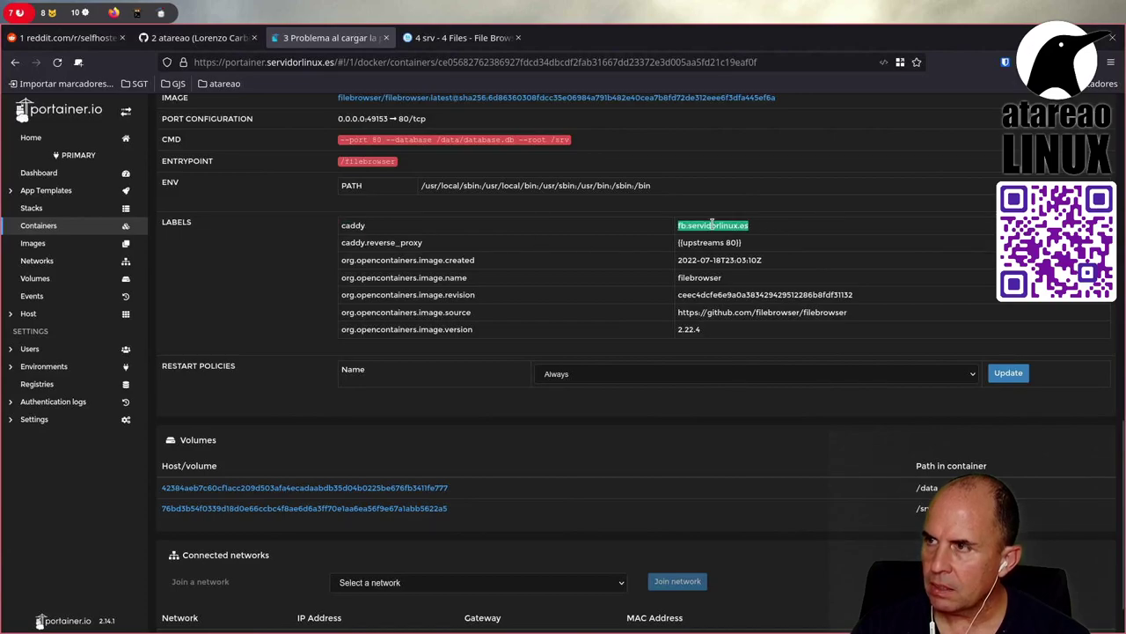
left_click_drag(339, 243, 442, 247)
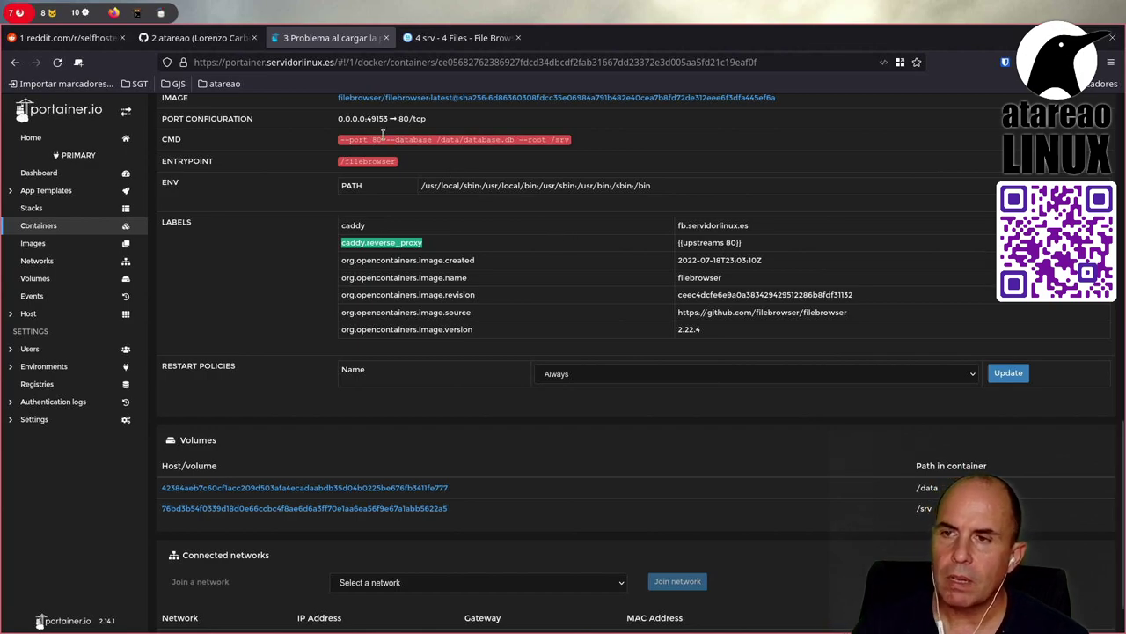
- Scroll the App Templates list down to the WordPress and Dokku stack templates
left_click(71, 174)
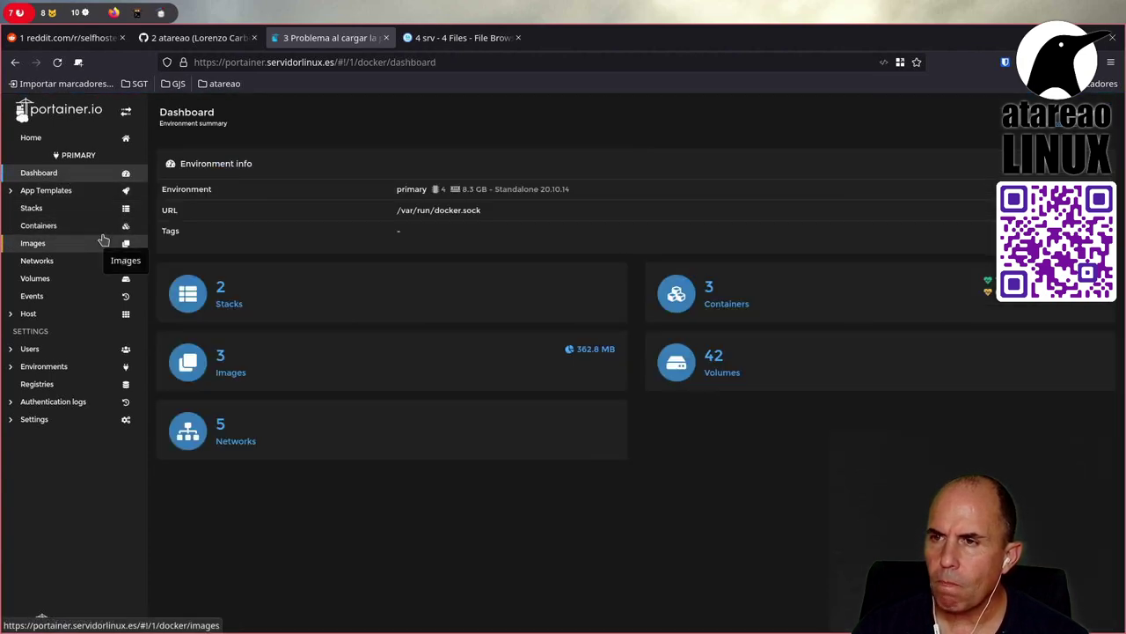
left_click(52, 191)
scroll(345, 265, "down", 3)
scroll(347, 266, "down", 2)
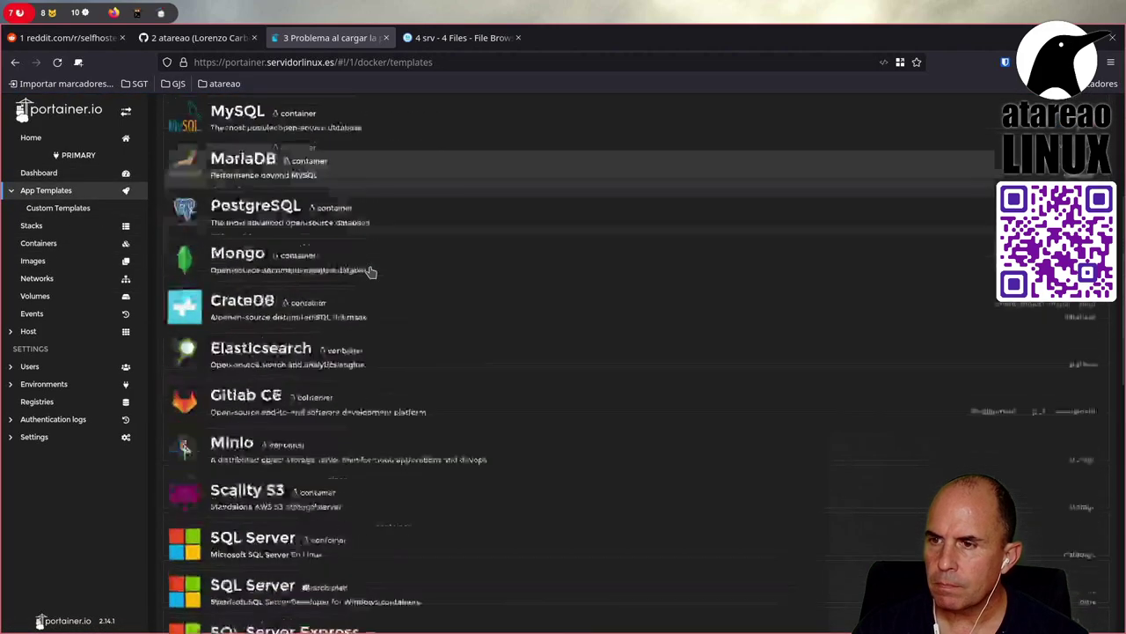
scroll(352, 269, "down", 5)
scroll(365, 271, "down", 4)
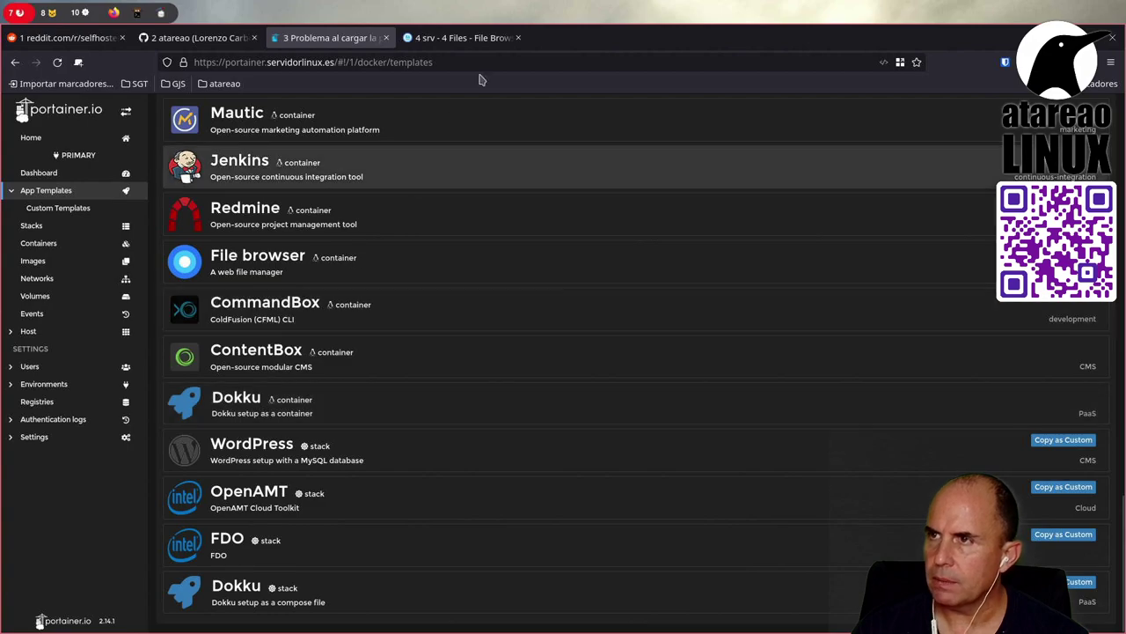
- Search Google for dokku in a new tab, then return to Portainer's templates
left_click(490, 42)
key("ctrl+t")
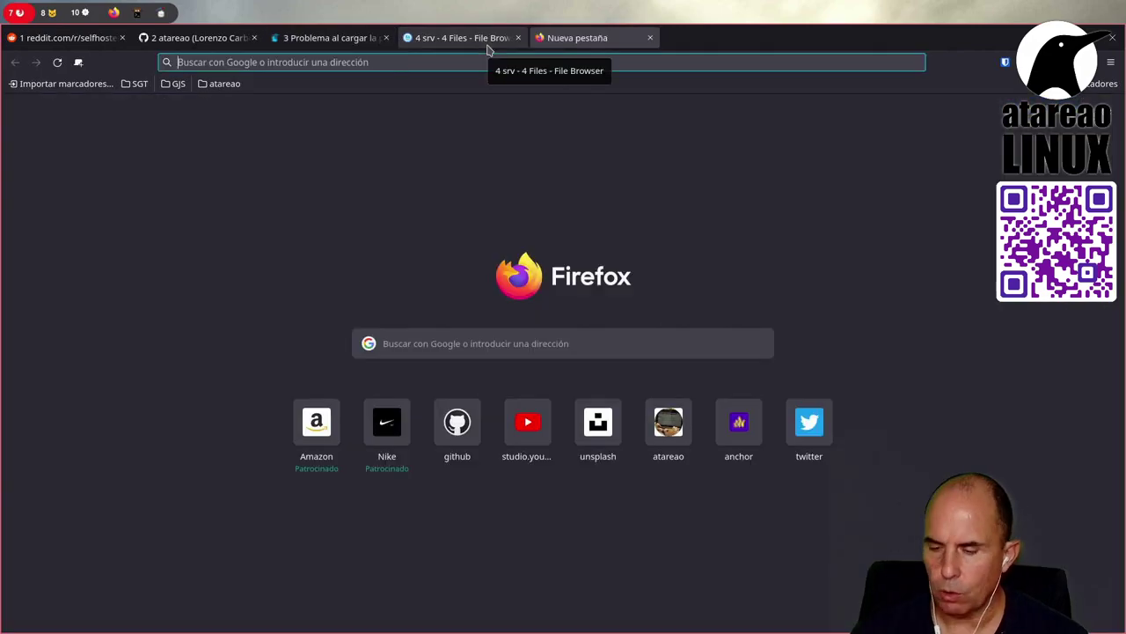
type("dokku")
key("Return")
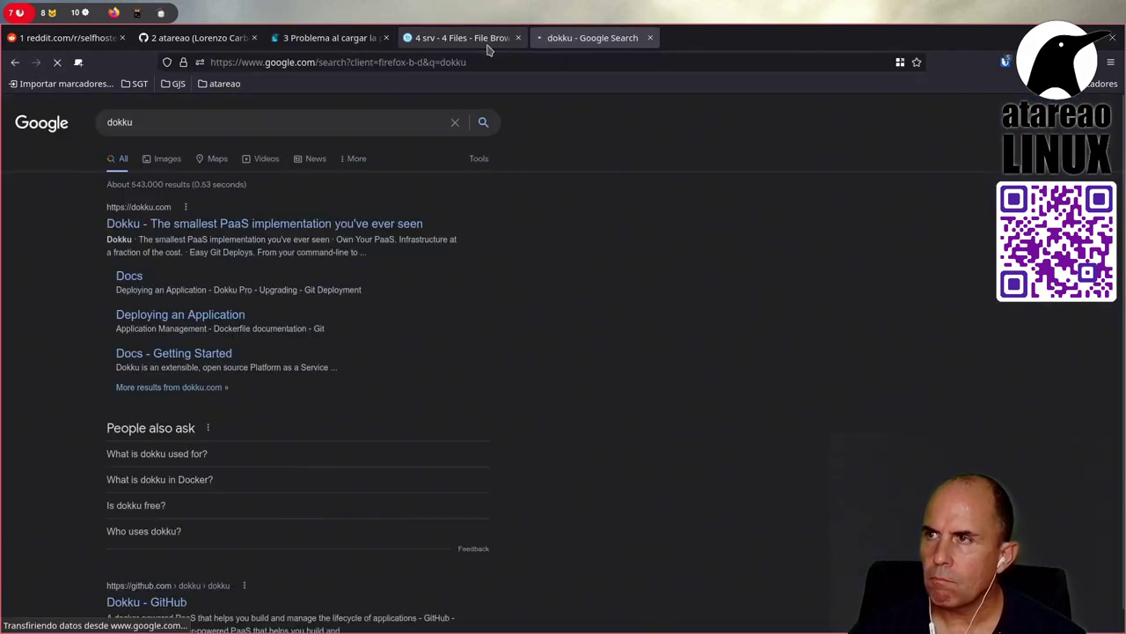
left_click(220, 229)
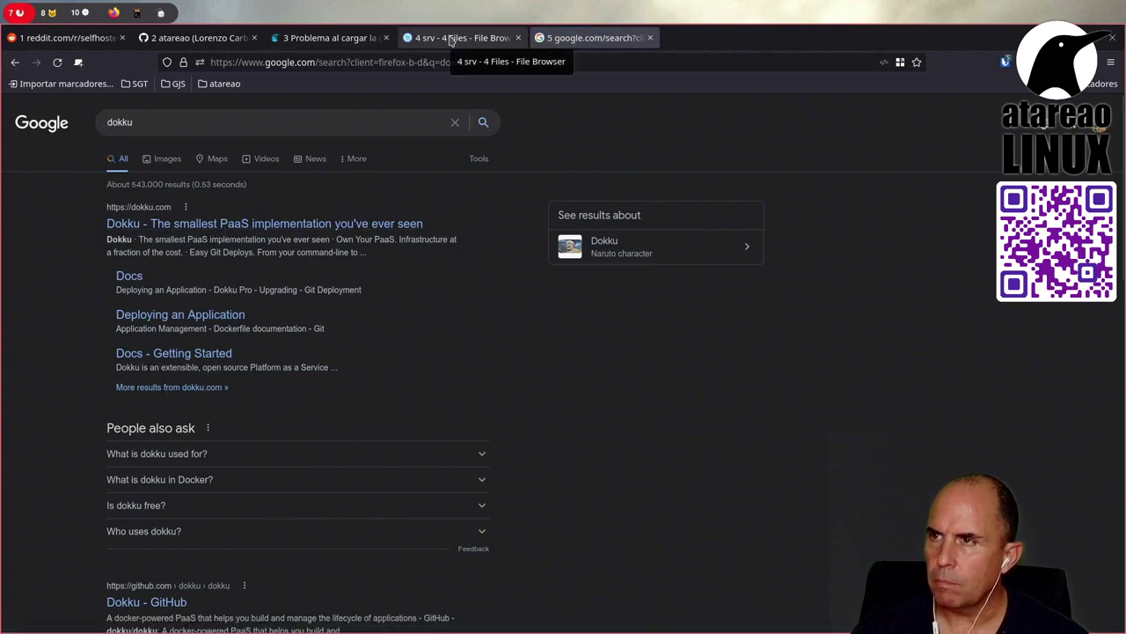
left_click(326, 38)
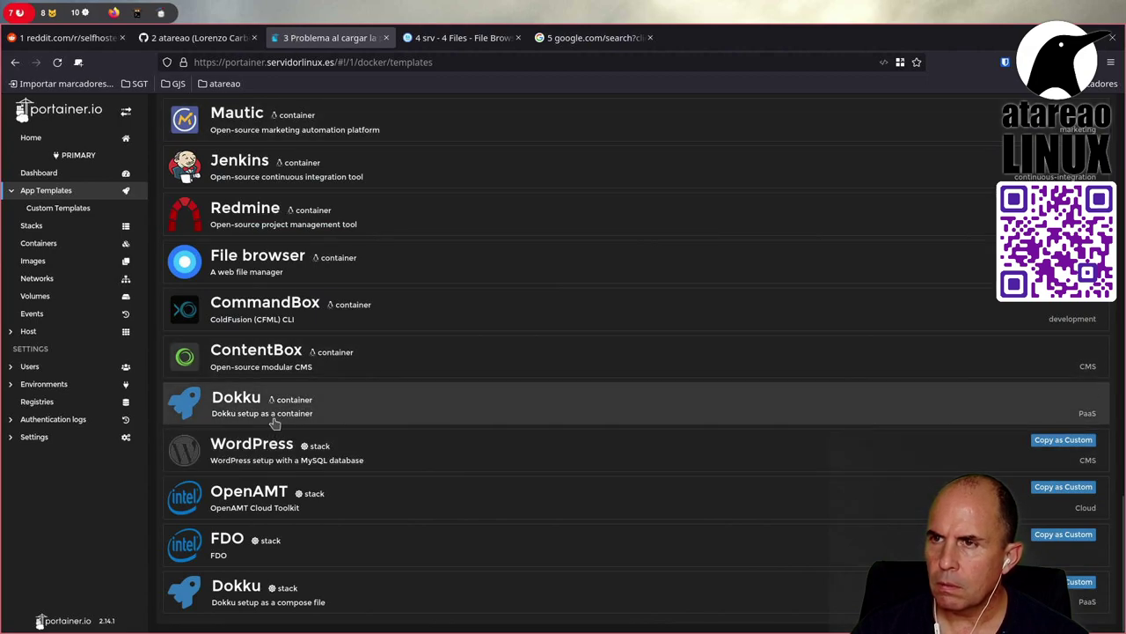
- Open the WordPress stack template and scroll through its deployment form
left_click(276, 451)
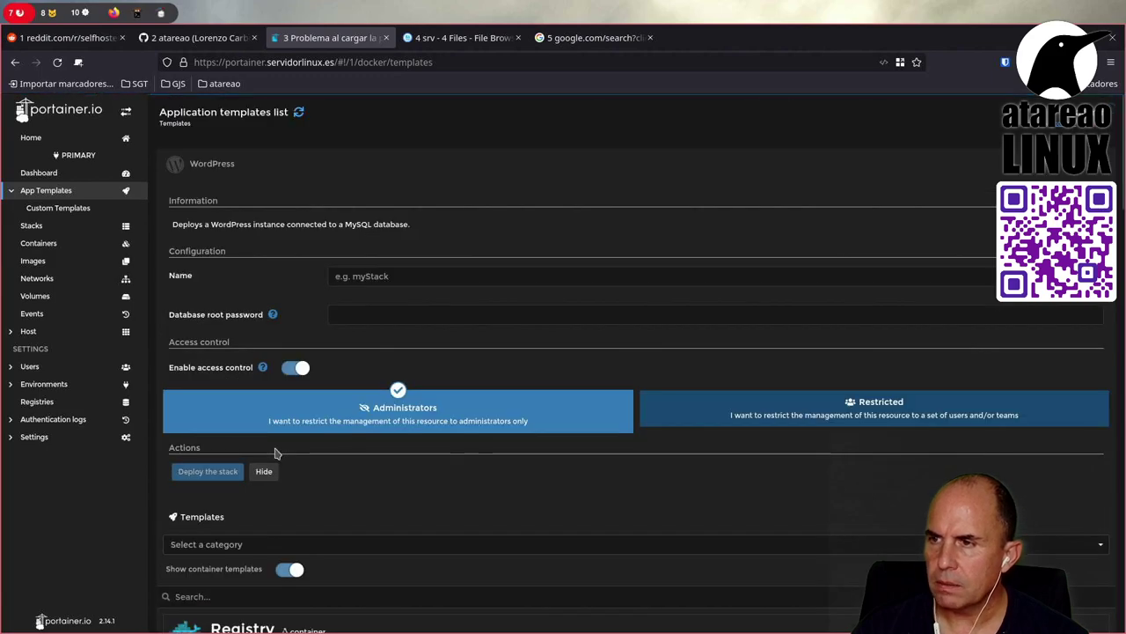
scroll(319, 381, "down", 3)
scroll(320, 381, "up", 3)
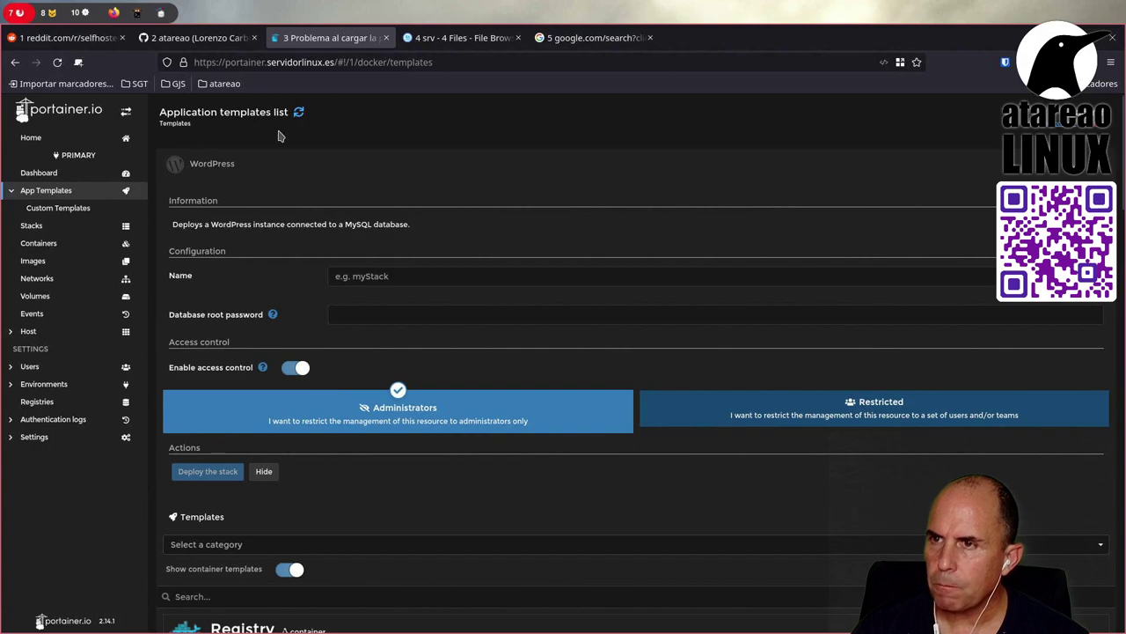
scroll(257, 224, "down", 2)
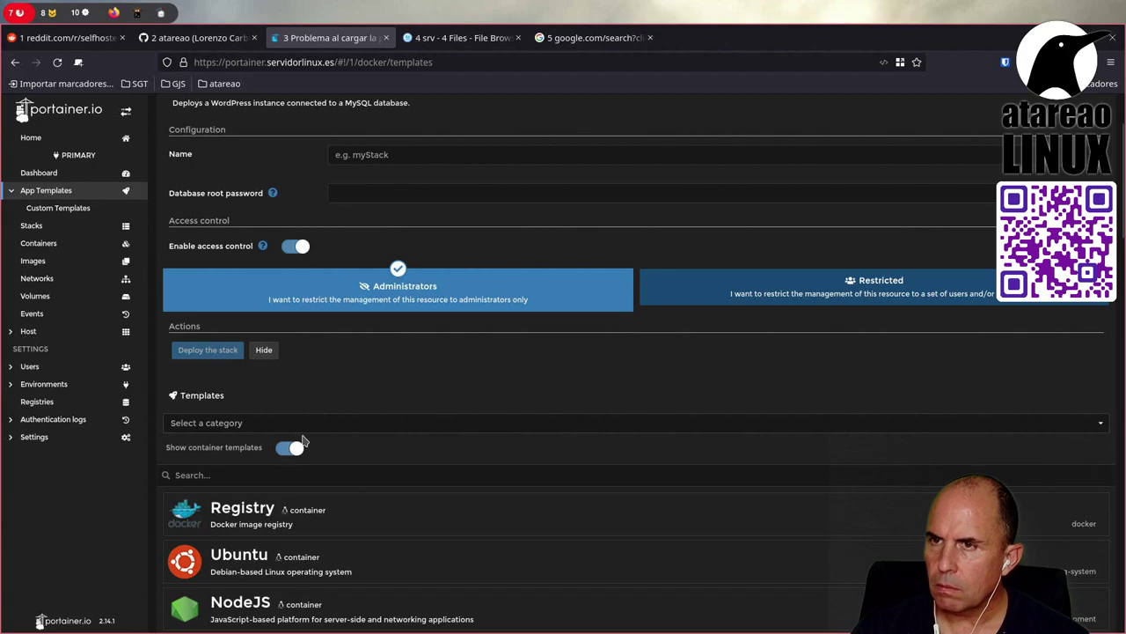
scroll(302, 442, "down", 3)
scroll(302, 442, "down", 5)
scroll(302, 442, "down", 5)
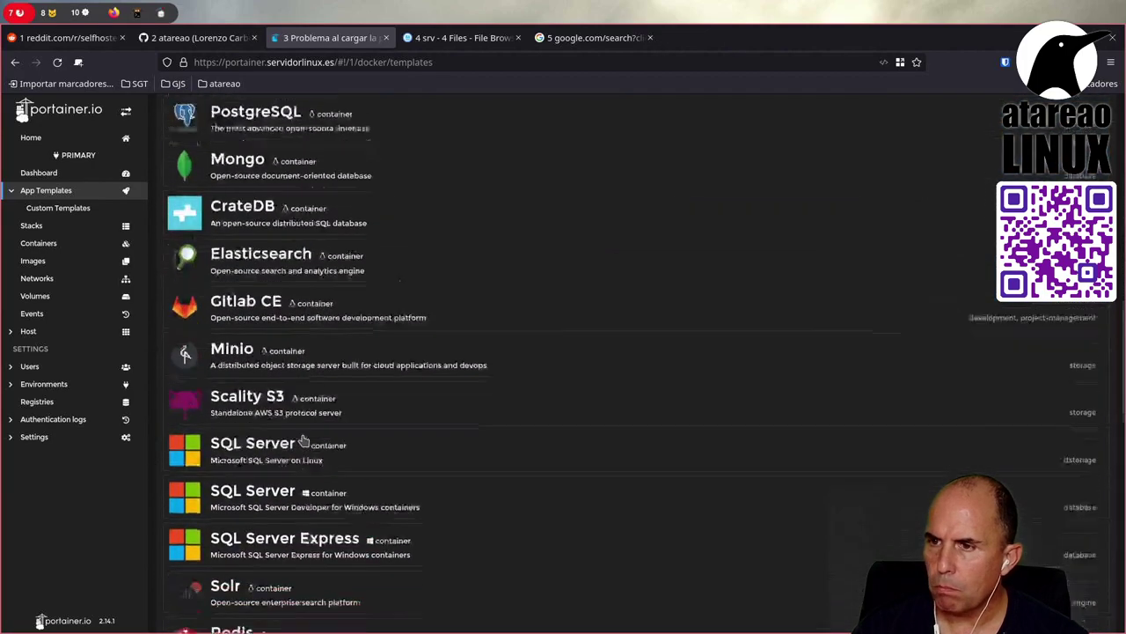
scroll(302, 442, "down", 3)
scroll(301, 442, "down", 5)
scroll(302, 441, "down", 2)
- Reopen the WordPress form and enter a database root password
left_click(302, 442)
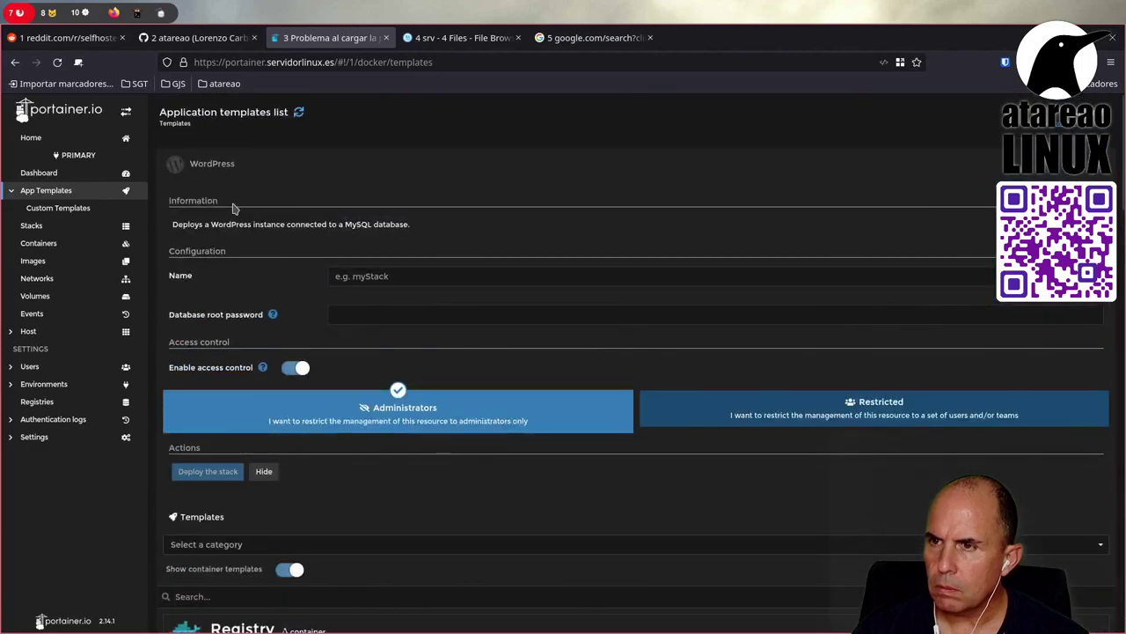
left_click(365, 306)
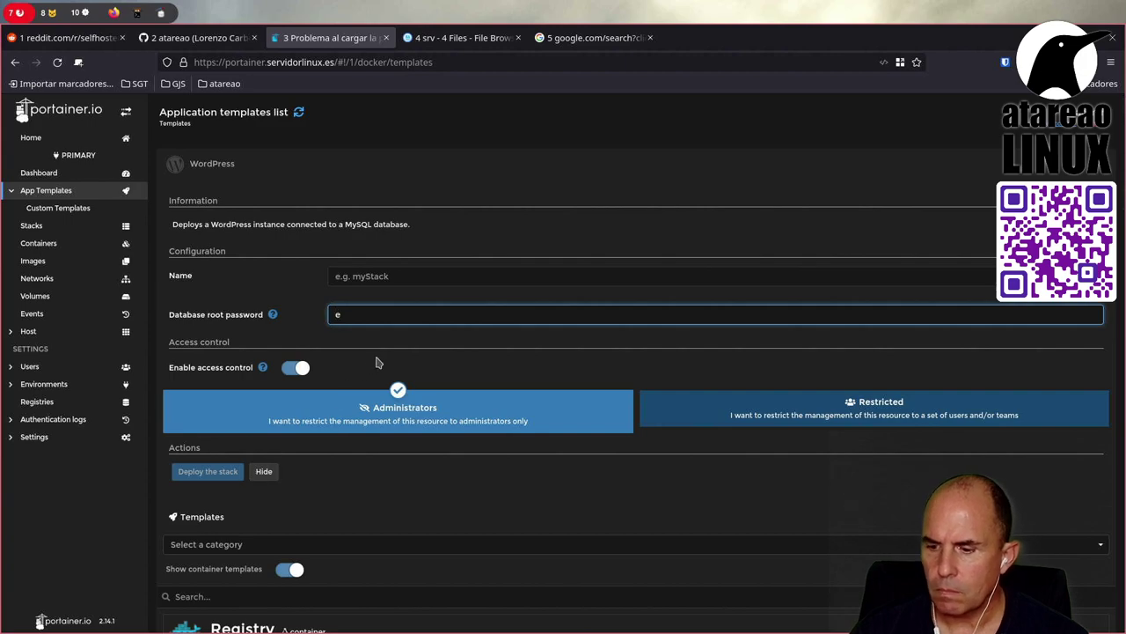
key("BackSpace")
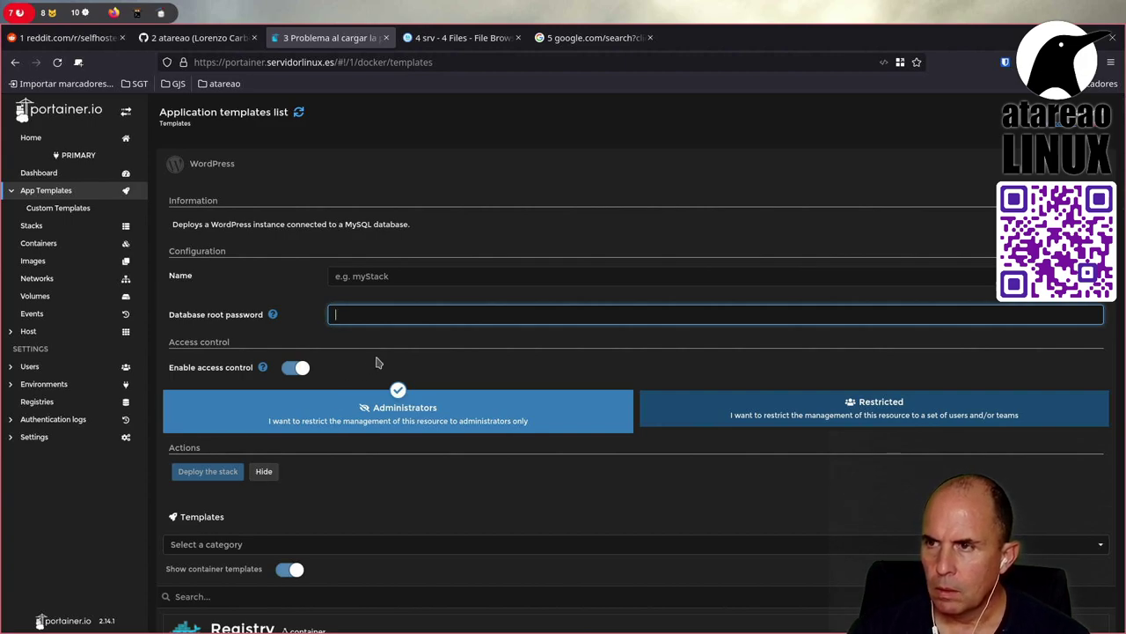
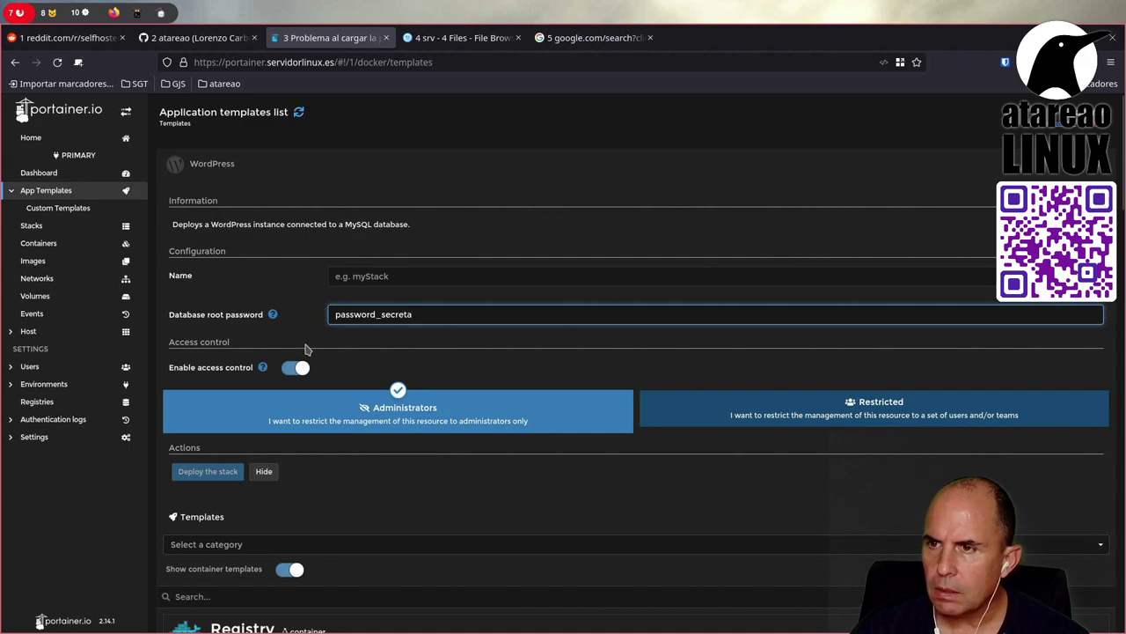
scroll(303, 367, "down", 3)
scroll(303, 367, "down", 3)
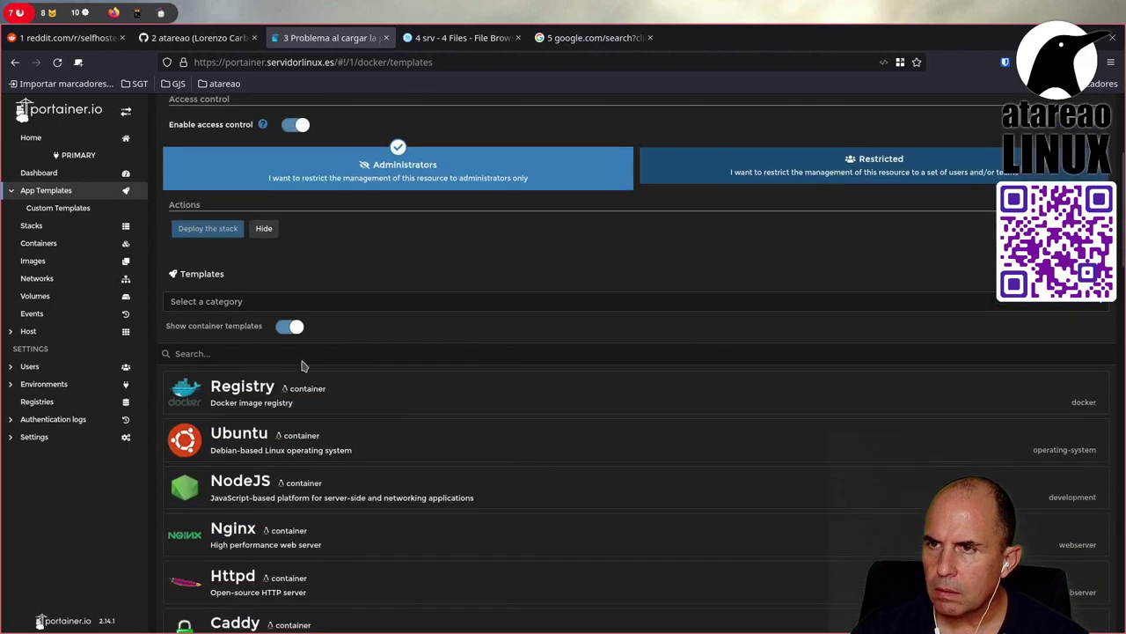
- Visit the empty Custom Templates page, then return to the App Templates list
left_click(78, 209)
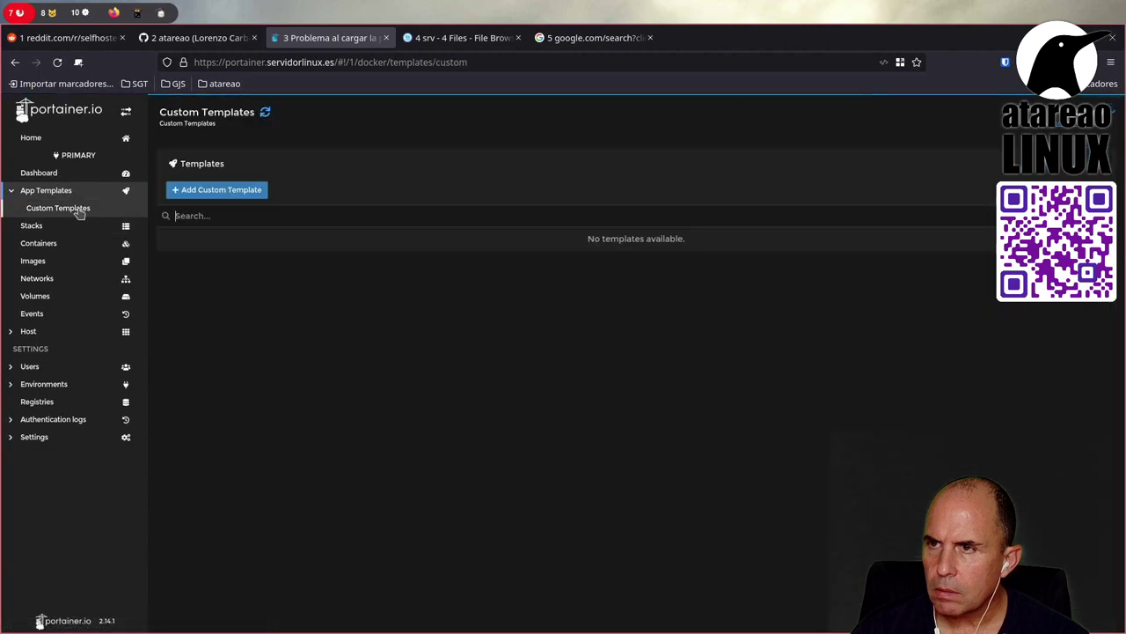
left_click(75, 192)
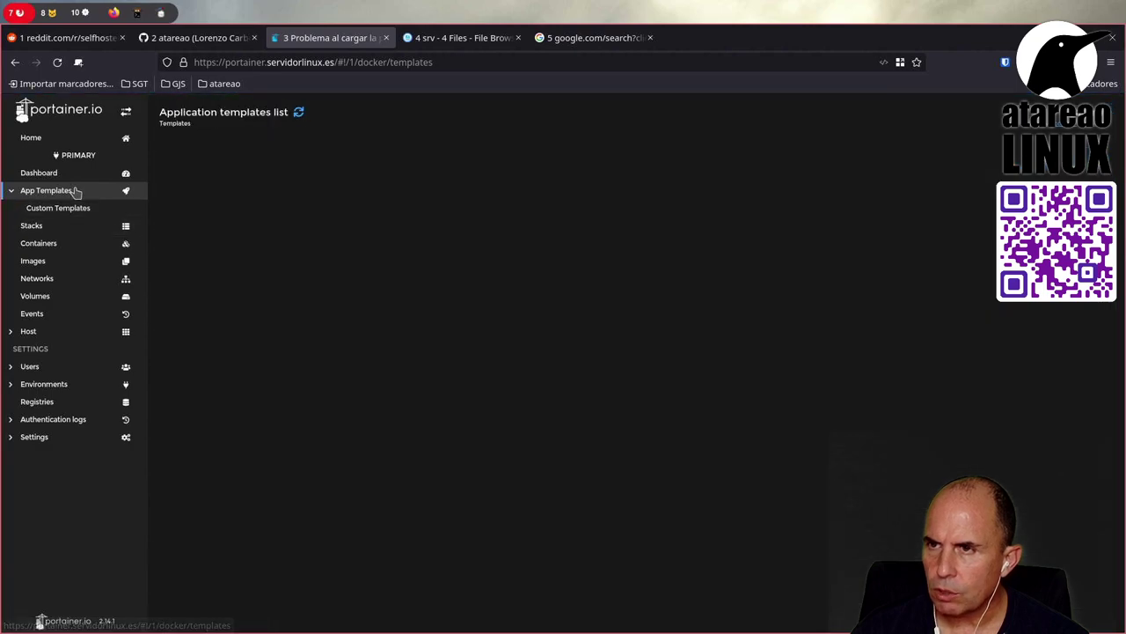
scroll(285, 310, "down", 20)
scroll(285, 310, "down", 15)
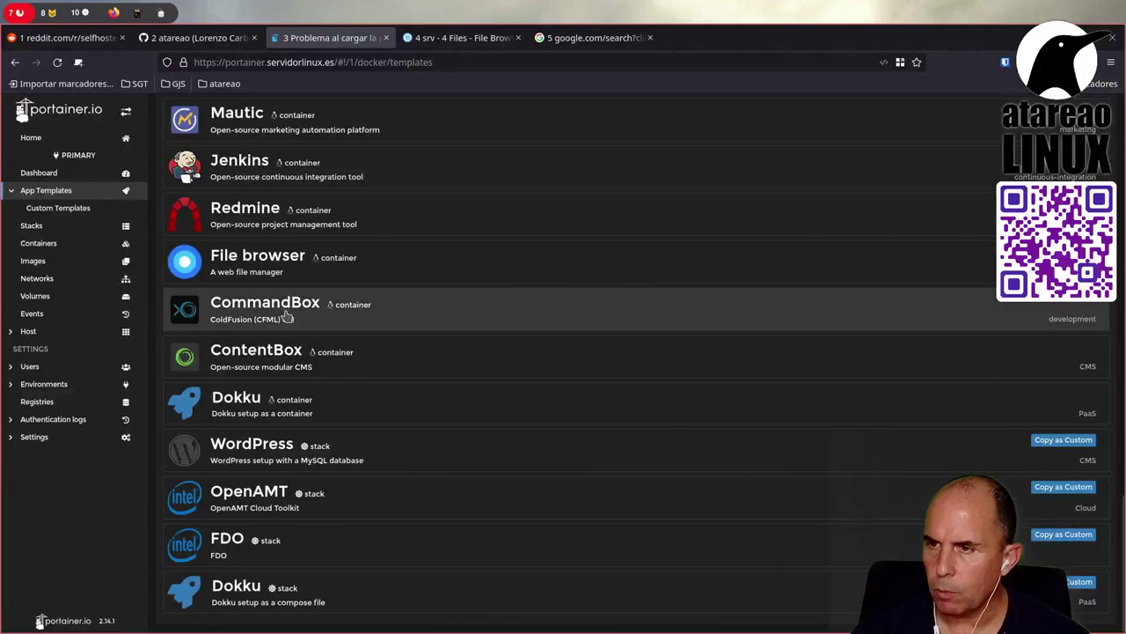
scroll(285, 313, "up", 5)
scroll(287, 317, "down", 5)
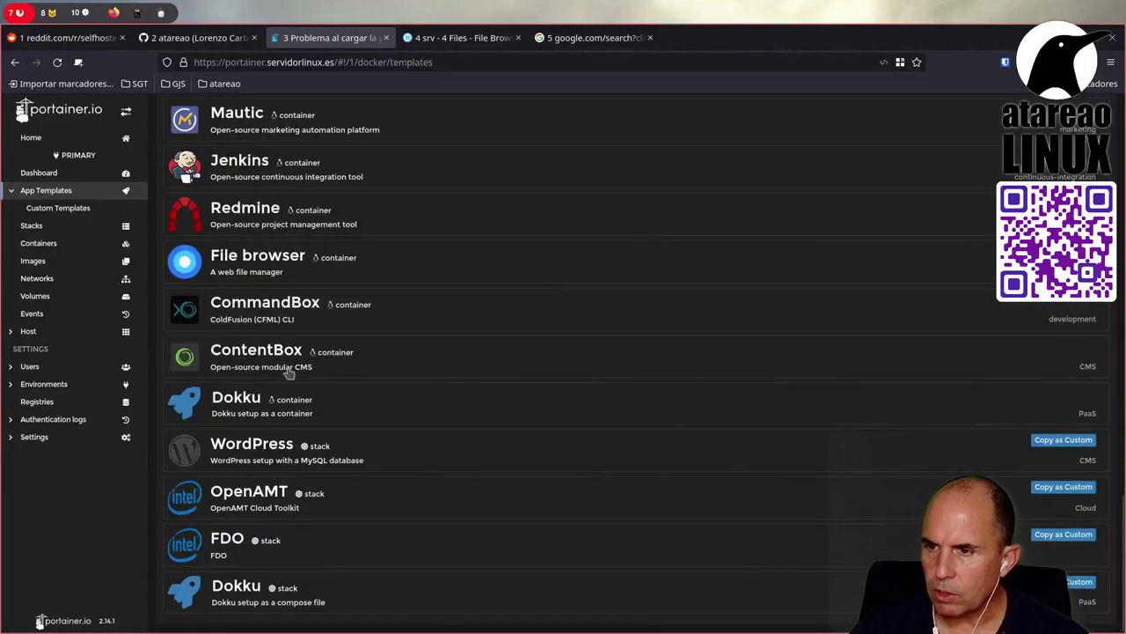
- Fill the WordPress form with a database root password and stack name wordpress
left_click(302, 451)
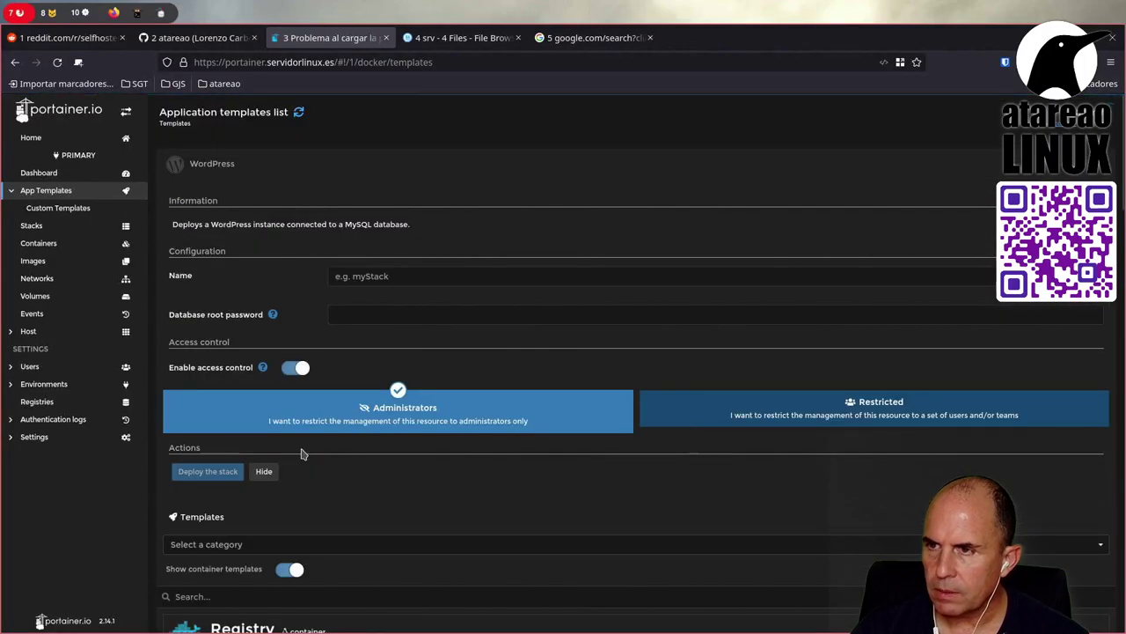
left_click(376, 311)
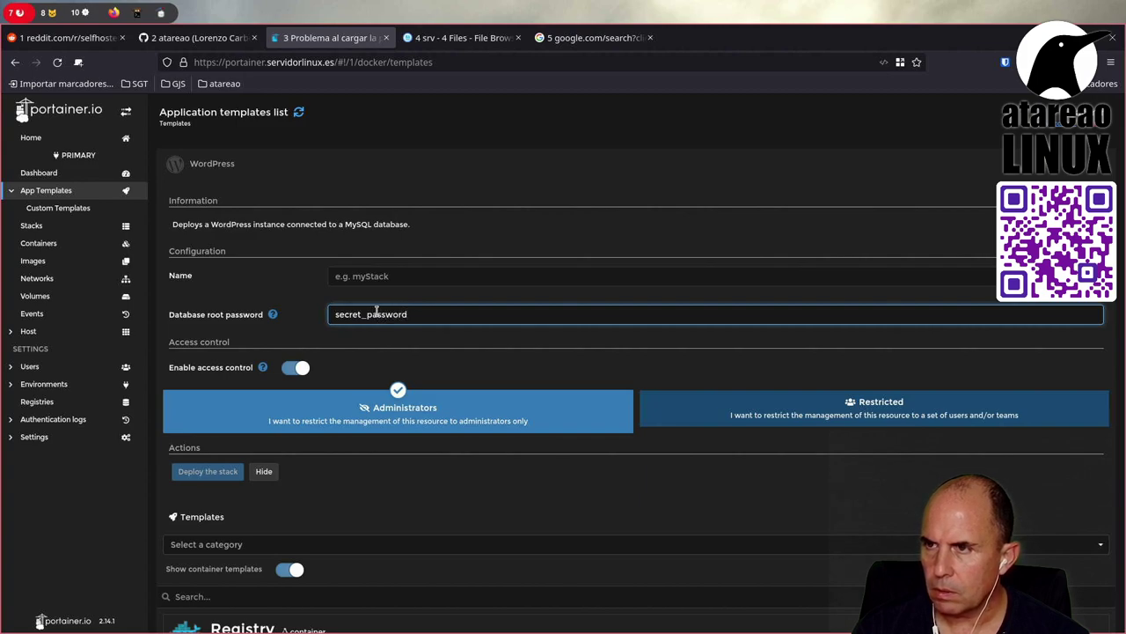
key("shift+Tab")
type("wordpress")
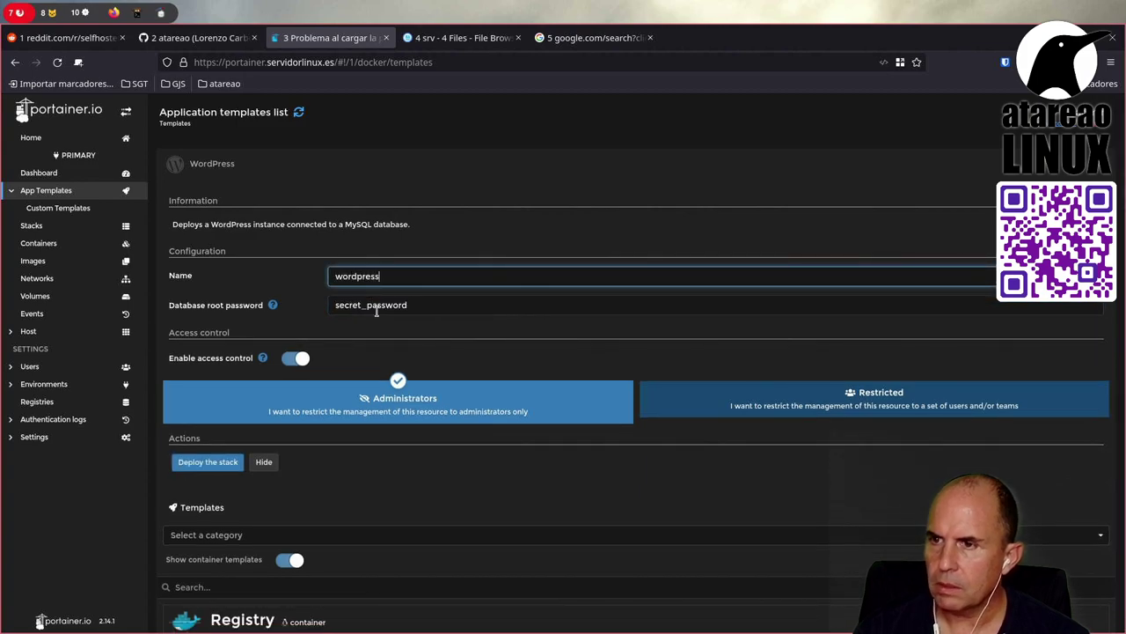
- Deploy the wordpress stack and reopen the WordPress template to check its progress
left_click(201, 460)
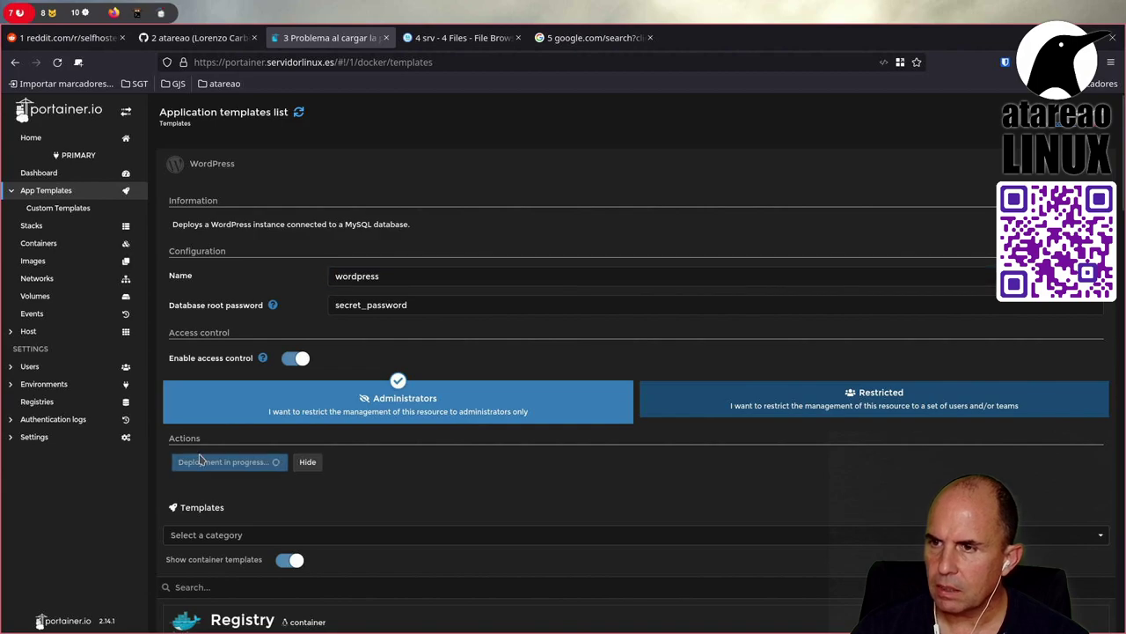
scroll(463, 255, "down", 5)
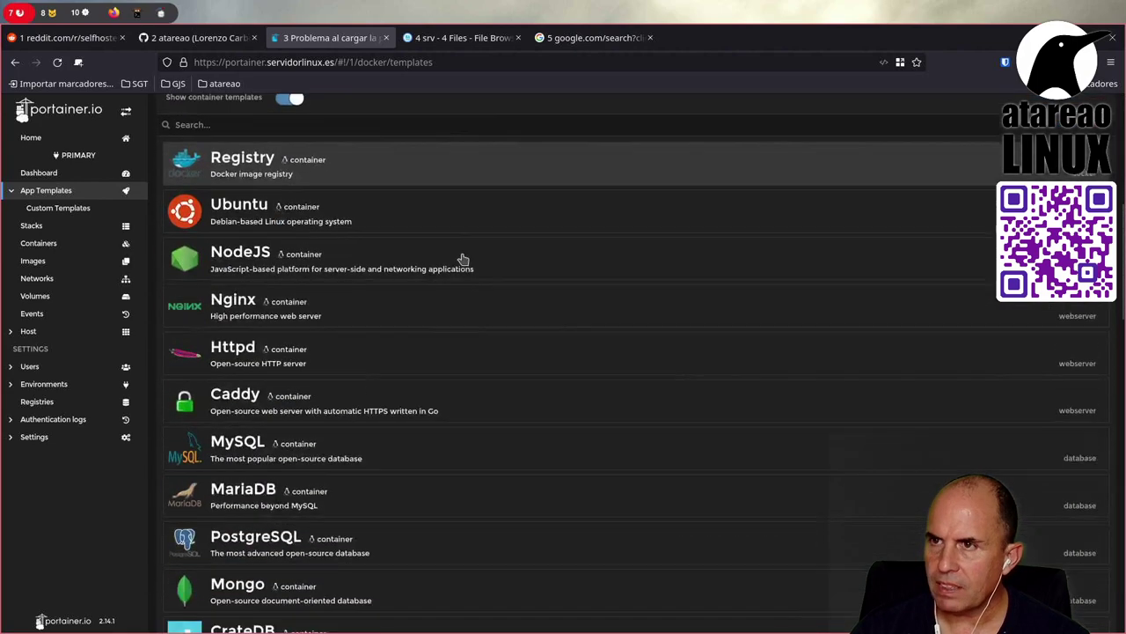
scroll(463, 258, "up", 5)
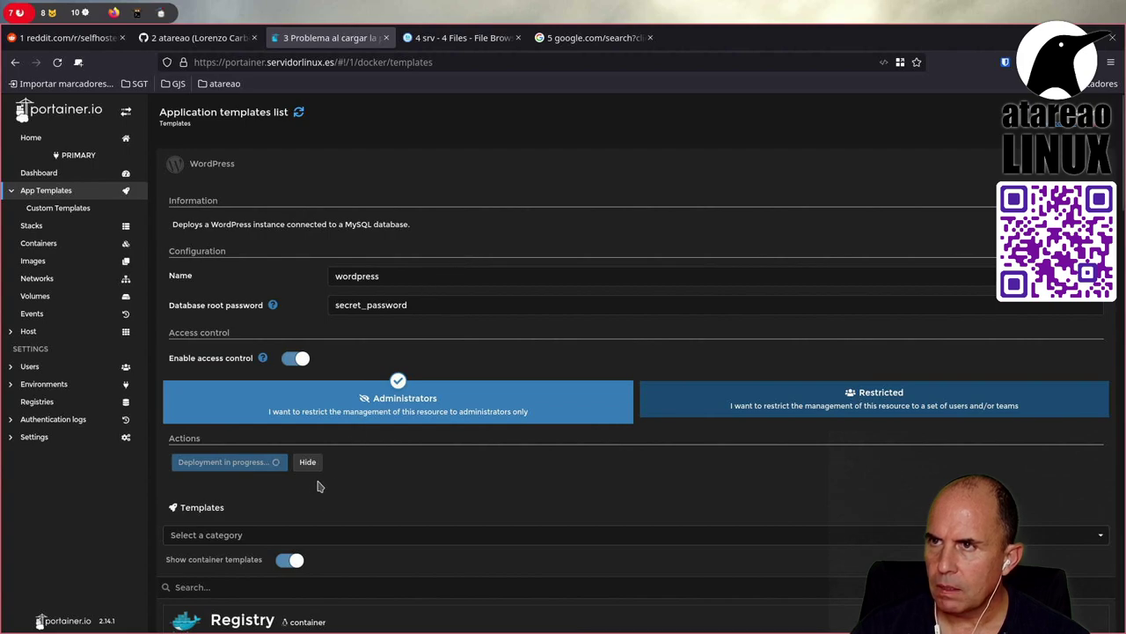
scroll(347, 457, "down", 4)
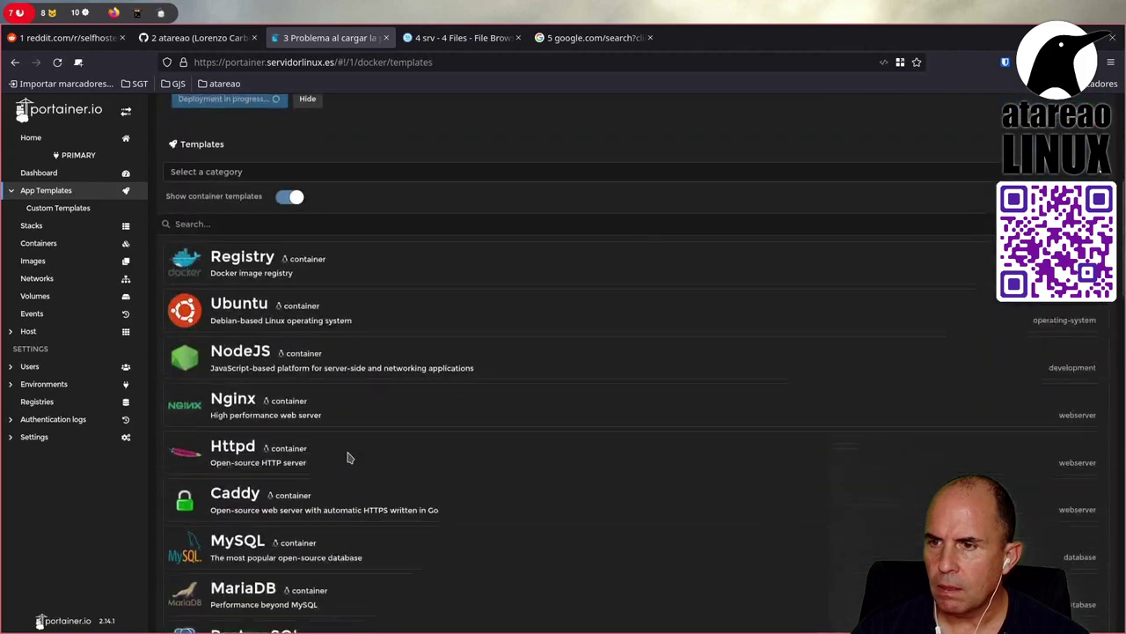
scroll(348, 458, "down", 10)
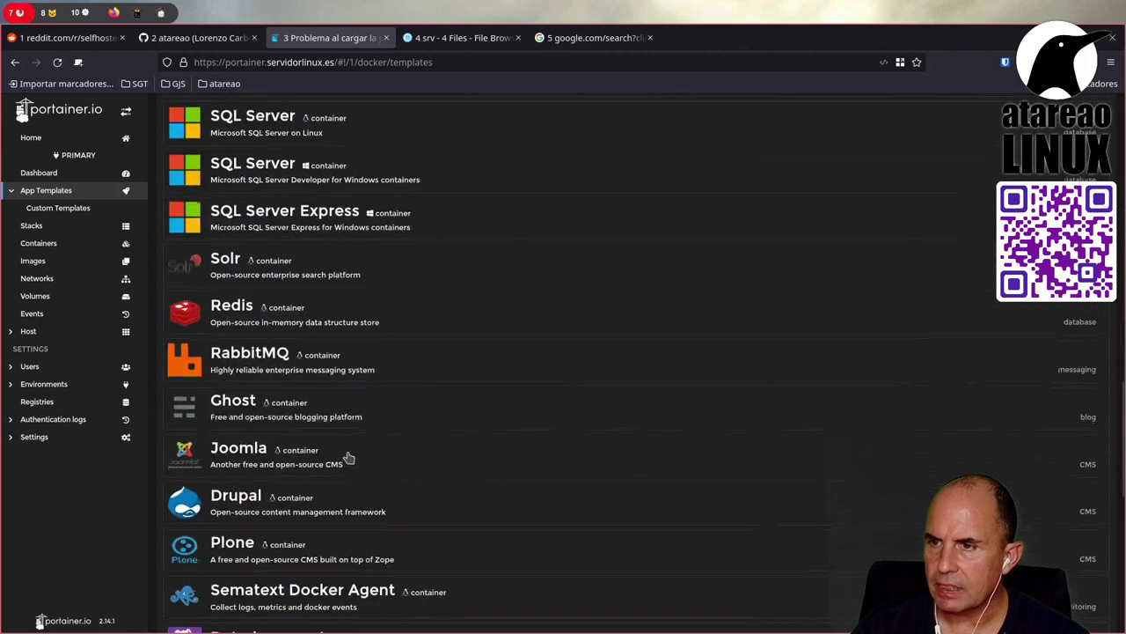
scroll(349, 457, "down", 6)
left_click(348, 458)
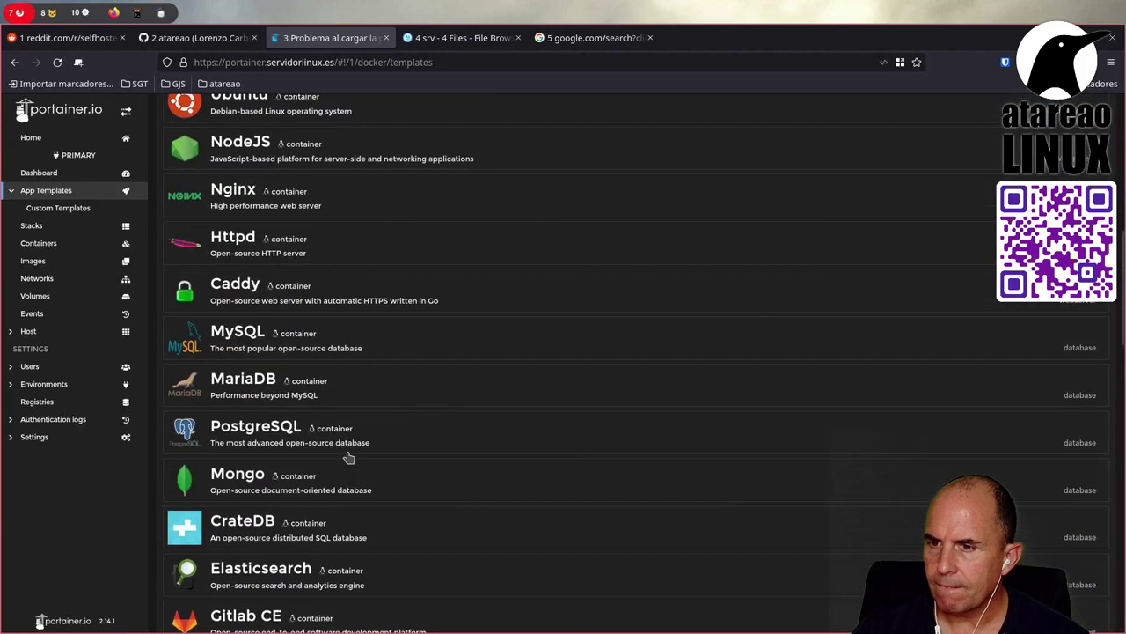
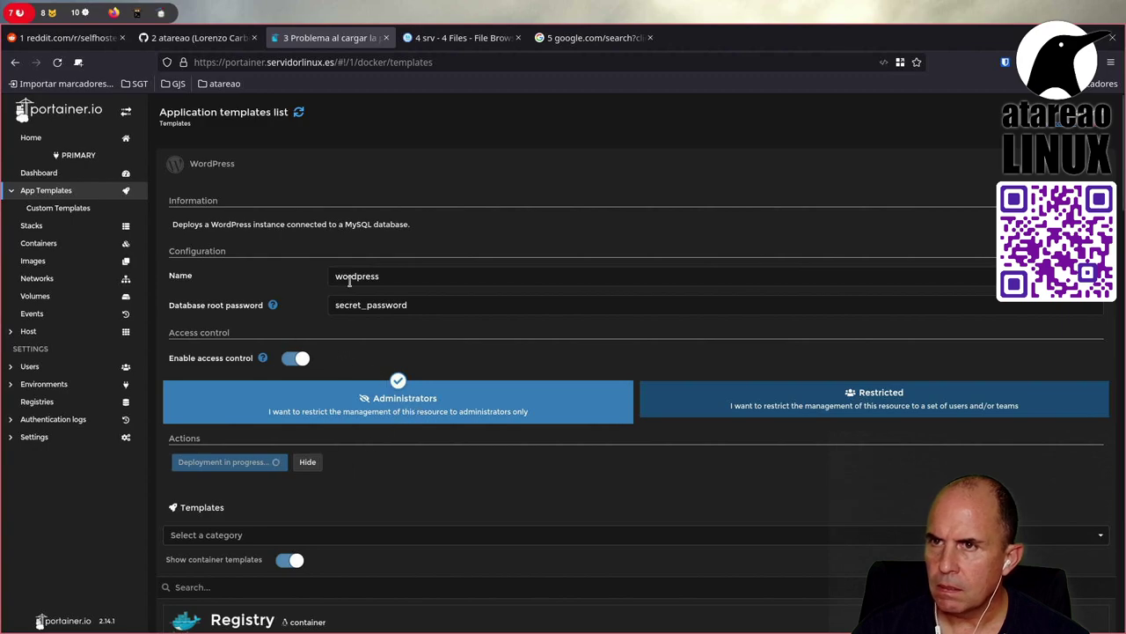
- Check the Stacks list for the new wordpress stack beside caddy and portainer
left_click(61, 225)
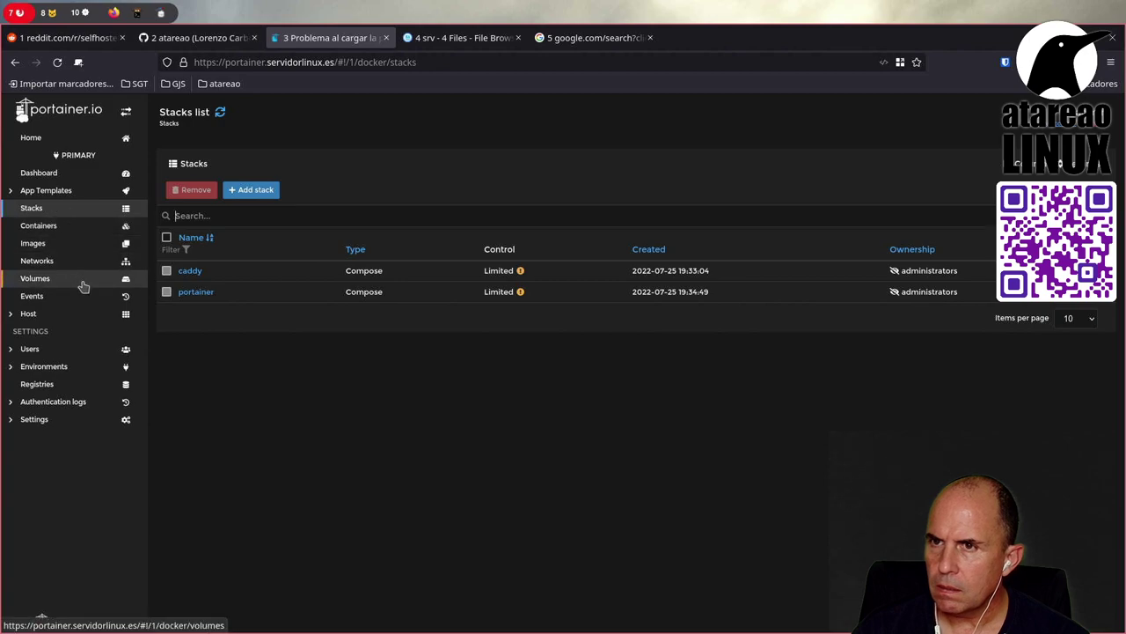
left_click(72, 192)
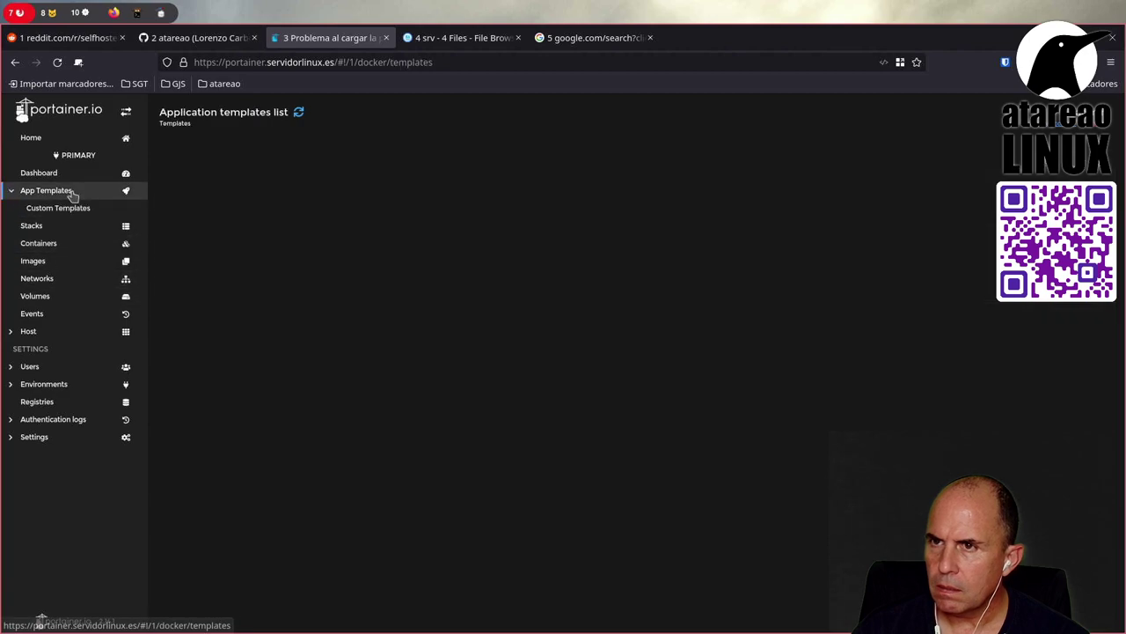
left_click(77, 208)
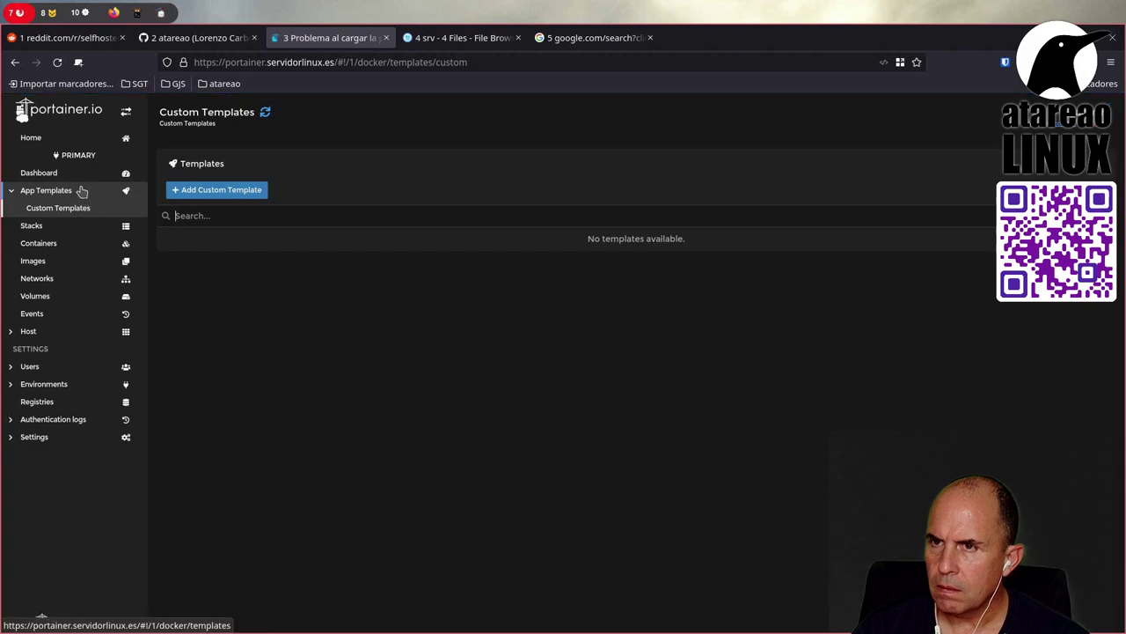
left_click(79, 191)
left_click(75, 224)
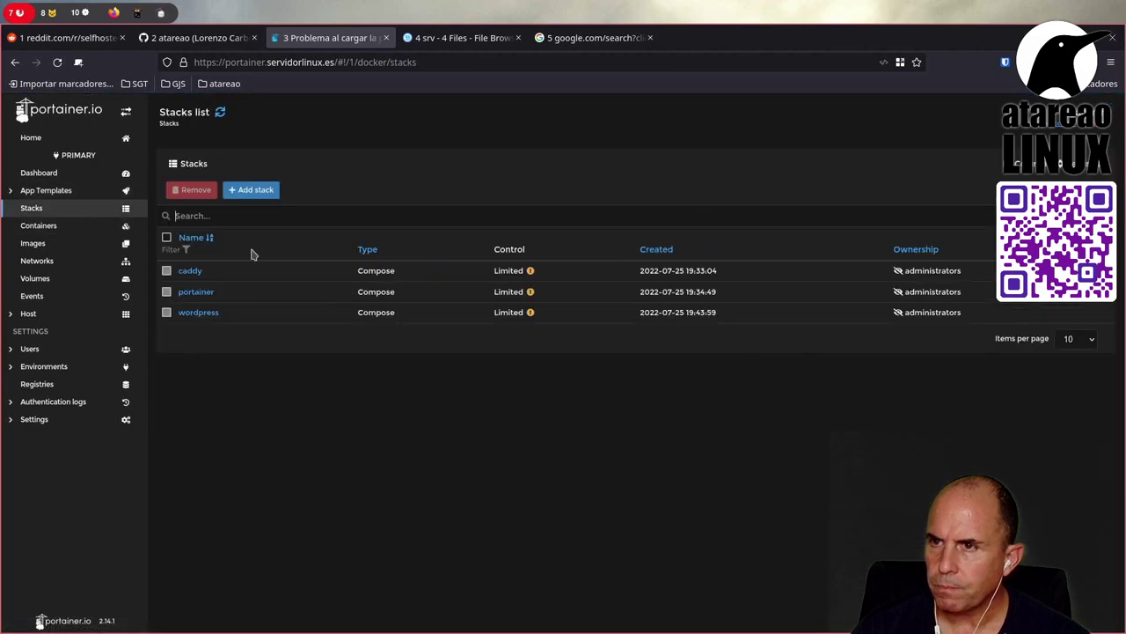
left_click(195, 312)
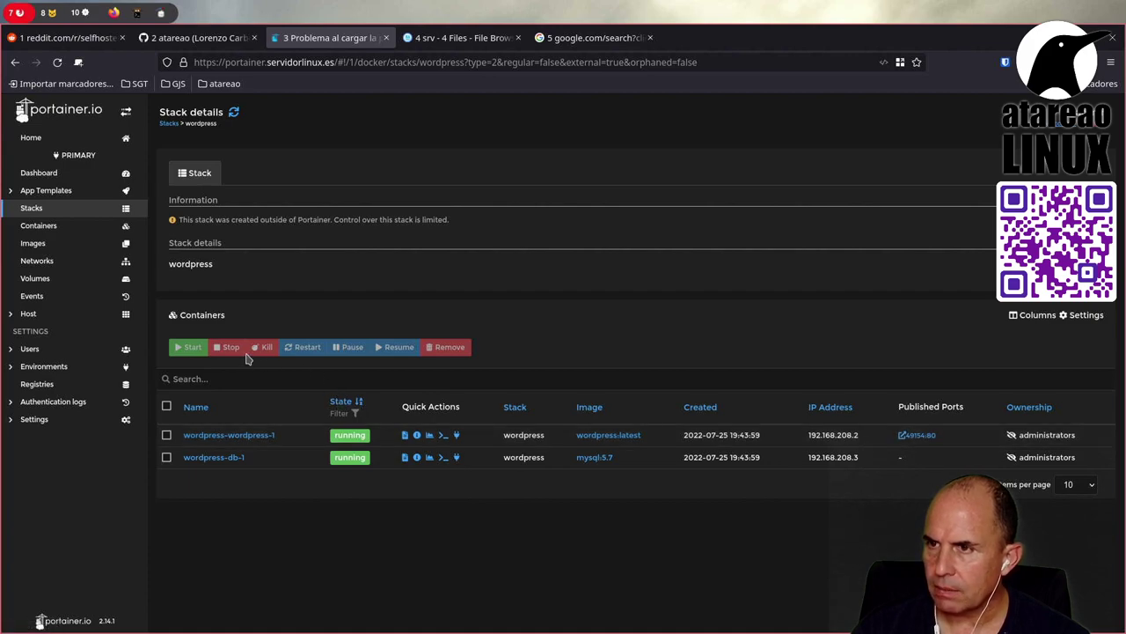
left_click(1091, 315)
left_click(909, 322)
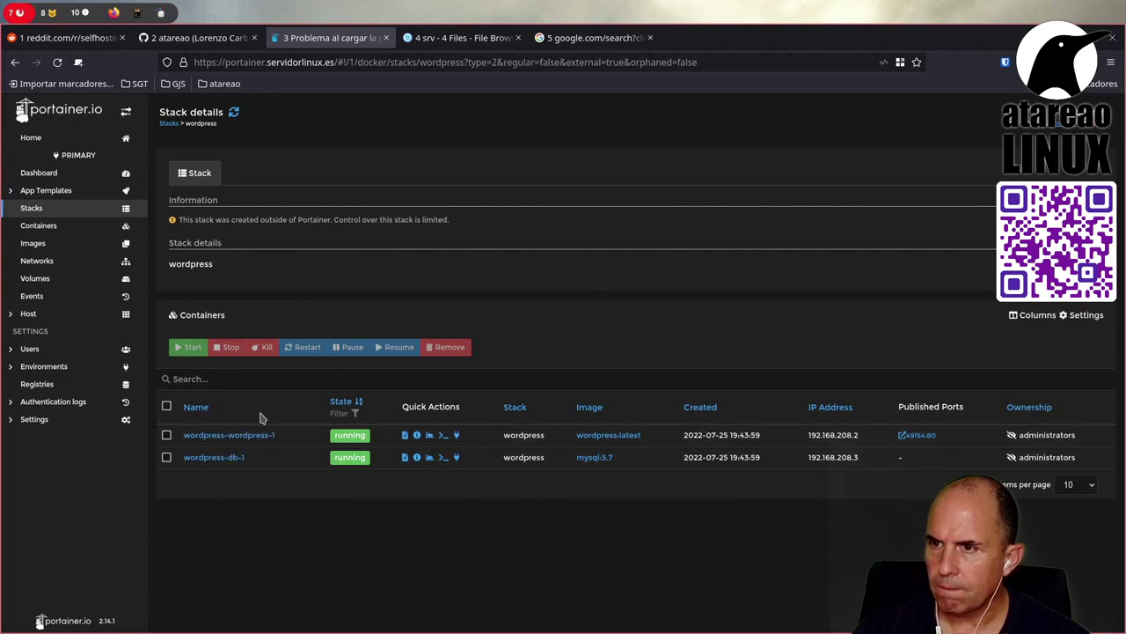
left_click(219, 458)
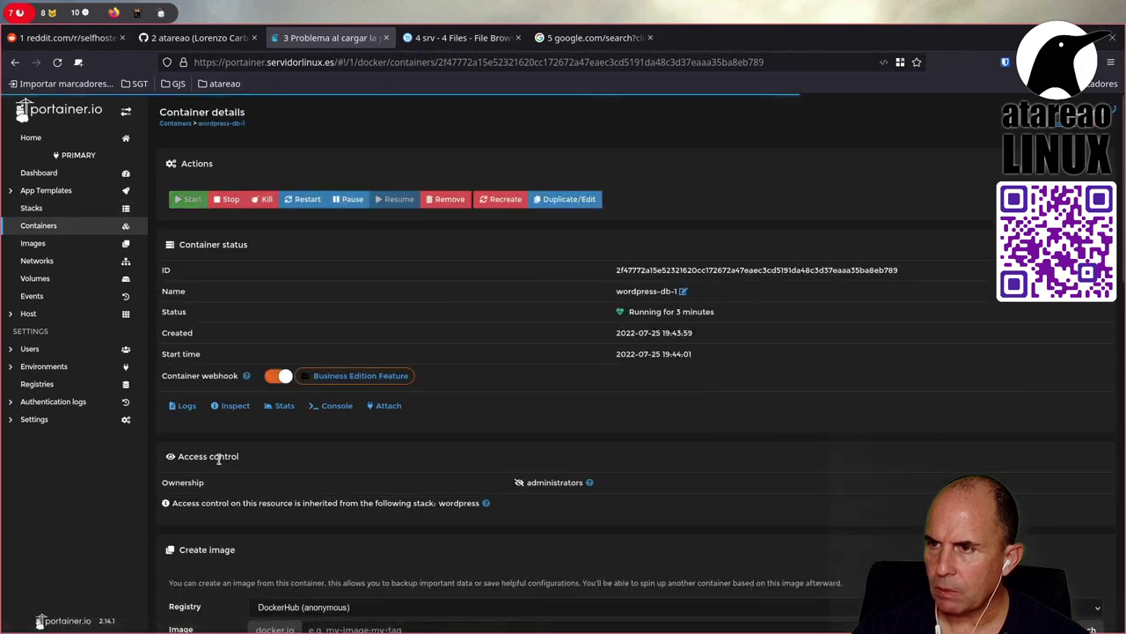
scroll(322, 315, "down", 3)
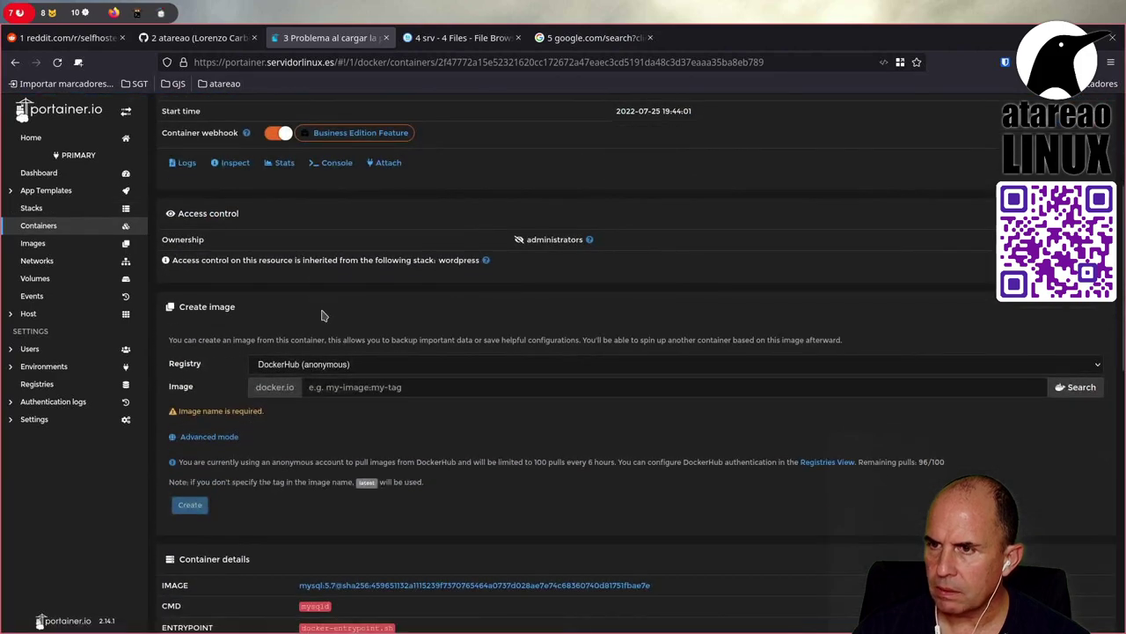
scroll(322, 315, "down", 2)
scroll(322, 315, "down", 4)
scroll(323, 315, "down", 3)
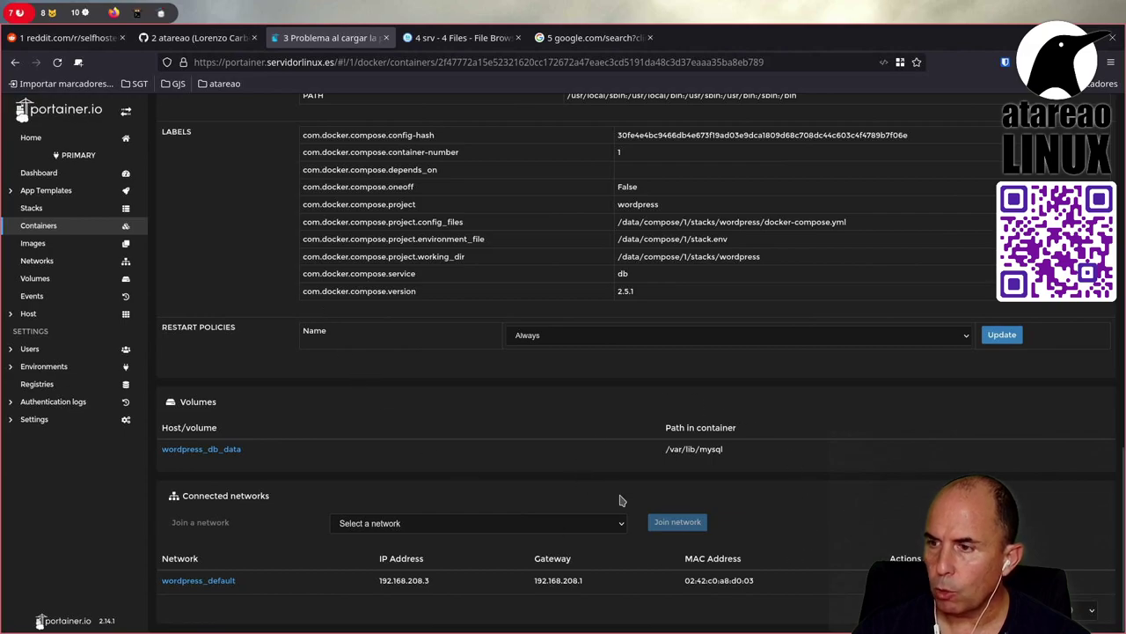
scroll(607, 475, "up", 7)
scroll(603, 468, "up", 2)
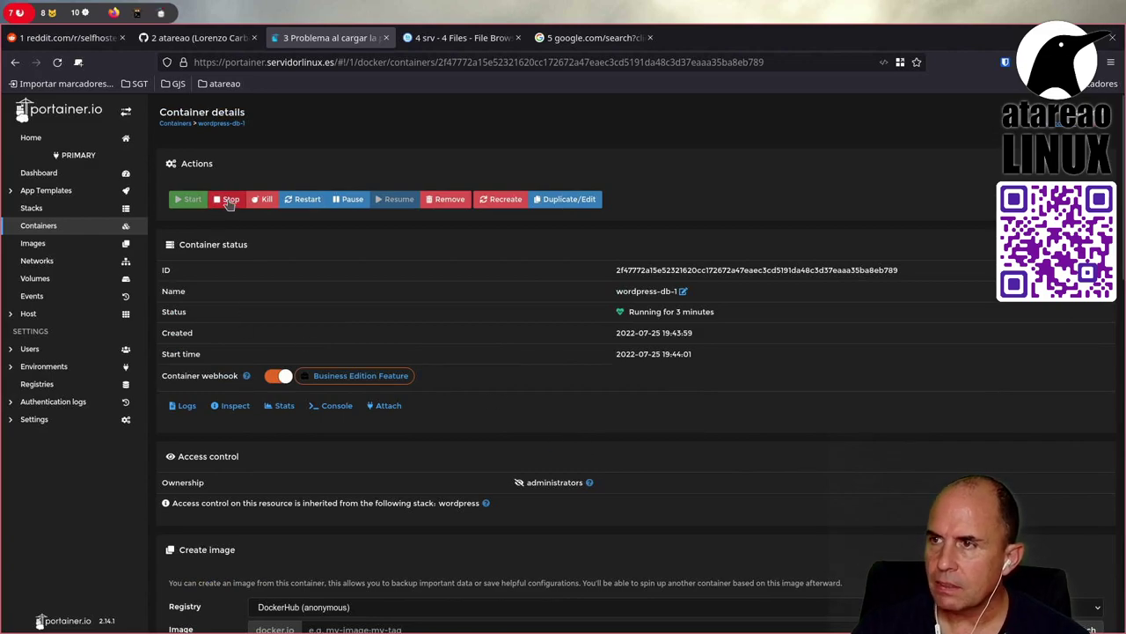
left_click(38, 226)
left_click(32, 210)
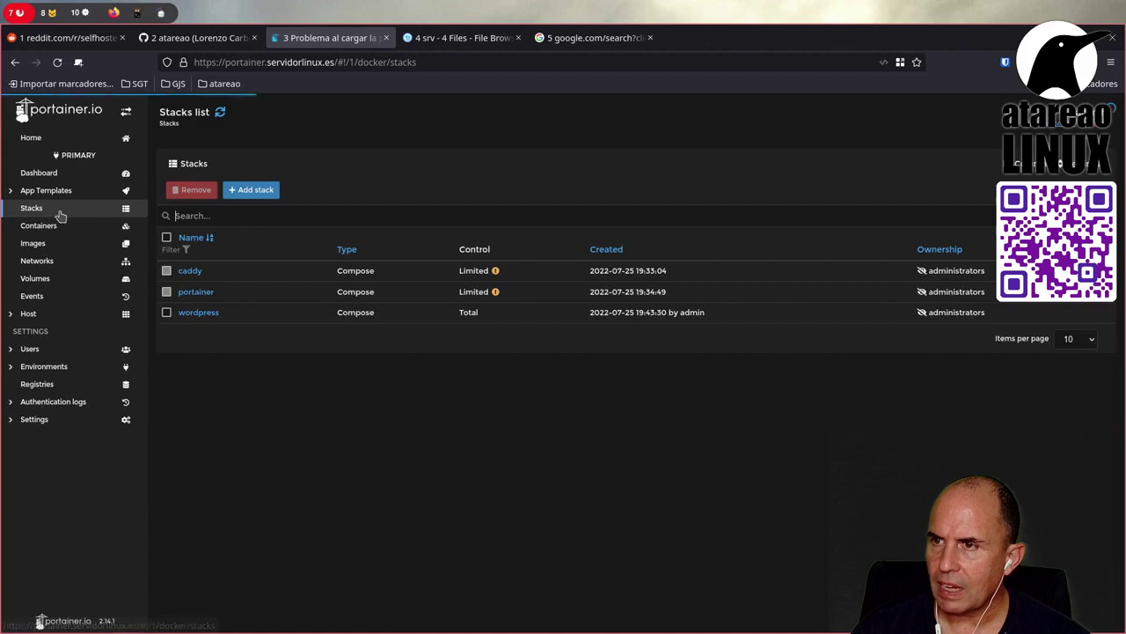
- Stop the wordpress stack
left_click(208, 312)
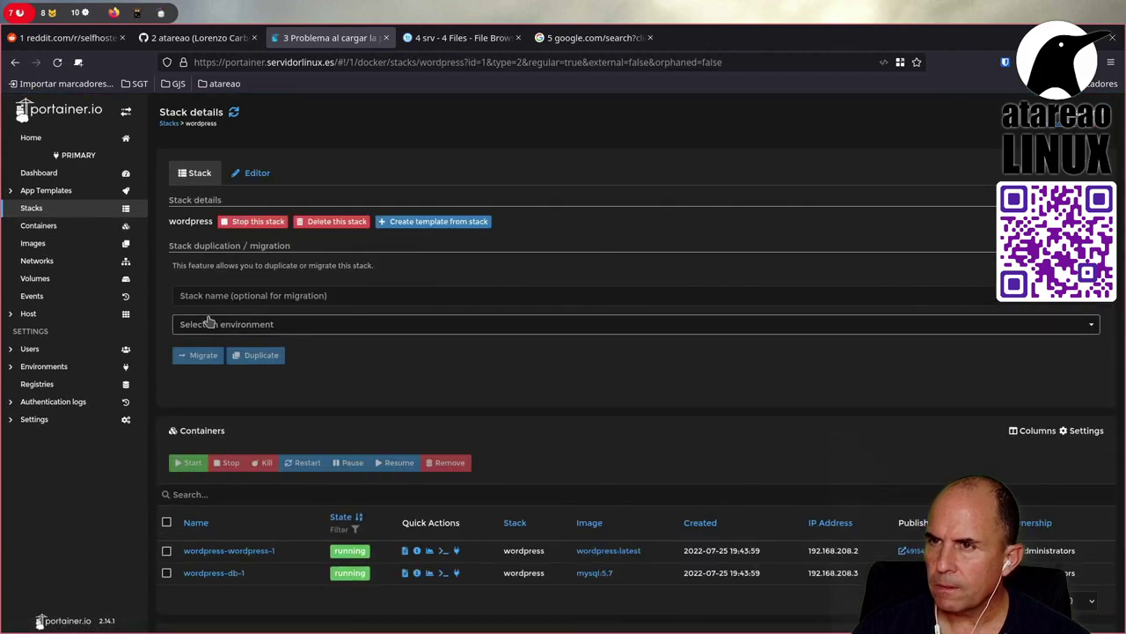
left_click(267, 223)
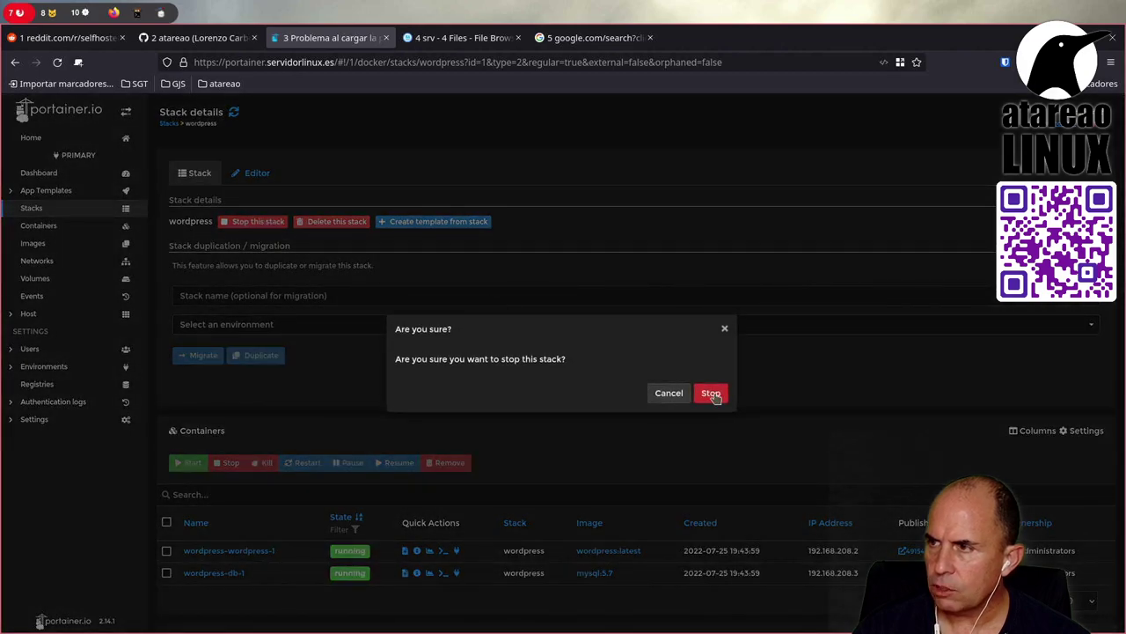
left_click(711, 395)
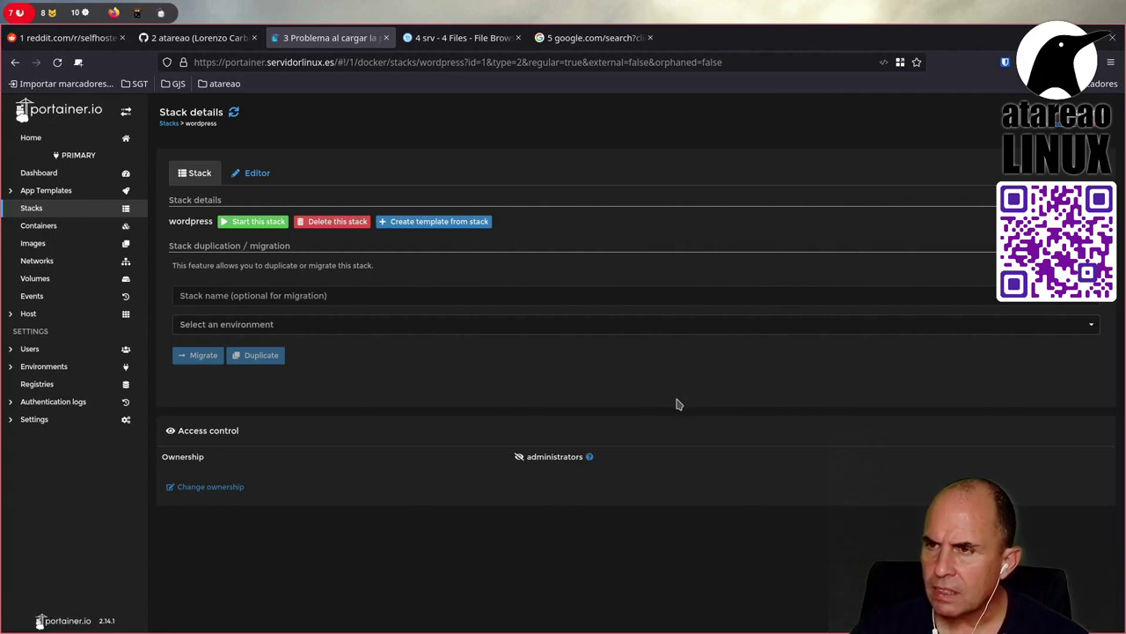
- Review the wordpress stack's compose file in the Editor
left_click(260, 174)
scroll(352, 202, "down", 3)
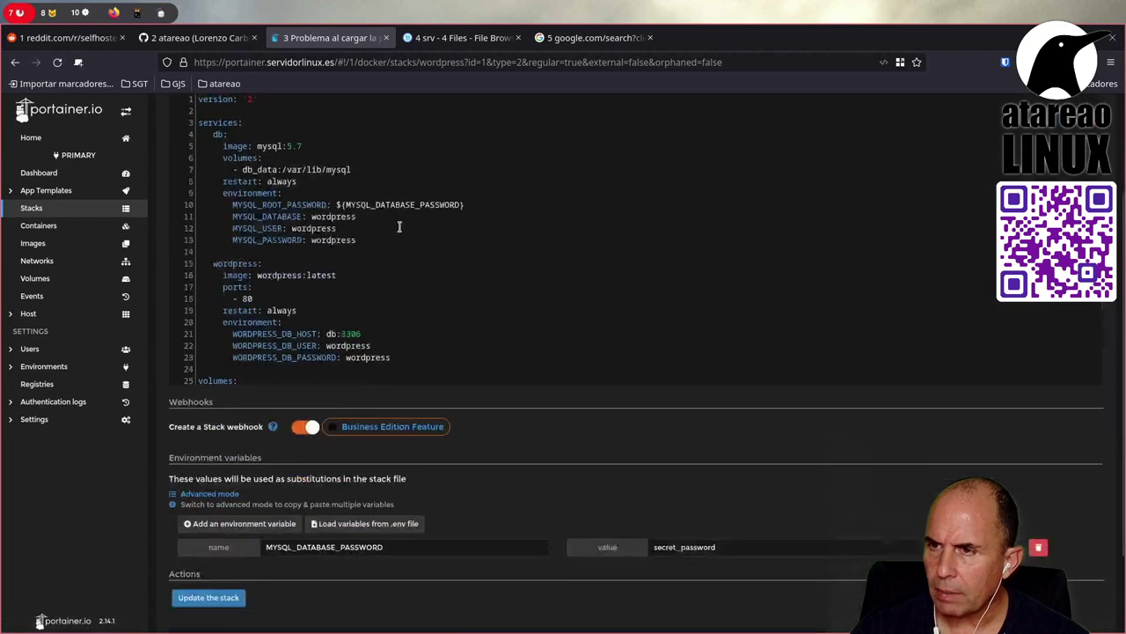
scroll(389, 217, "down", 3)
scroll(369, 207, "up", 4)
scroll(345, 196, "down", 1)
scroll(345, 197, "down", 3)
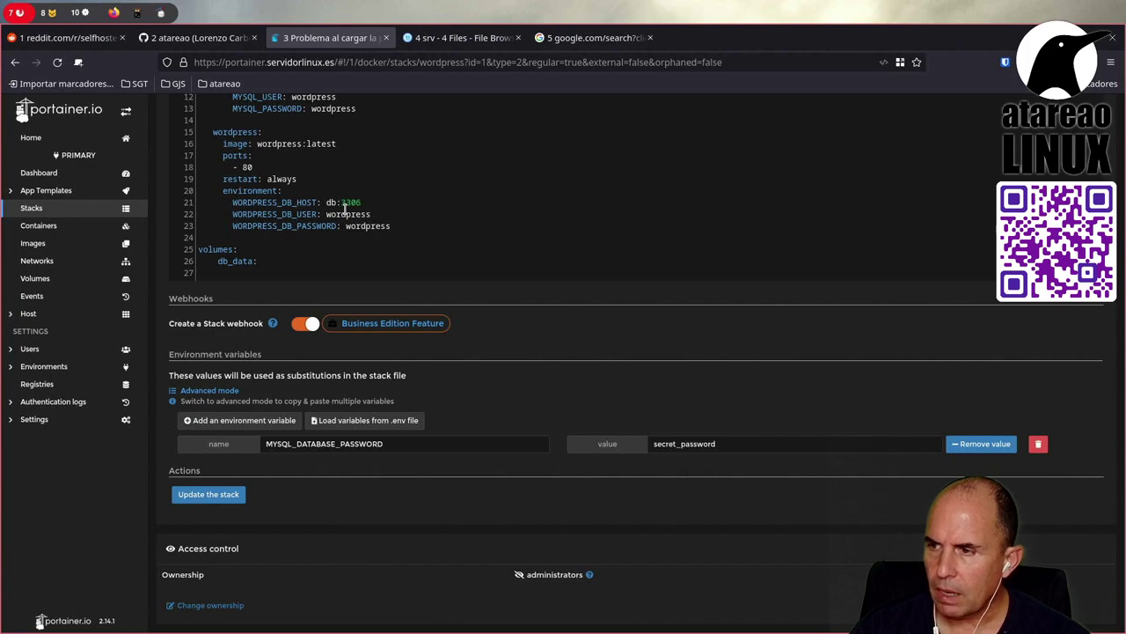
scroll(345, 206, "up", 1)
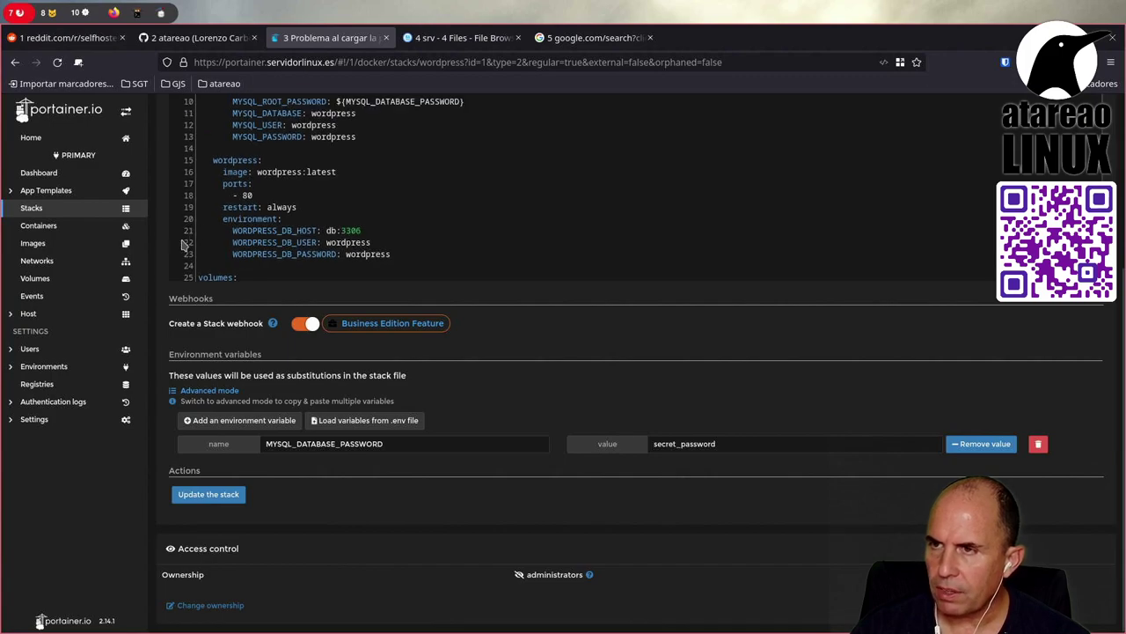
scroll(181, 245, "up", 6)
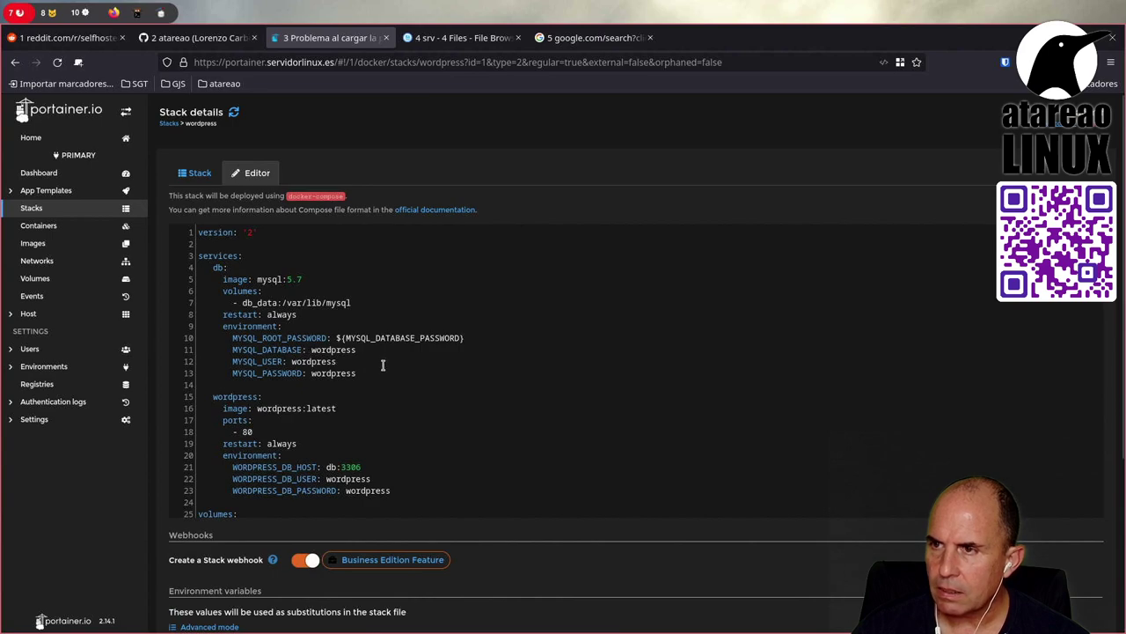
scroll(384, 364, "down", 1)
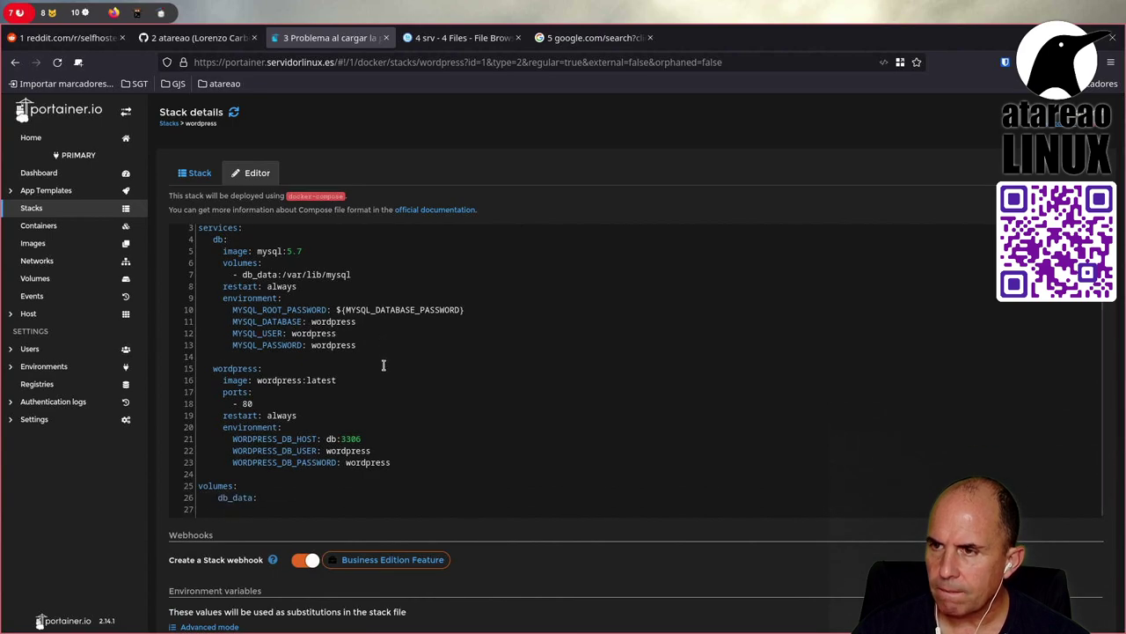
scroll(383, 365, "up", 1)
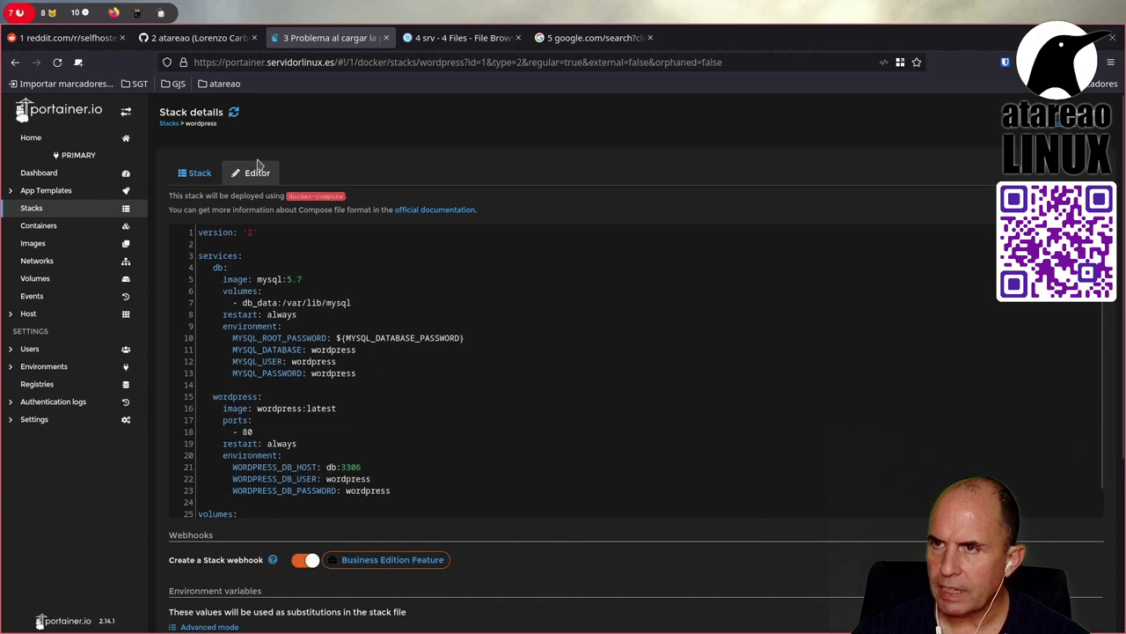
- Delete the wordpress stack along with its services
left_click(200, 174)
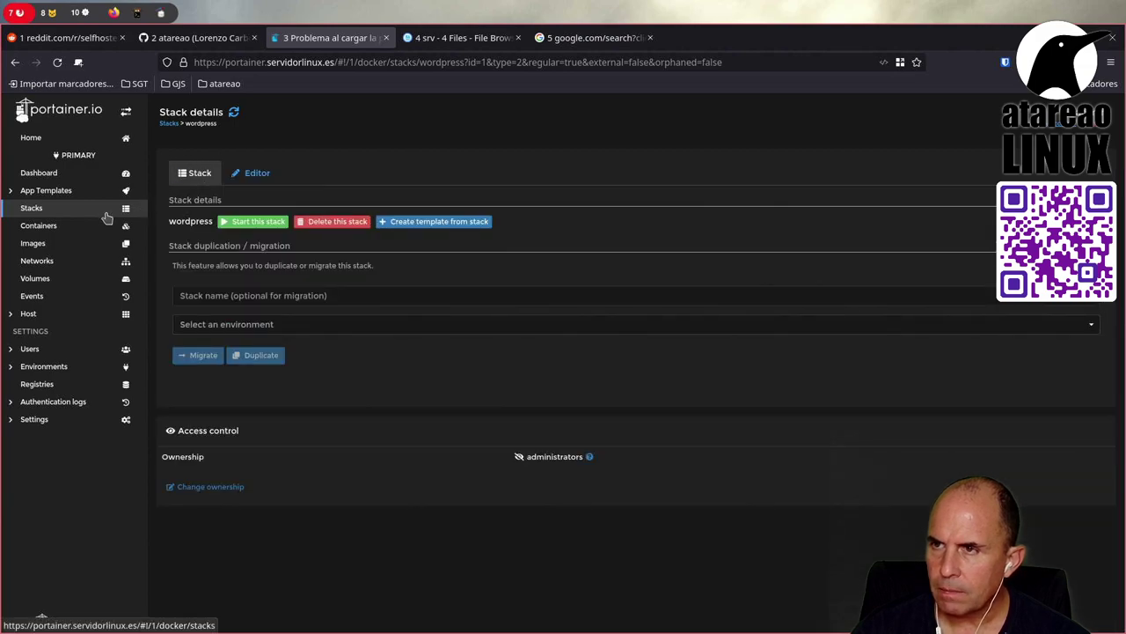
left_click(357, 228)
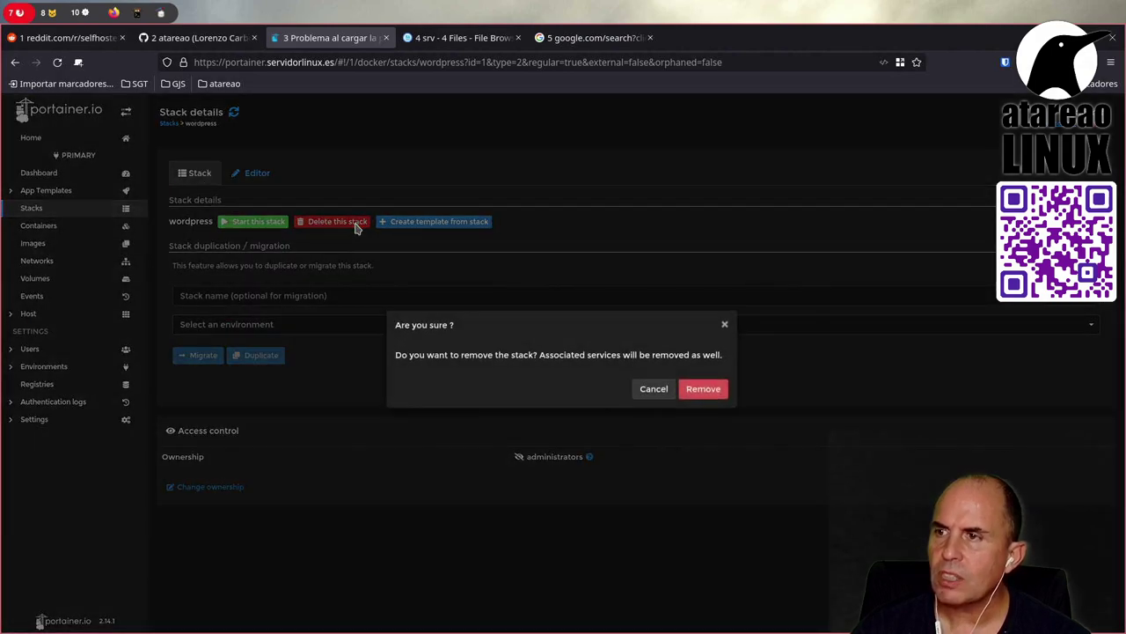
left_click(720, 392)
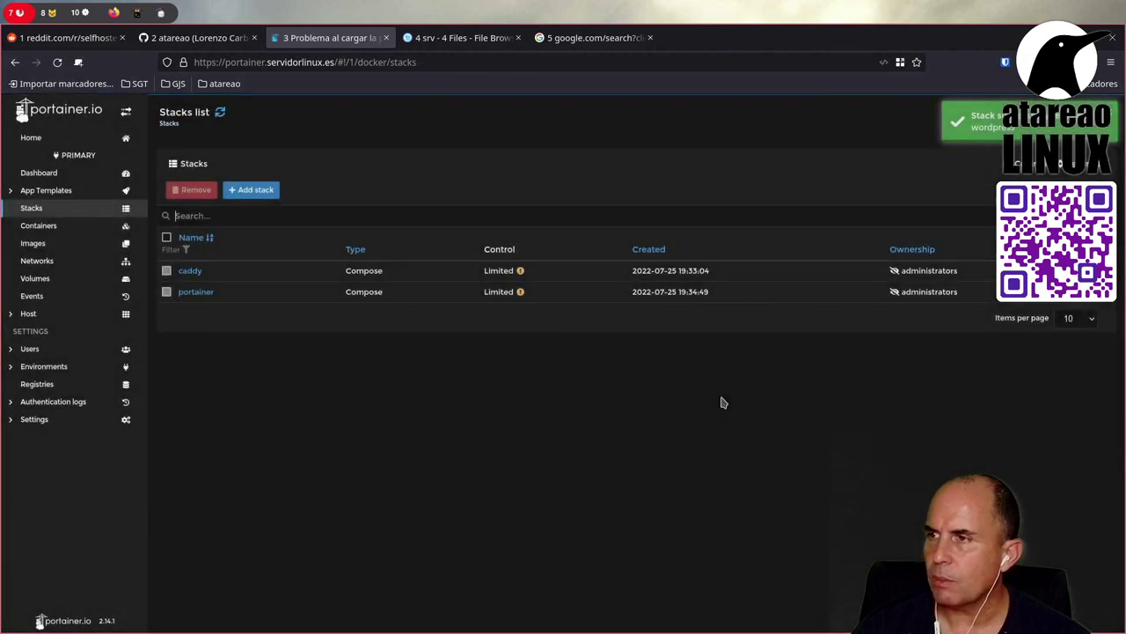
left_click(57, 190)
scroll(293, 251, "down", 10)
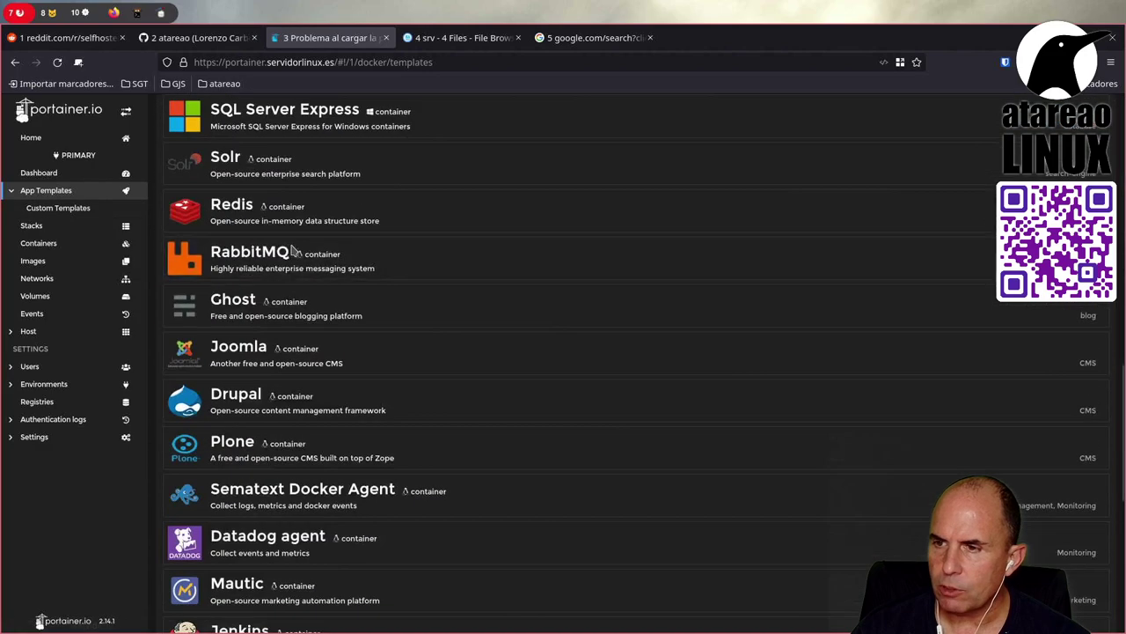
scroll(293, 250, "down", 5)
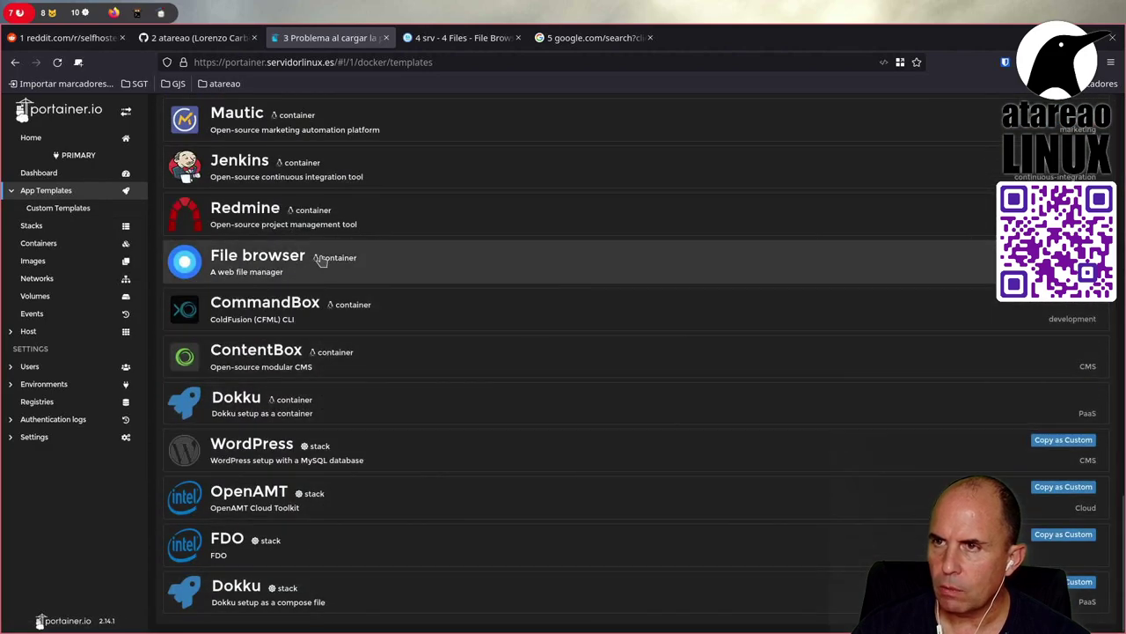
scroll(319, 246, "up", 3)
scroll(317, 234, "down", 3)
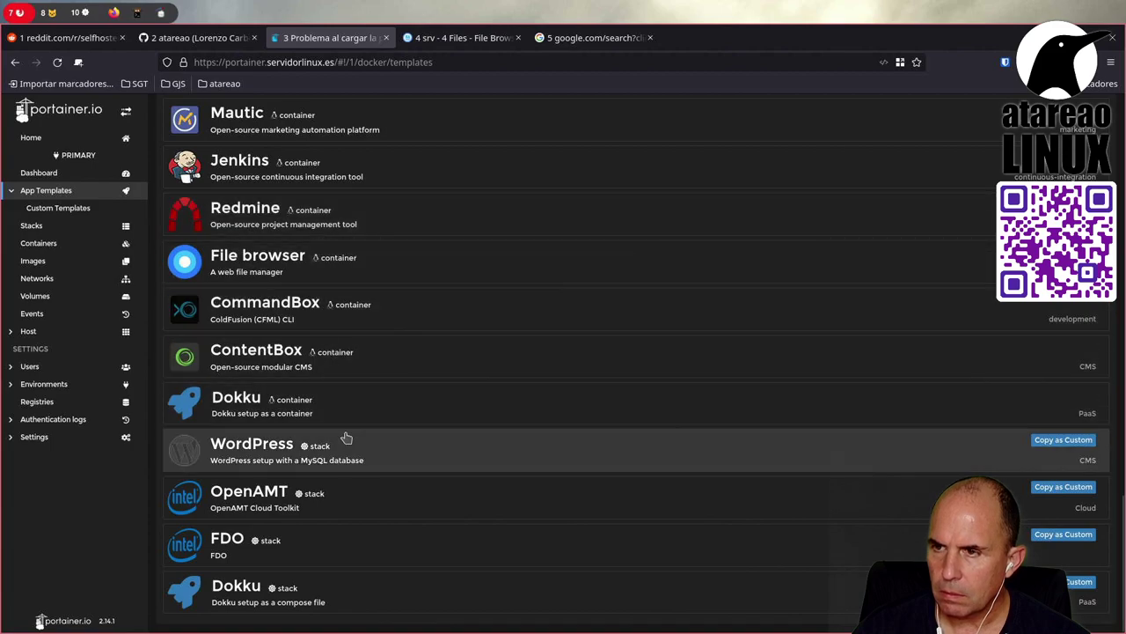
left_click(357, 458)
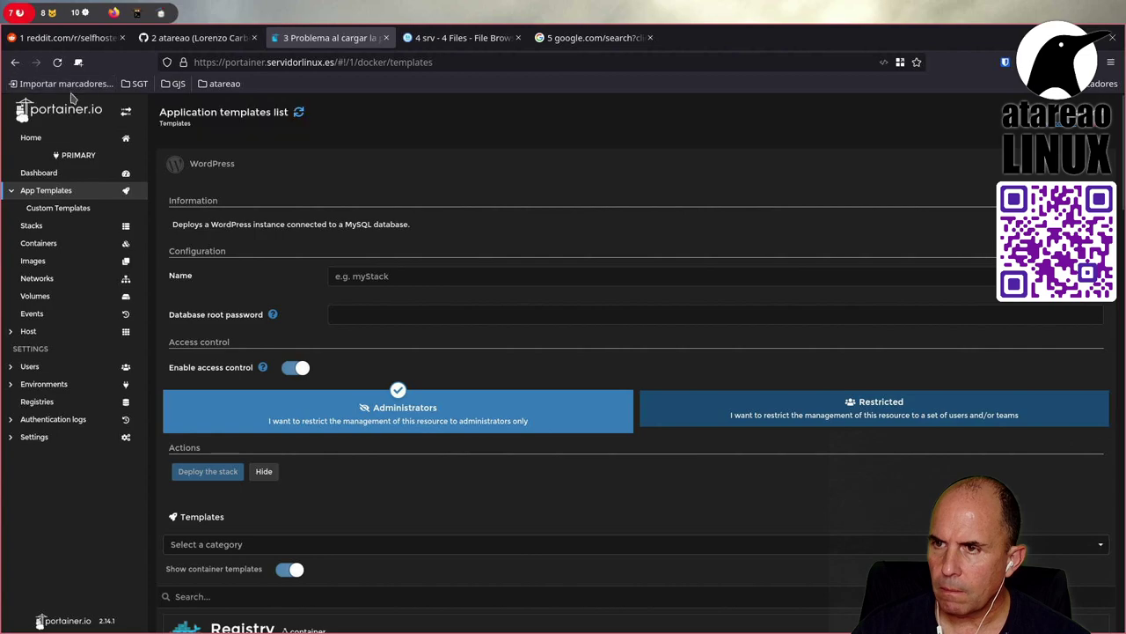
left_click(401, 276)
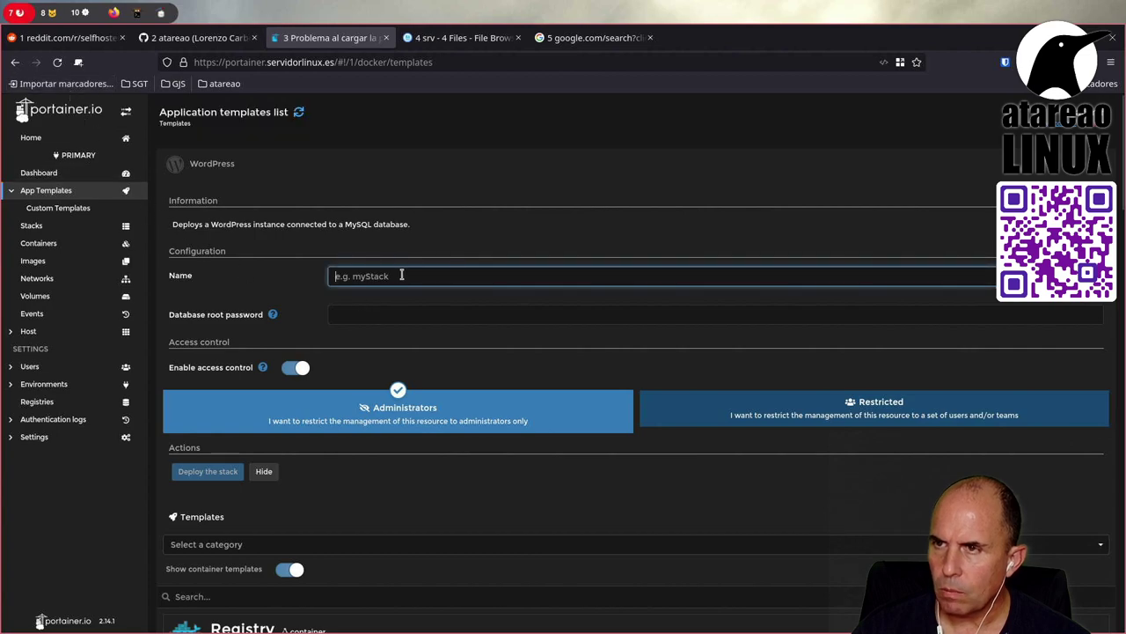
scroll(401, 275, "down", 3)
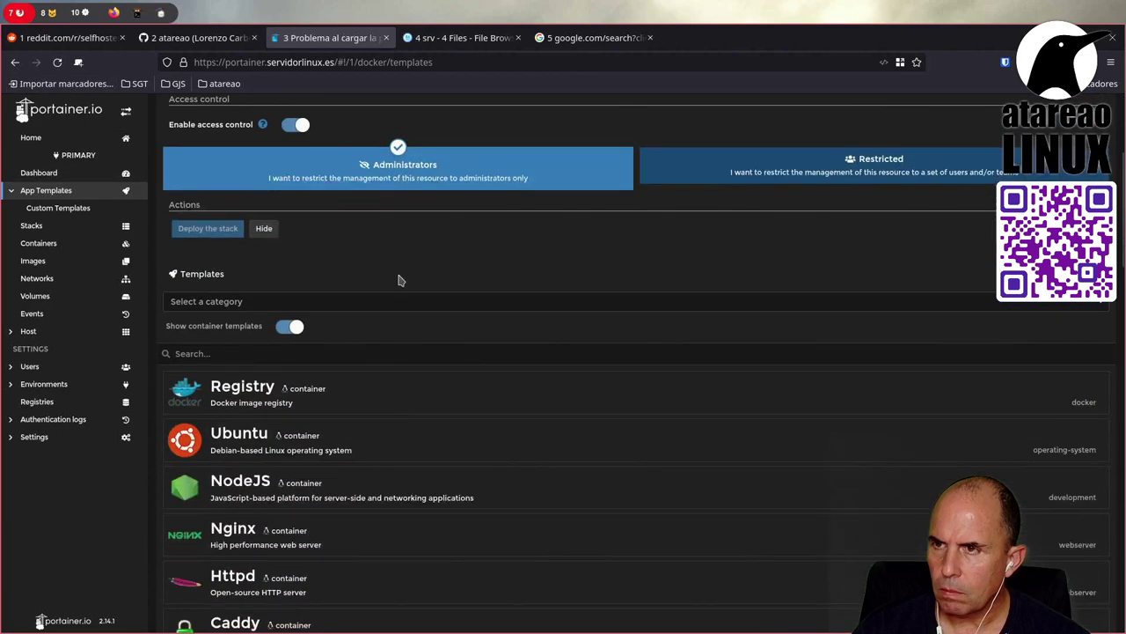
scroll(400, 279, "up", 2)
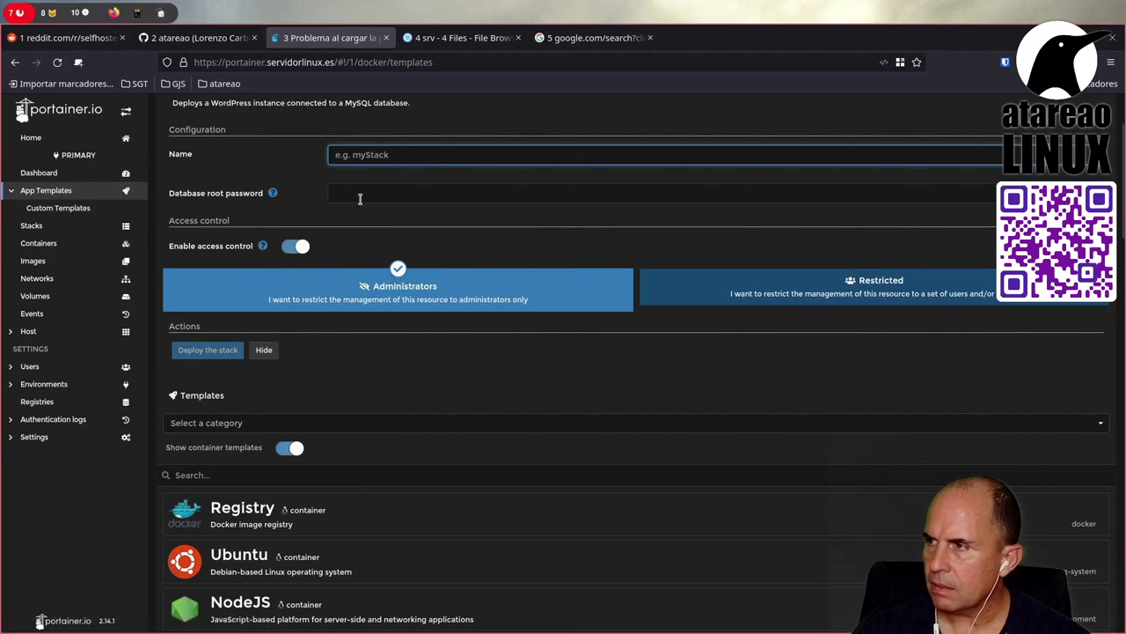
scroll(360, 199, "down", 3)
scroll(361, 204, "down", 5)
scroll(363, 212, "down", 5)
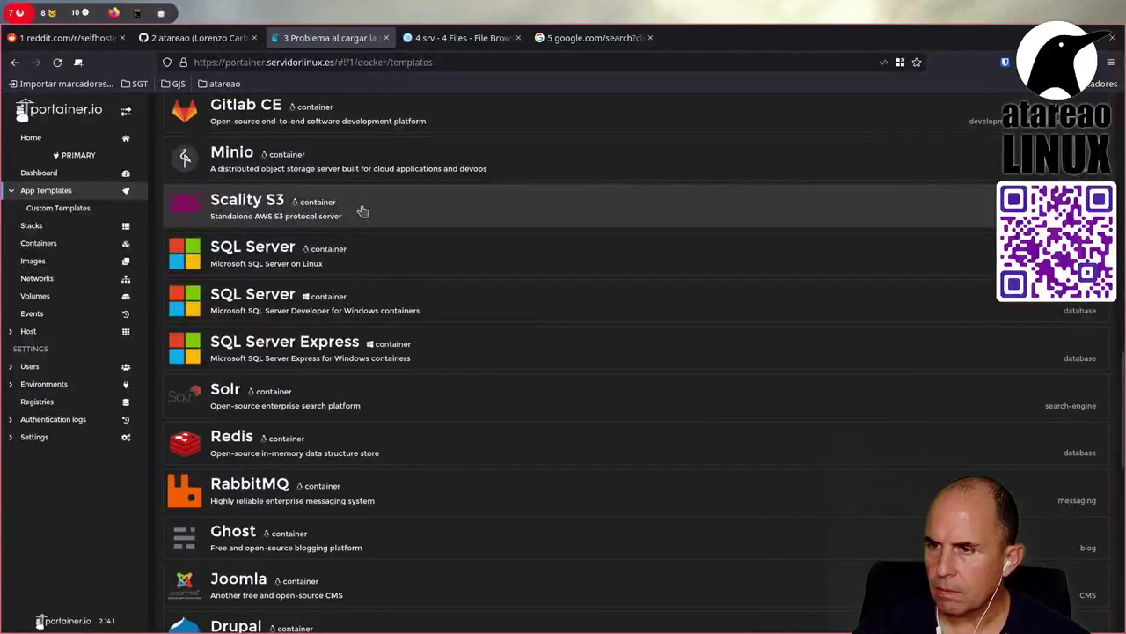
scroll(363, 209, "down", 5)
scroll(360, 209, "up", 15)
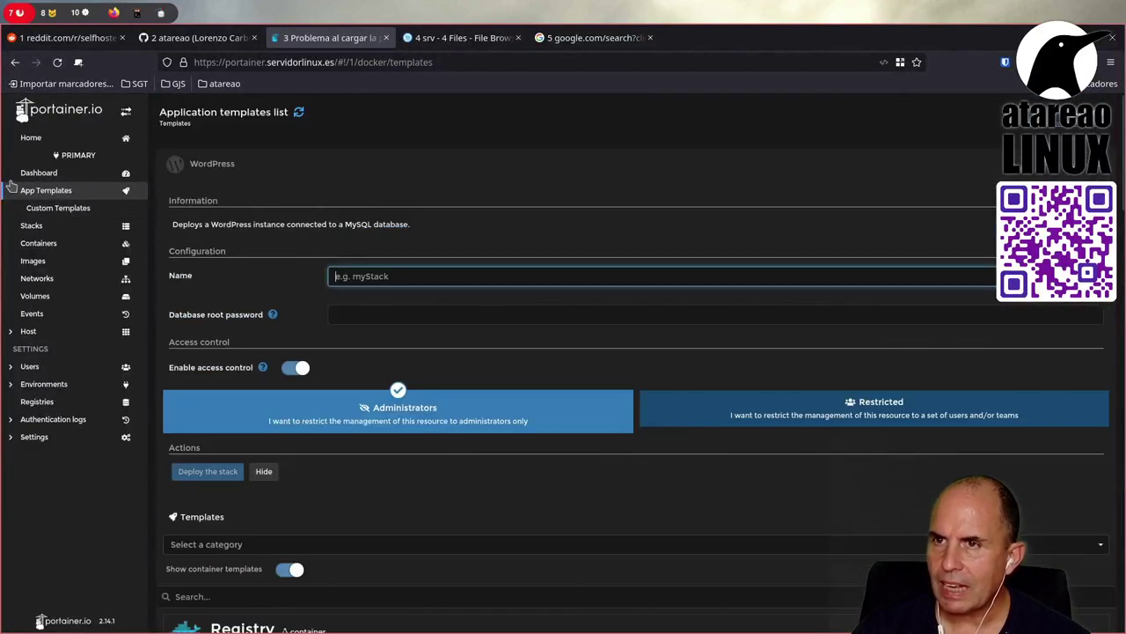
- Browse the App Templates list, including Registry, Ubuntu, NodeJS, Nginx, MySQL and PostgreSQL
left_click(68, 209)
left_click(70, 191)
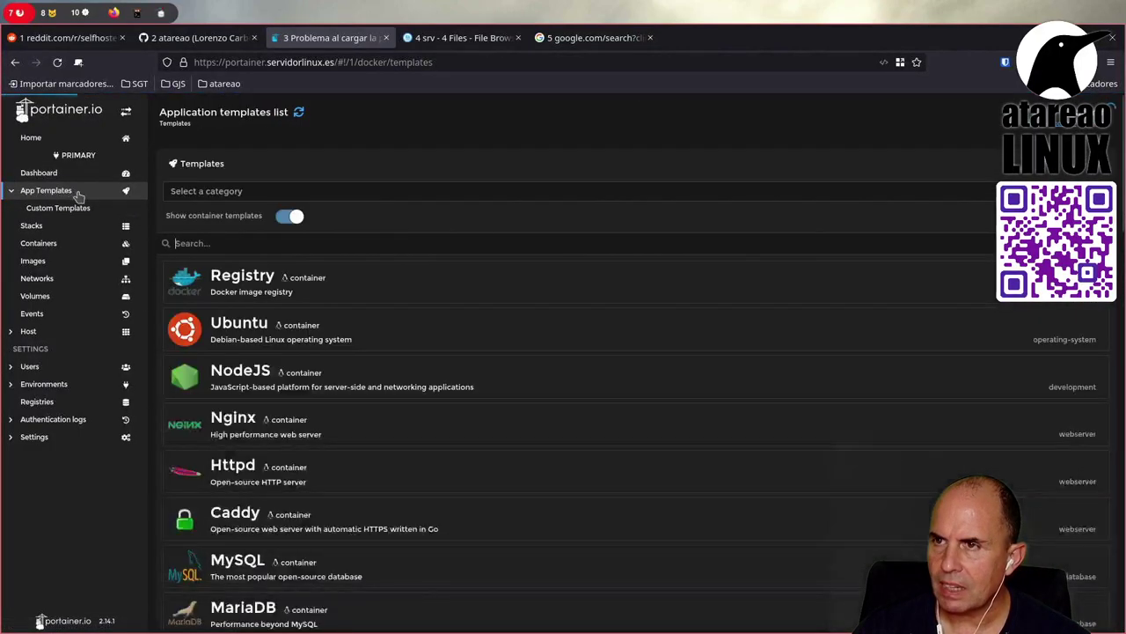
scroll(350, 300, "down", 4)
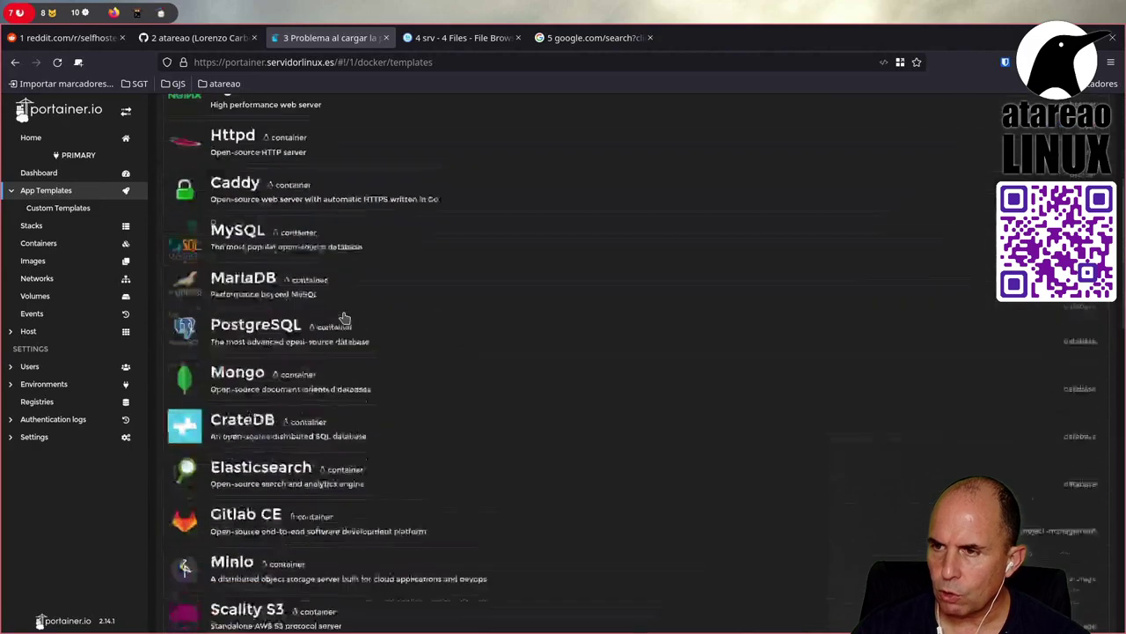
scroll(344, 318, "down", 3)
scroll(344, 317, "down", 5)
scroll(345, 316, "down", 3)
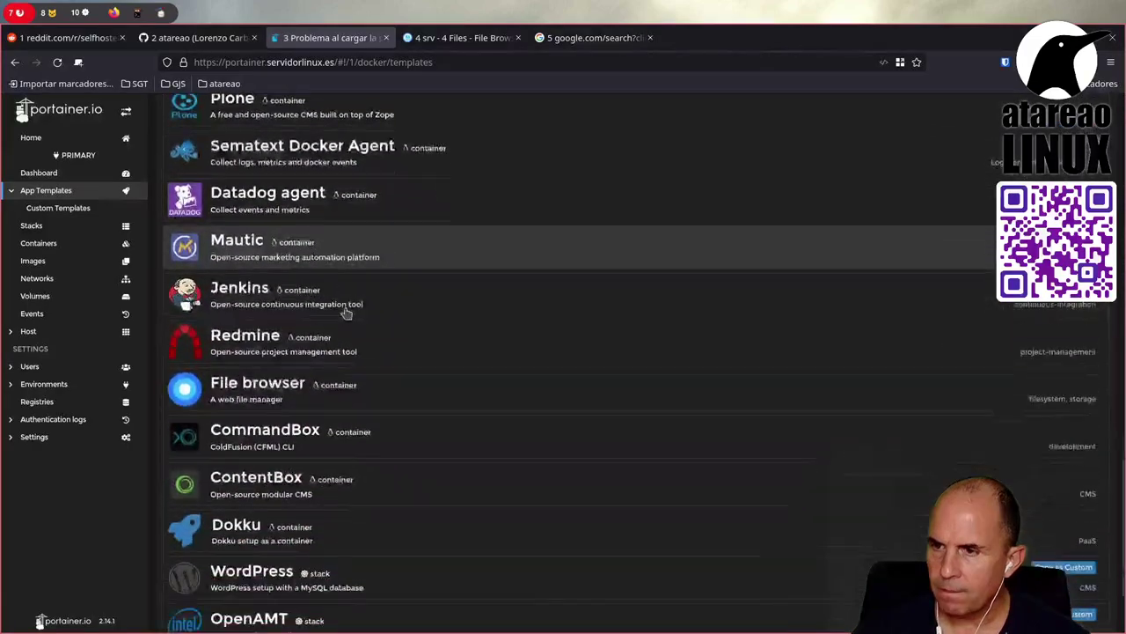
scroll(345, 312, "down", 2)
scroll(345, 312, "up", 3)
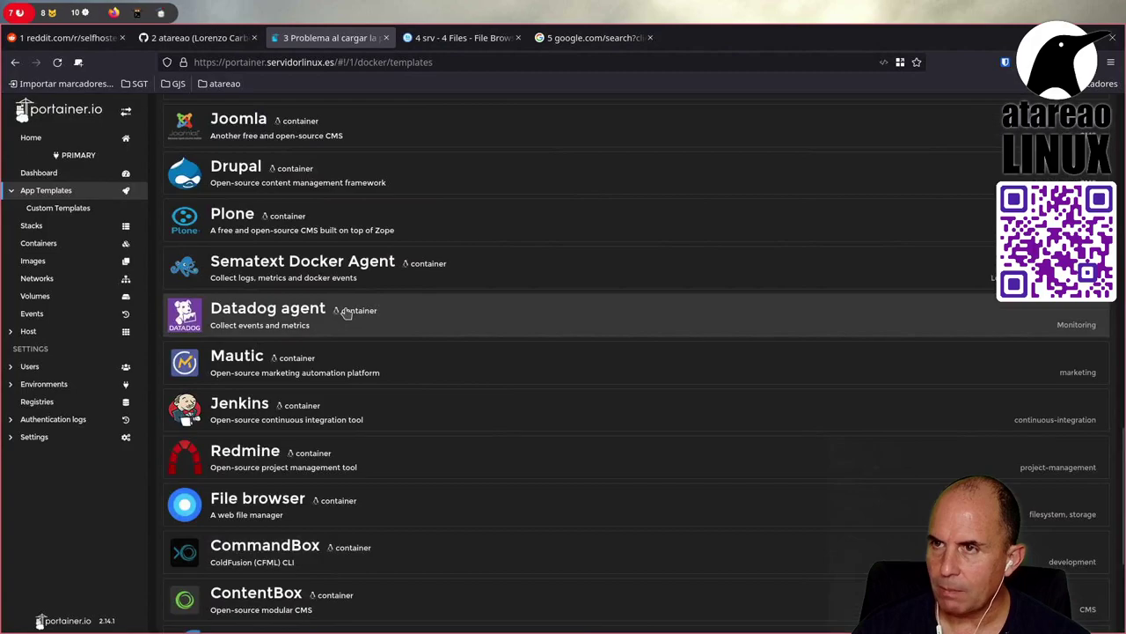
scroll(399, 365, "down", 3)
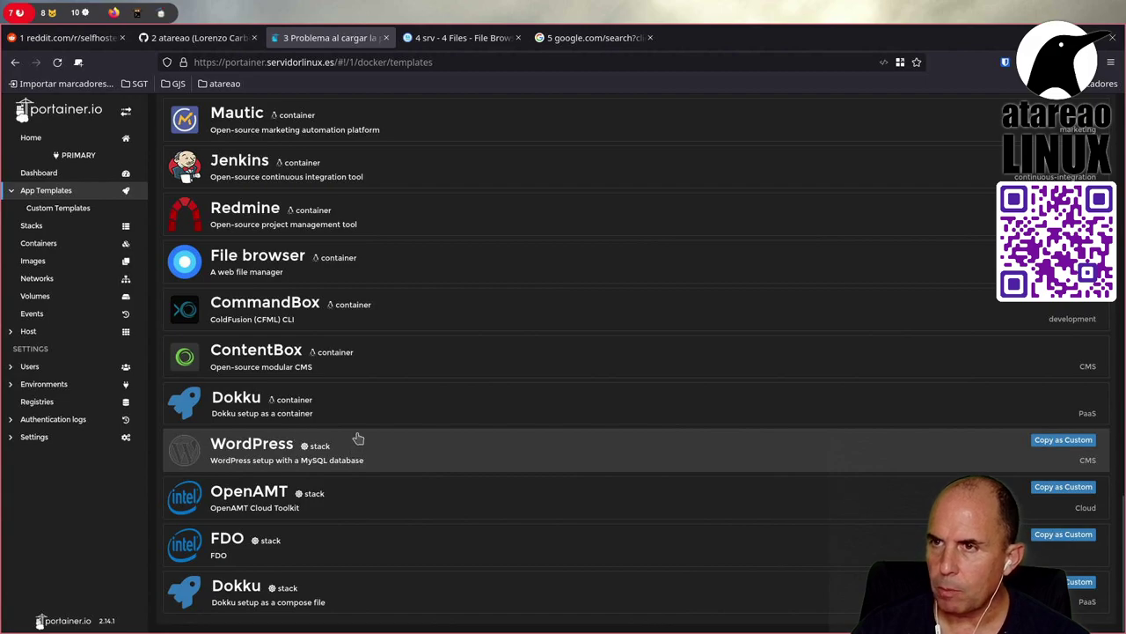
scroll(352, 407, "up", 3)
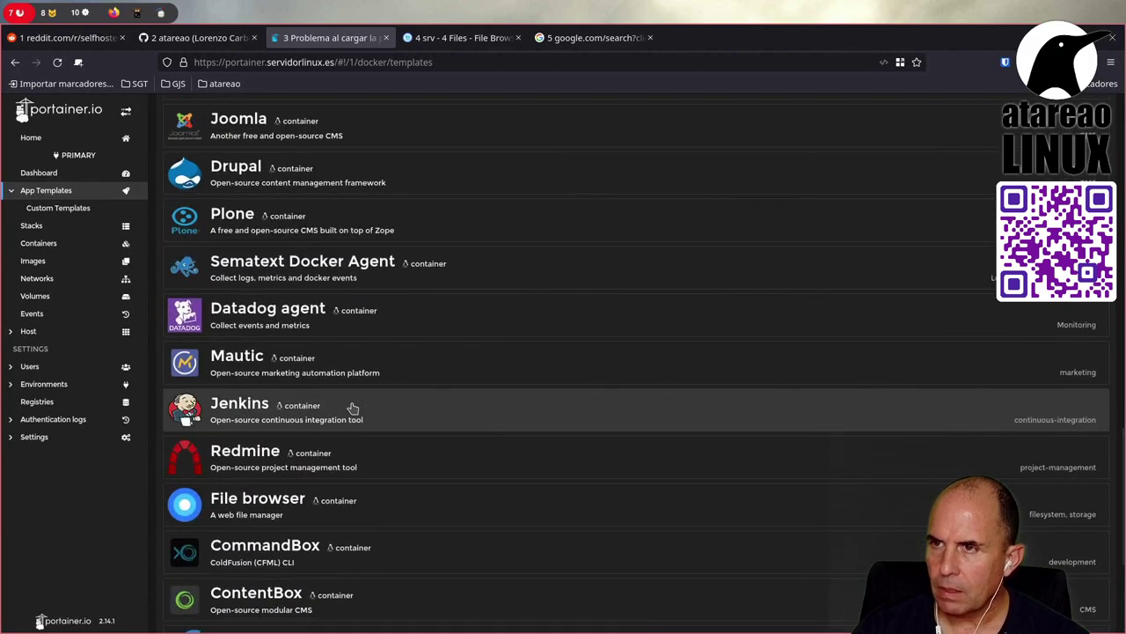
scroll(352, 407, "up", 2)
scroll(352, 408, "up", 3)
scroll(352, 408, "up", 1)
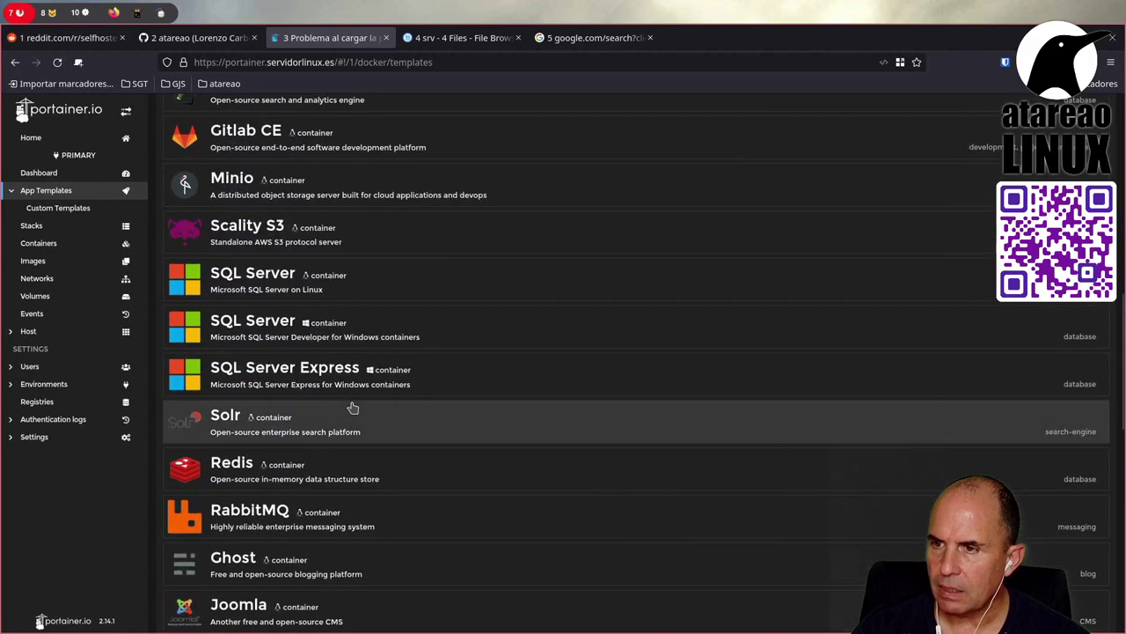
scroll(352, 407, "down", 2)
scroll(315, 344, "up", 1)
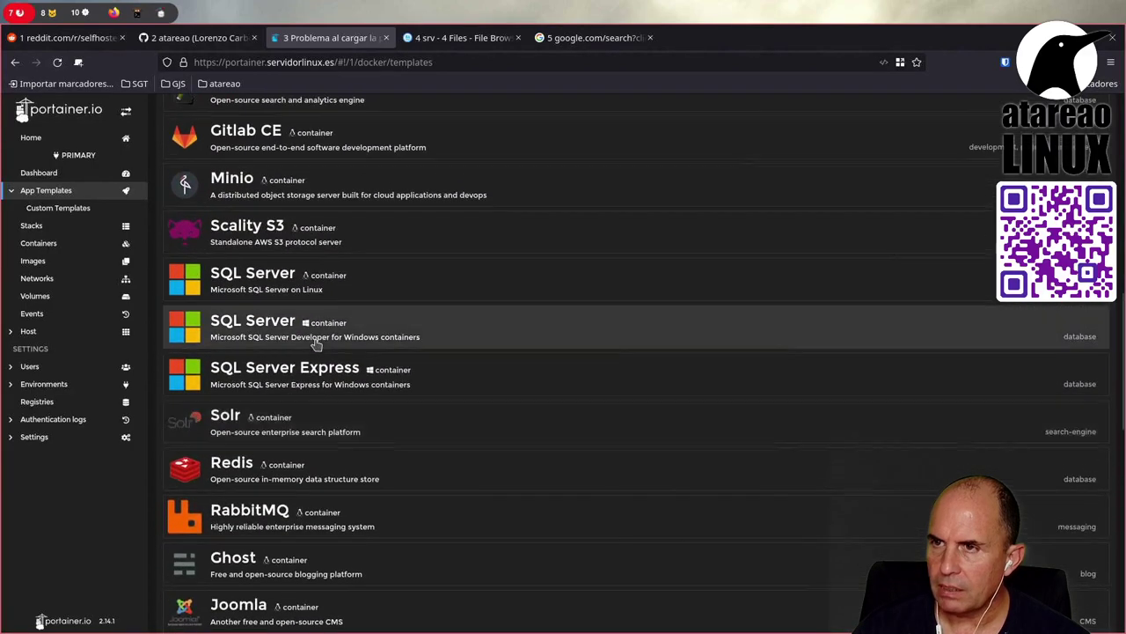
scroll(315, 344, "up", 2)
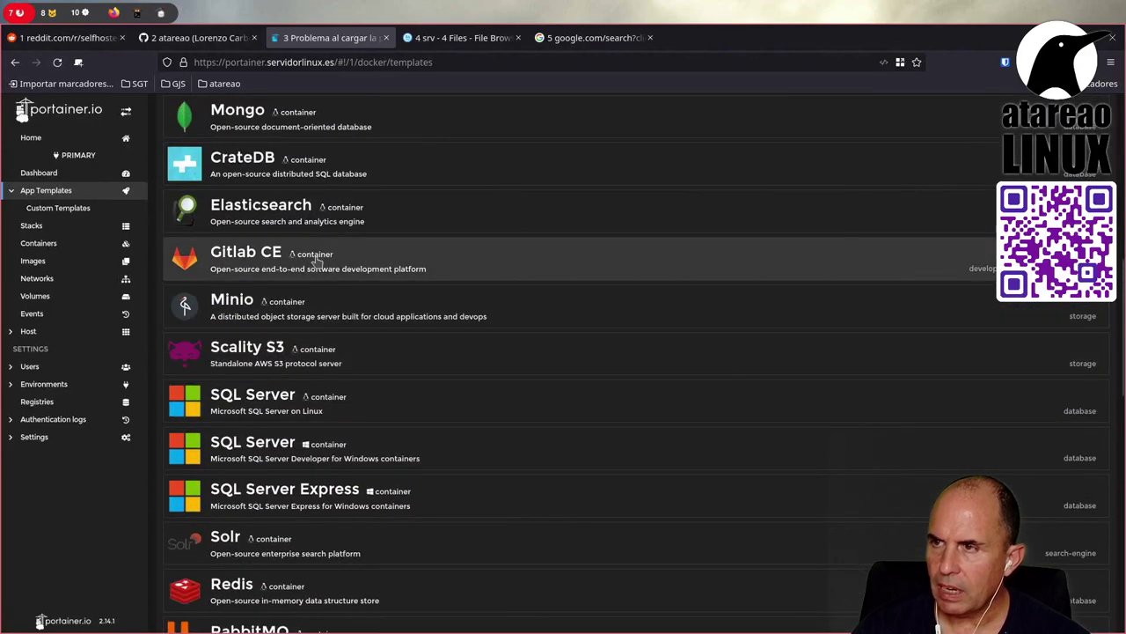
scroll(317, 261, "up", 2)
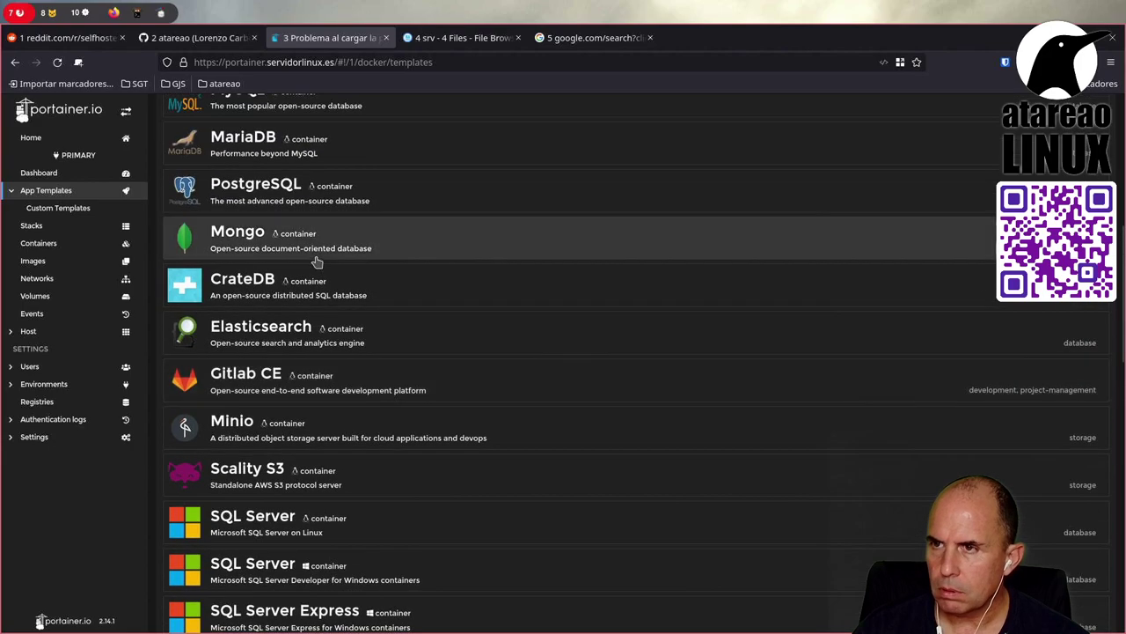
scroll(447, 292, "up", 2)
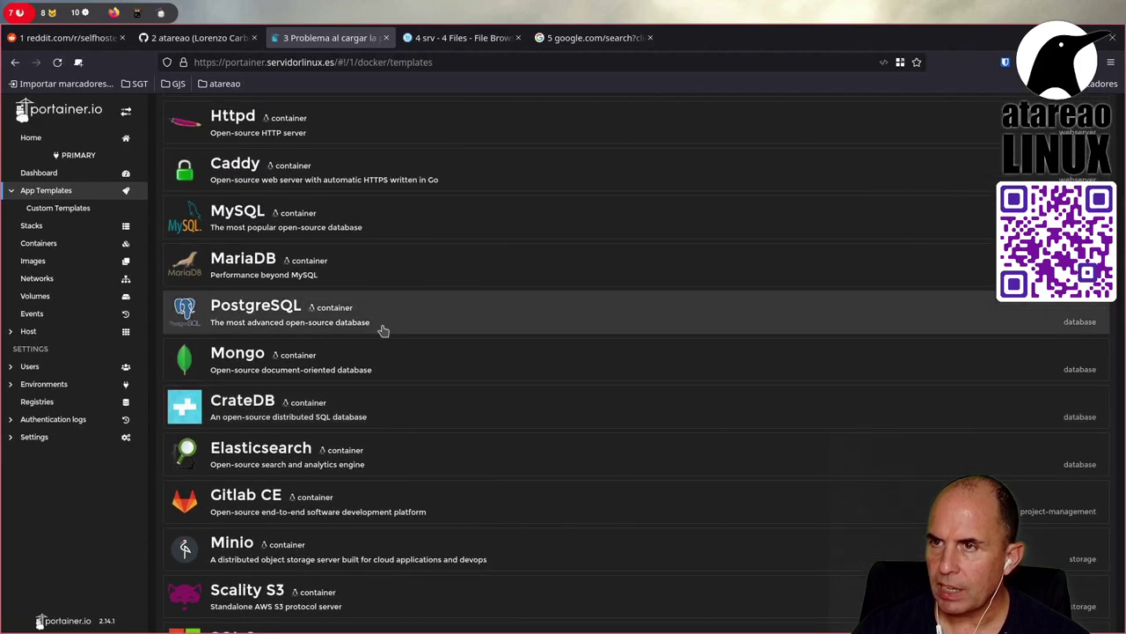
scroll(384, 330, "up", 2)
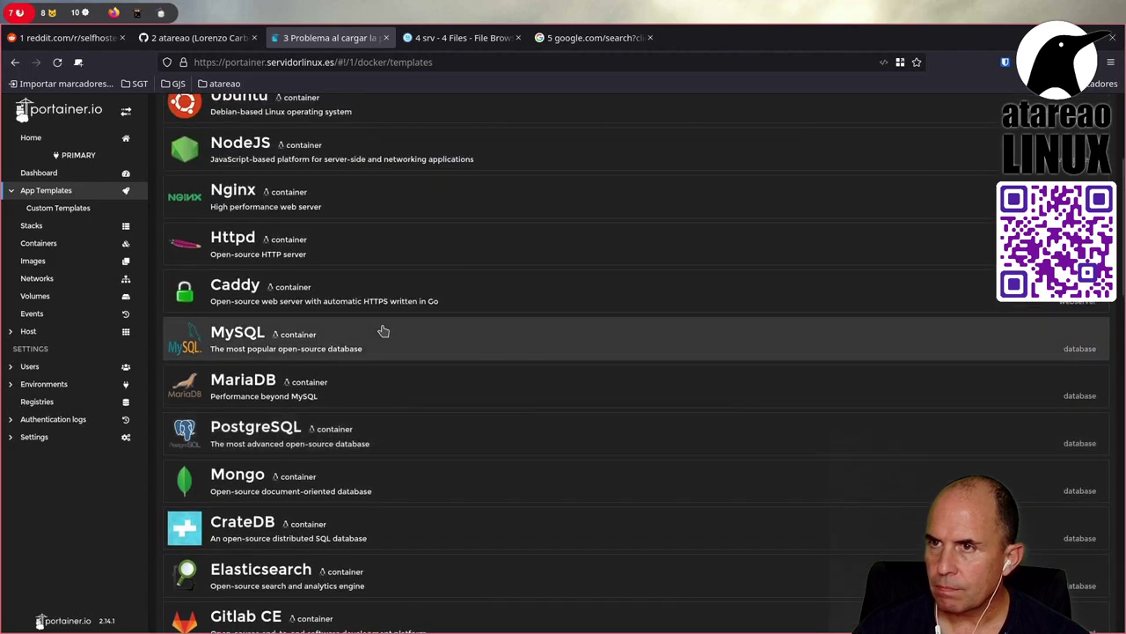
scroll(384, 330, "up", 2)
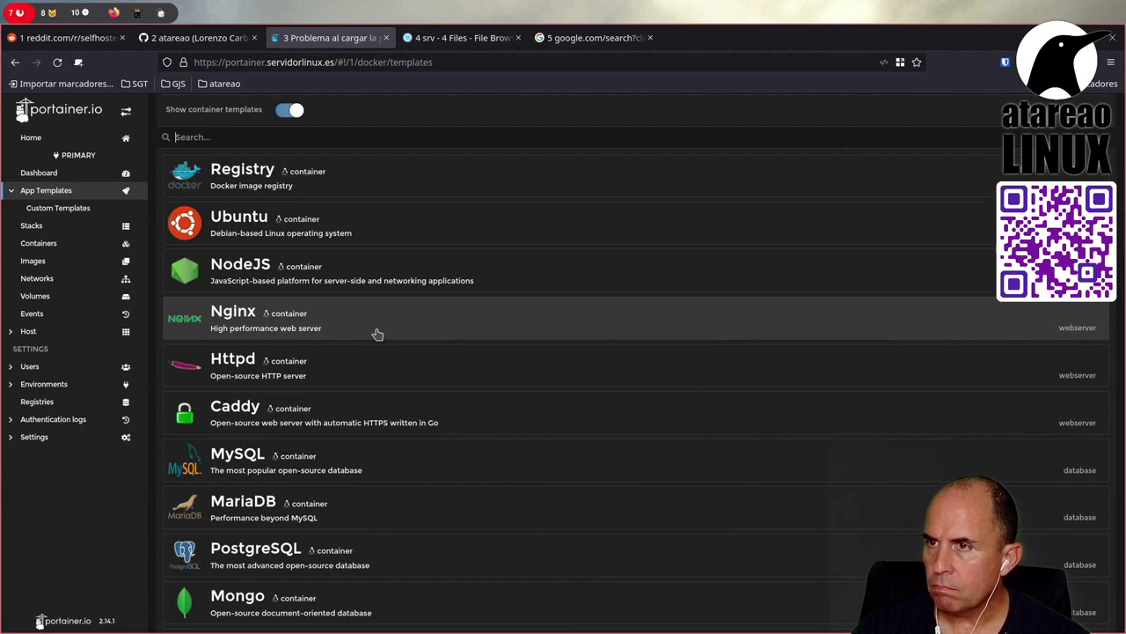
- Open the Nginx template, name the container nginx, and attach it to the proxy network
left_click(376, 334)
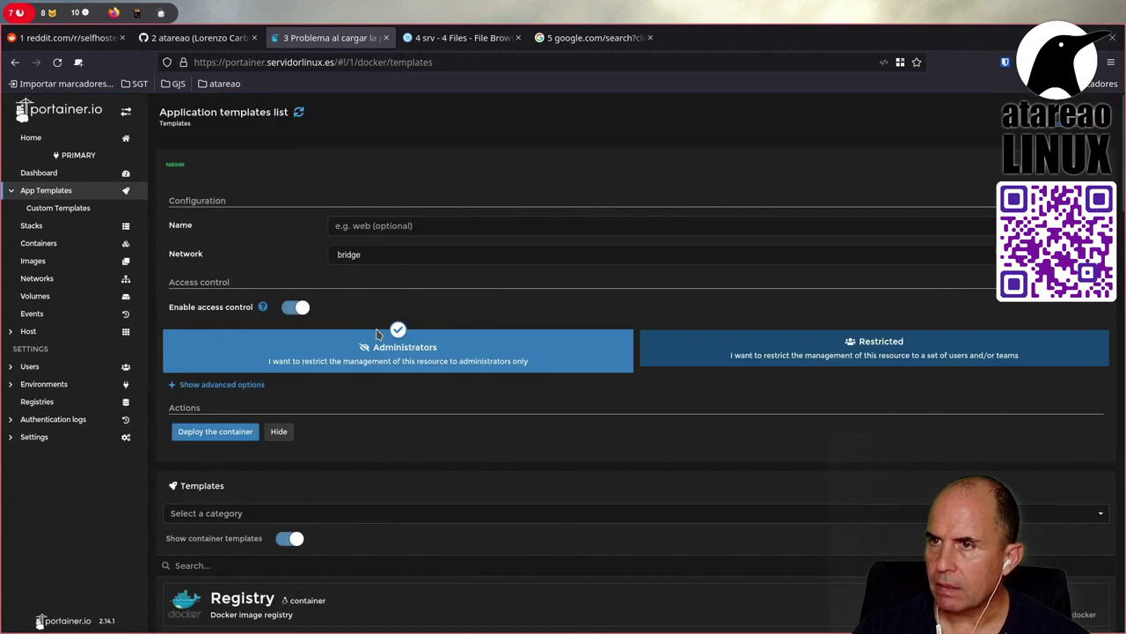
left_click(413, 225)
type("n")
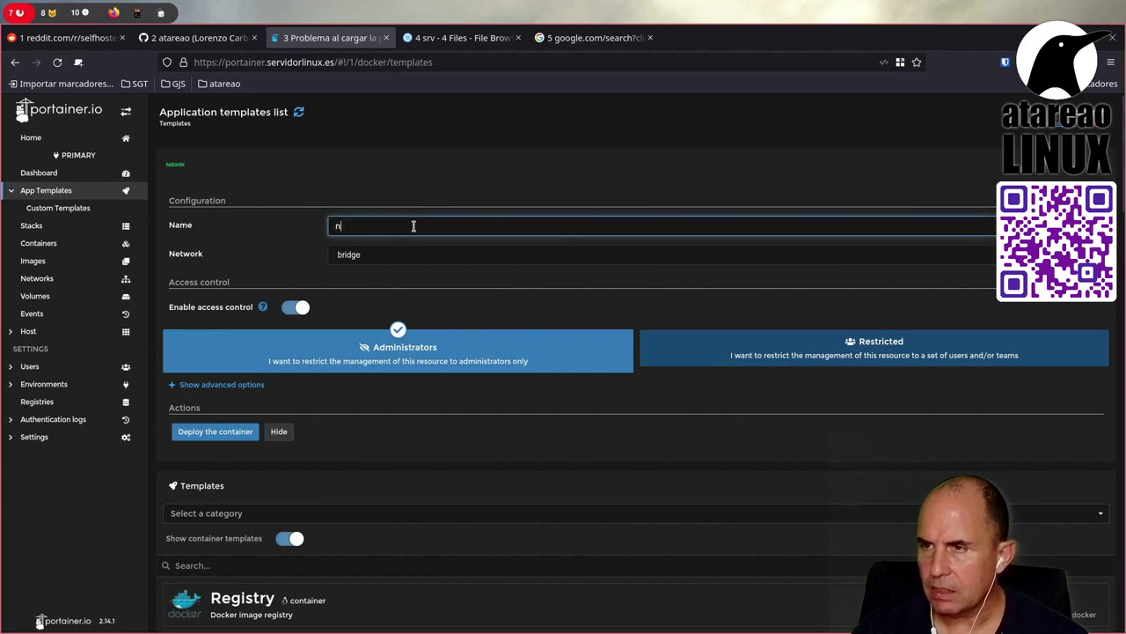
type("gins")
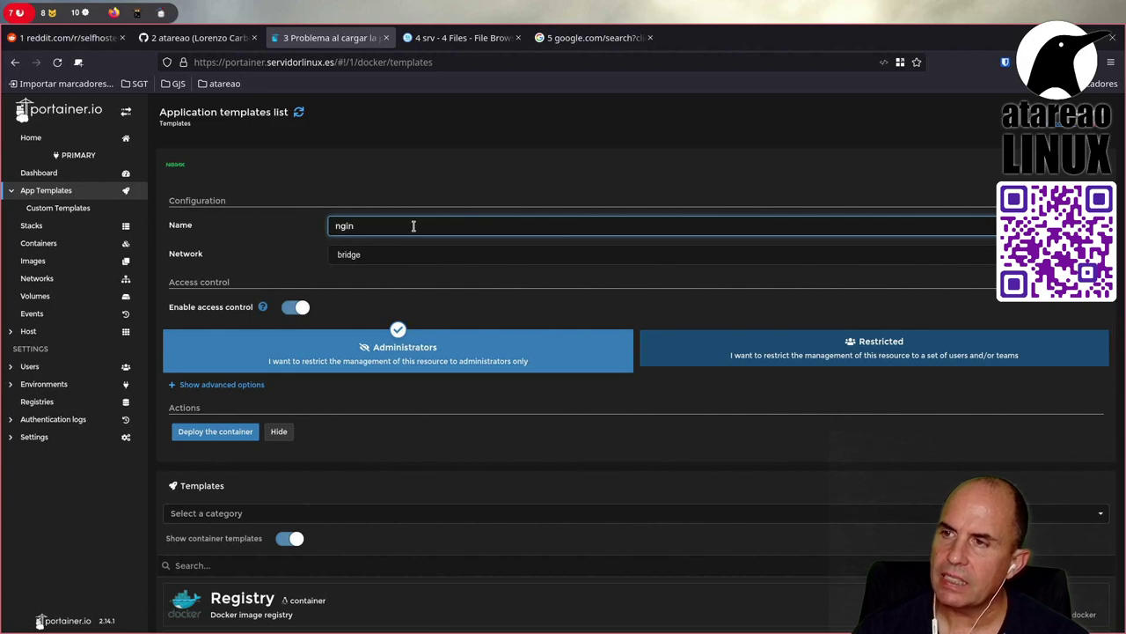
left_click(378, 254)
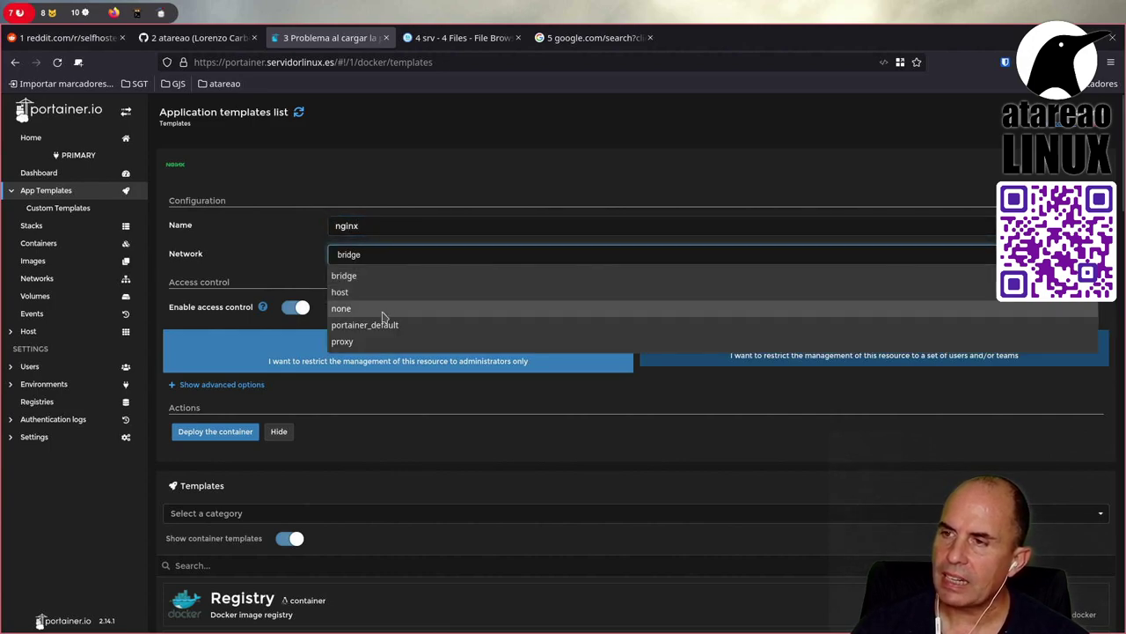
left_click(382, 343)
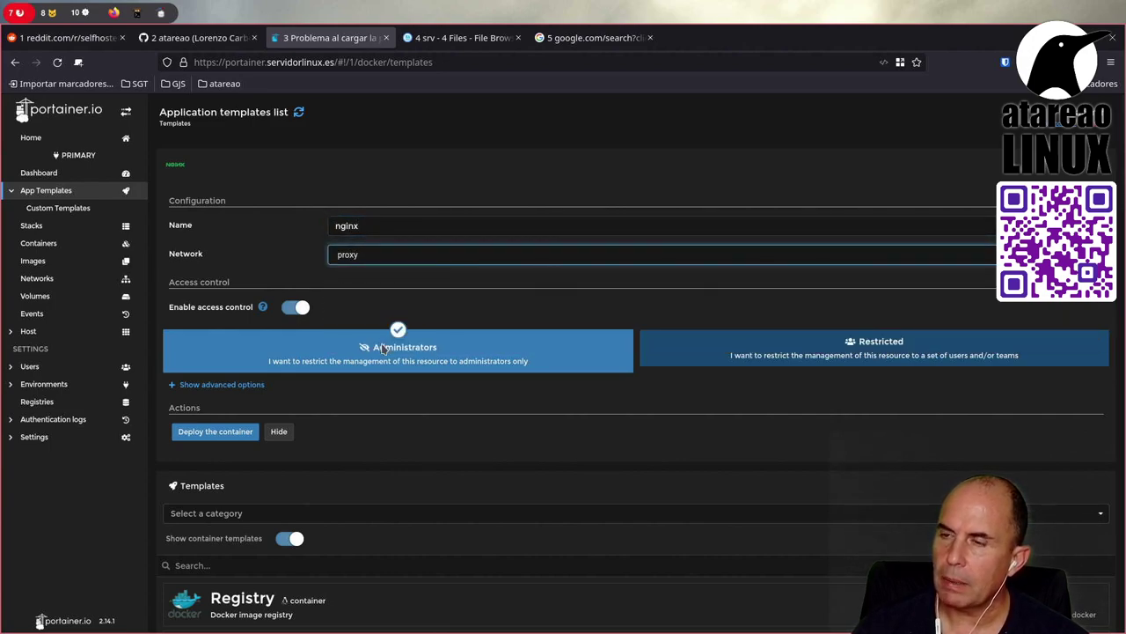
- Show the advanced options and add an empty label row
scroll(327, 341, "down", 3)
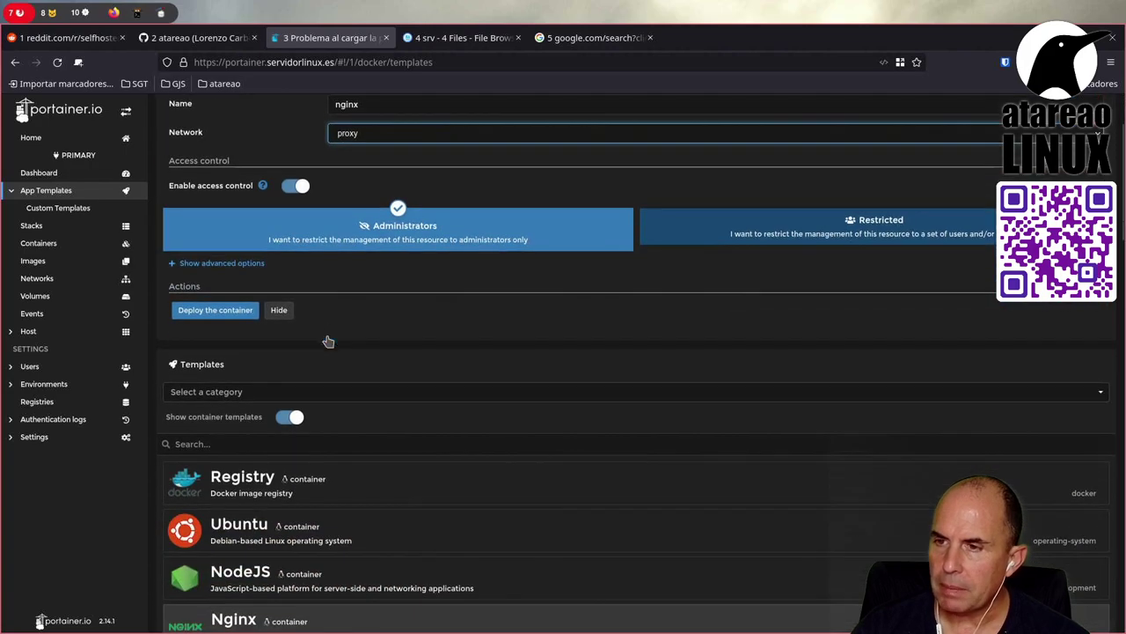
scroll(327, 342, "up", 3)
left_click(255, 385)
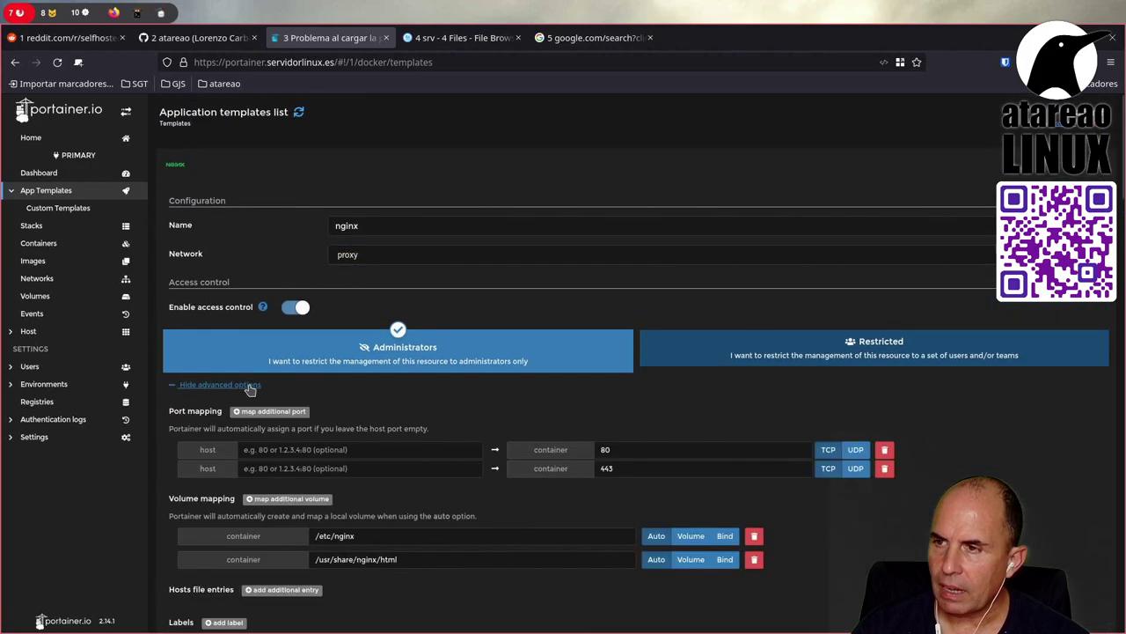
scroll(282, 406, "down", 6)
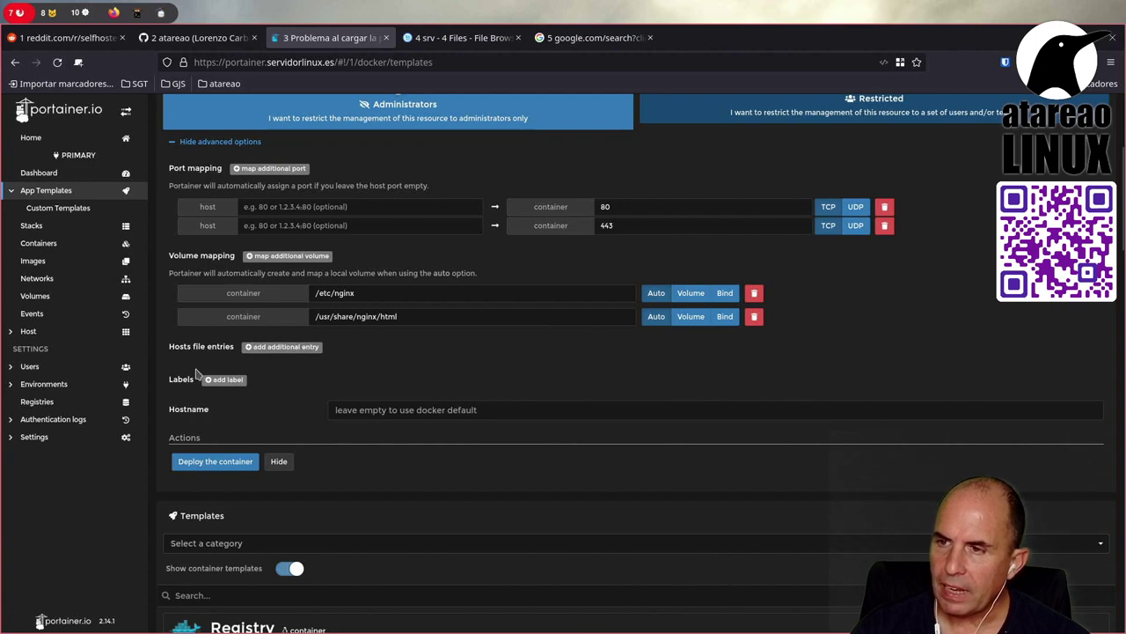
left_click(227, 380)
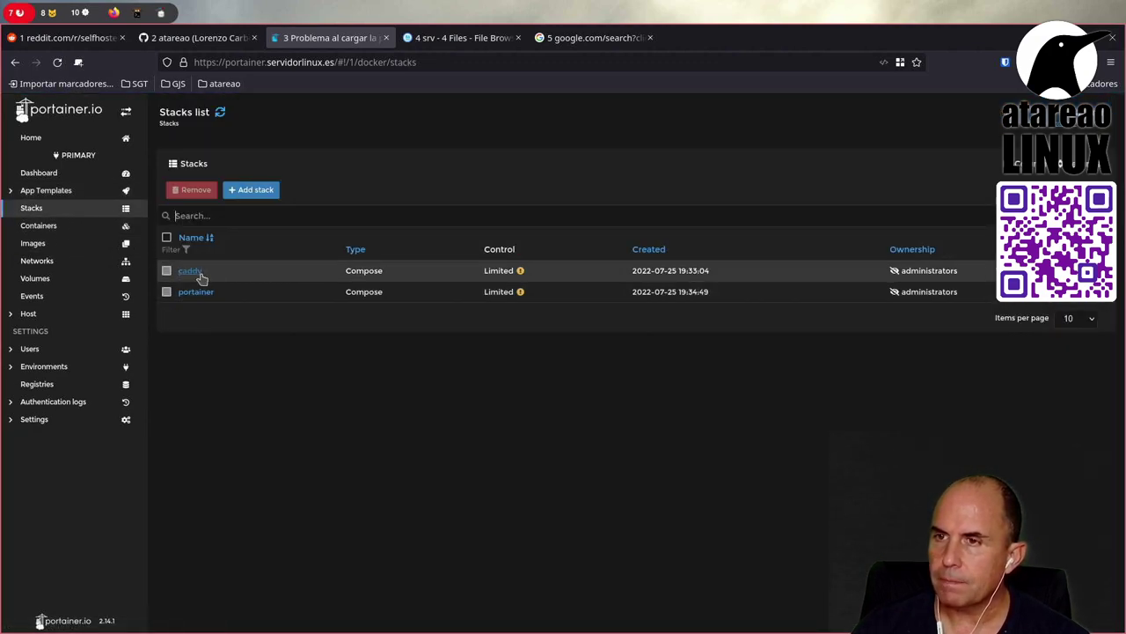
- Open the upbeat_mahavira filebrowser container and scroll down to its caddy labels
left_click(66, 226)
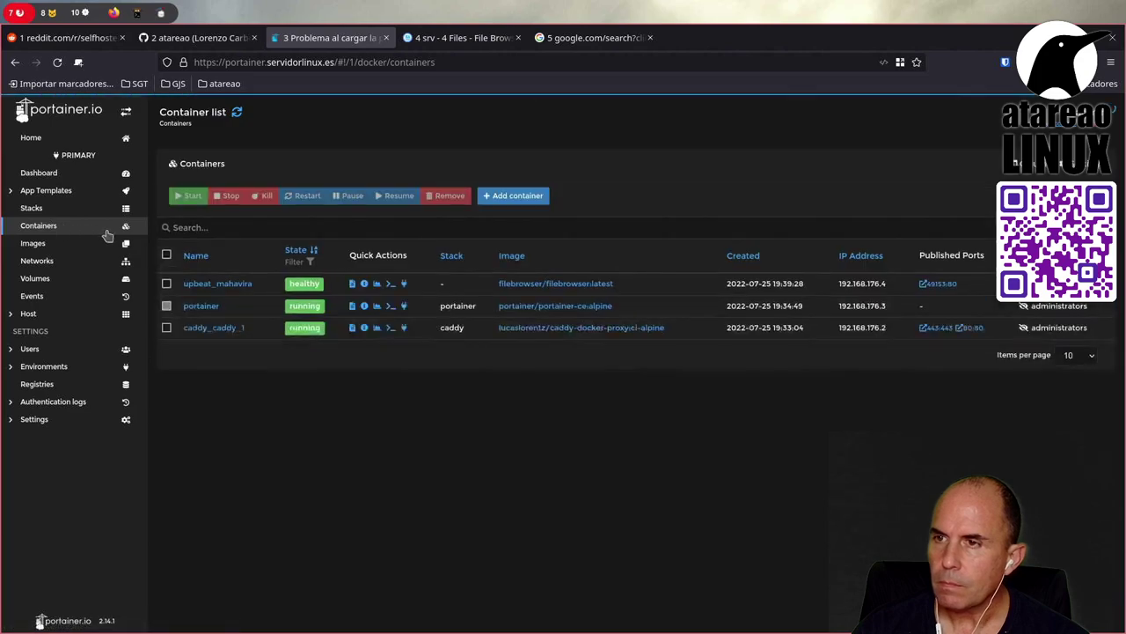
left_click(217, 285)
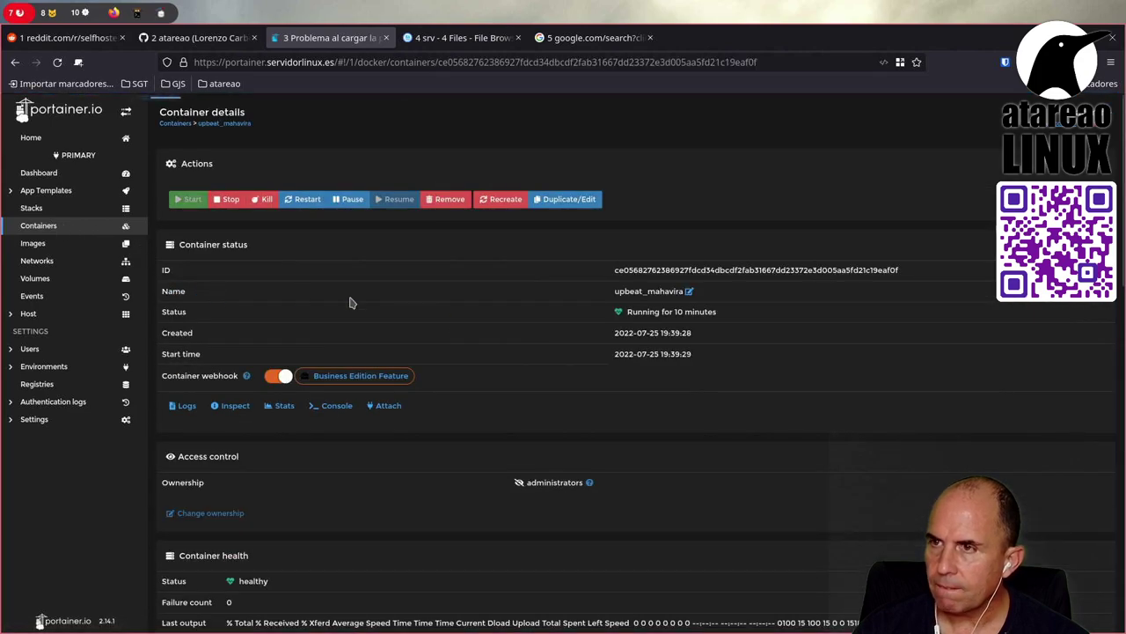
scroll(350, 303, "down", 4)
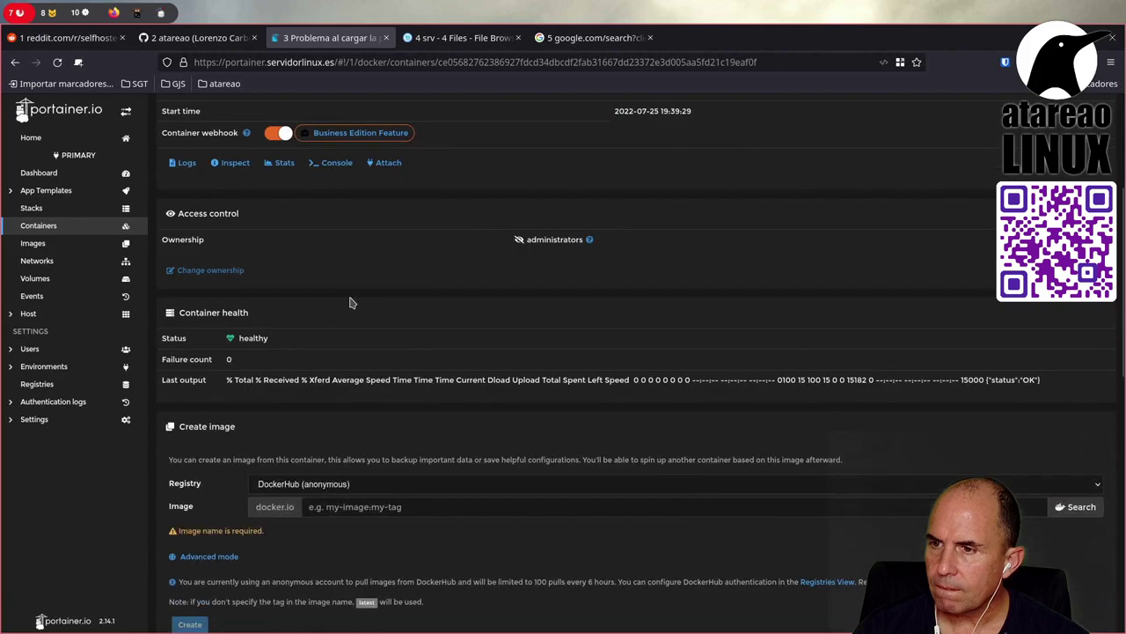
scroll(350, 303, "down", 4)
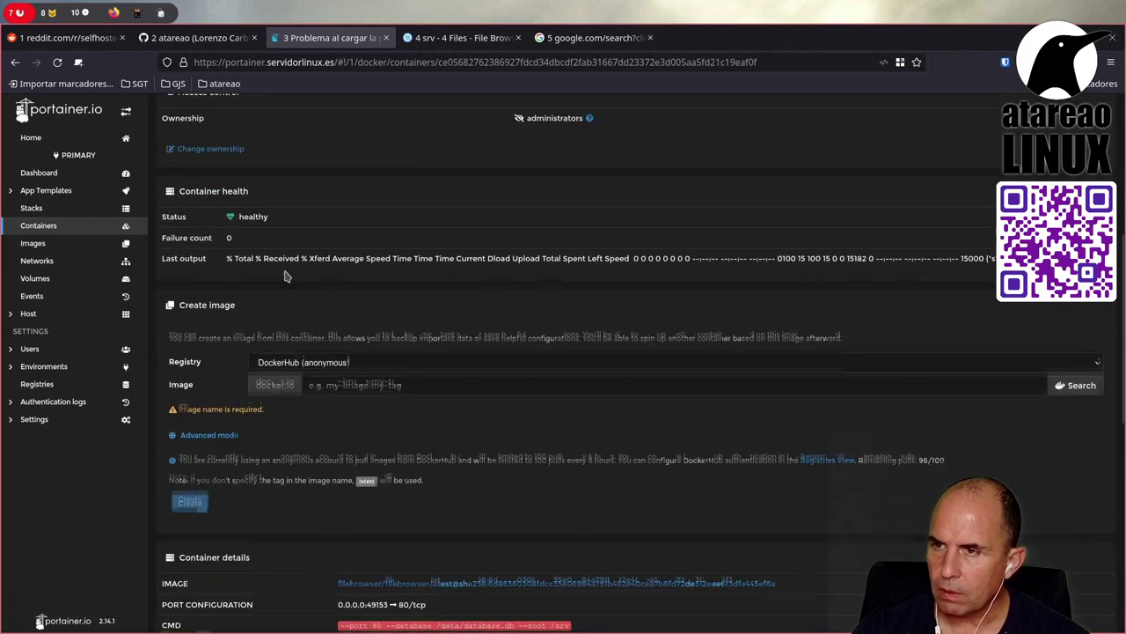
scroll(285, 276, "down", 5)
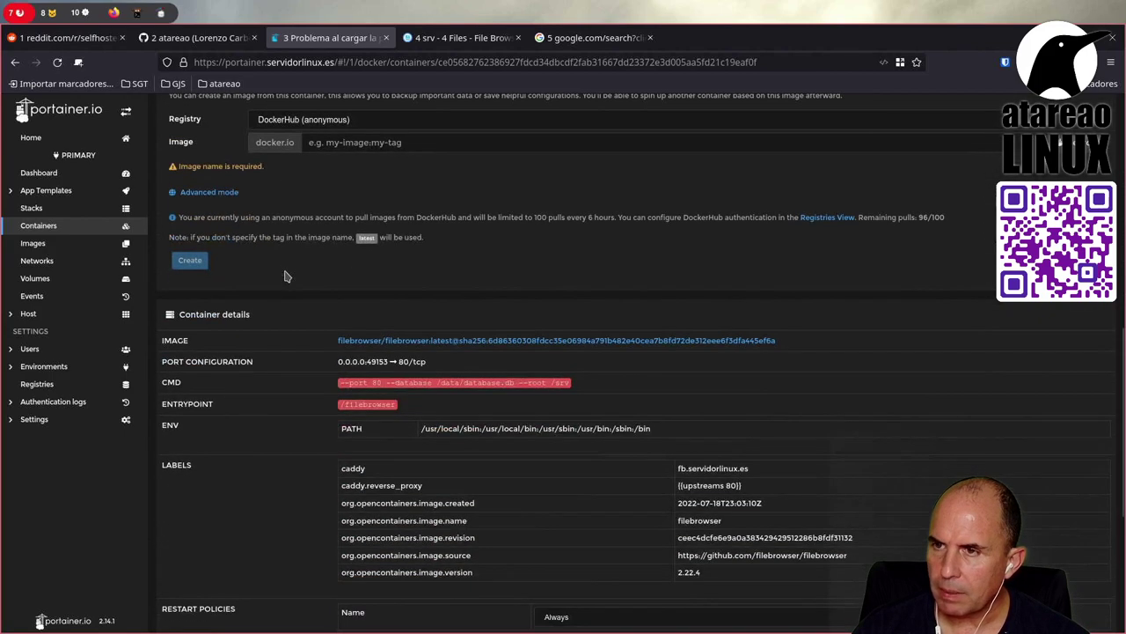
scroll(284, 276, "down", 3)
scroll(284, 277, "down", 3)
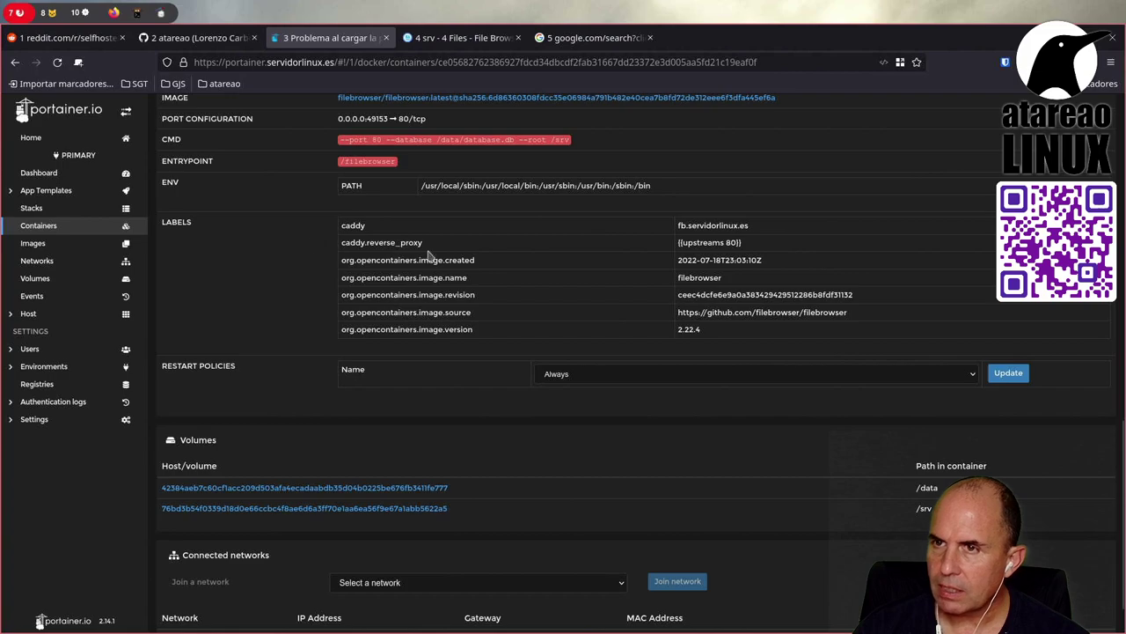
- Deploy the WordPress template as stack 'wordpress' with a database root password
scroll(44, 220, "up", 6)
left_click(51, 191)
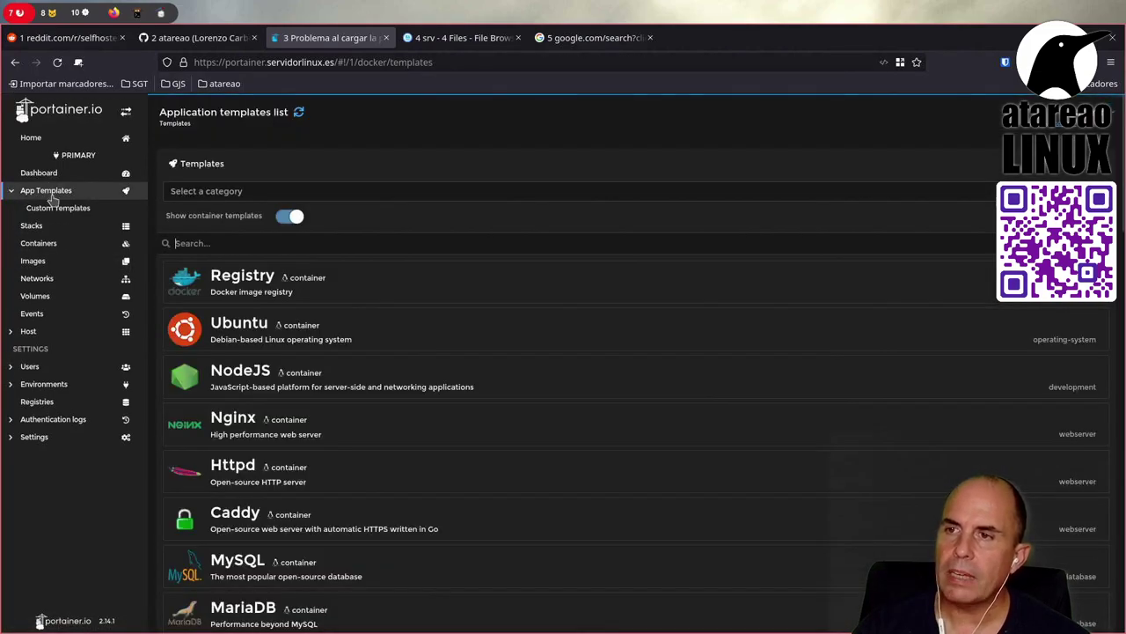
scroll(341, 285, "down", 10)
scroll(342, 284, "down", 5)
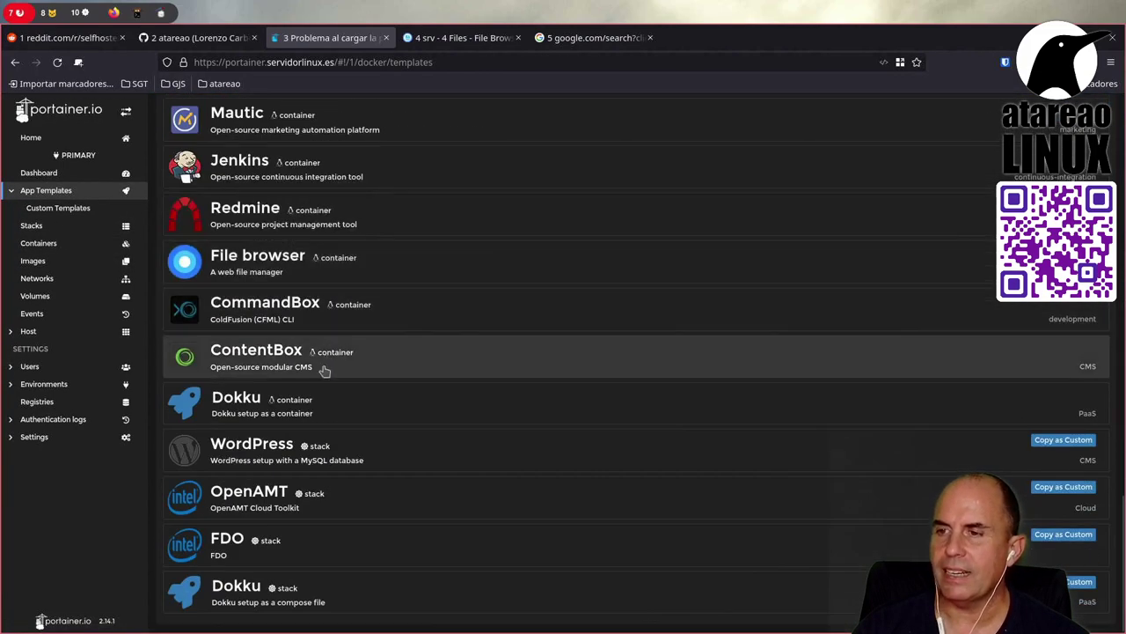
left_click(301, 442)
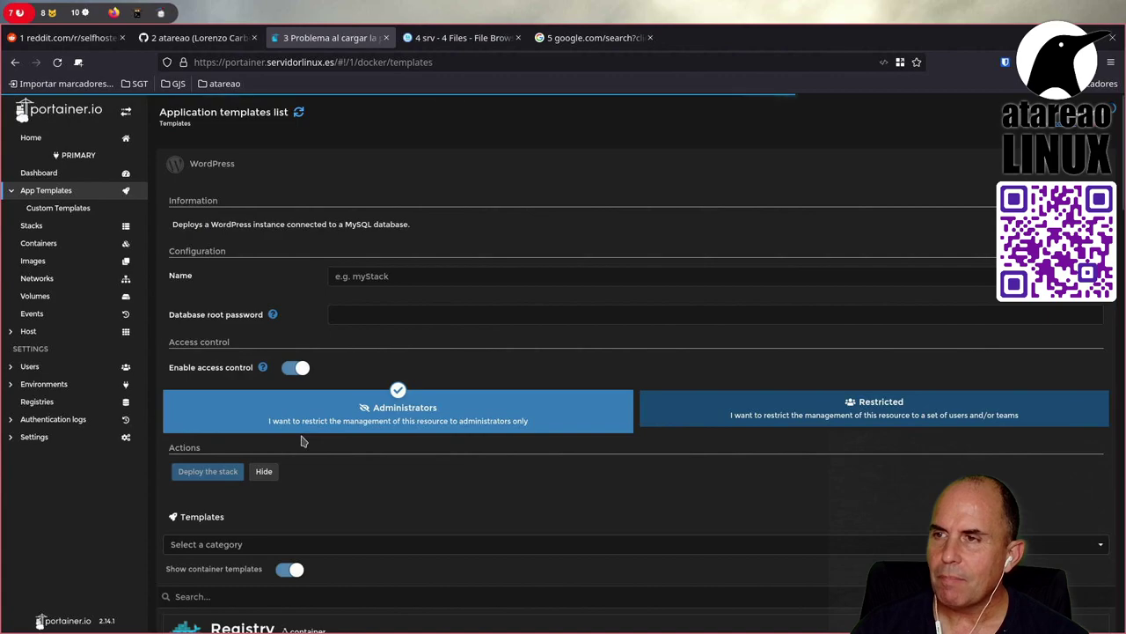
left_click(374, 275)
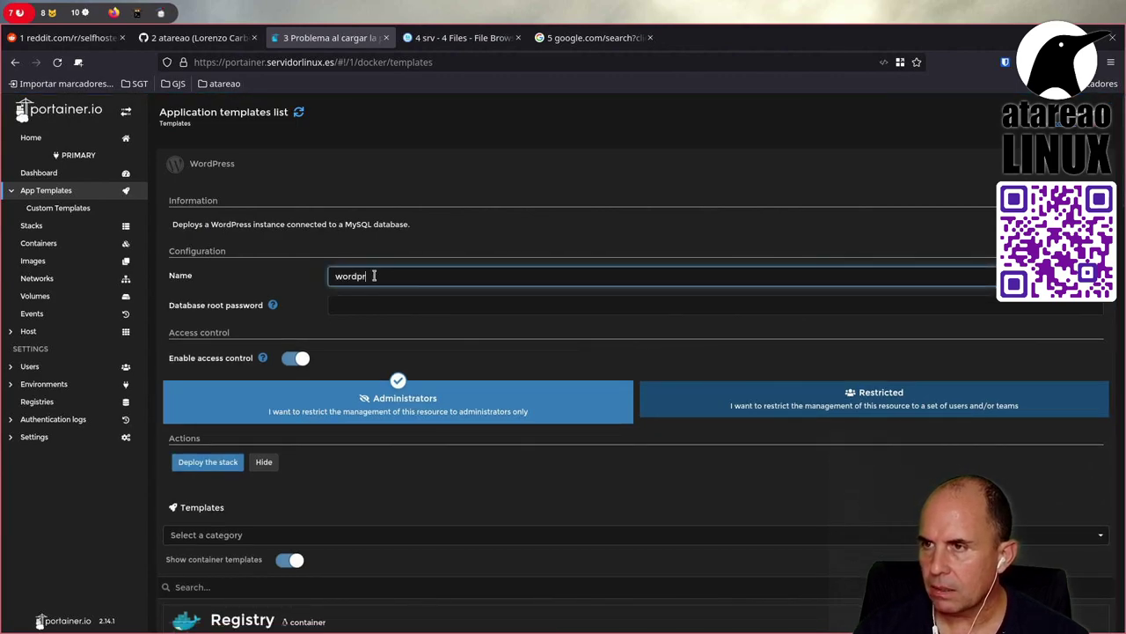
key("Tab")
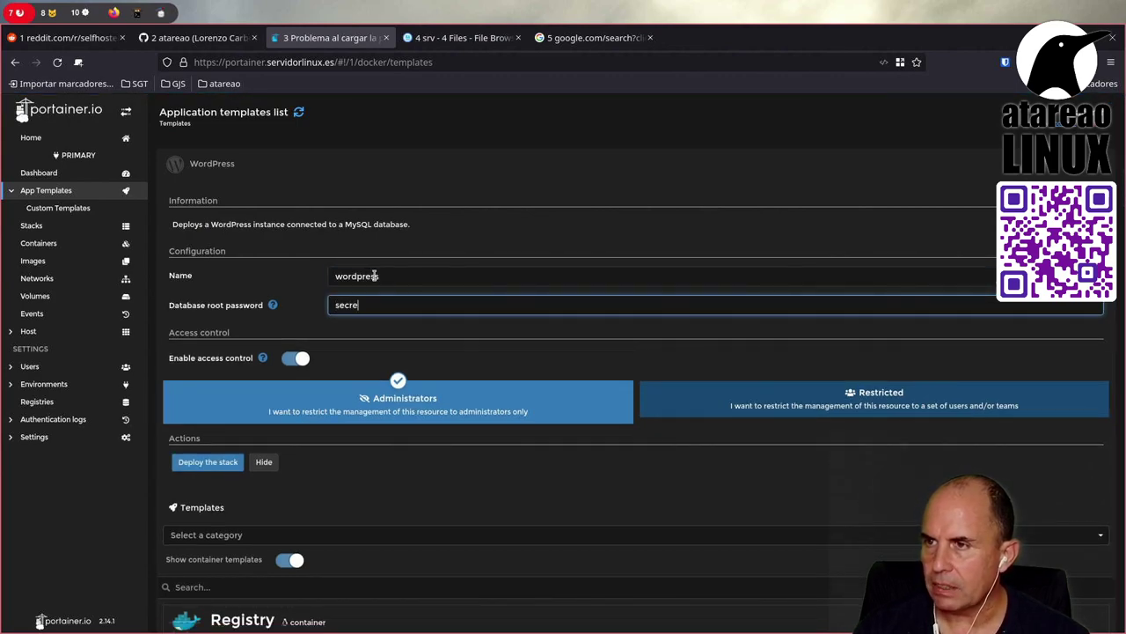
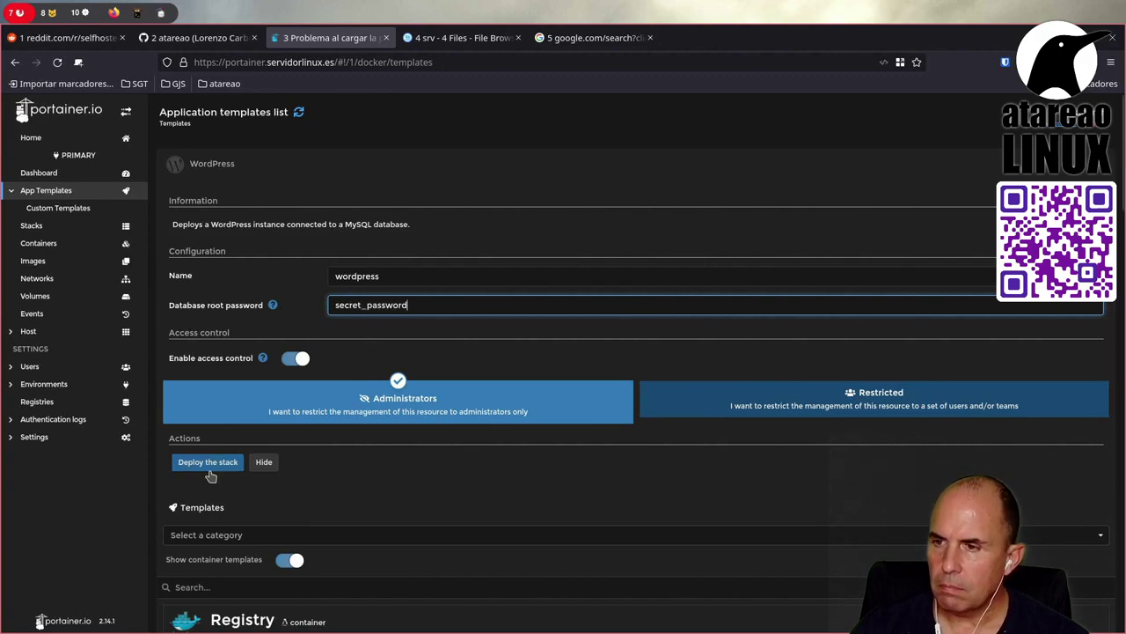
scroll(212, 476, "down", 3)
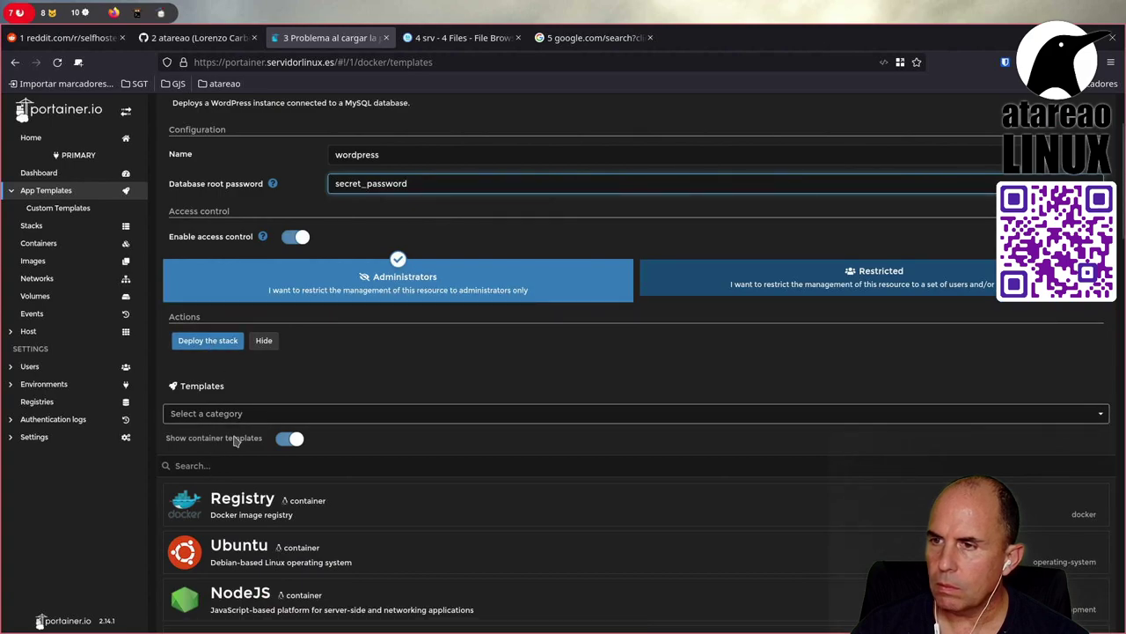
left_click(209, 341)
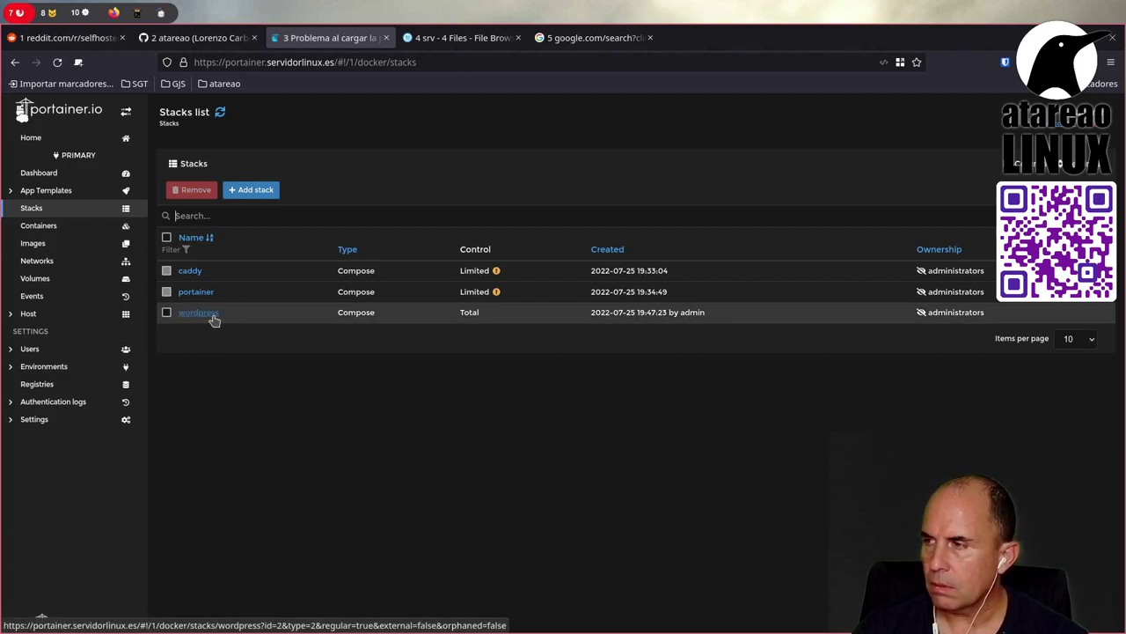
- Open wordpress-wordpress-1's details and scroll through its ENV and Labels
left_click(50, 226)
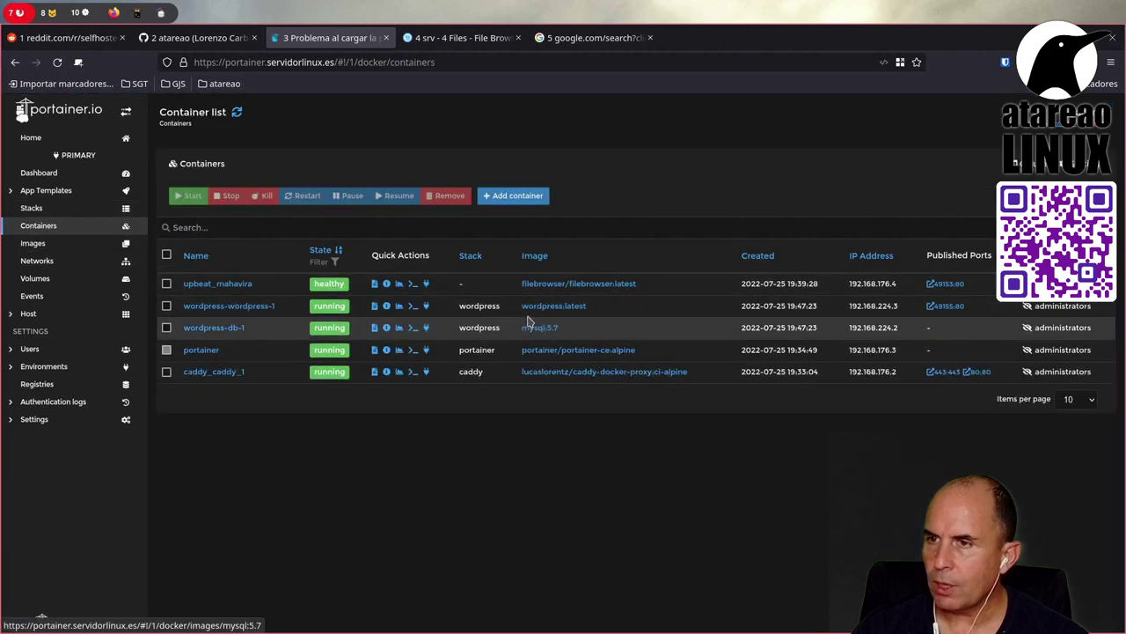
left_click(237, 309)
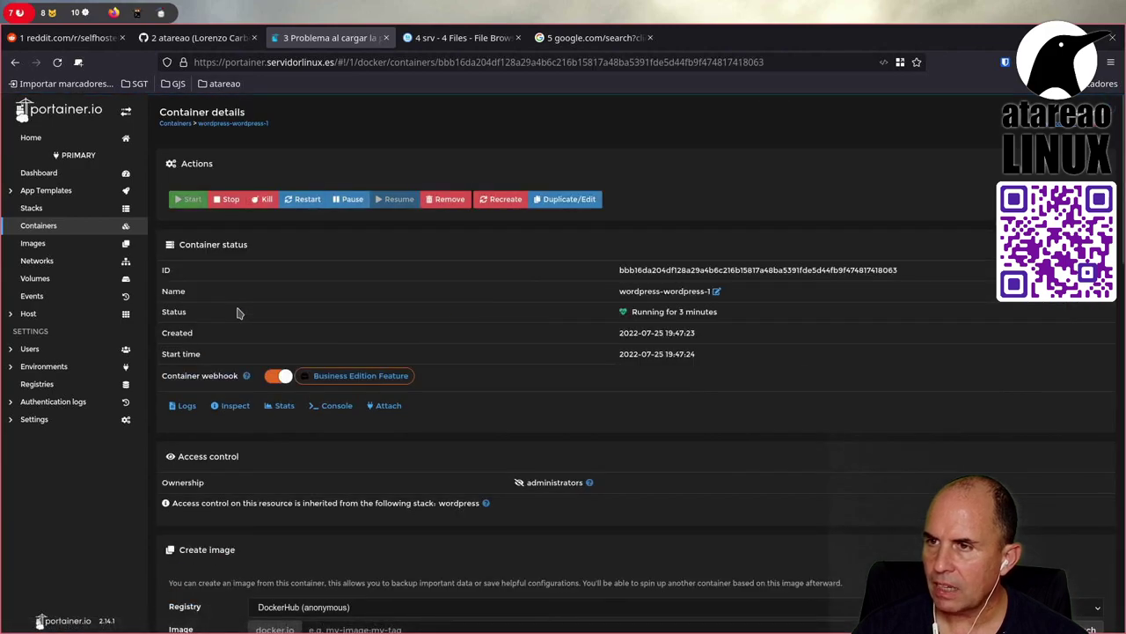
scroll(357, 296, "down", 10)
scroll(356, 297, "down", 1)
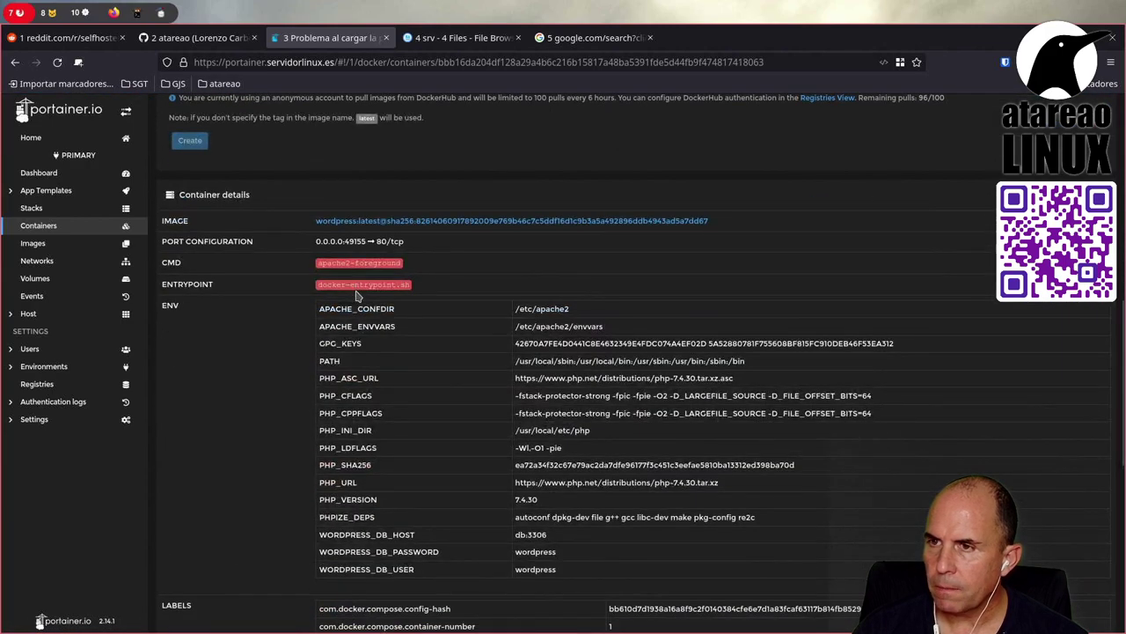
scroll(356, 297, "down", 3)
scroll(357, 297, "down", 5)
scroll(356, 297, "up", 2)
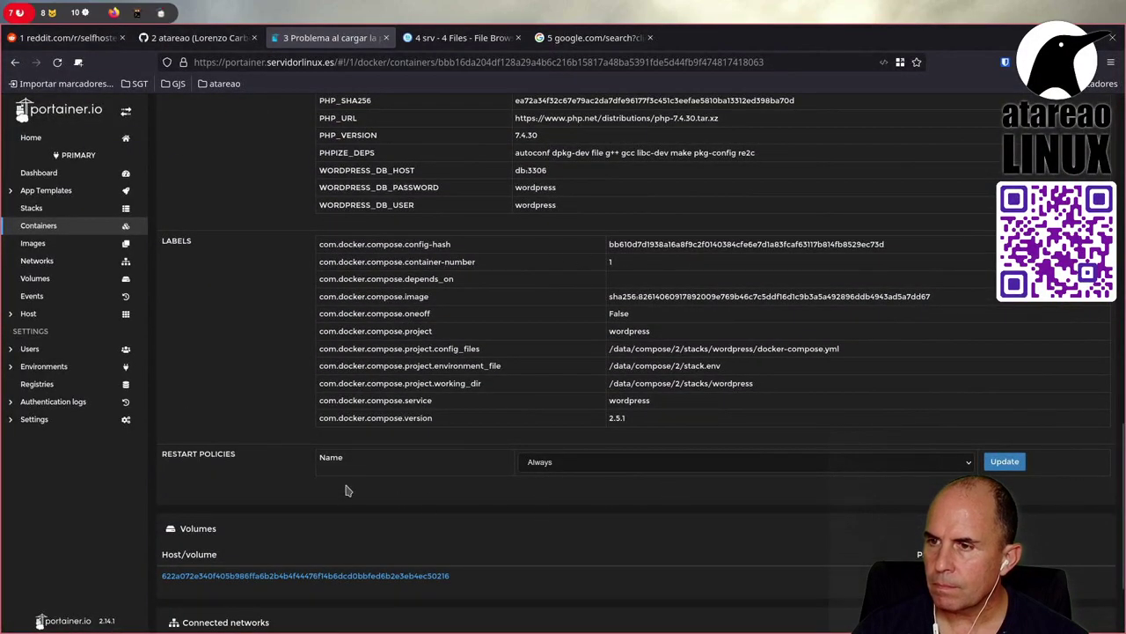
scroll(386, 366, "down", 2)
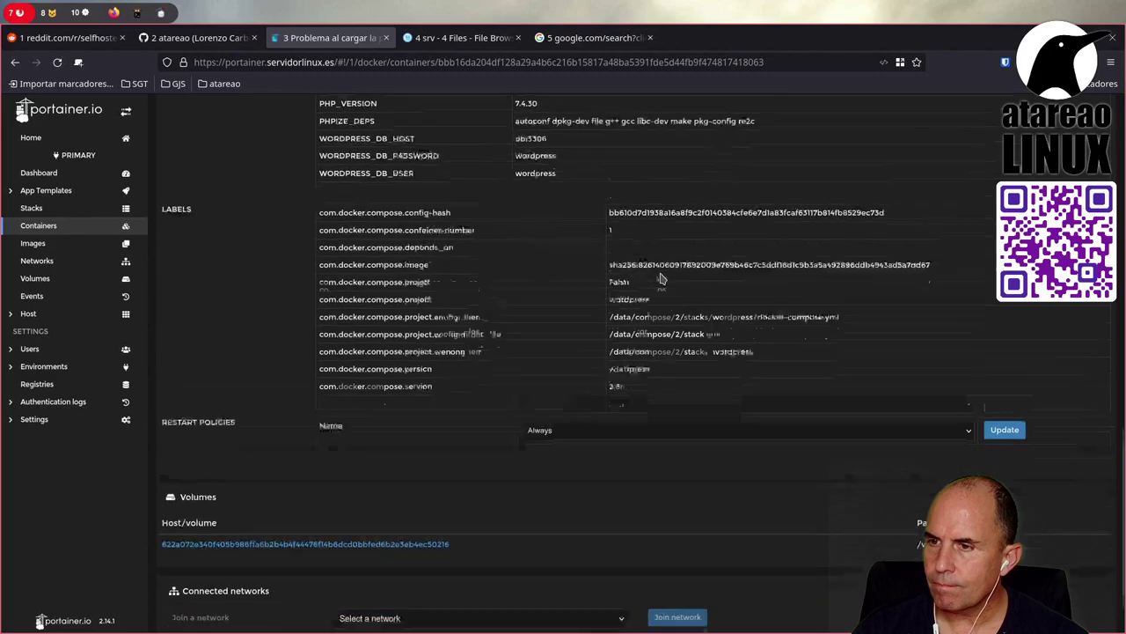
scroll(662, 278, "up", 10)
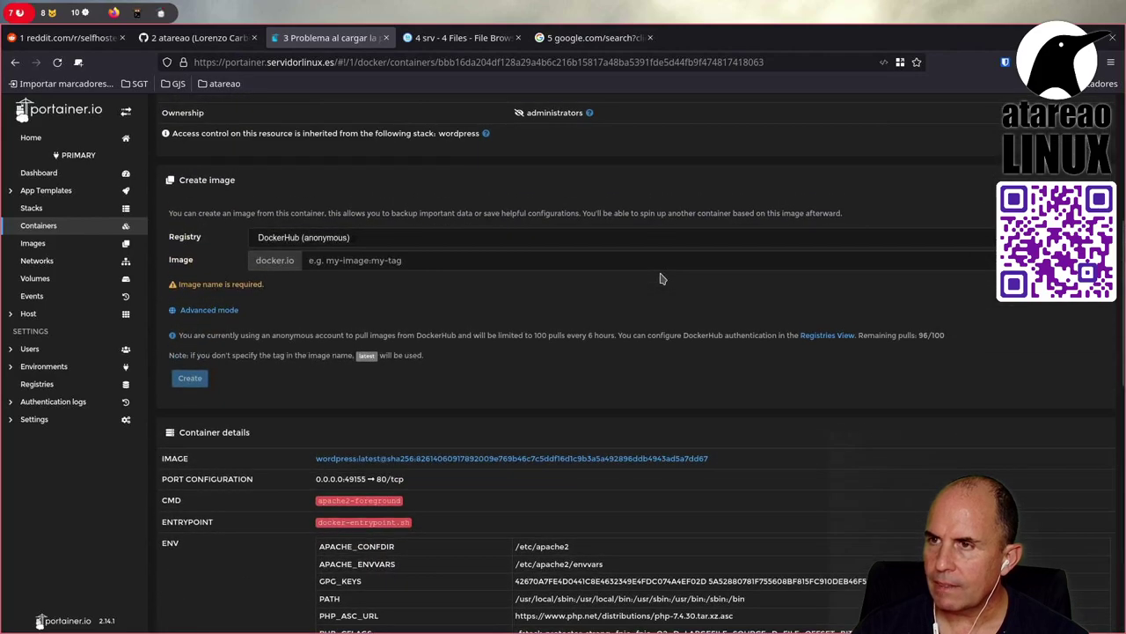
scroll(662, 278, "up", 3)
scroll(662, 278, "up", 2)
scroll(662, 278, "up", 1)
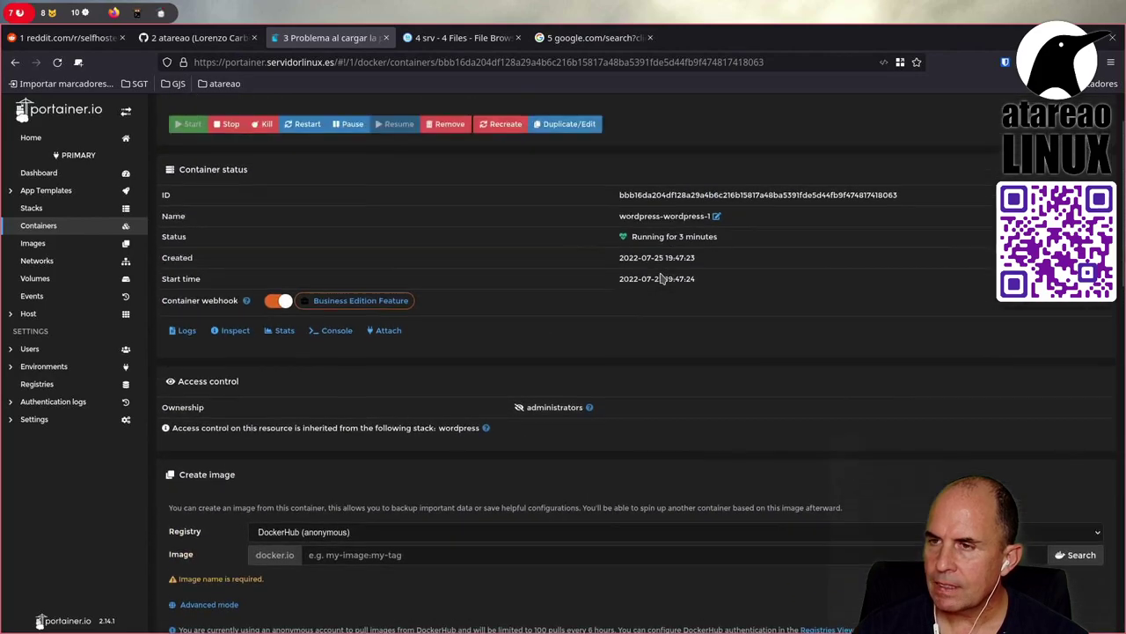
scroll(662, 278, "up", 2)
scroll(662, 278, "up", 1)
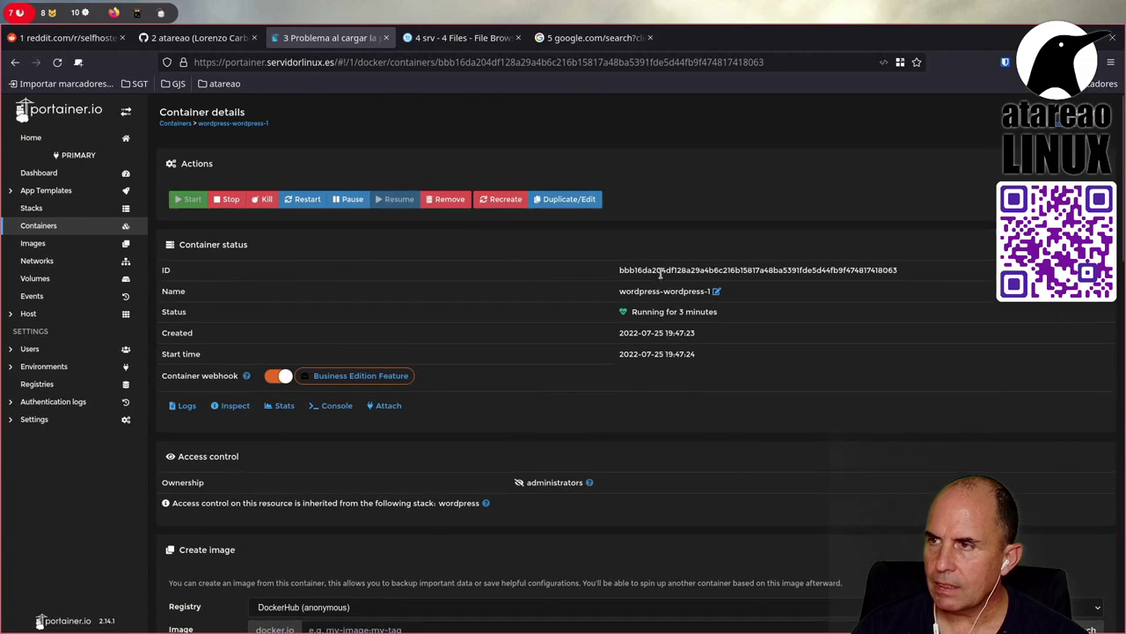
- Duplicate the WordPress container for editing and set the image entry to advanced mode
left_click(593, 201)
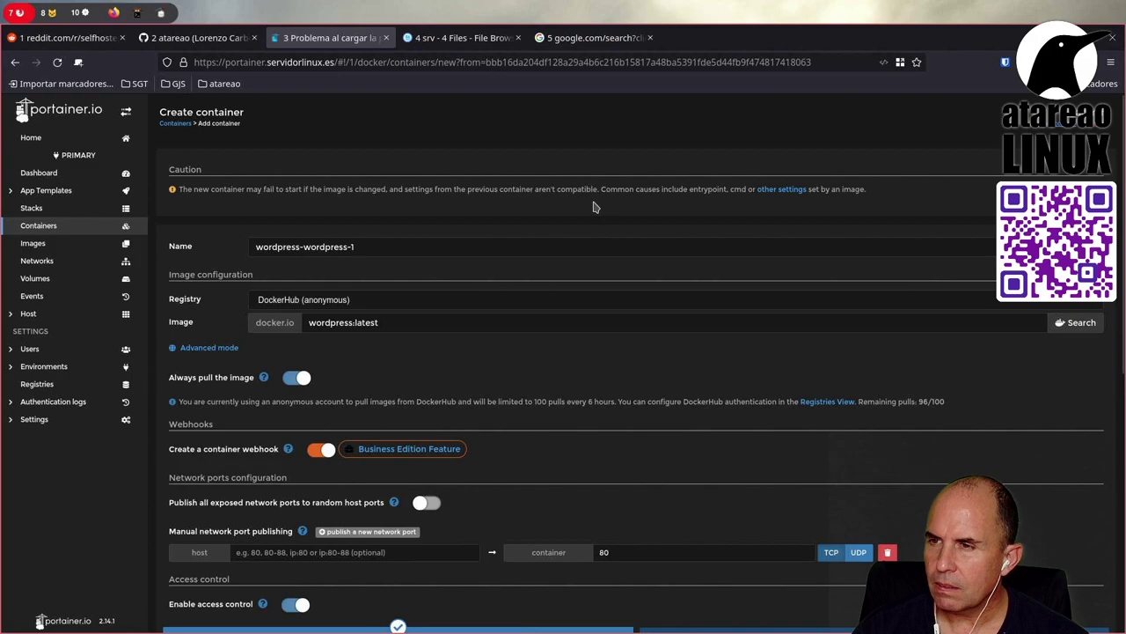
scroll(593, 207, "down", 5)
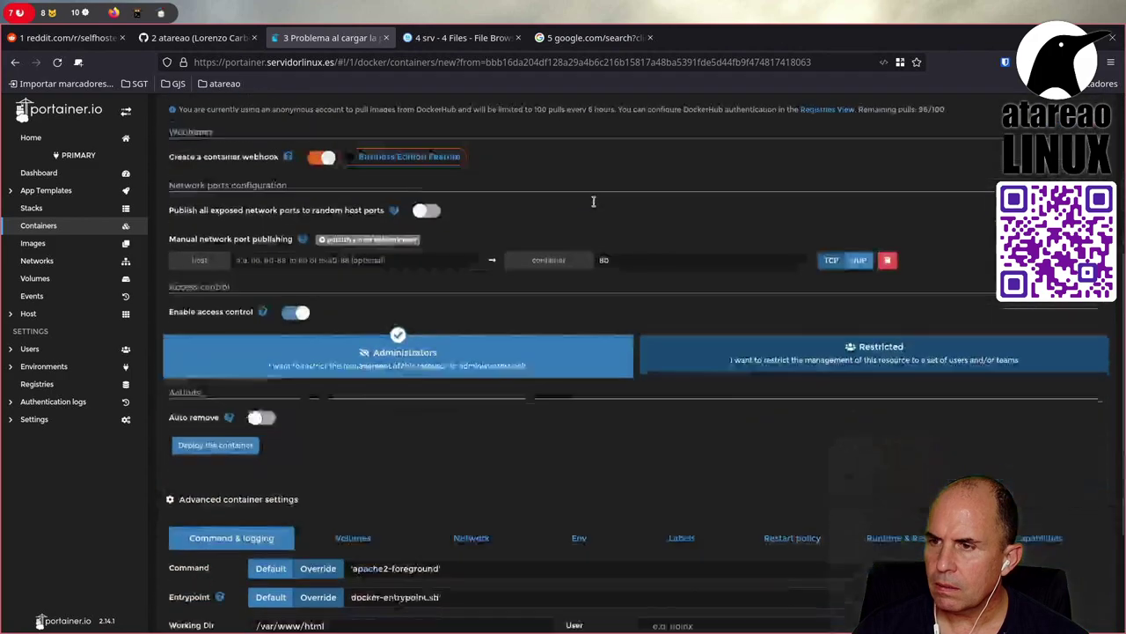
scroll(594, 207, "down", 1)
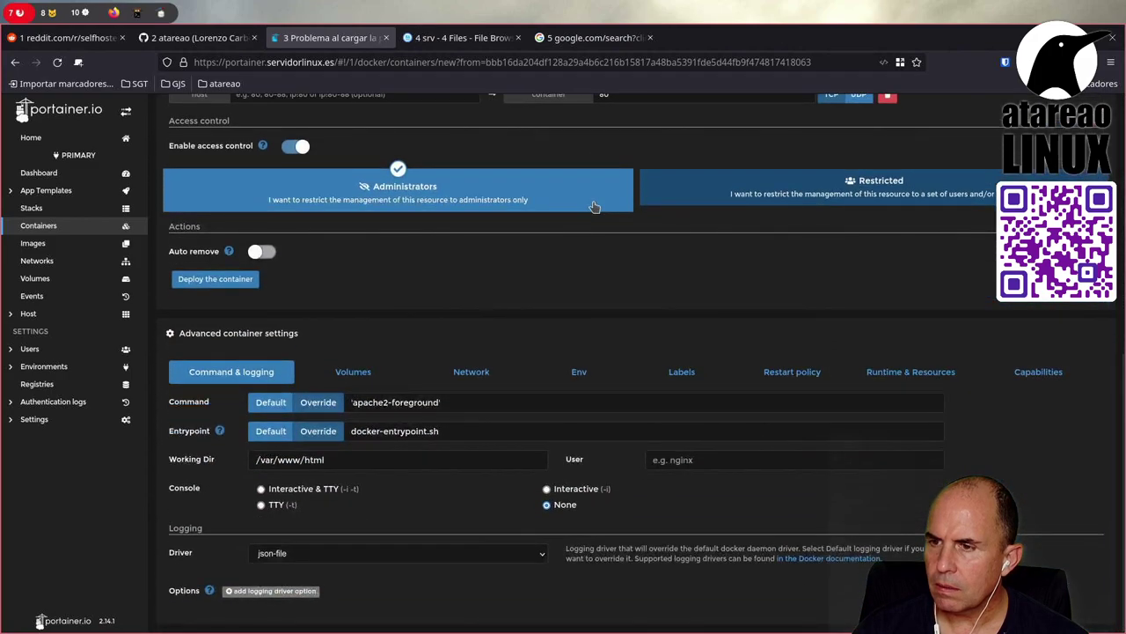
scroll(594, 207, "up", 2)
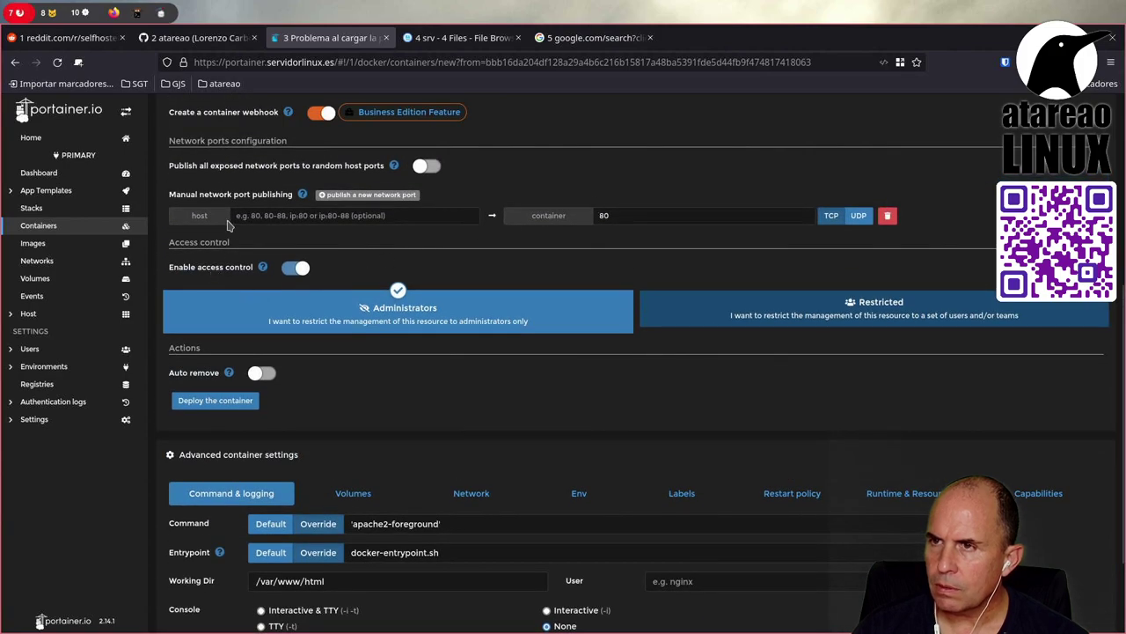
scroll(227, 226, "up", 2)
scroll(249, 204, "up", 2)
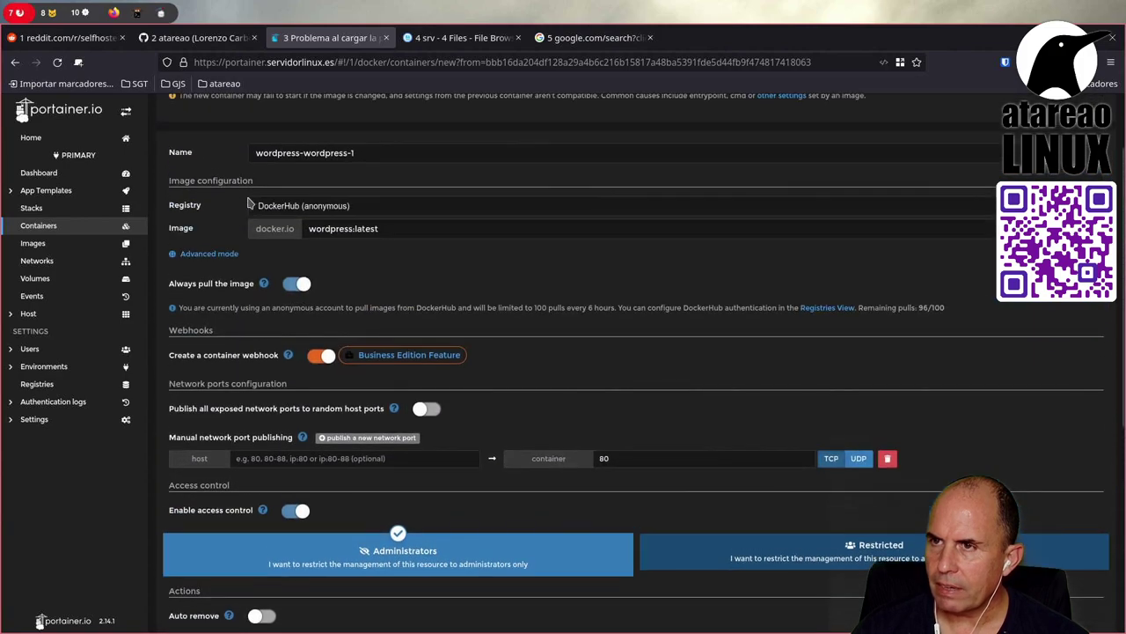
left_click(222, 255)
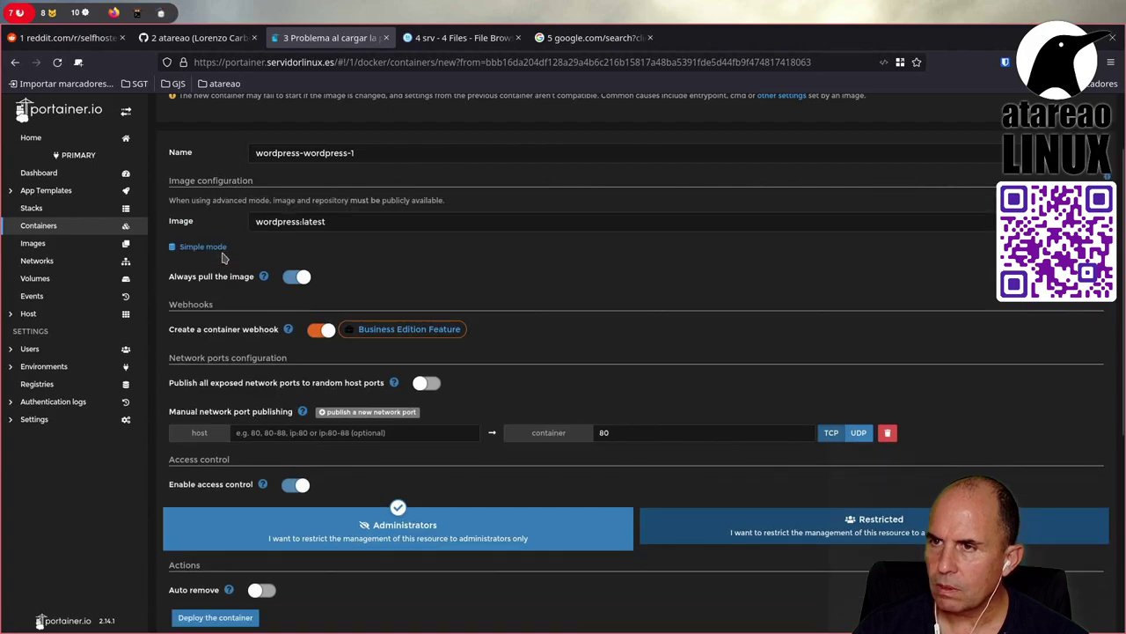
left_click(221, 253)
left_click(217, 258)
left_click(217, 252)
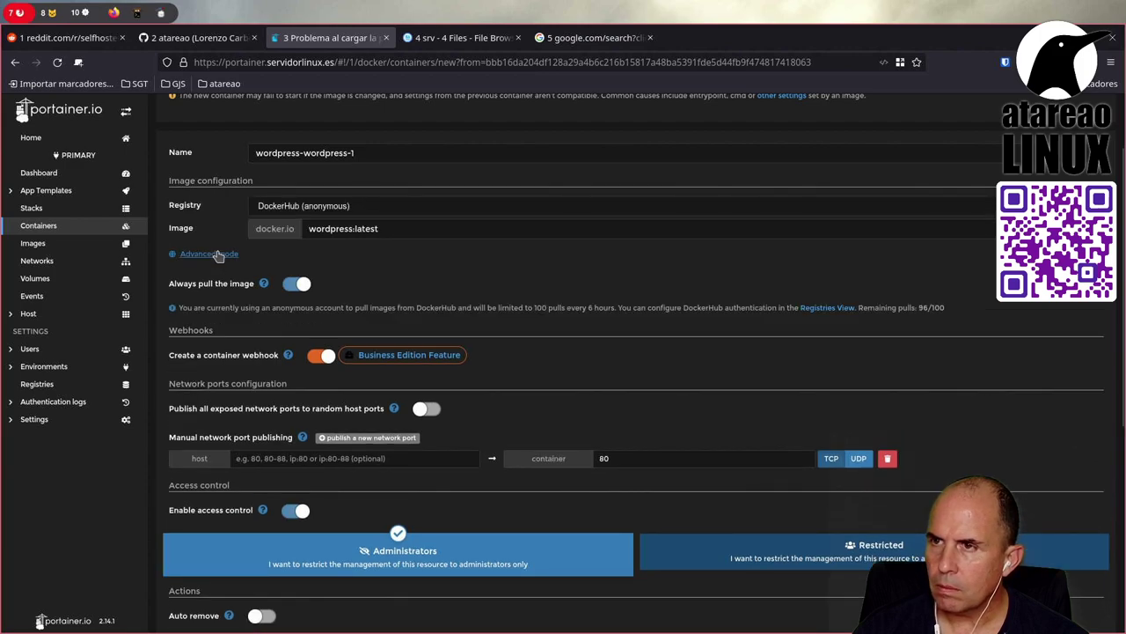
left_click(219, 255)
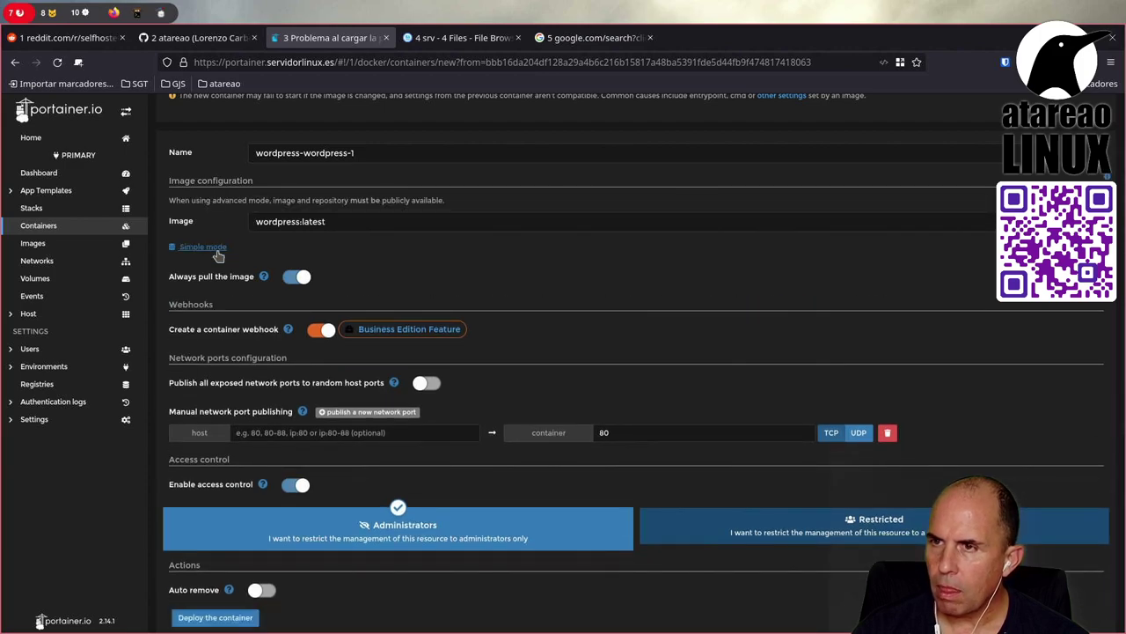
- Open the container's Labels settings and add a new empty label entry
scroll(234, 273, "down", 3)
scroll(234, 273, "down", 3)
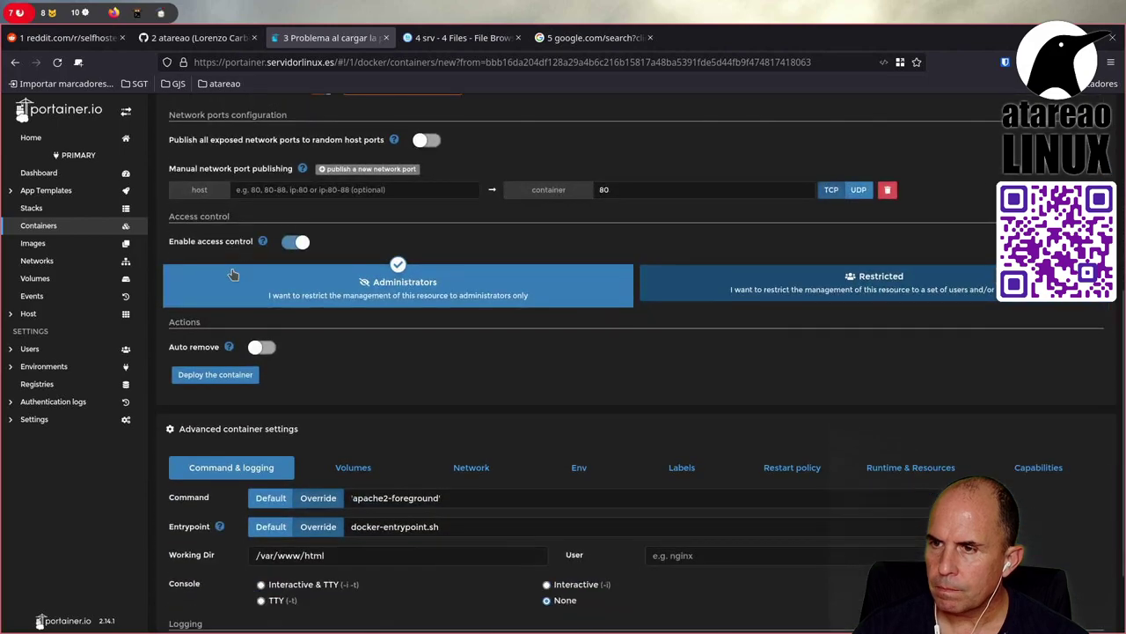
scroll(232, 264, "down", 2)
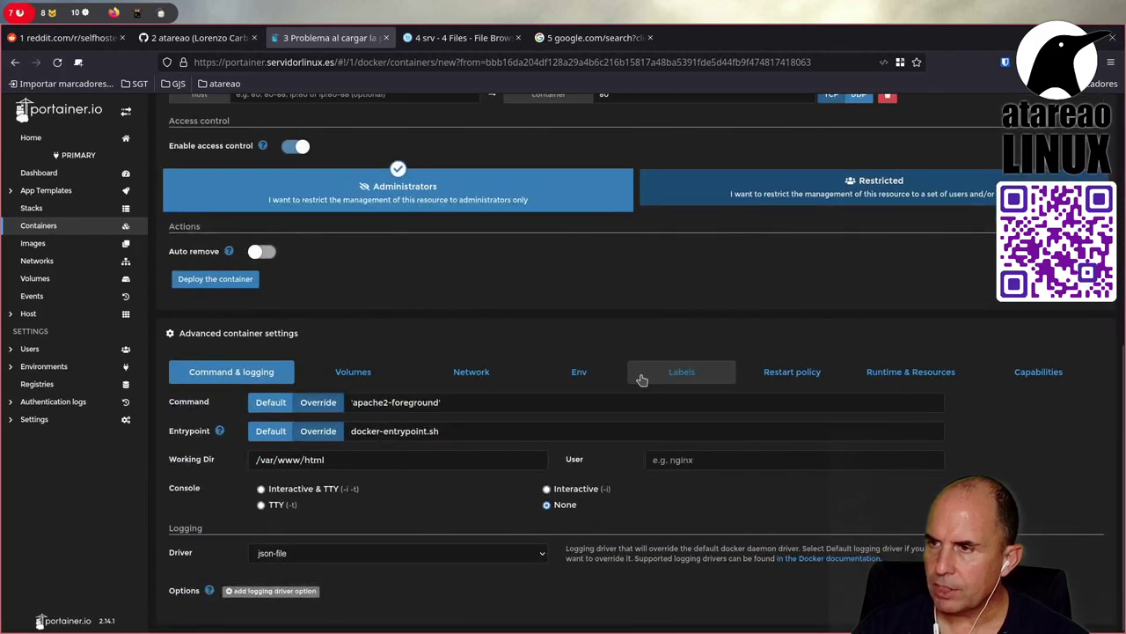
left_click(650, 374)
scroll(582, 359, "down", 1)
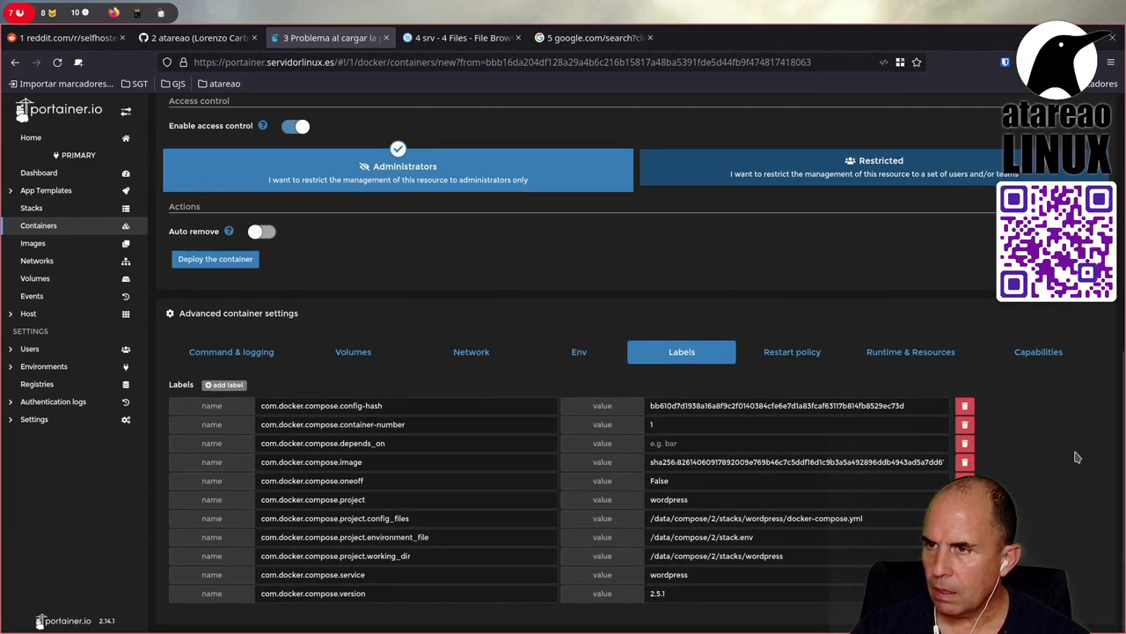
left_click(225, 385)
scroll(336, 398, "down", 1)
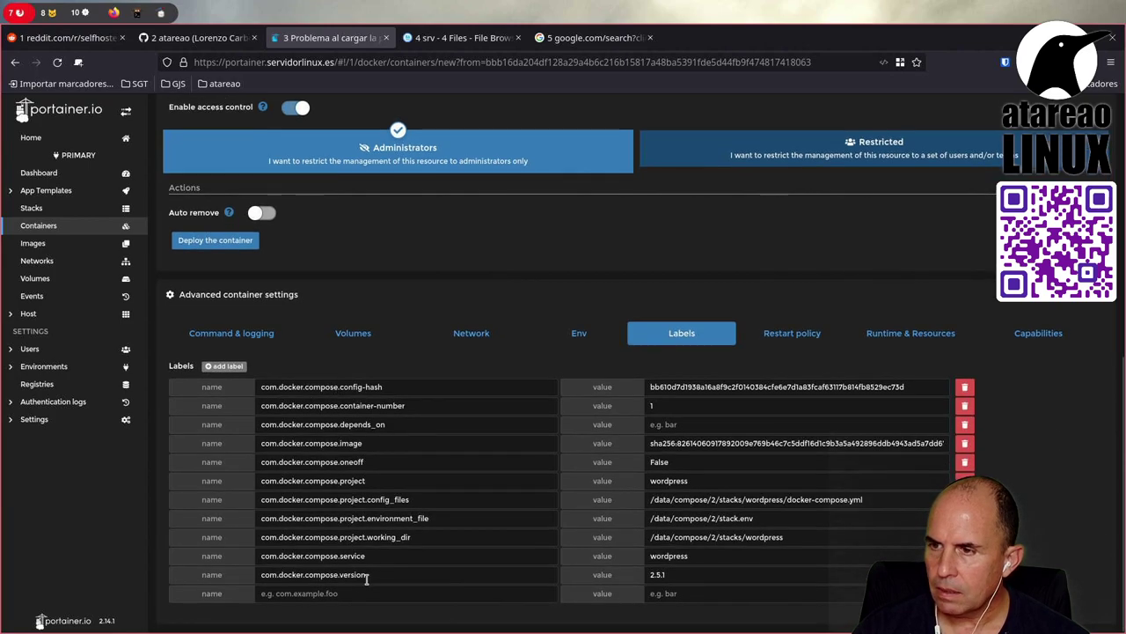
left_click(339, 594)
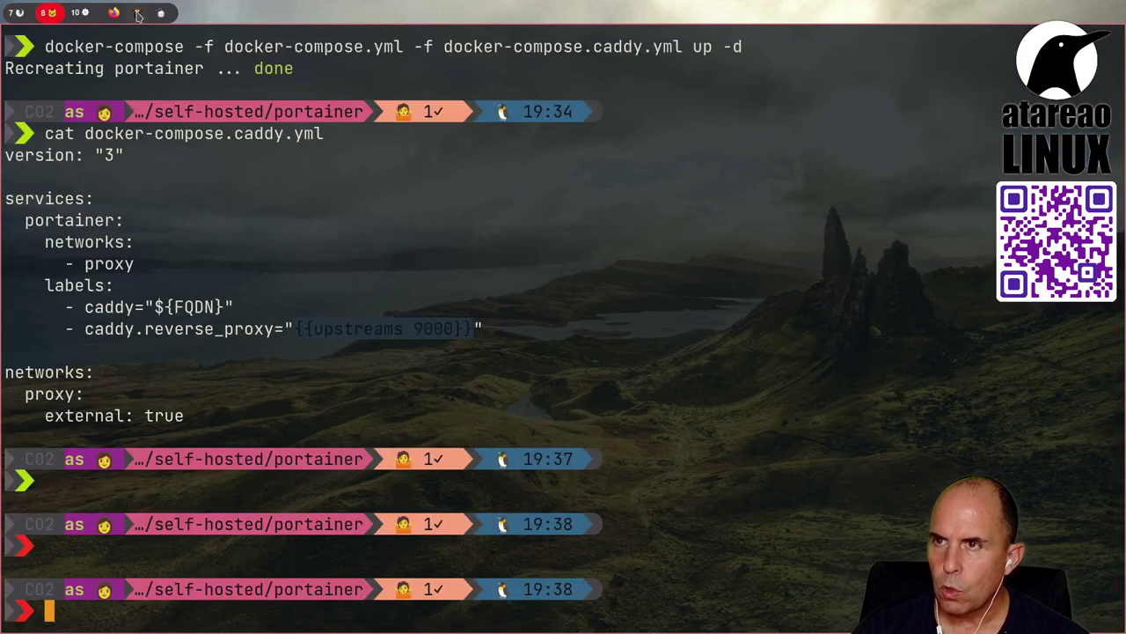
- Copy the caddy label name from docker-compose.caddy.yml in the terminal
left_click(158, 14)
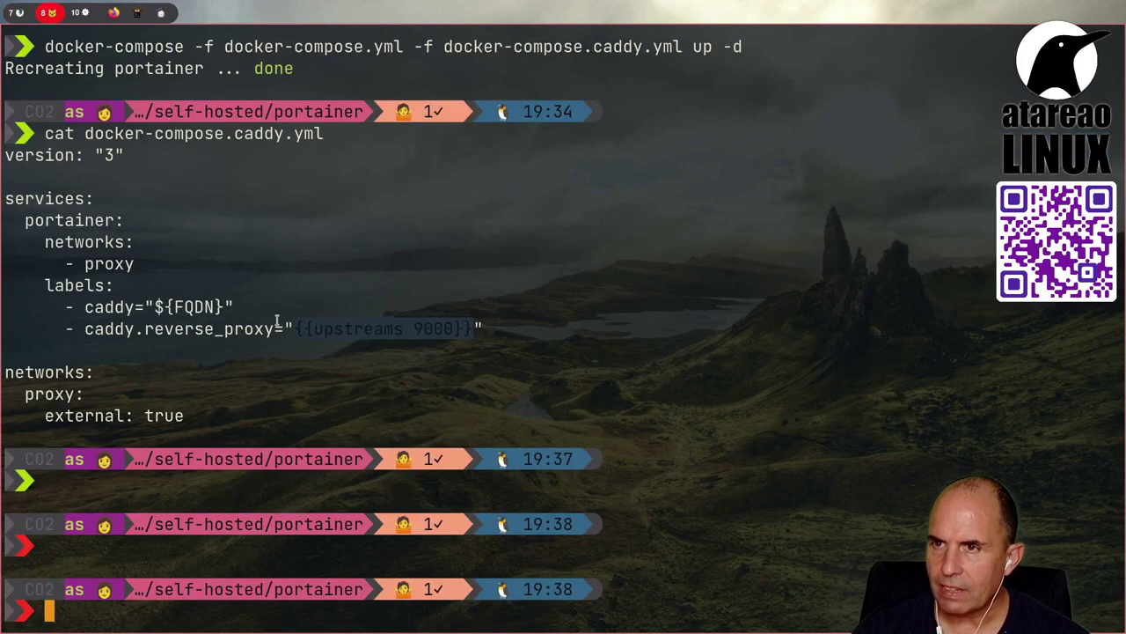
left_click(109, 281)
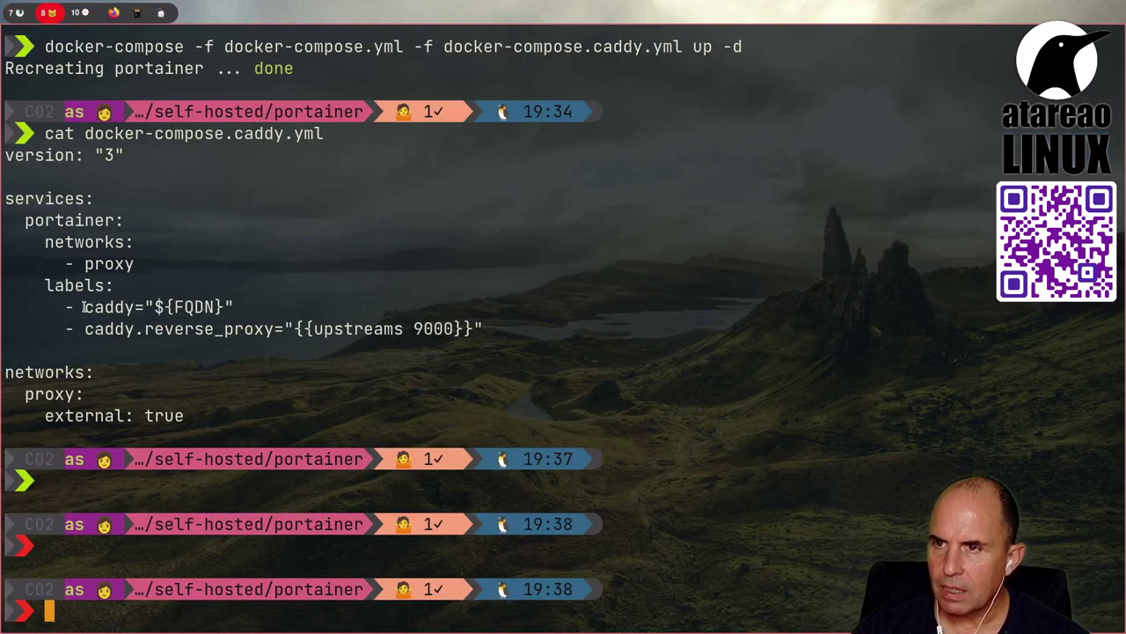
left_click_drag(85, 307, 146, 307)
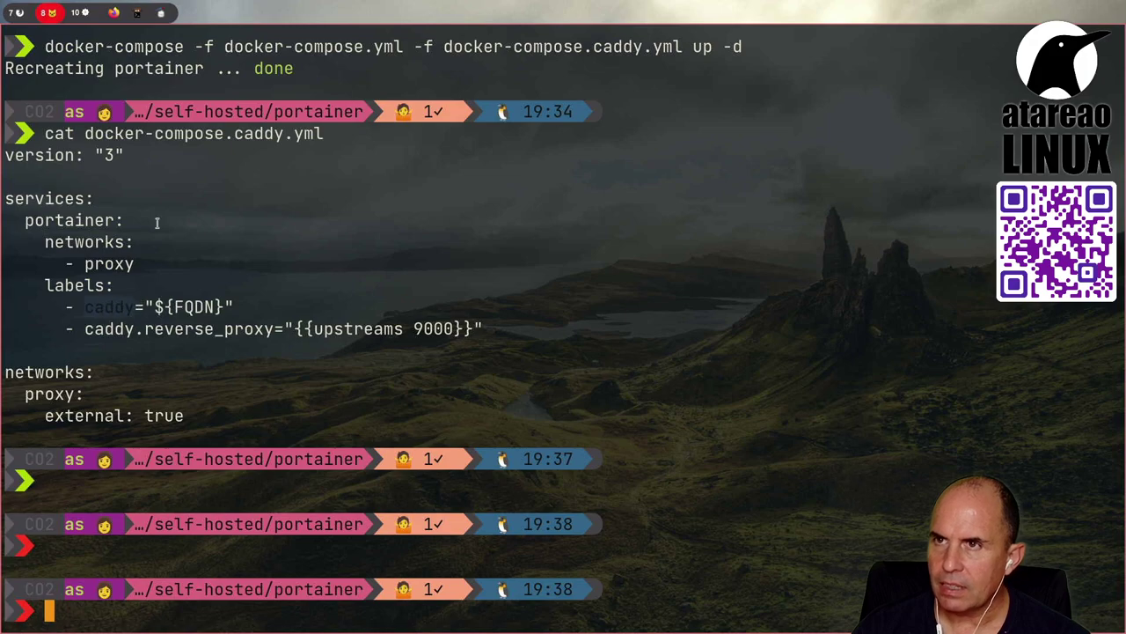
key("Return")
left_click(113, 12)
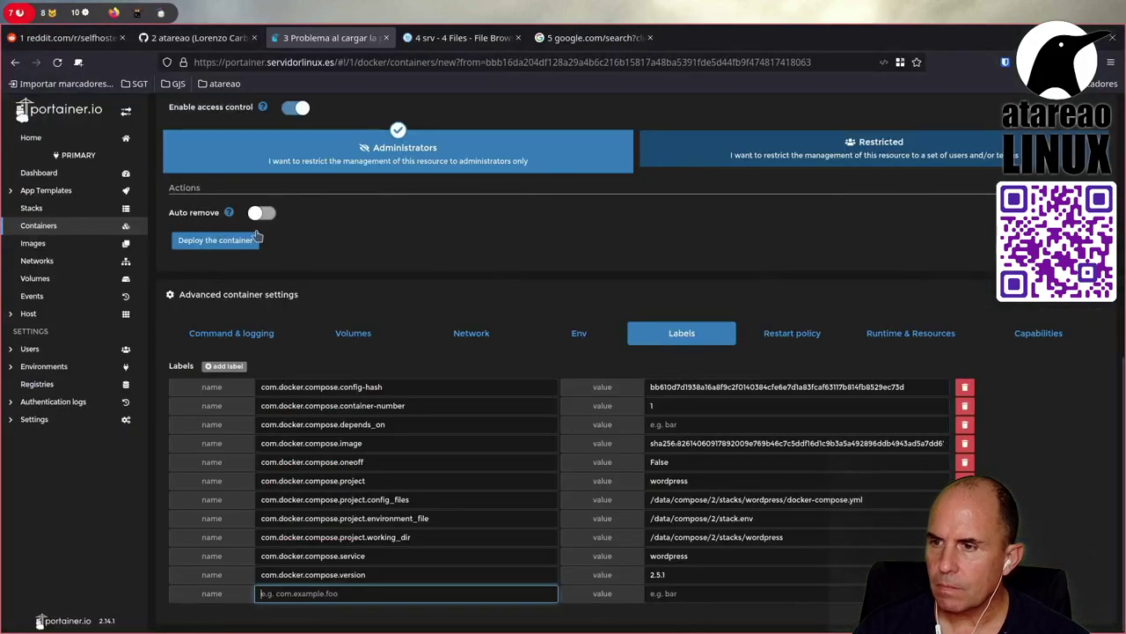
- Fill the new label as caddy = wp.servidorlinux.es and add another empty label row
middle_click(414, 593)
left_click(707, 593)
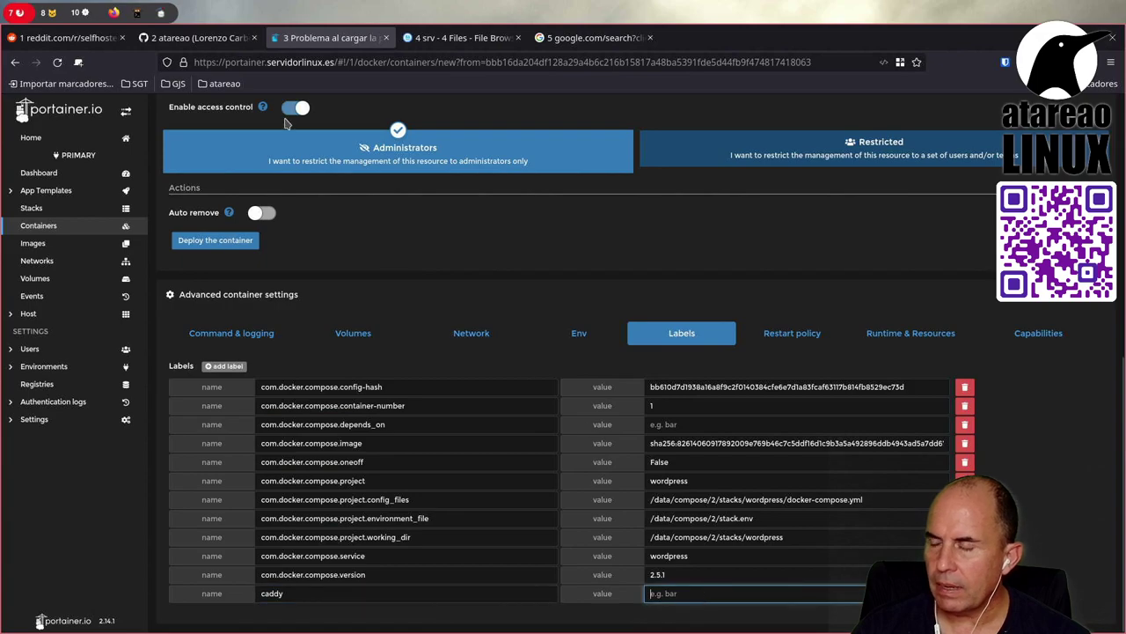
type("wp.servidor")
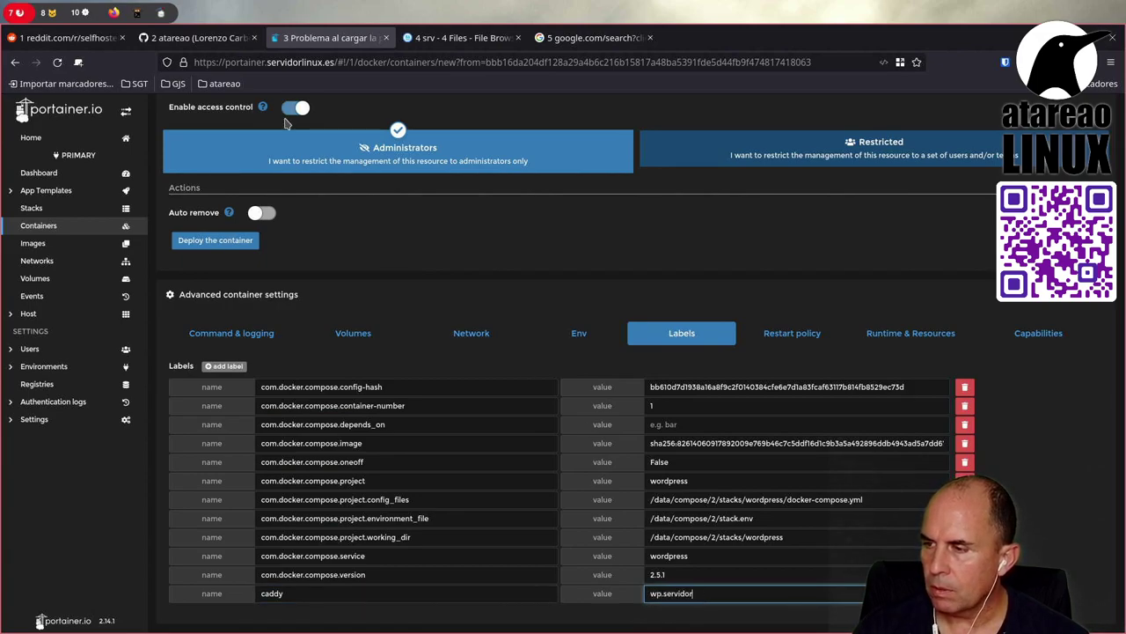
type(".es")
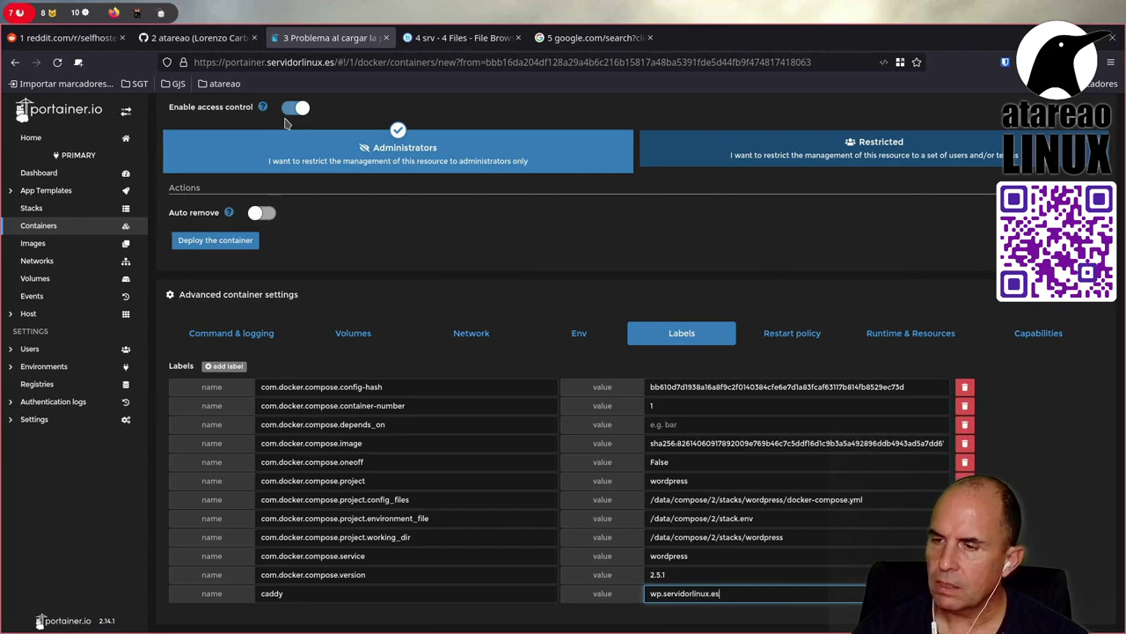
left_click(225, 365)
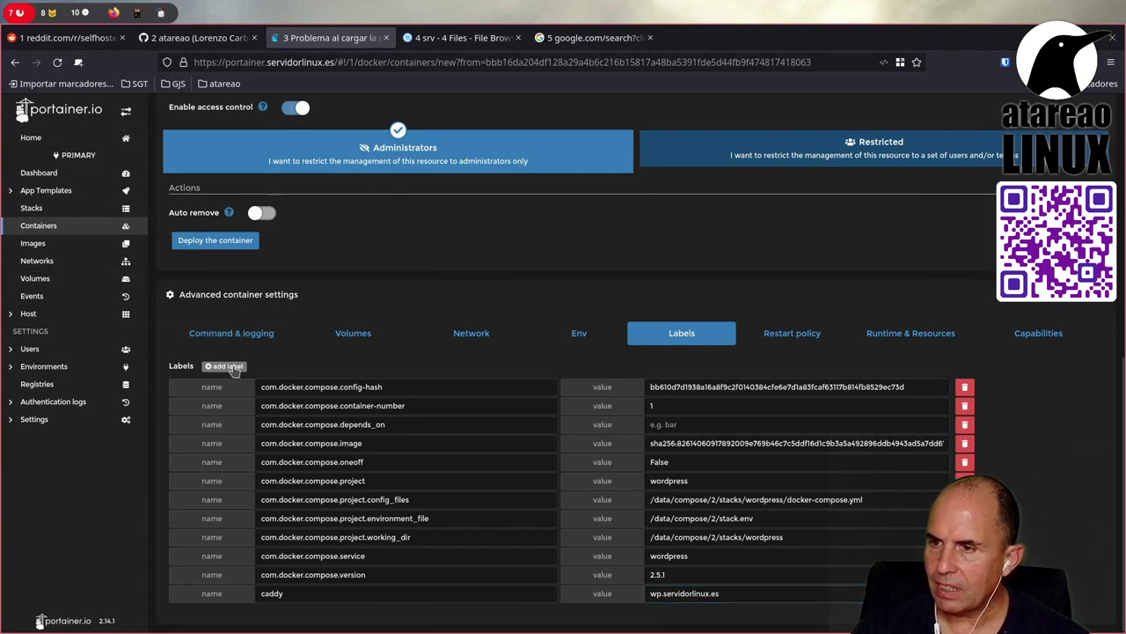
- Copy the full caddy.reverse_proxy="{{upstreams 9000}}" line from the terminal's compose file
left_click(136, 13)
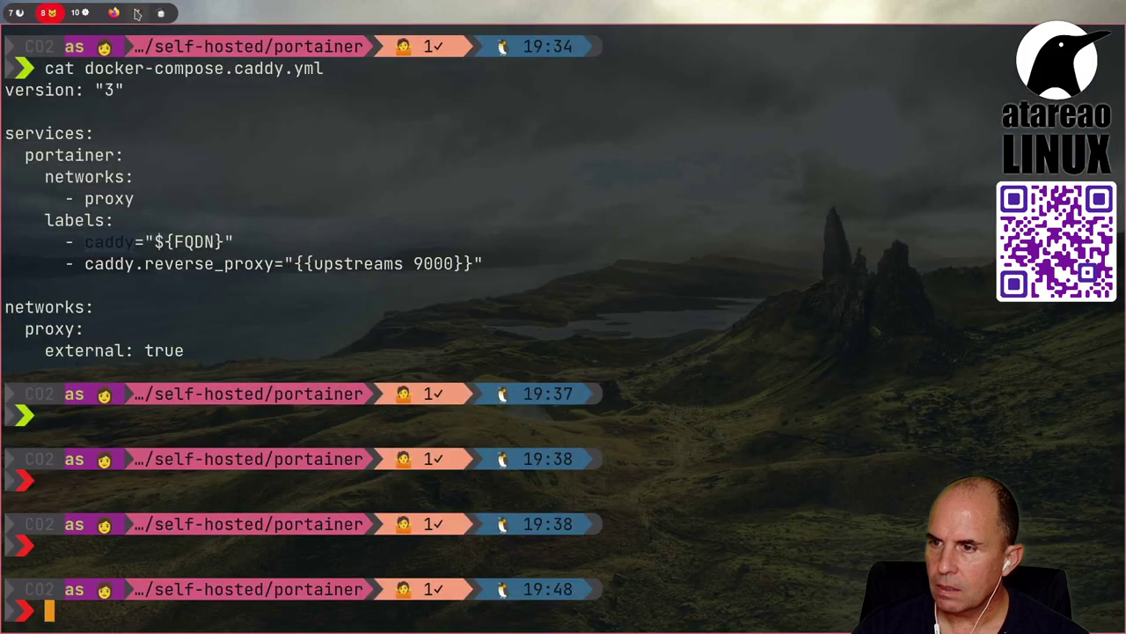
left_click_drag(84, 264, 275, 264)
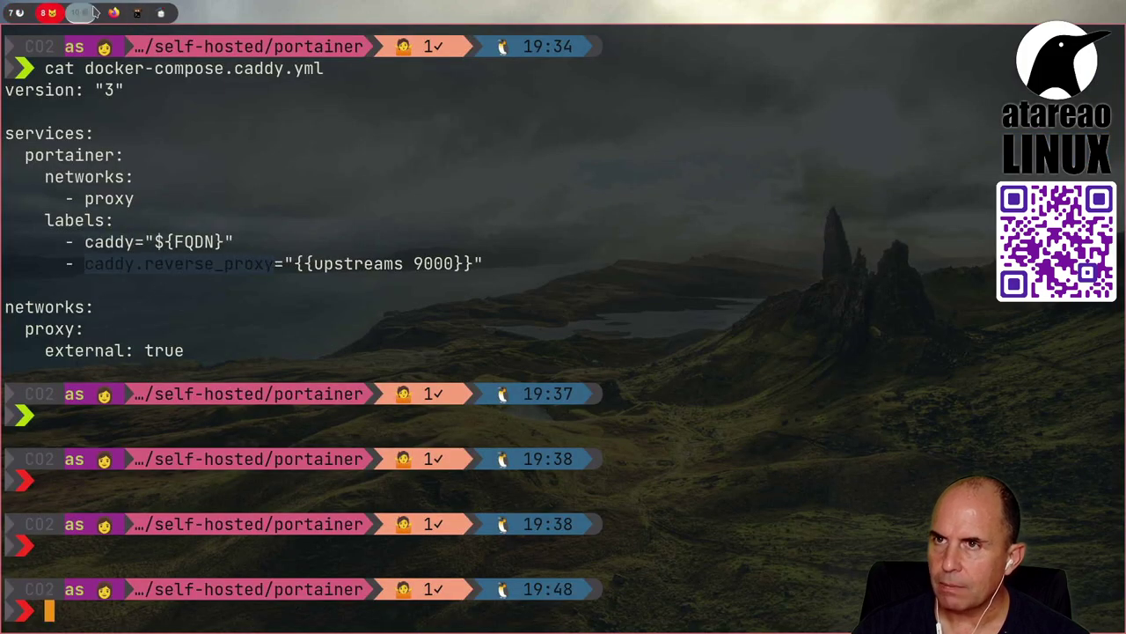
left_click(101, 264)
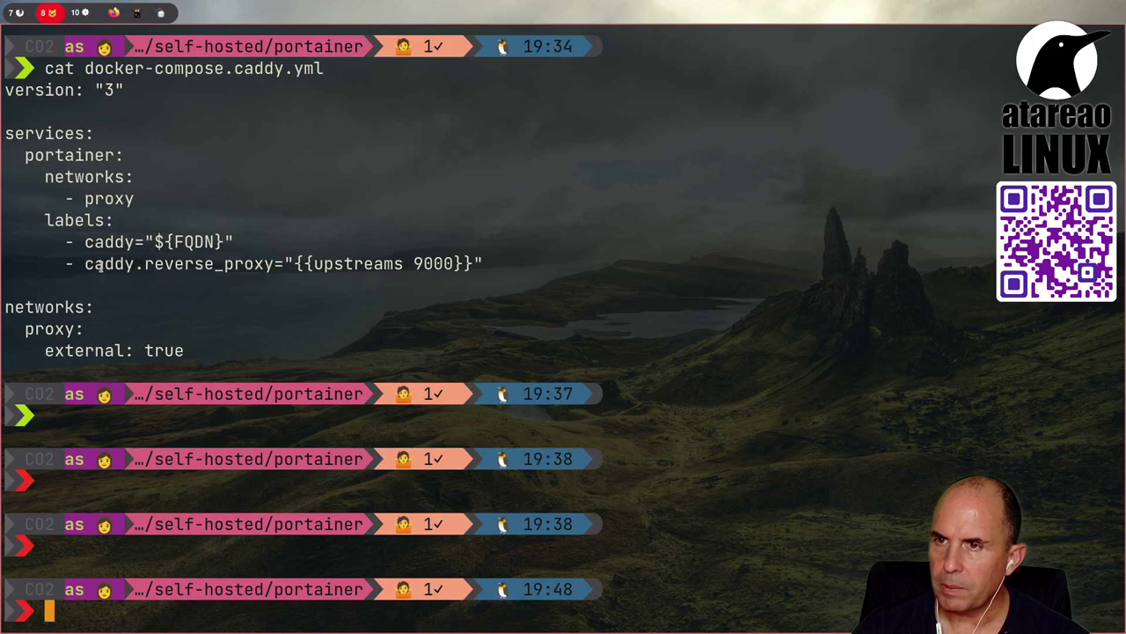
left_click_drag(85, 264, 485, 264)
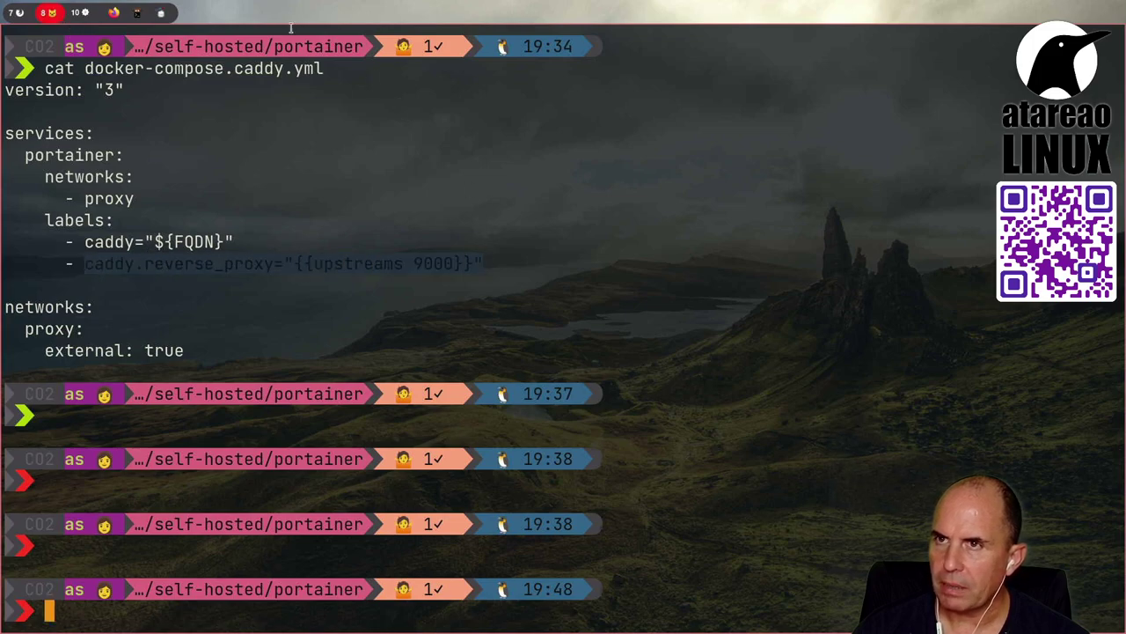
key("Return")
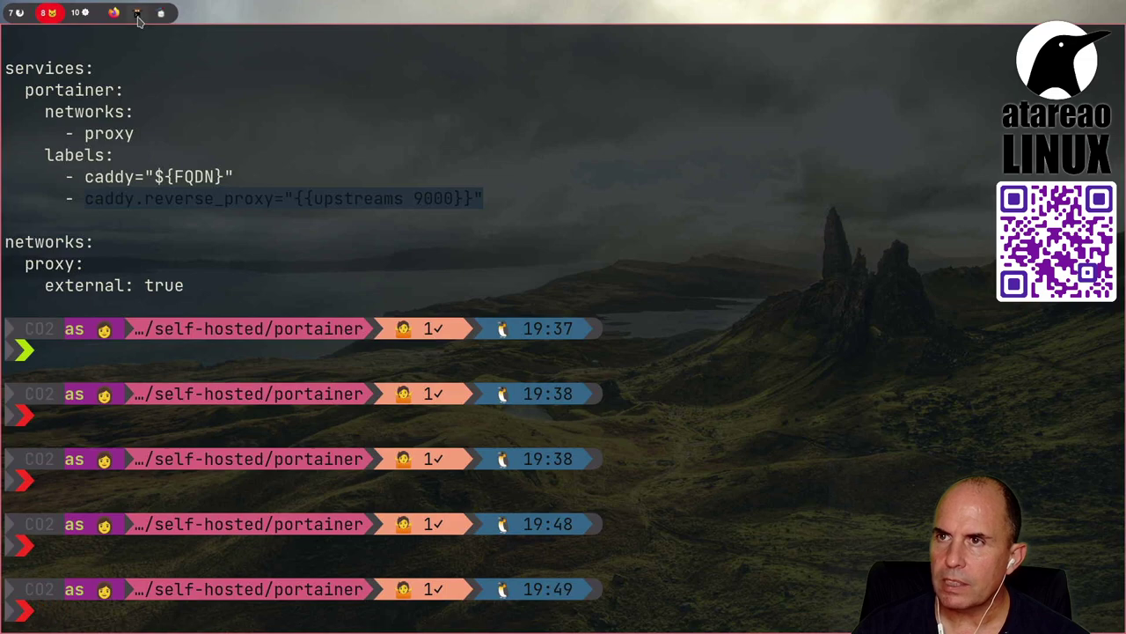
left_click(114, 12)
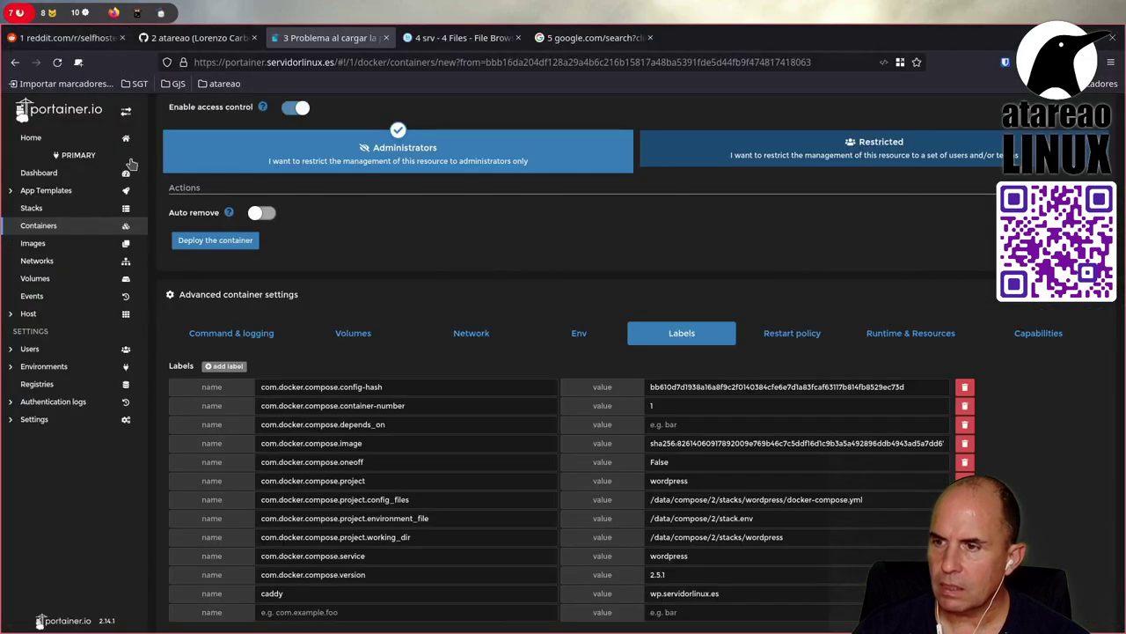
- Split the pasted line into label name caddy.reverse_proxy and value {{upstreams 80}}, changing port 9000 to 80
left_click(283, 612)
type("caddy.reverse_proxy=\"{{upstreams 9000}}\"")
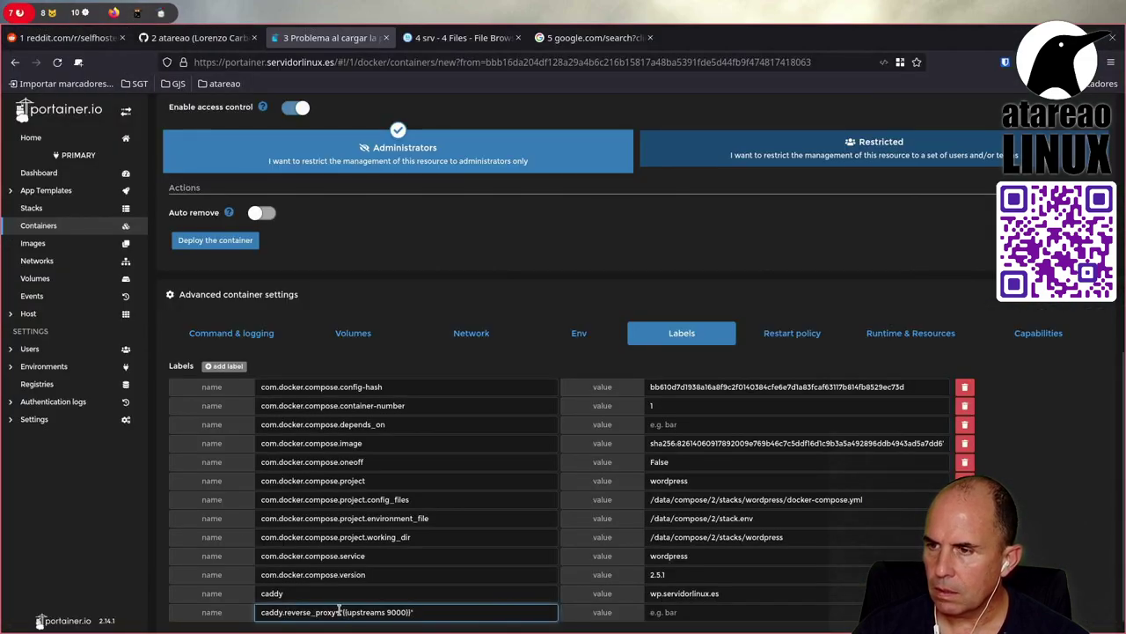
left_click_drag(339, 612, 455, 610)
key("ctrl+x")
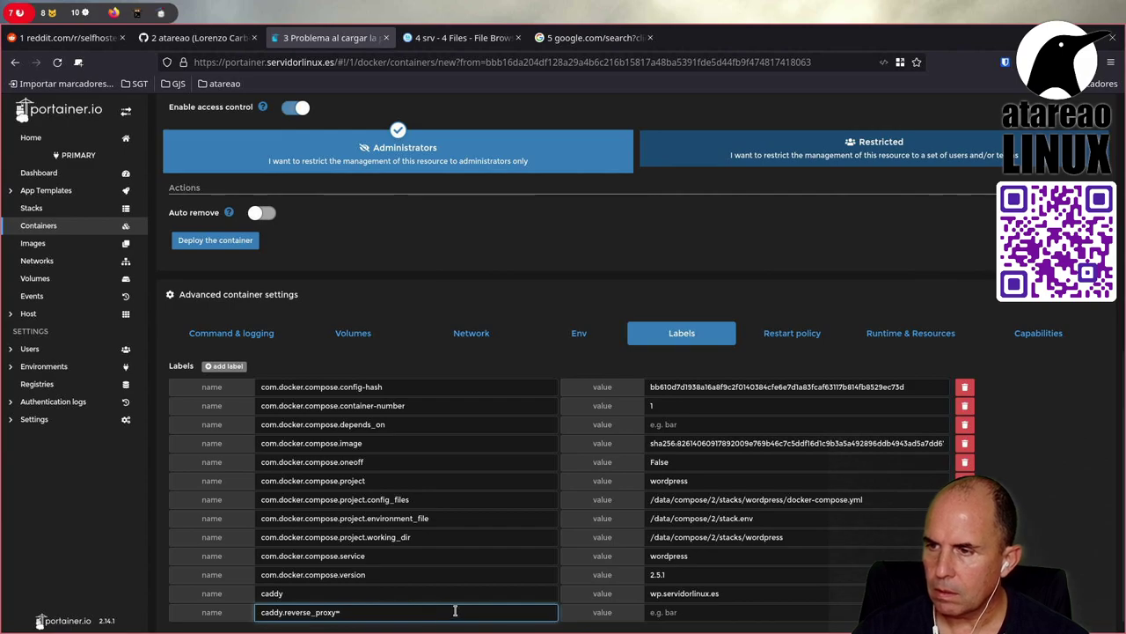
key("BackSpace")
left_click(748, 616)
key("ctrl+v")
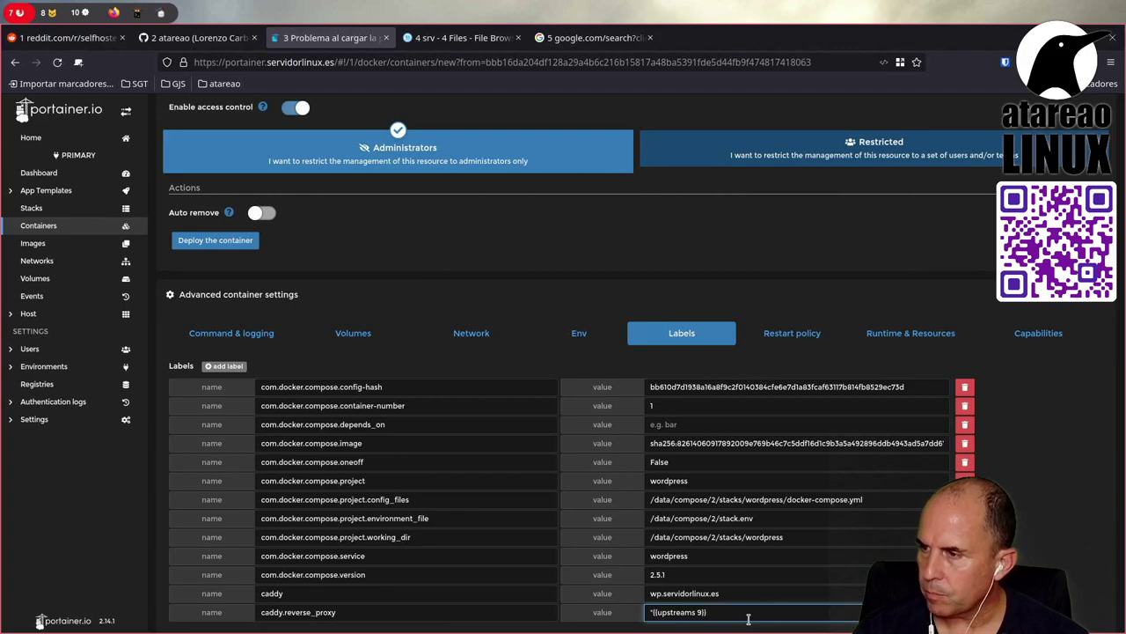
key("BackSpace")
type("80")
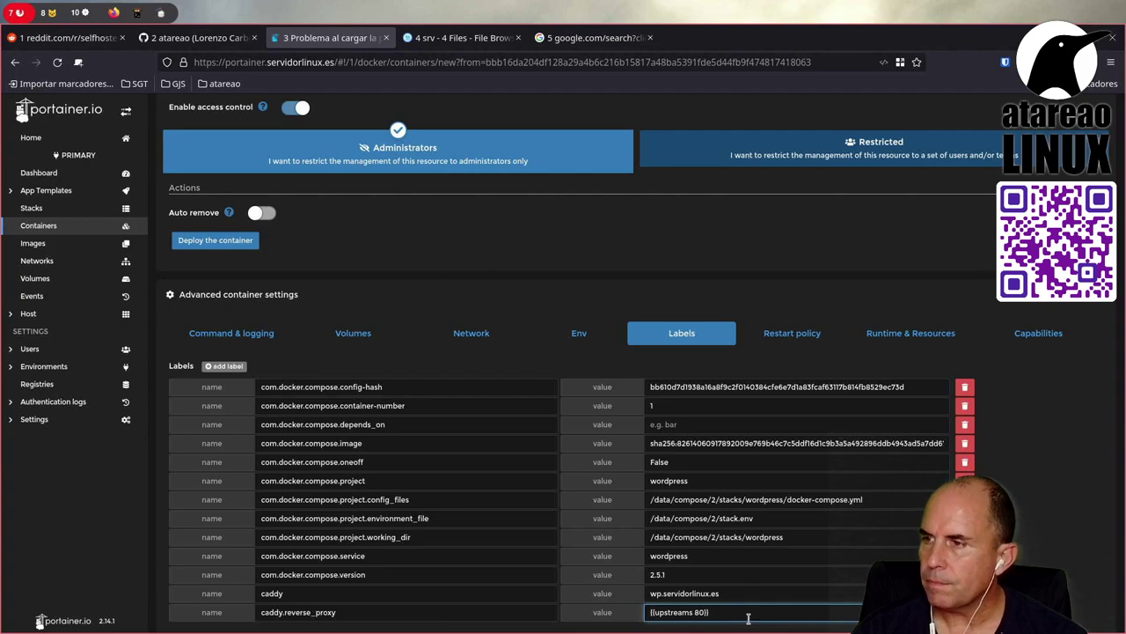
scroll(1021, 442, "down", 1)
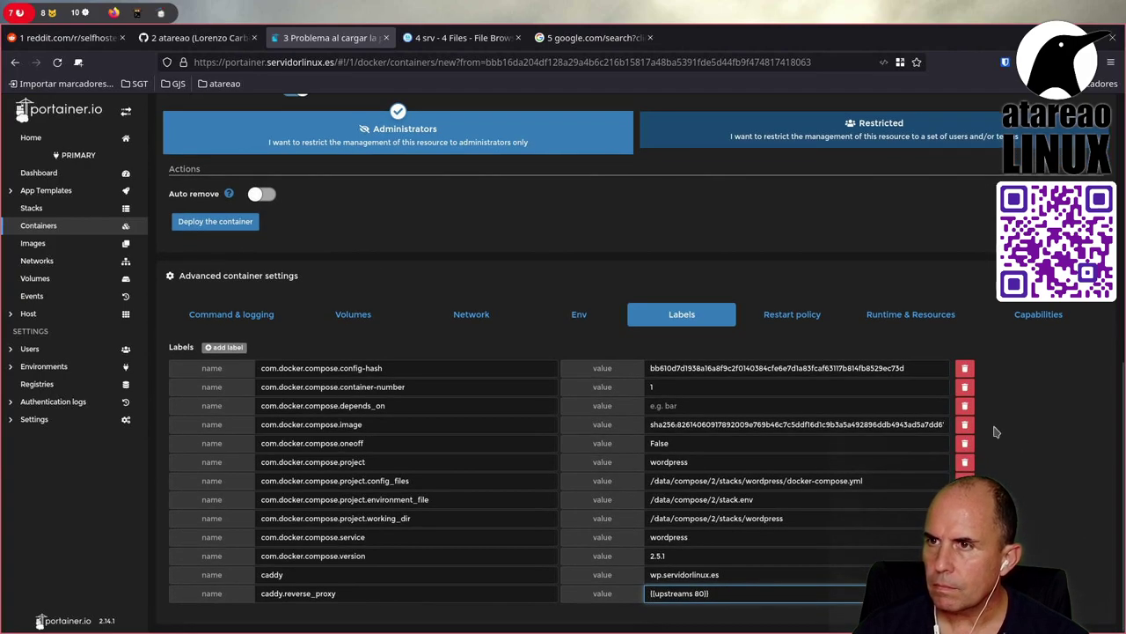
- Deploy the relabelled WordPress container, replacing the existing one, and open wordpress-wordpress-1
left_click(221, 222)
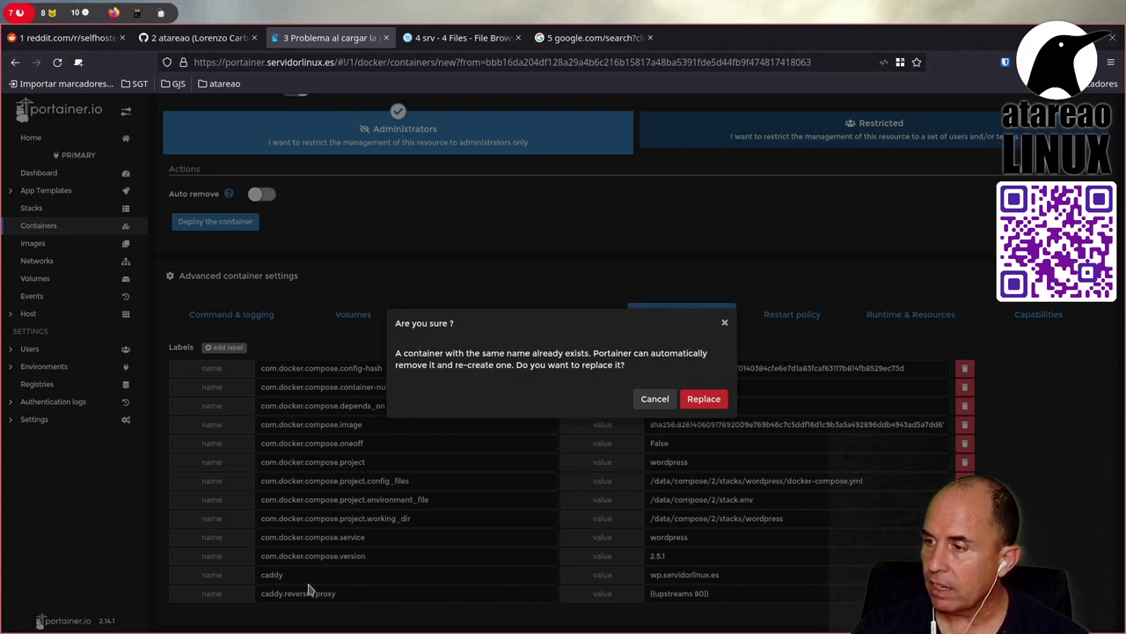
left_click(704, 399)
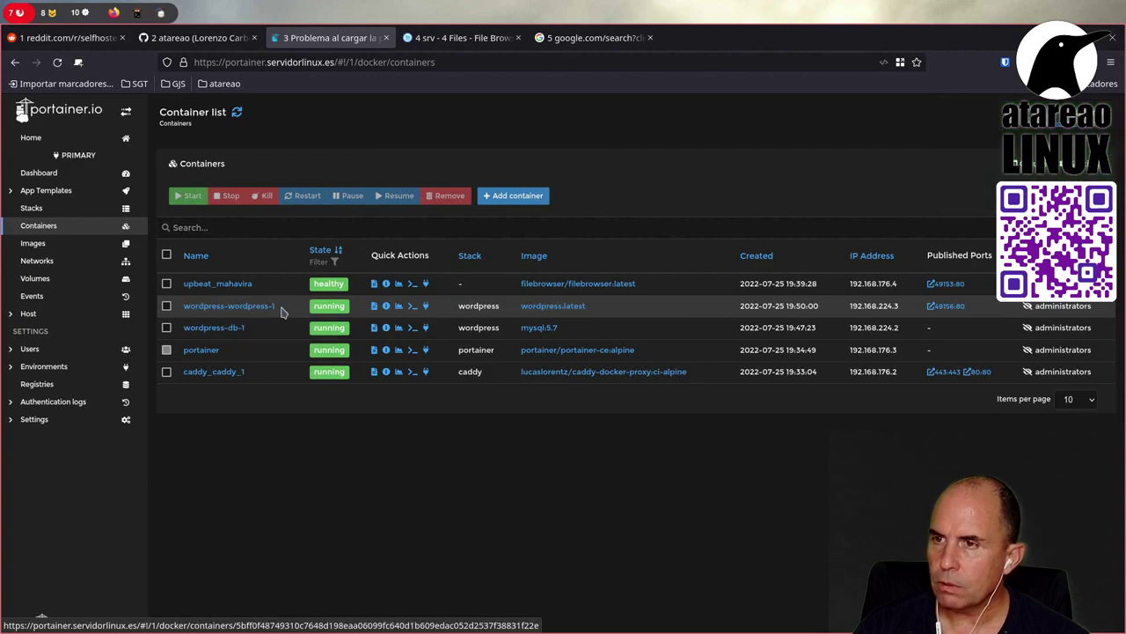
left_click(249, 307)
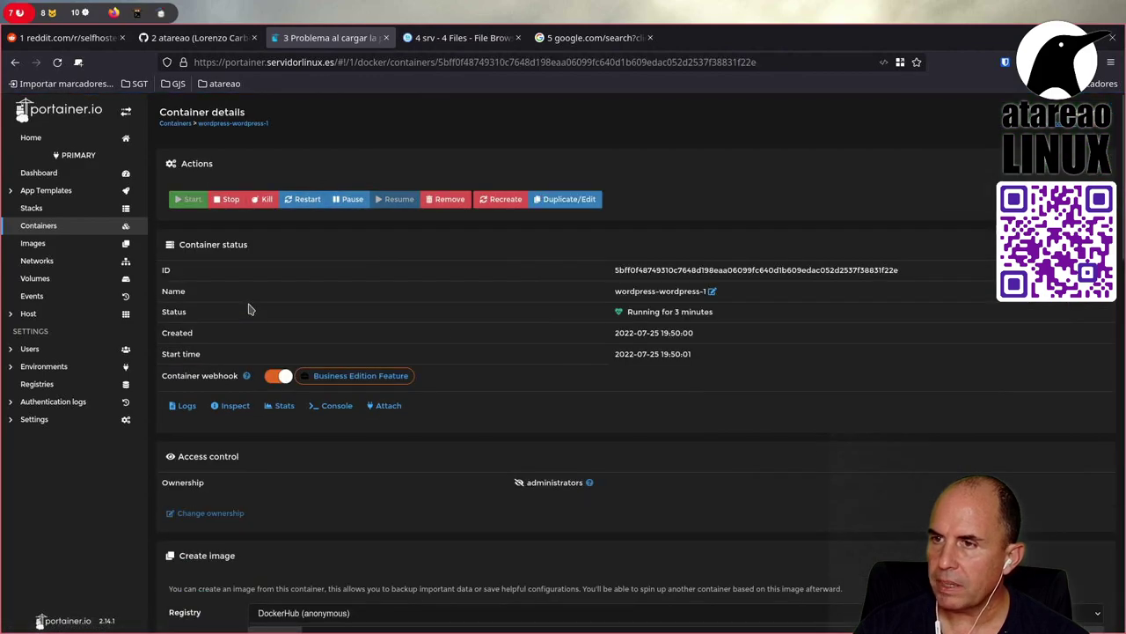
- Check the container's labels, selecting the wp.servidorlinux.es domain value
scroll(249, 309, "down", 3)
scroll(249, 309, "down", 3)
scroll(249, 309, "down", 5)
scroll(249, 309, "down", 2)
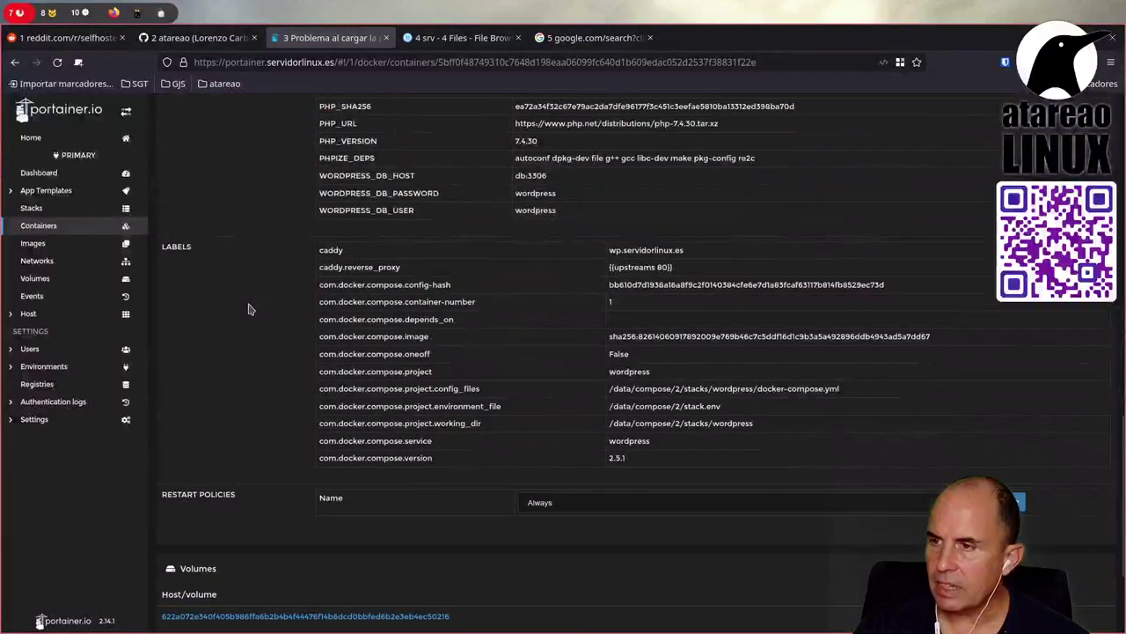
double_click(662, 251)
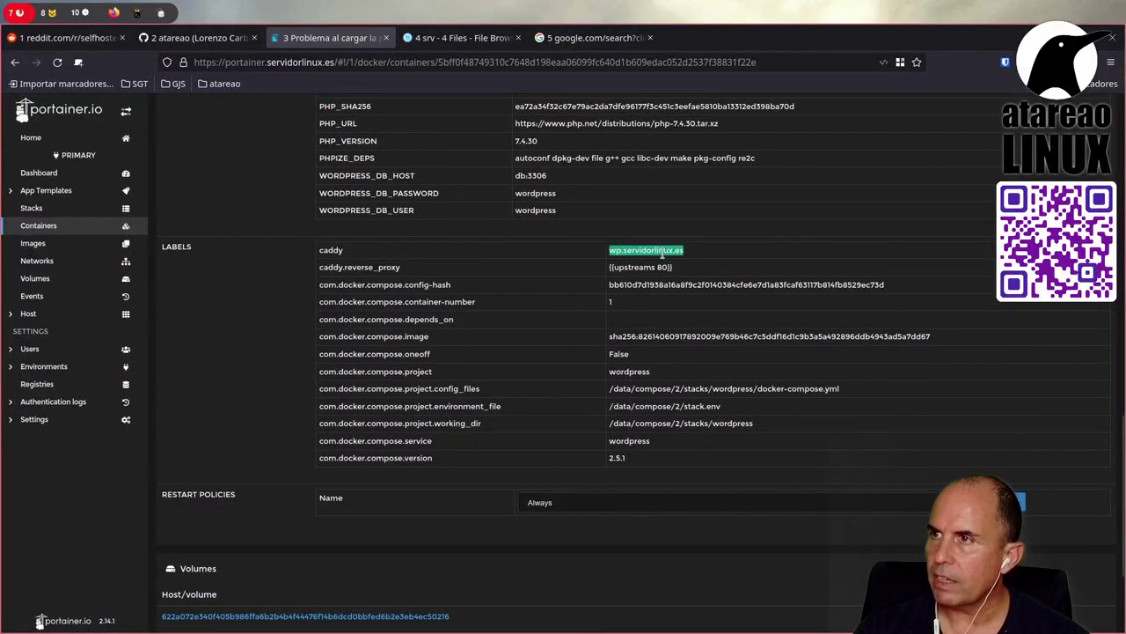
left_click(457, 38)
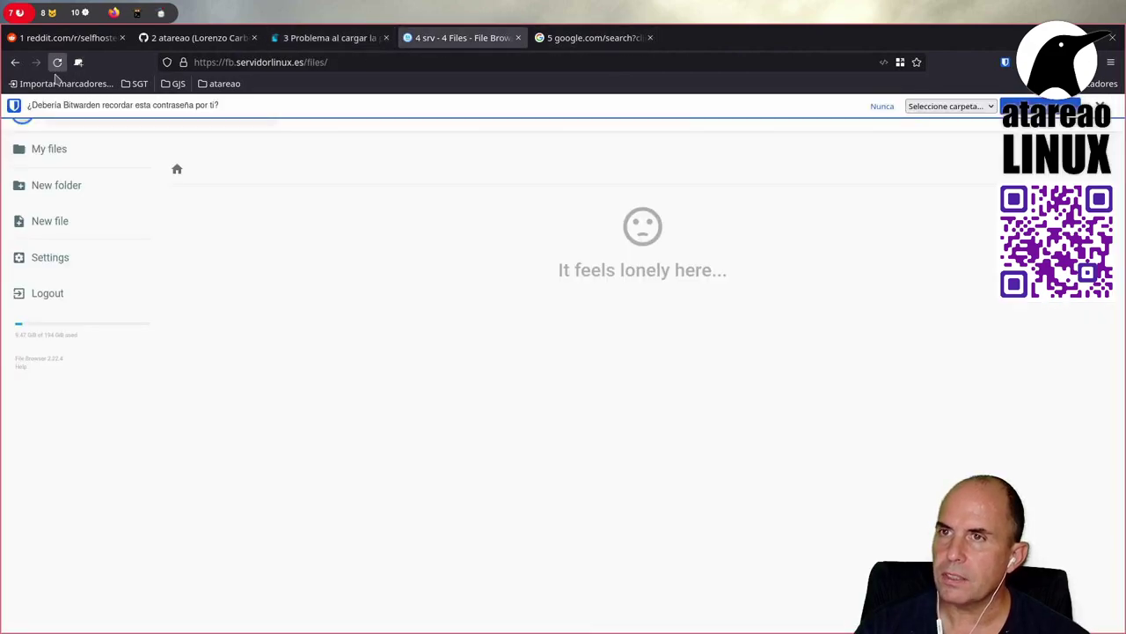
- Load wp.servidorlinux.es in a new browser tab
left_click(224, 62)
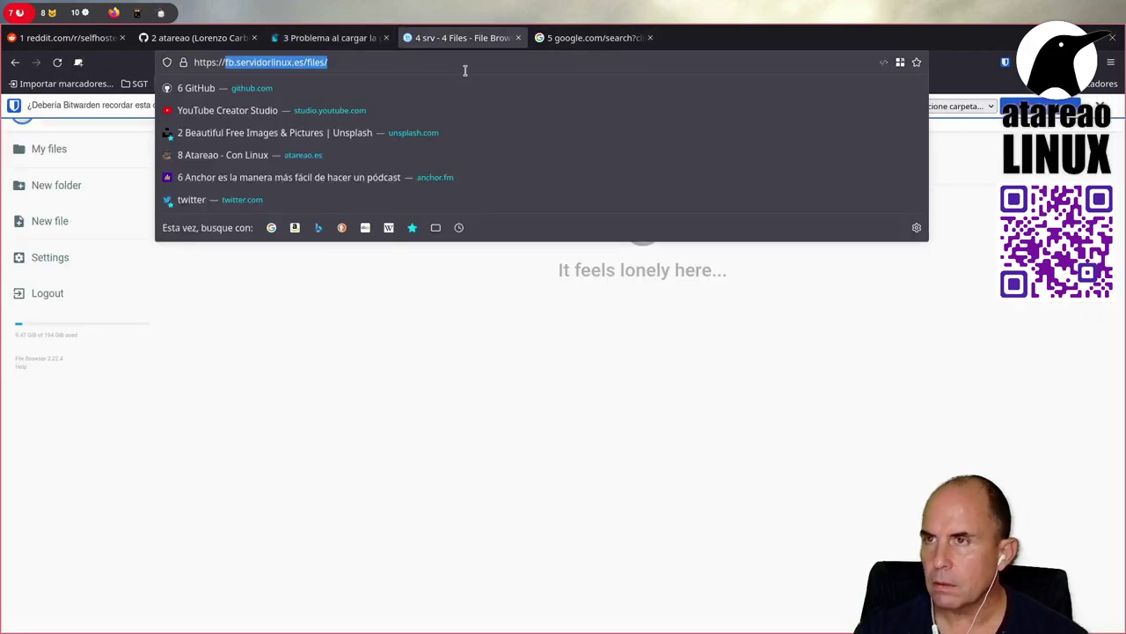
type("wp.servidor")
key("Delete")
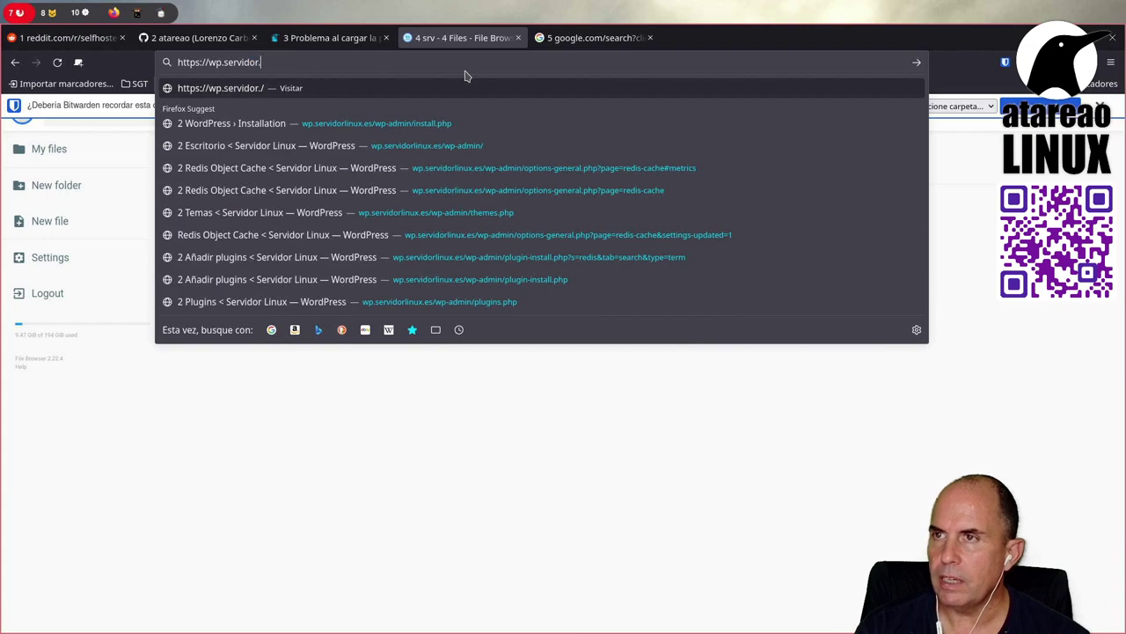
type("linux.es/")
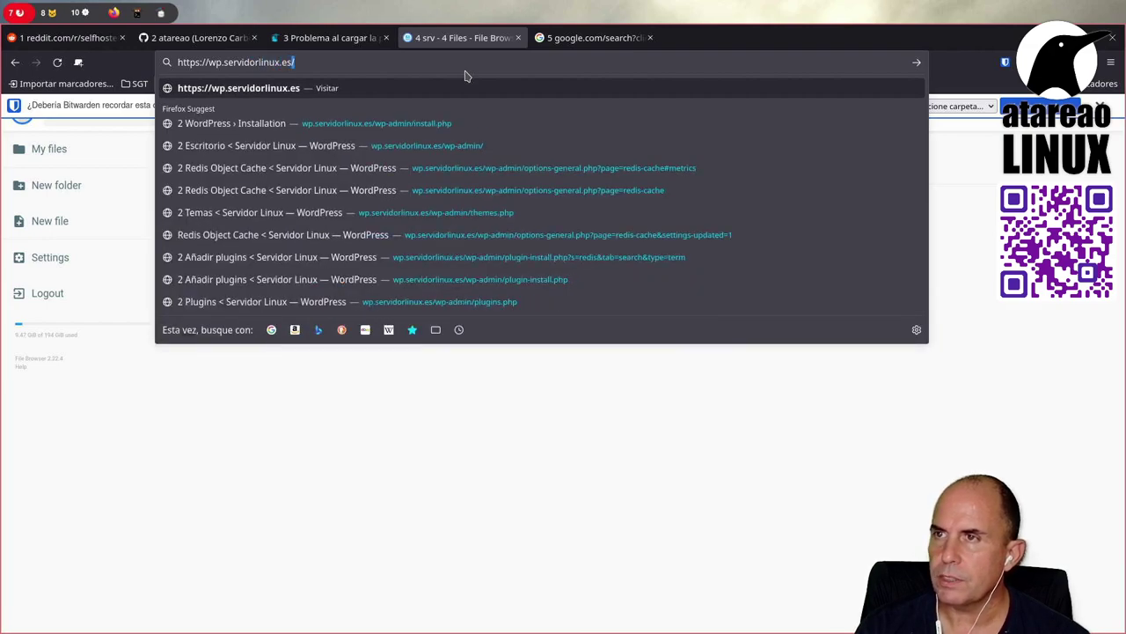
key("Return")
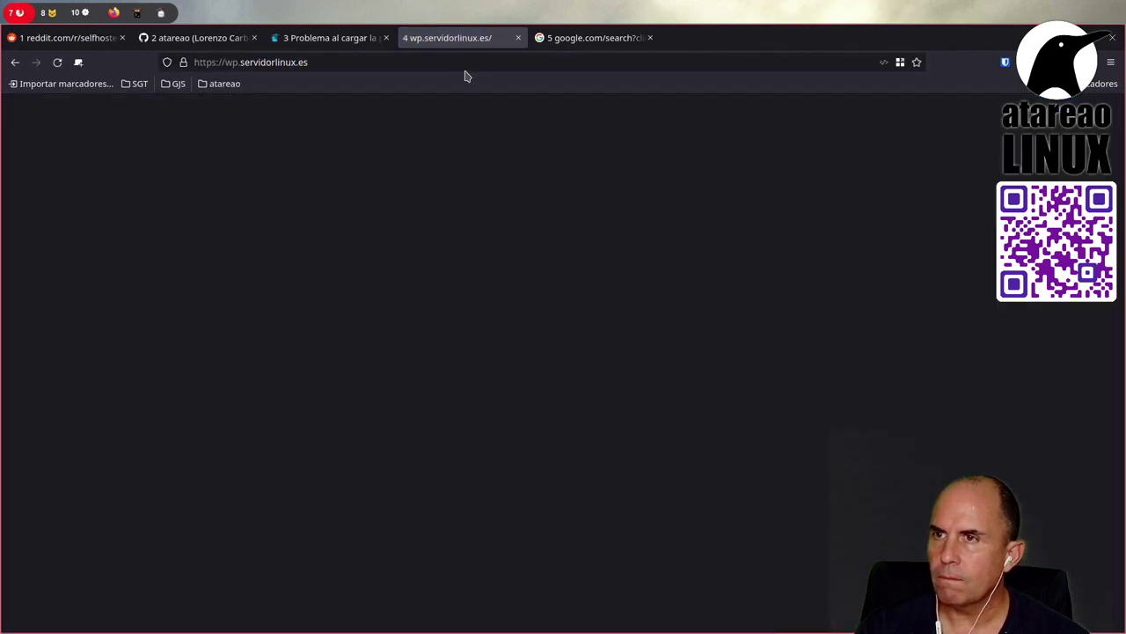
- Reload the still-blank wp.servidorlinux.es page and return to the Portainer container details
left_click(345, 42)
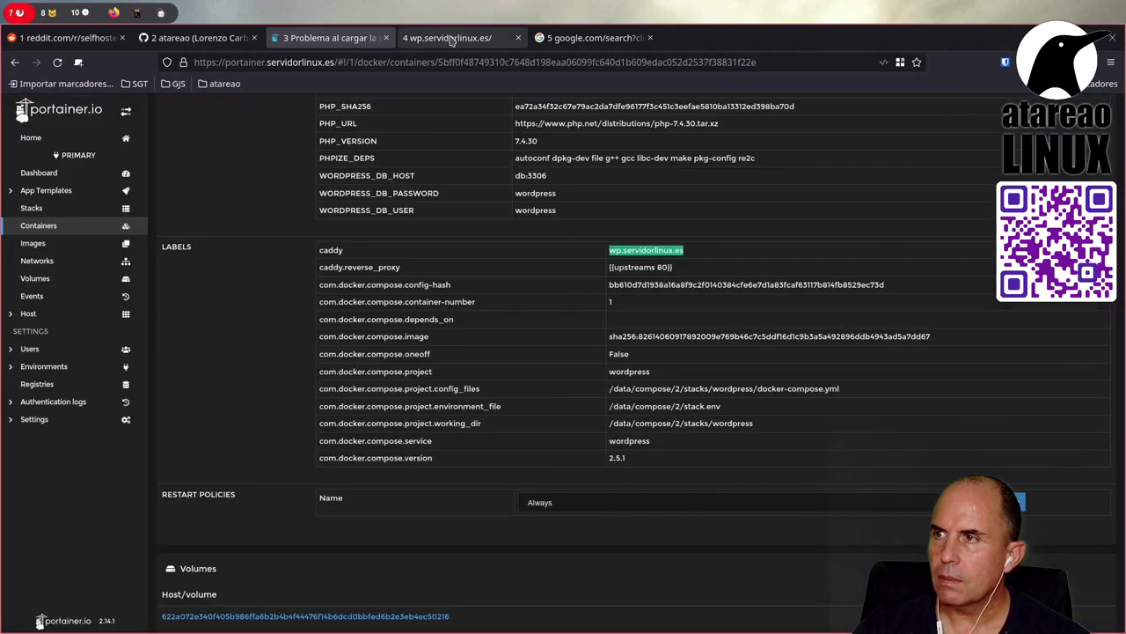
left_click(450, 42)
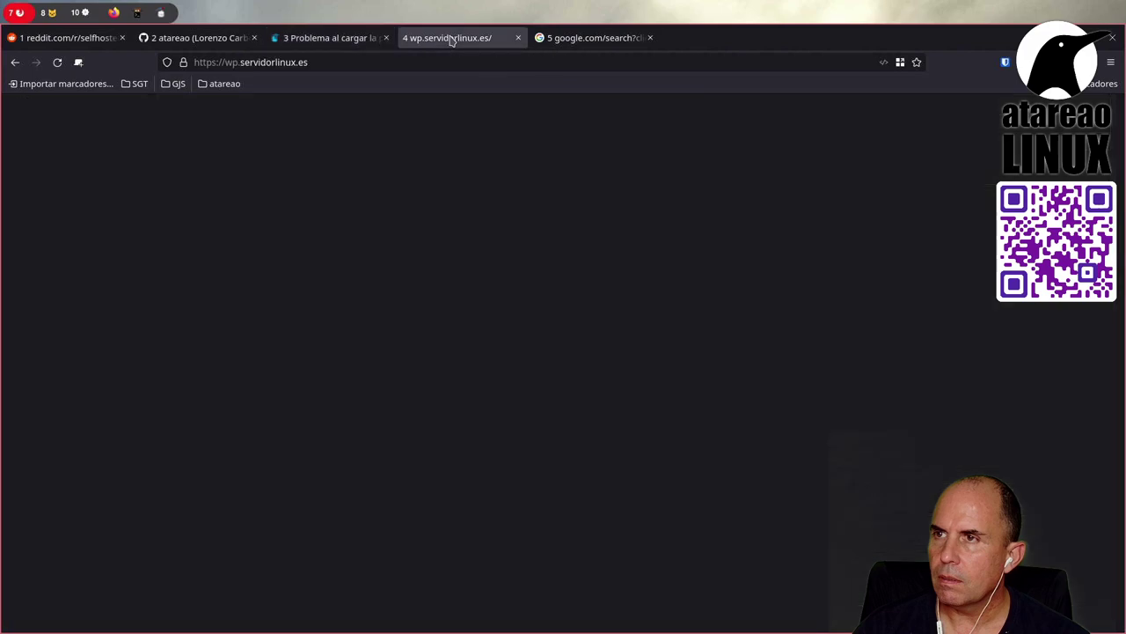
left_click(57, 61)
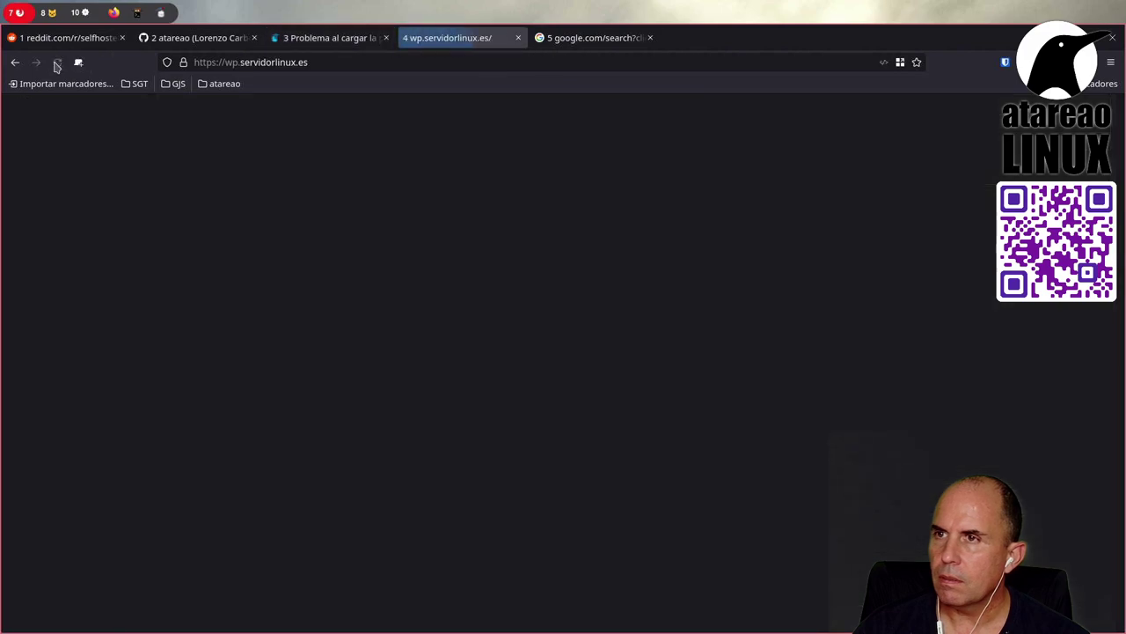
left_click(357, 40)
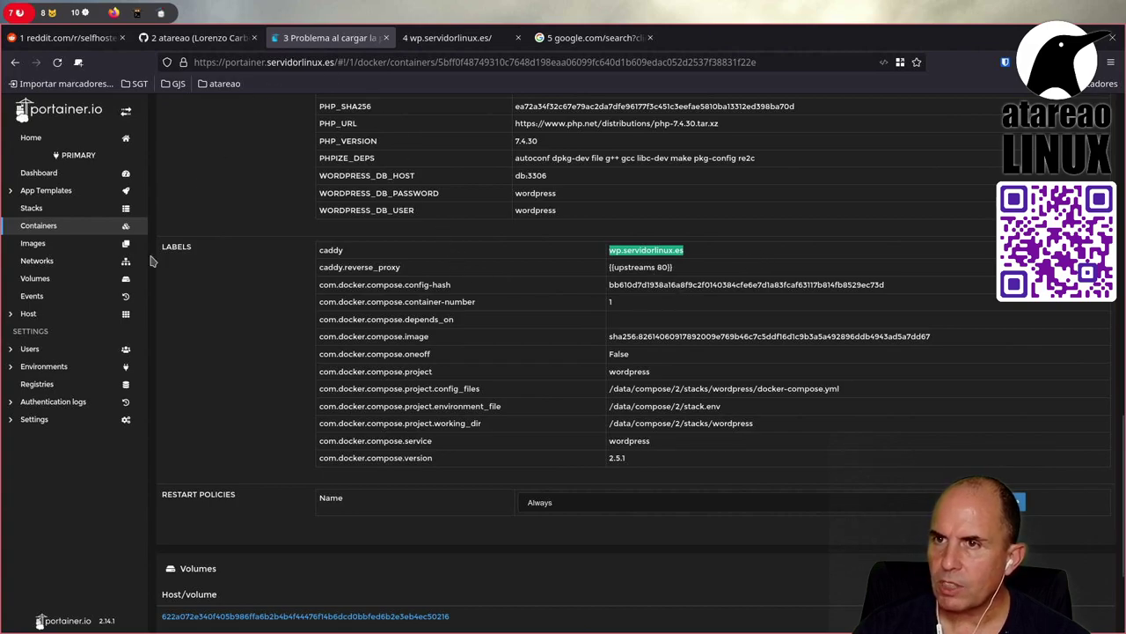
left_click(55, 227)
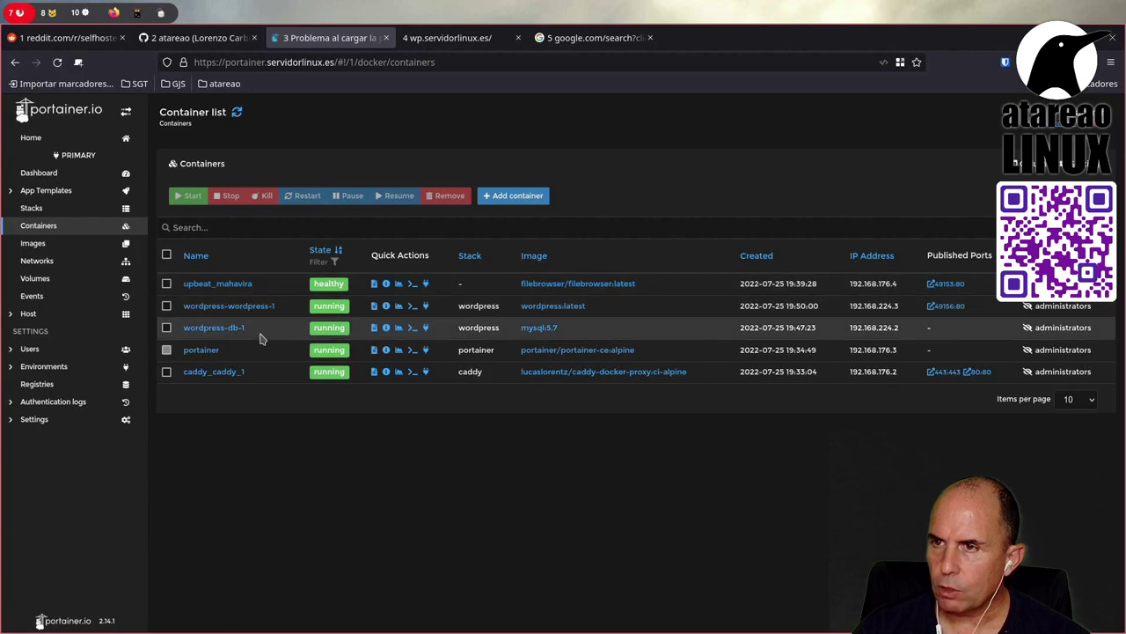
left_click(216, 285)
scroll(565, 317, "down", 2)
scroll(565, 317, "down", 5)
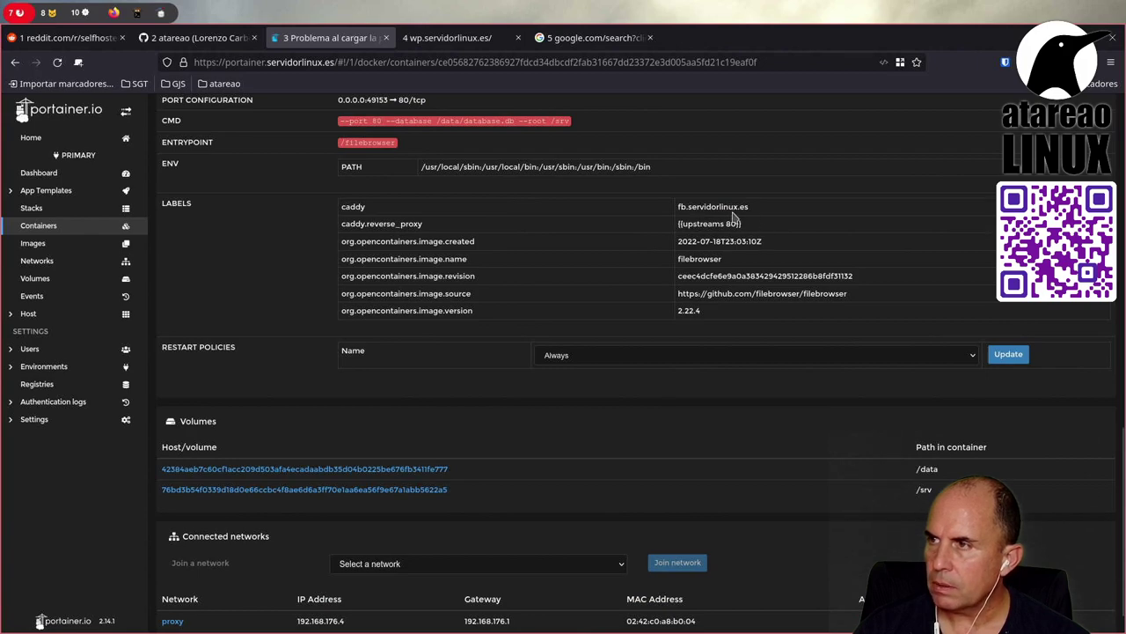
left_click(58, 226)
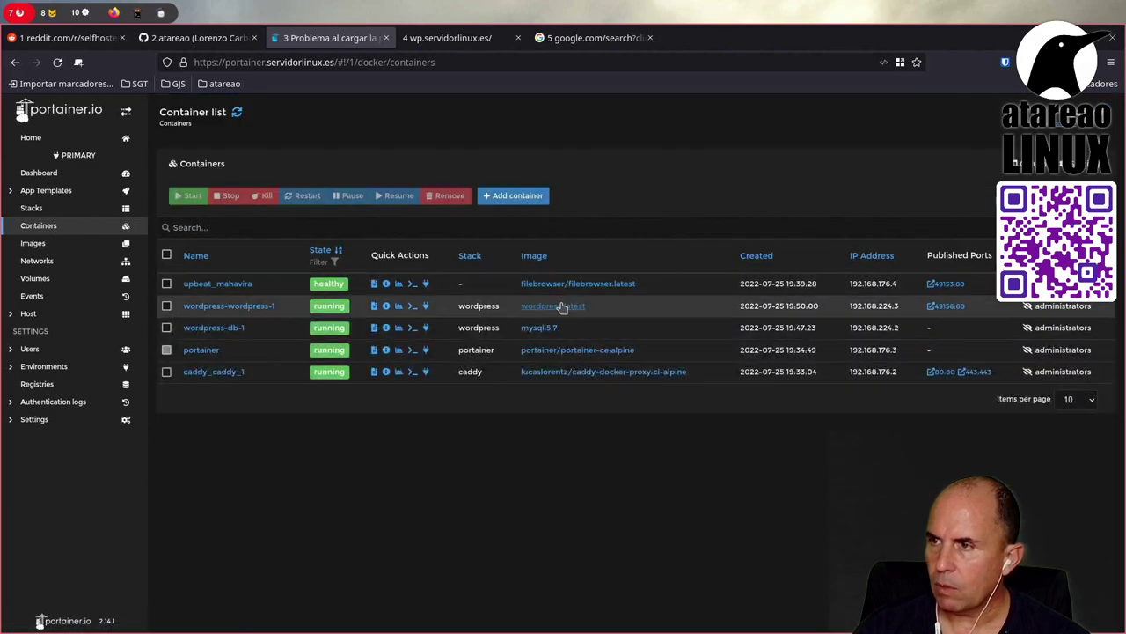
left_click(561, 307)
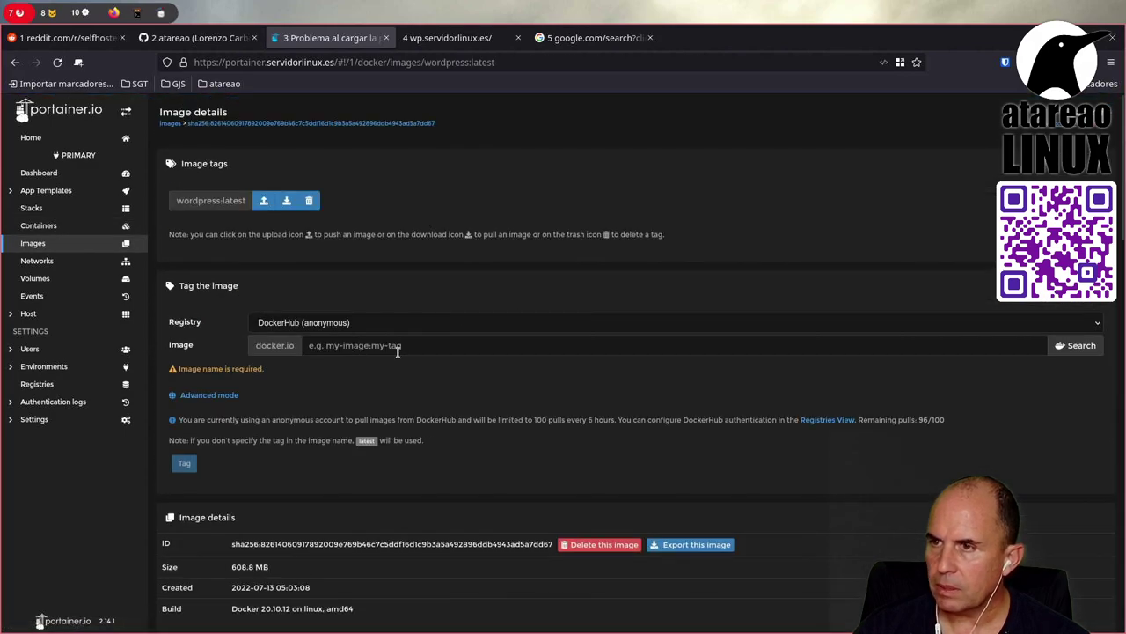
scroll(398, 352, "down", 3)
scroll(399, 353, "down", 2)
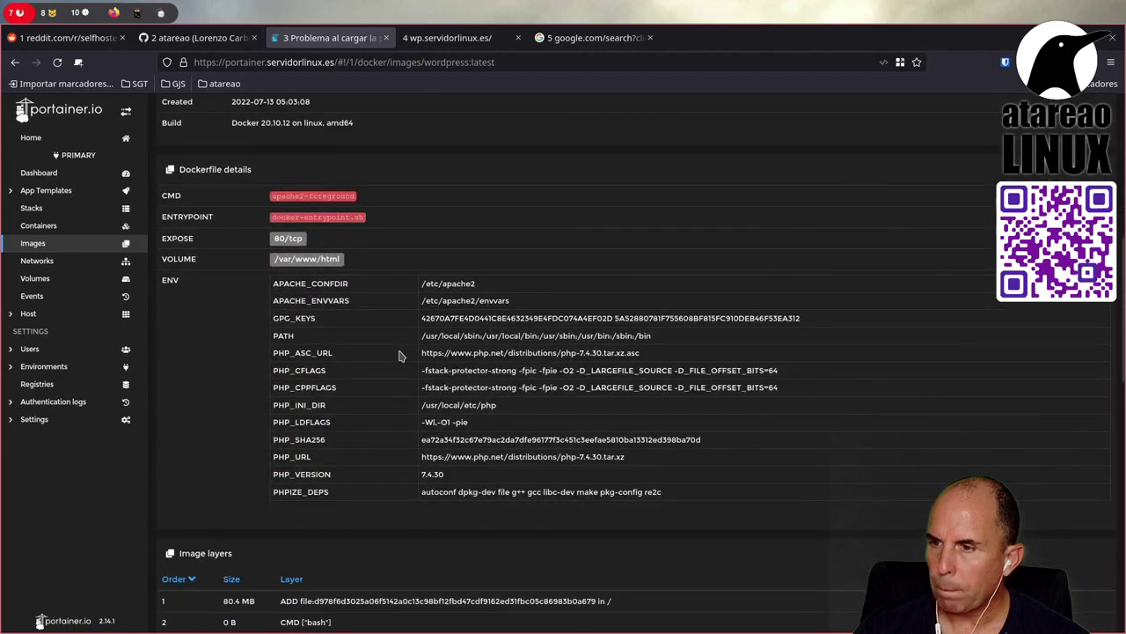
scroll(398, 355, "down", 5)
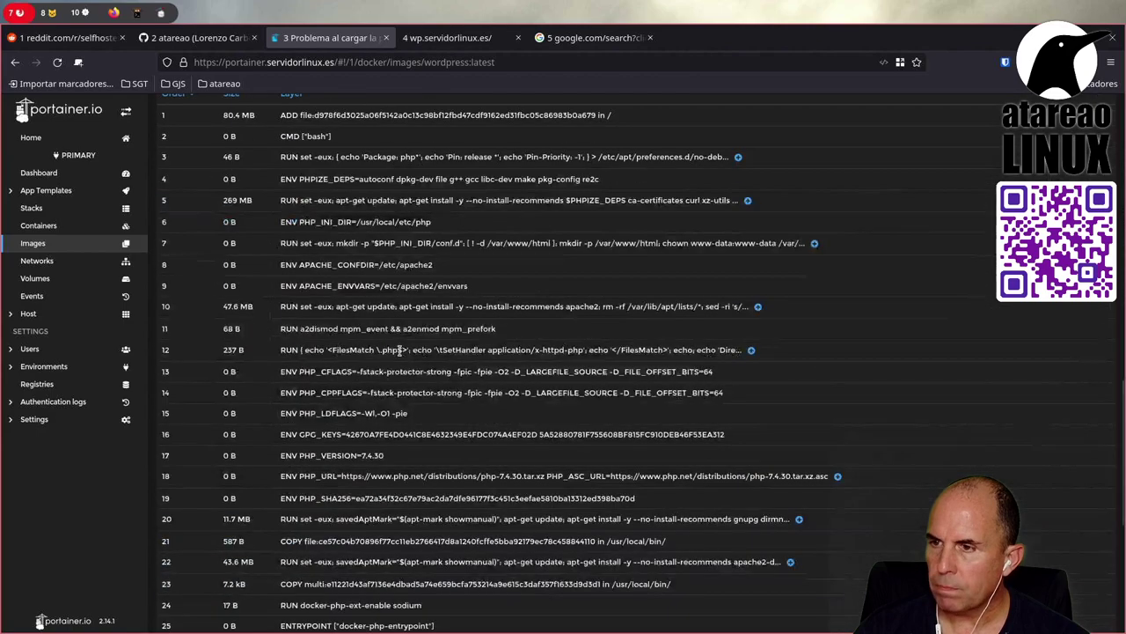
left_click(38, 225)
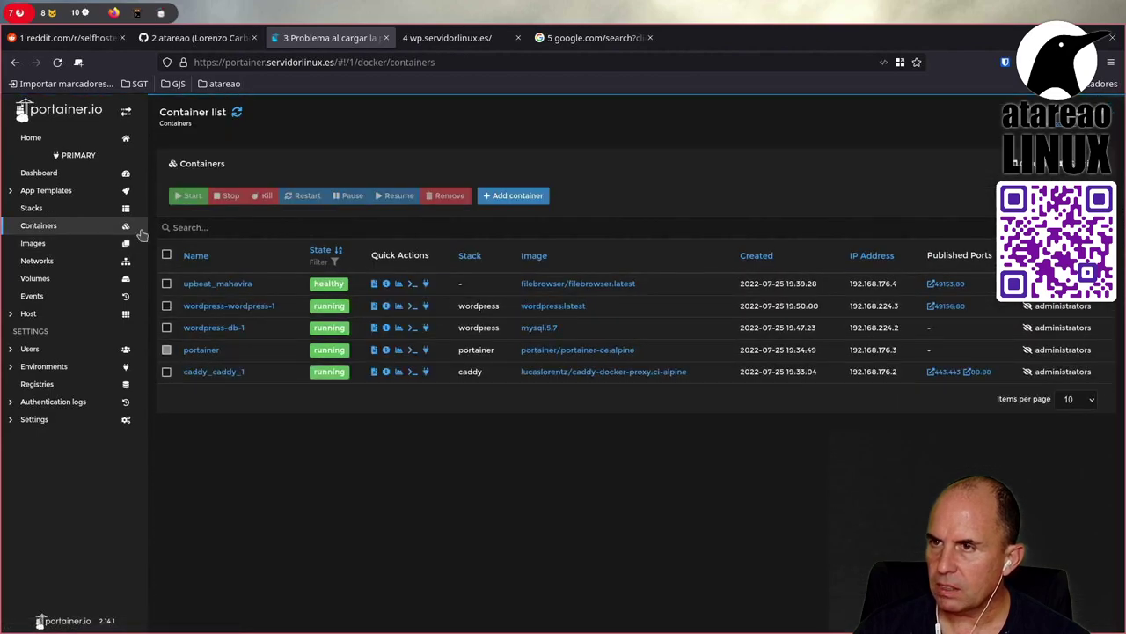
left_click(211, 311)
scroll(478, 308, "down", 1)
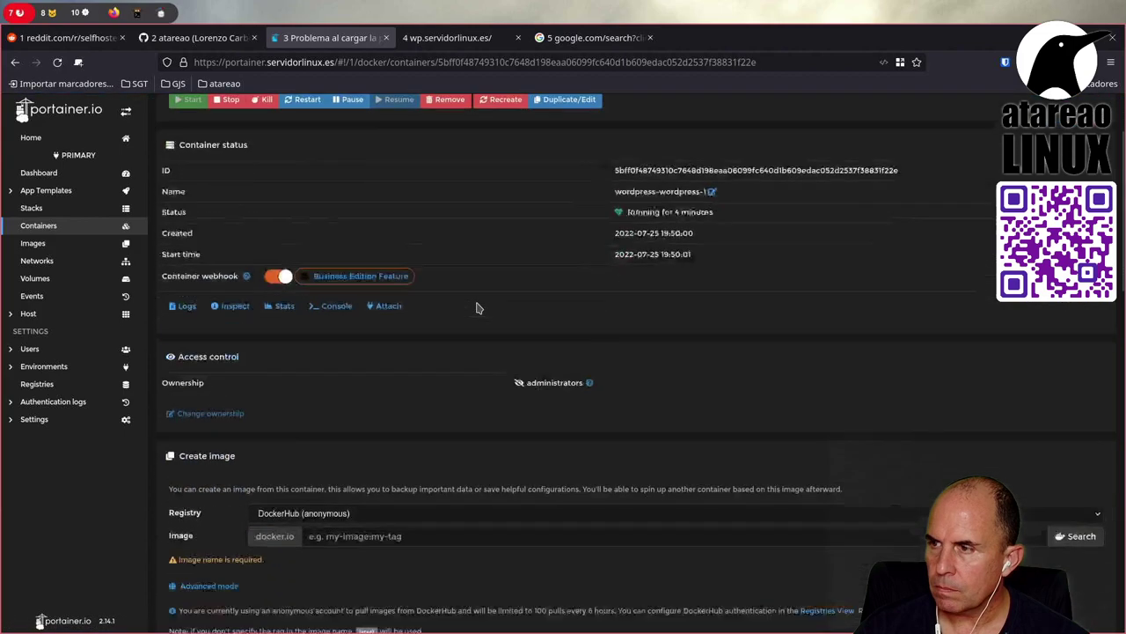
scroll(477, 308, "down", 2)
scroll(477, 308, "down", 1)
scroll(478, 308, "down", 3)
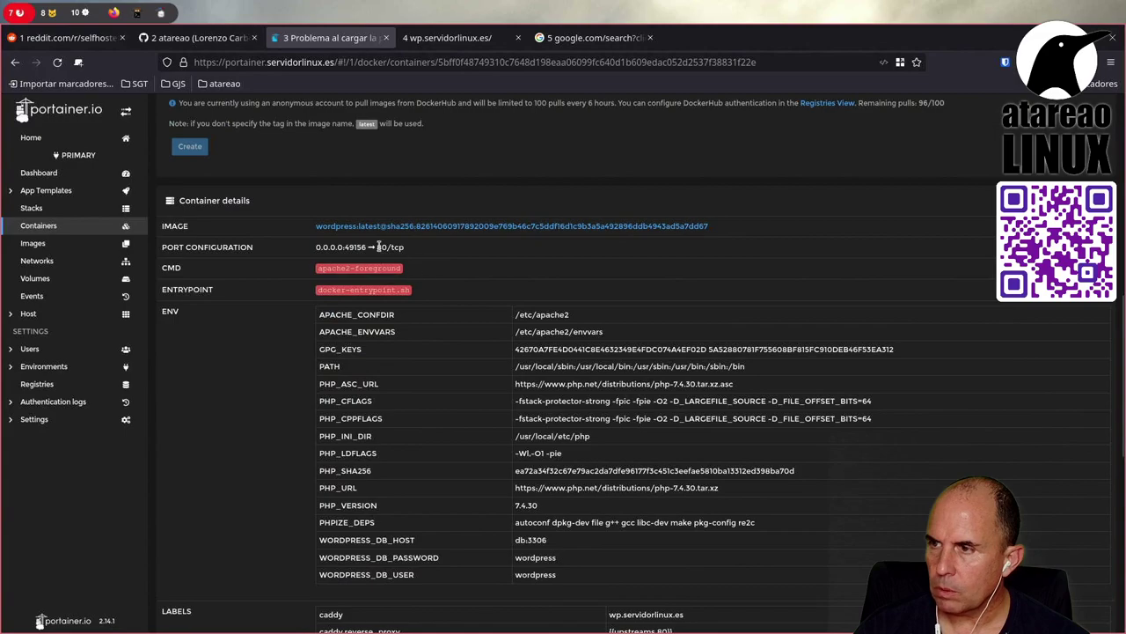
scroll(592, 298, "down", 2)
scroll(593, 297, "down", 2)
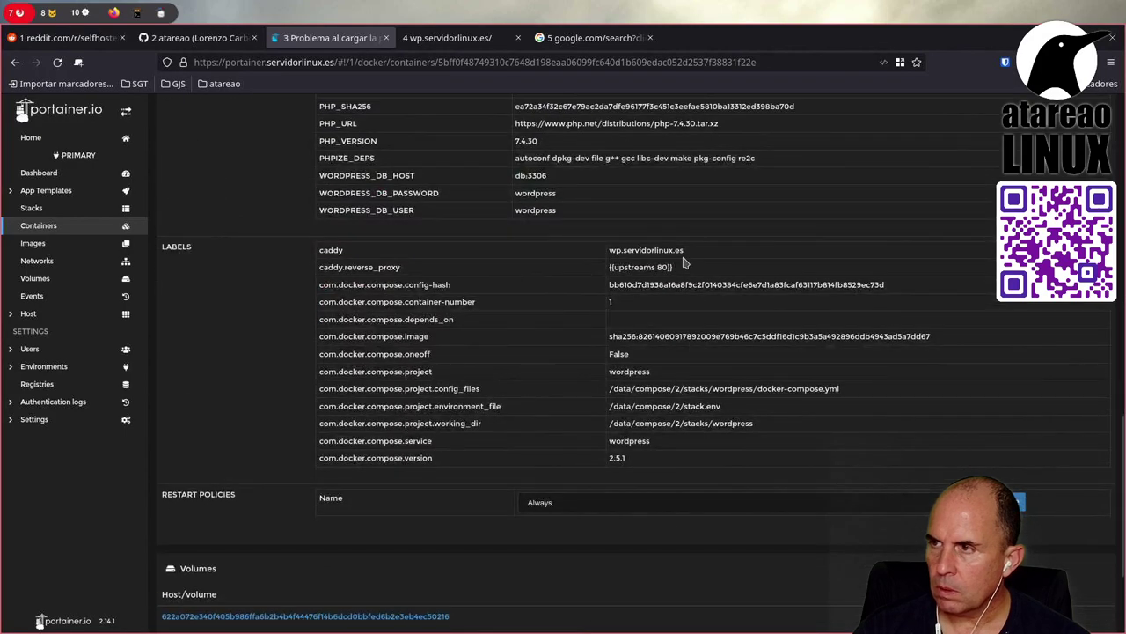
triple_click(649, 251)
key("ctrl+c")
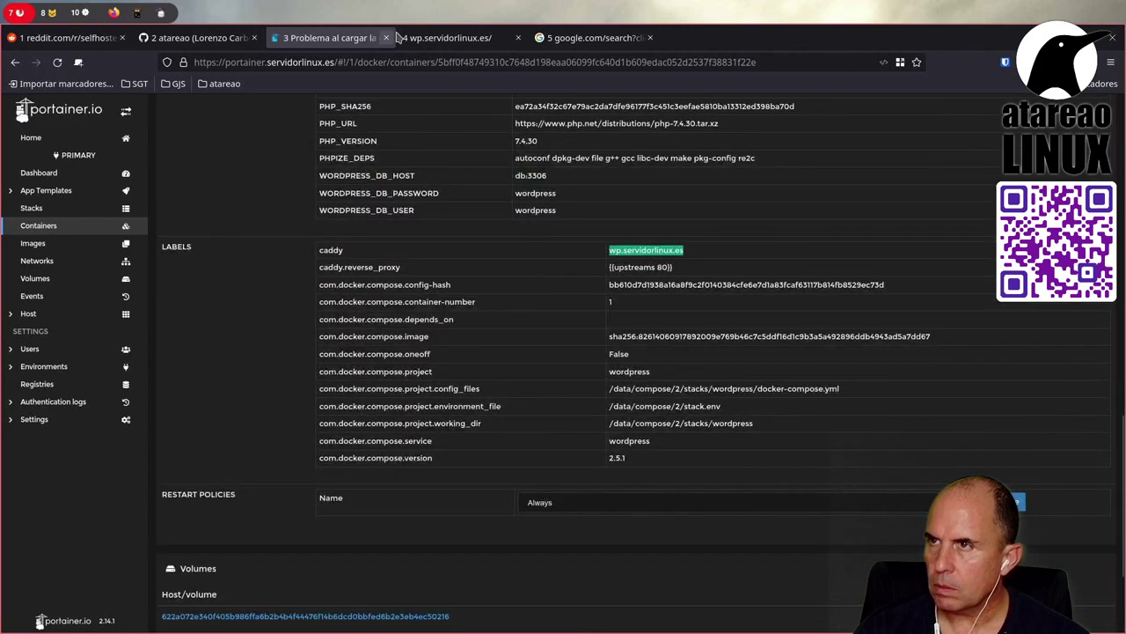
left_click(468, 38)
left_click_drag(225, 62, 433, 75)
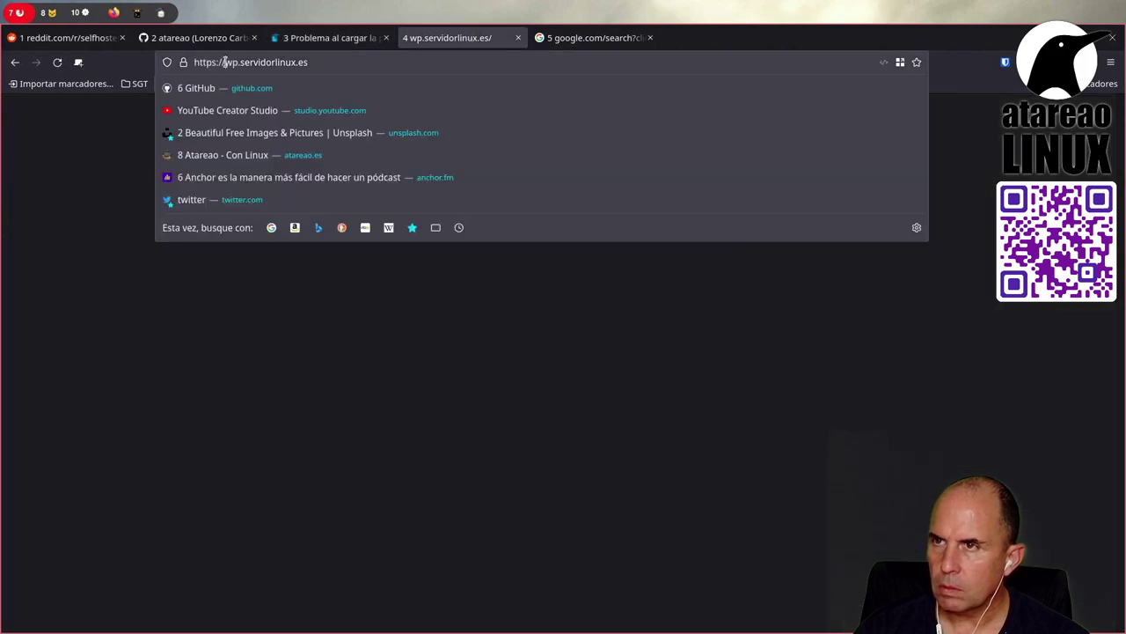
key("ctrl+v")
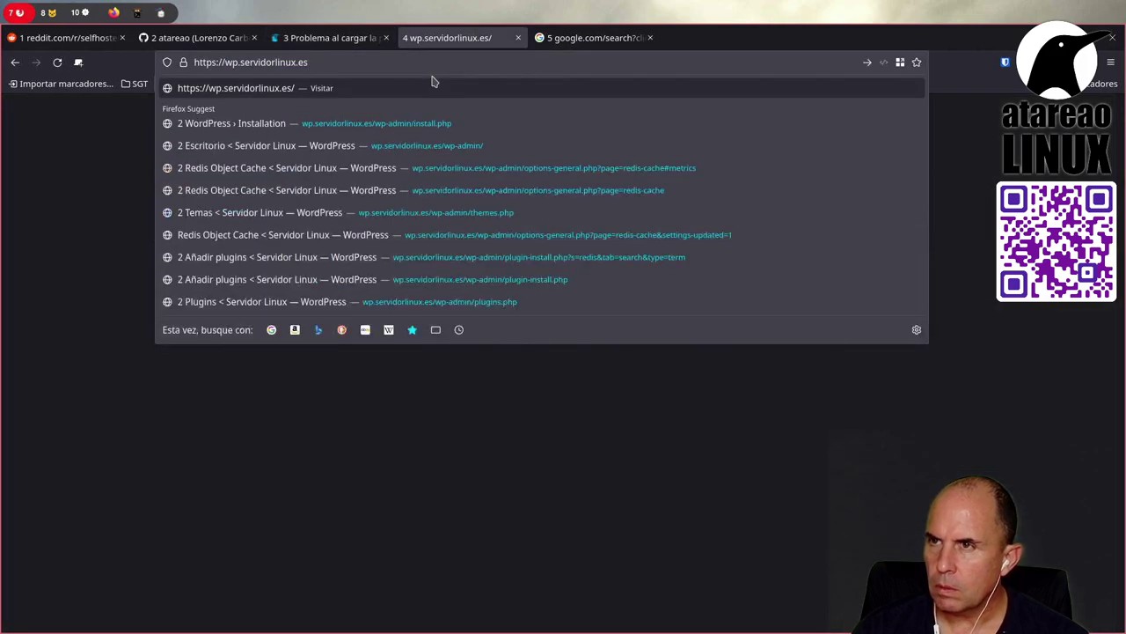
key("Return")
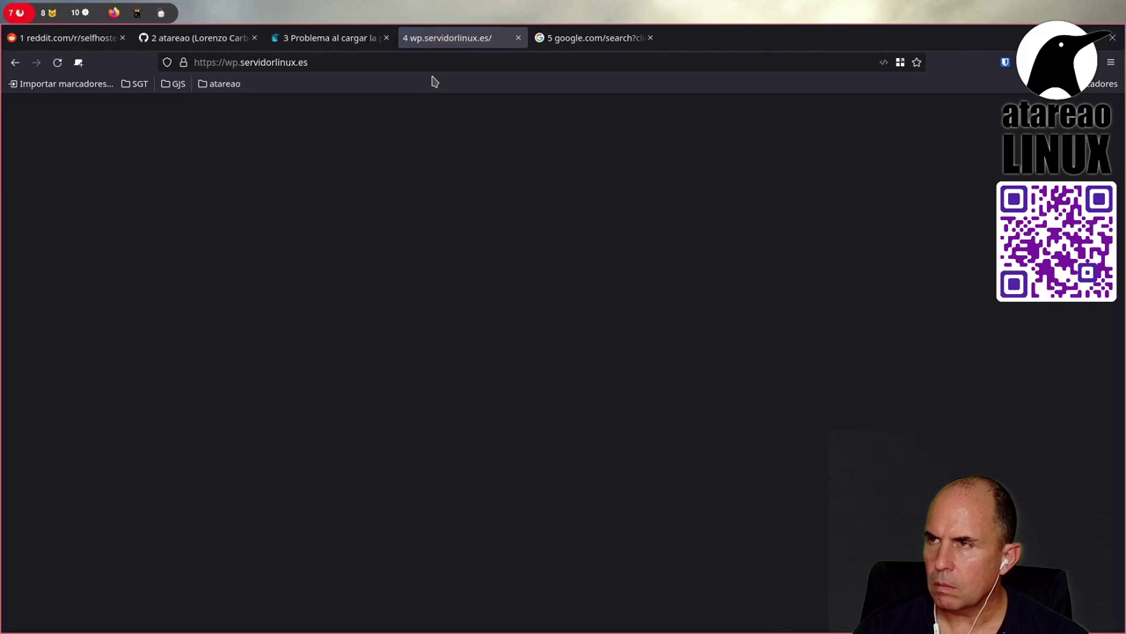
left_click(325, 38)
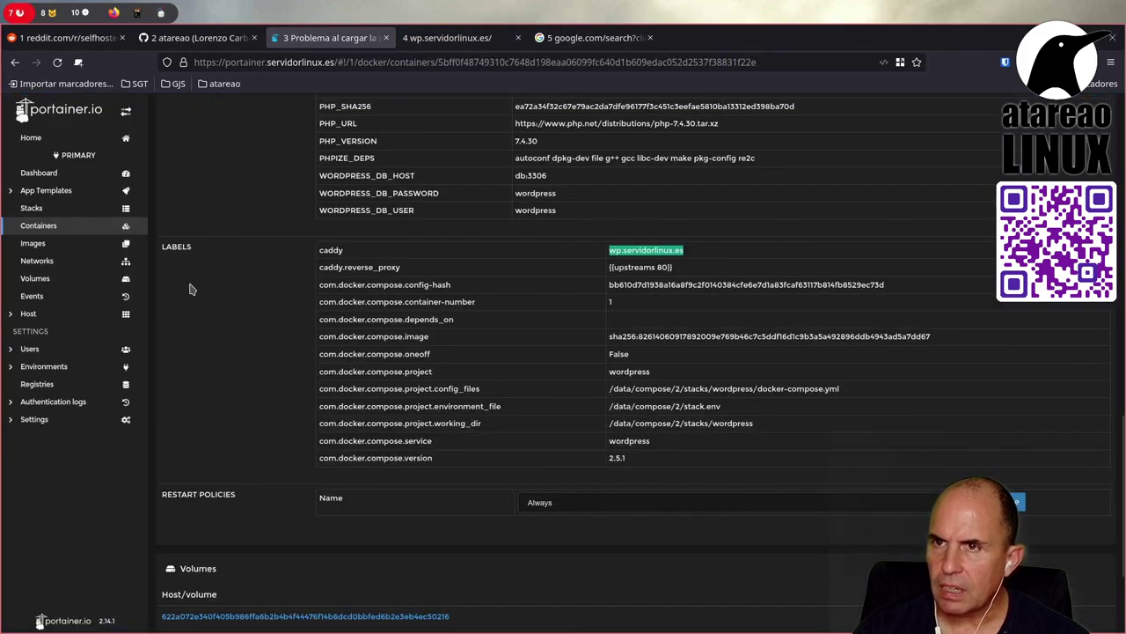
scroll(257, 255, "up", 3)
scroll(257, 255, "up", 10)
scroll(258, 255, "up", 2)
scroll(257, 256, "up", 1)
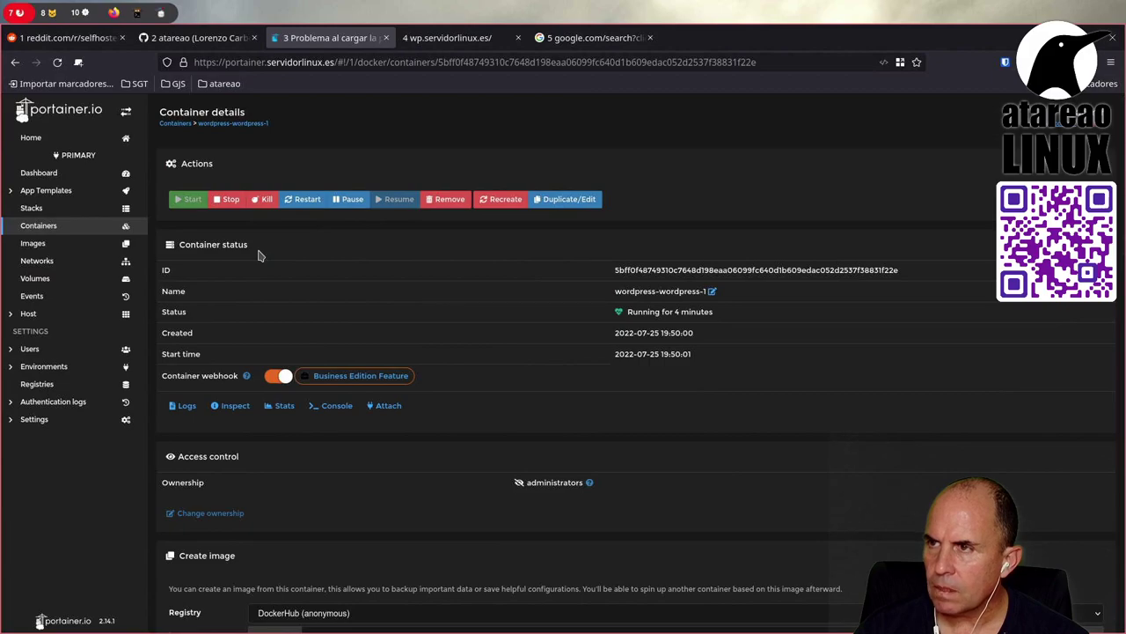
scroll(258, 255, "down", 5)
scroll(258, 255, "down", 5)
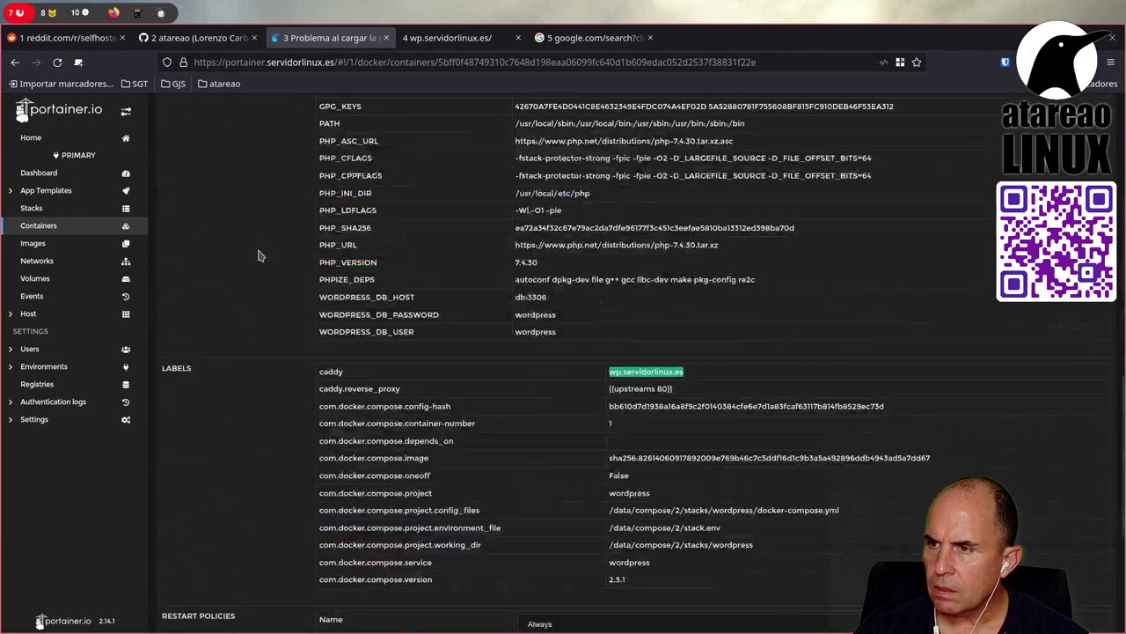
scroll(258, 255, "down", 5)
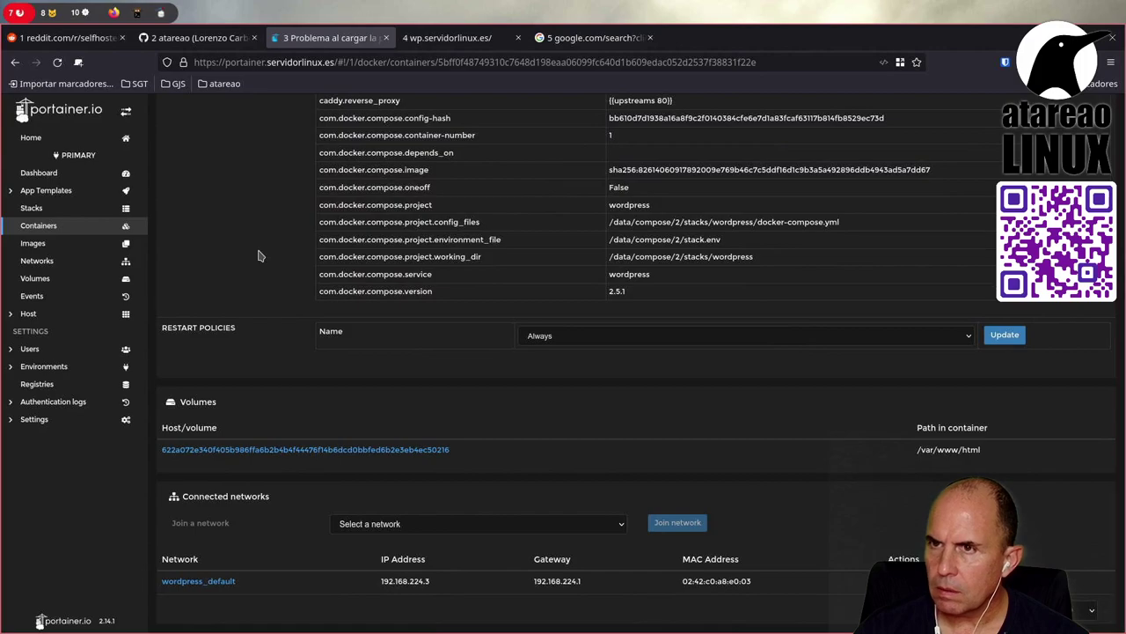
- Stop the wordpress stack from the Stacks list, confirm, and start it again
scroll(258, 256, "up", 4)
left_click(31, 208)
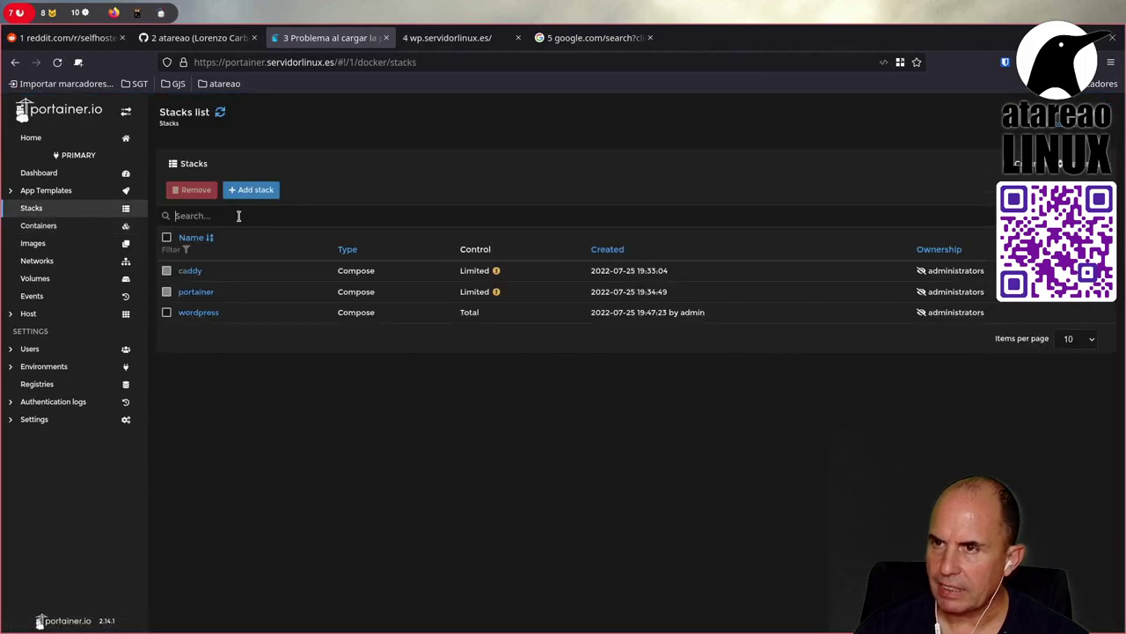
left_click(201, 313)
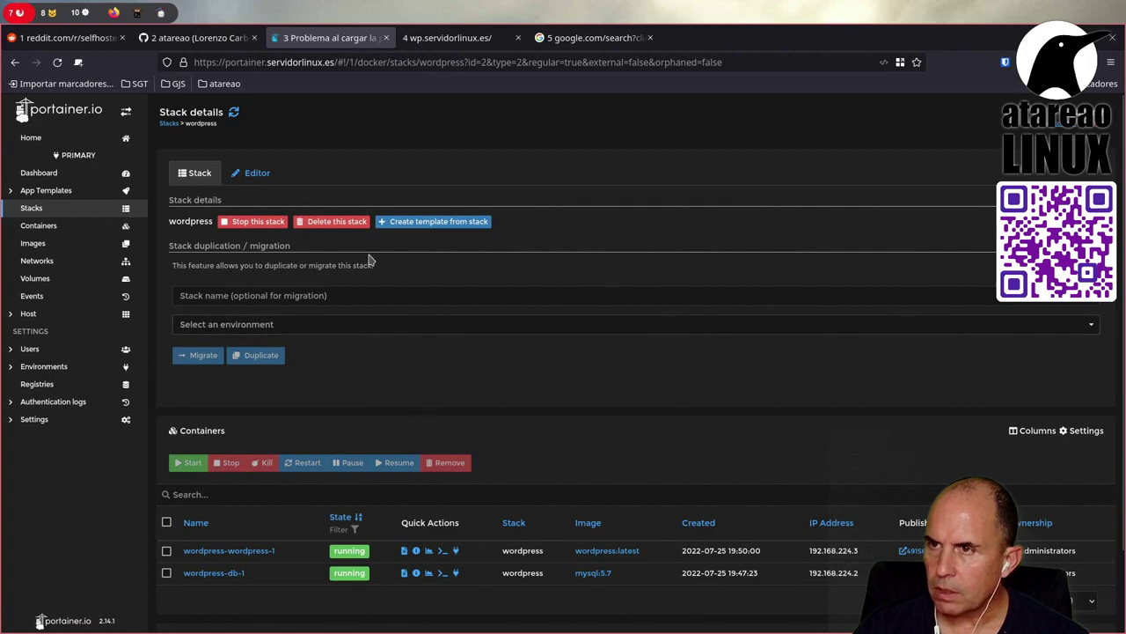
left_click(269, 226)
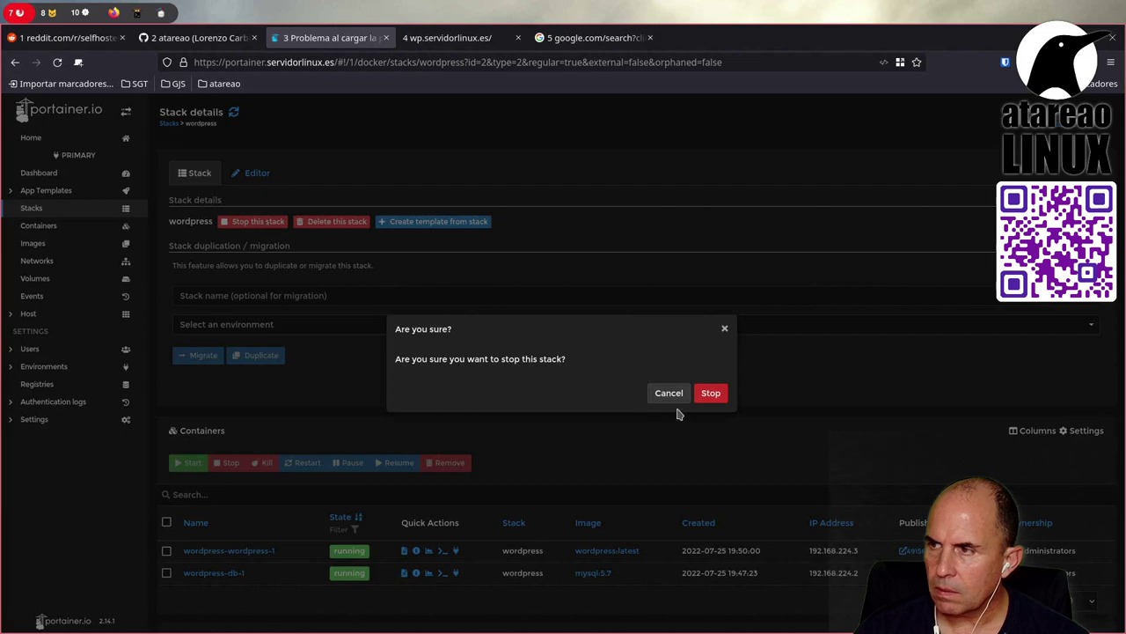
left_click(710, 394)
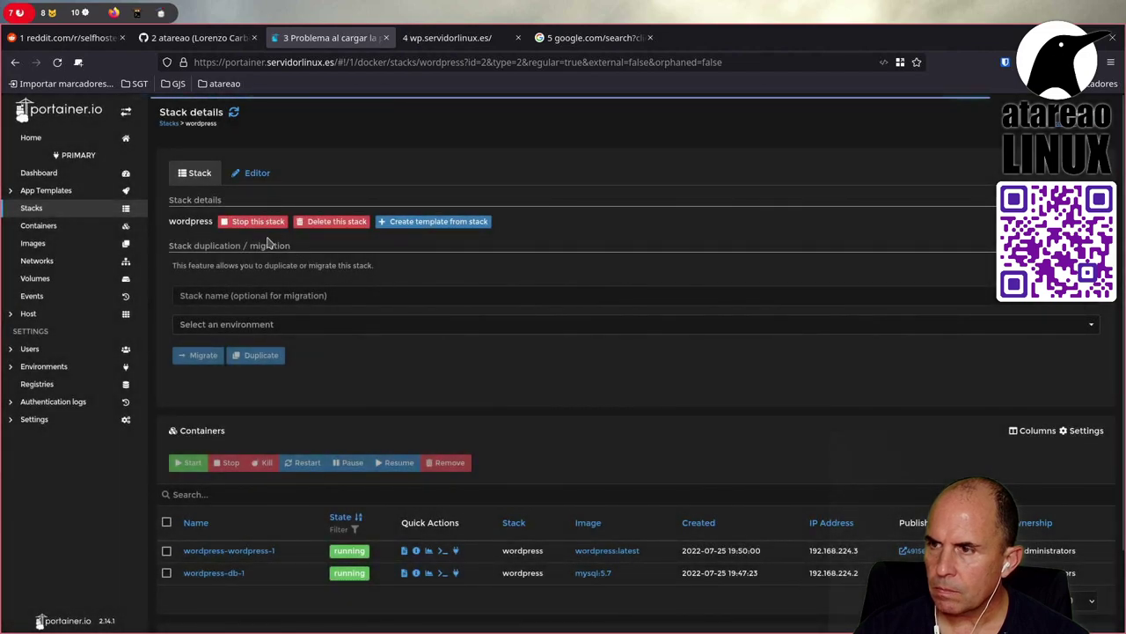
left_click(250, 225)
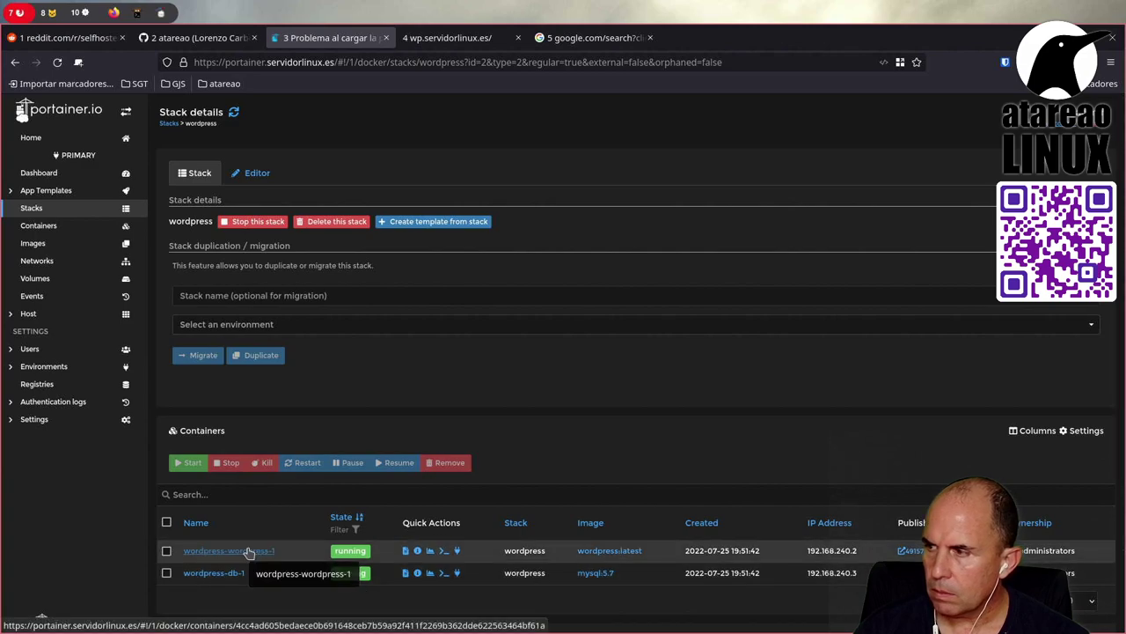
- Open the recreated wordpress-wordpress-1 container and find its Connected networks section
left_click(249, 551)
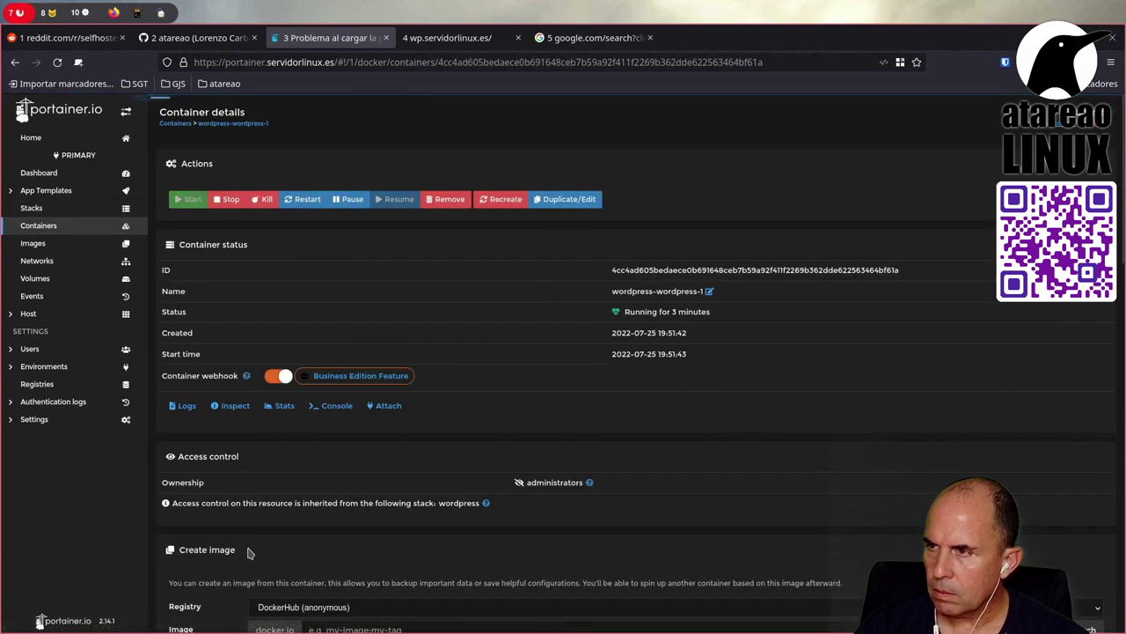
scroll(296, 440, "down", 1)
scroll(298, 446, "down", 4)
scroll(297, 446, "down", 4)
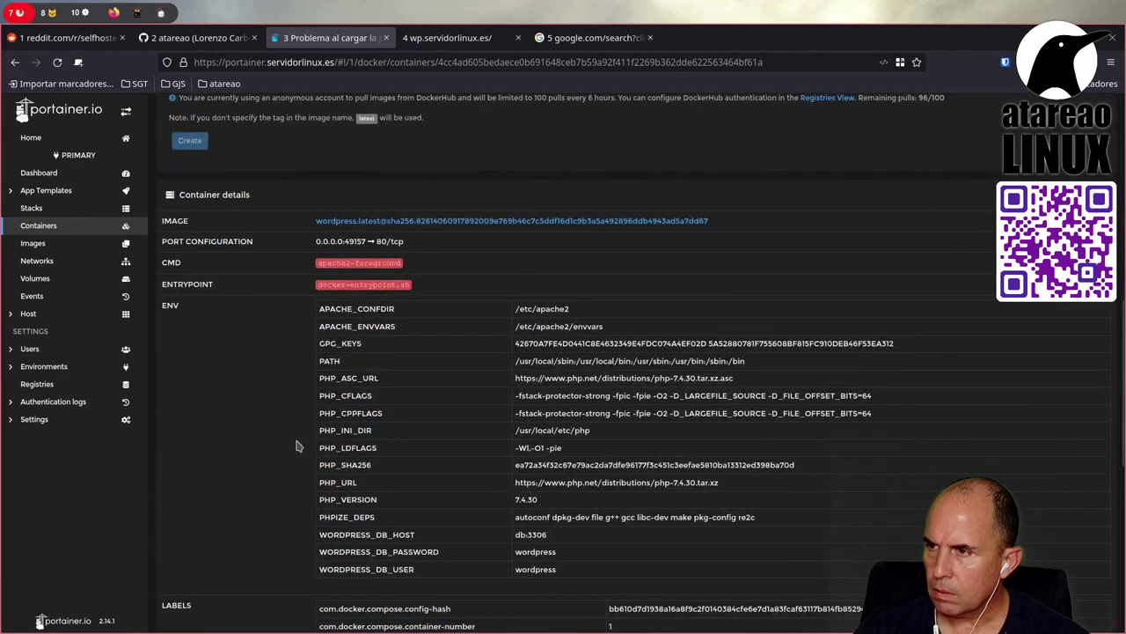
scroll(297, 446, "down", 4)
scroll(296, 447, "down", 2)
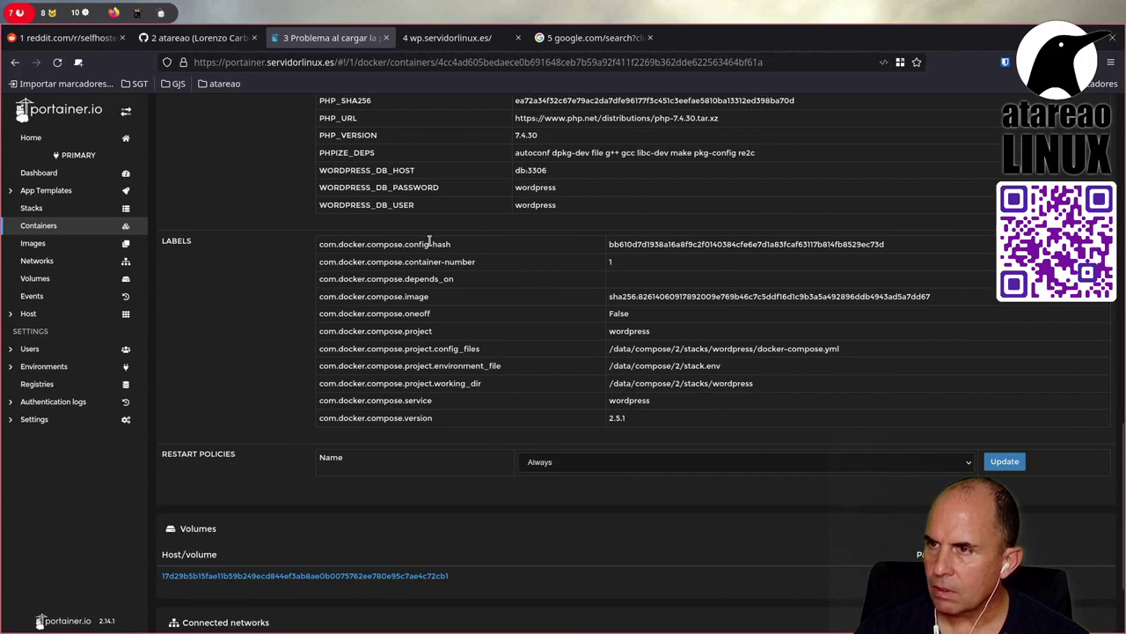
scroll(431, 257, "up", 4)
scroll(430, 256, "up", 3)
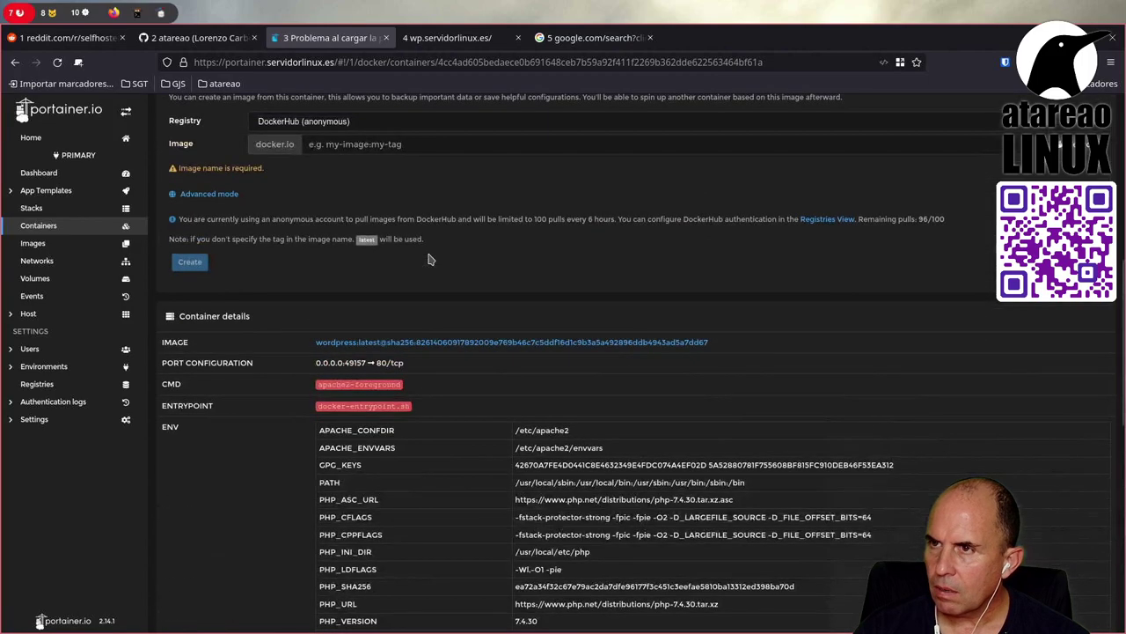
scroll(430, 259, "up", 5)
scroll(430, 258, "up", 3)
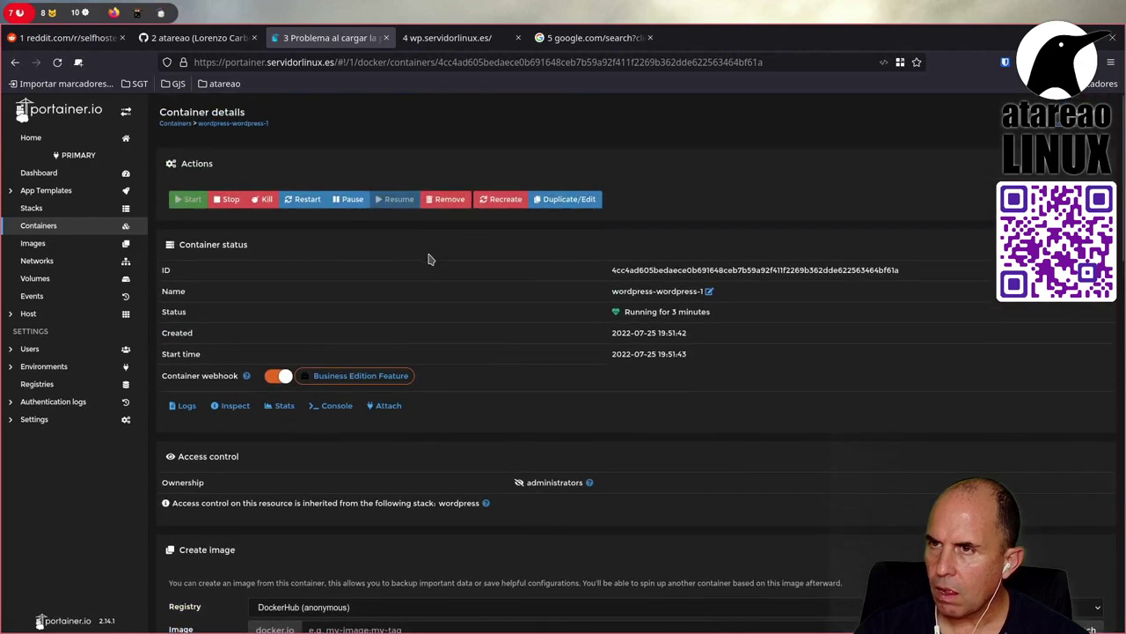
scroll(430, 259, "down", 8)
scroll(430, 255, "down", 6)
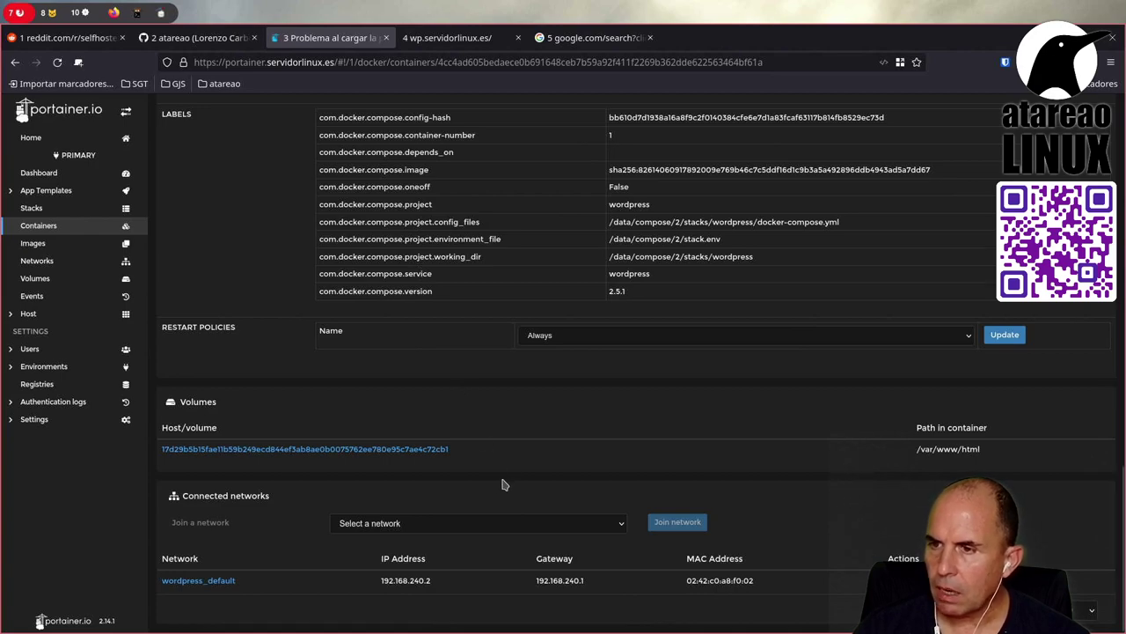
- Join wordpress-wordpress-1 to the proxy network alongside wordpress_default
left_click(491, 526)
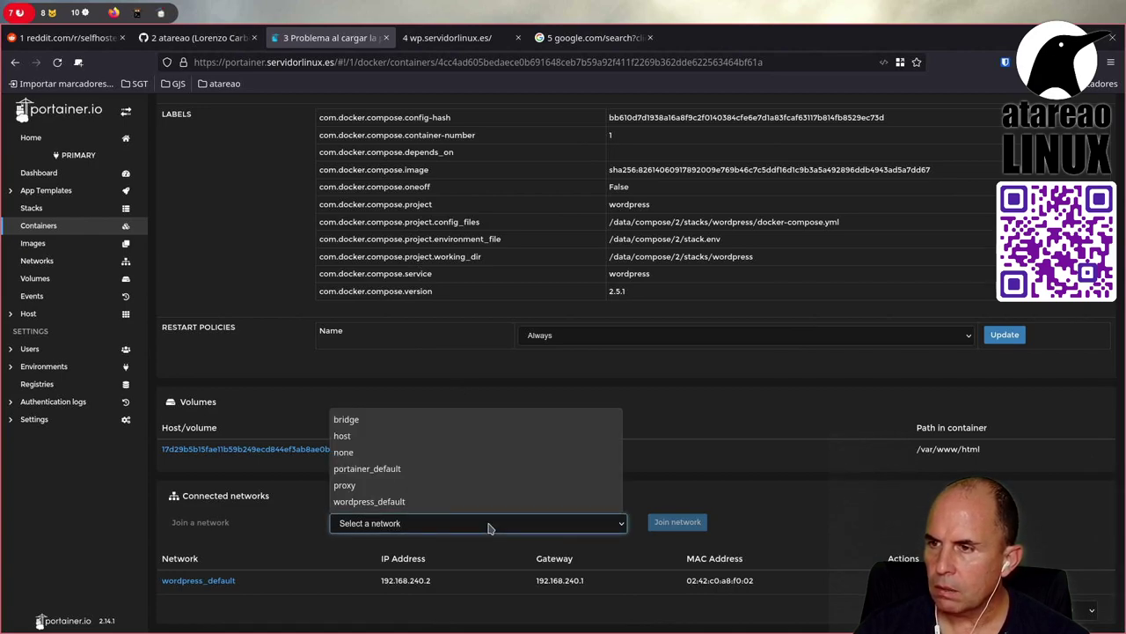
left_click(426, 490)
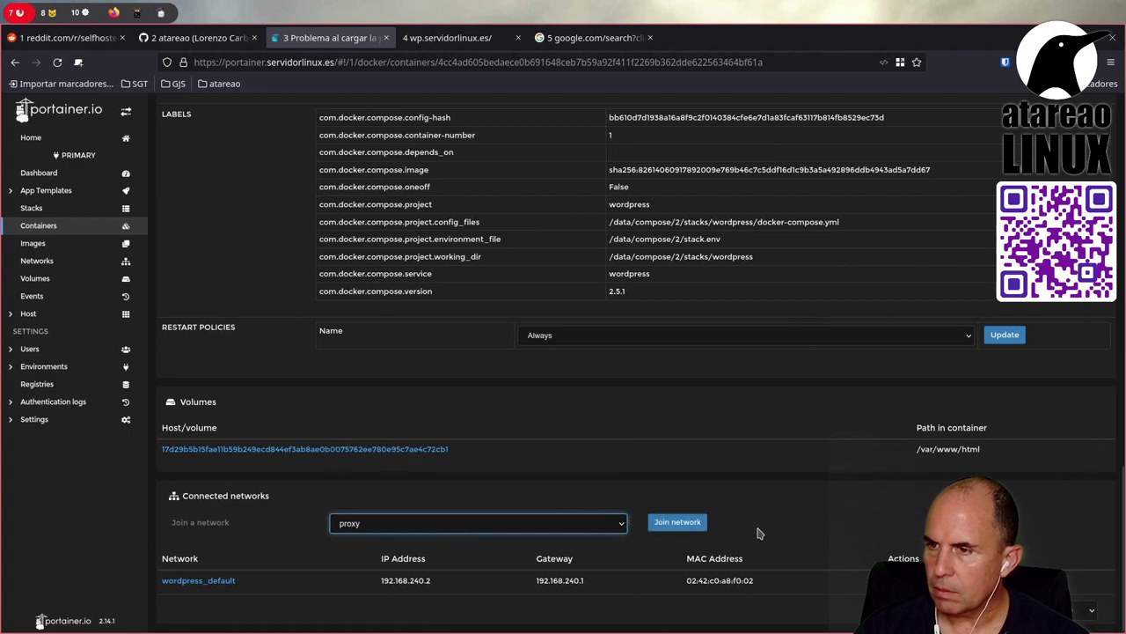
left_click(676, 522)
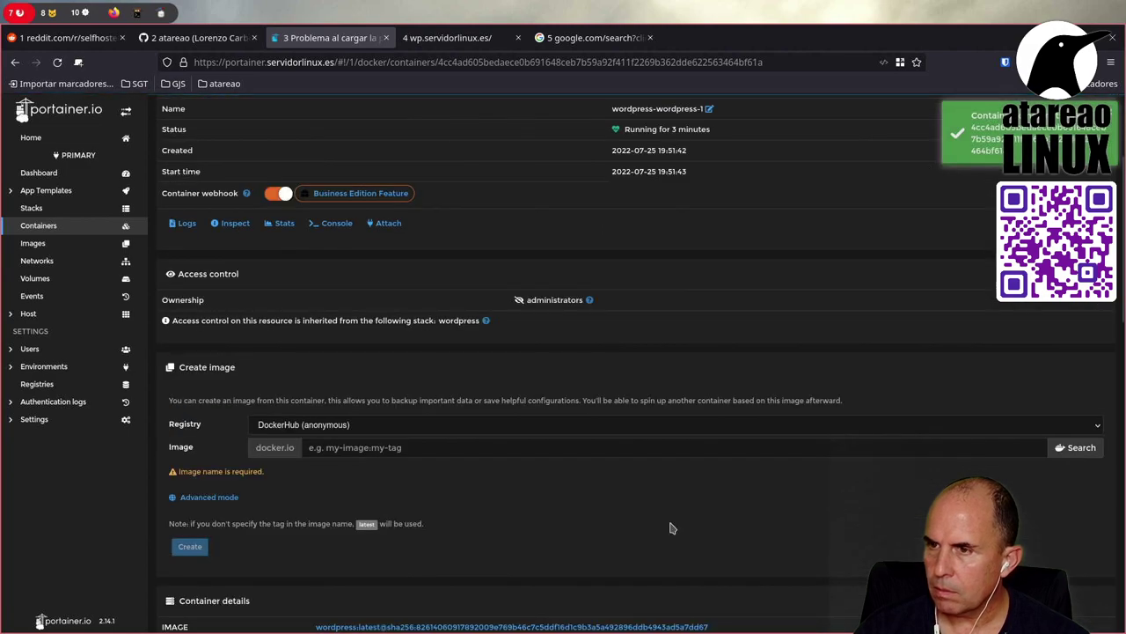
scroll(571, 507, "down", 4)
scroll(570, 507, "down", 4)
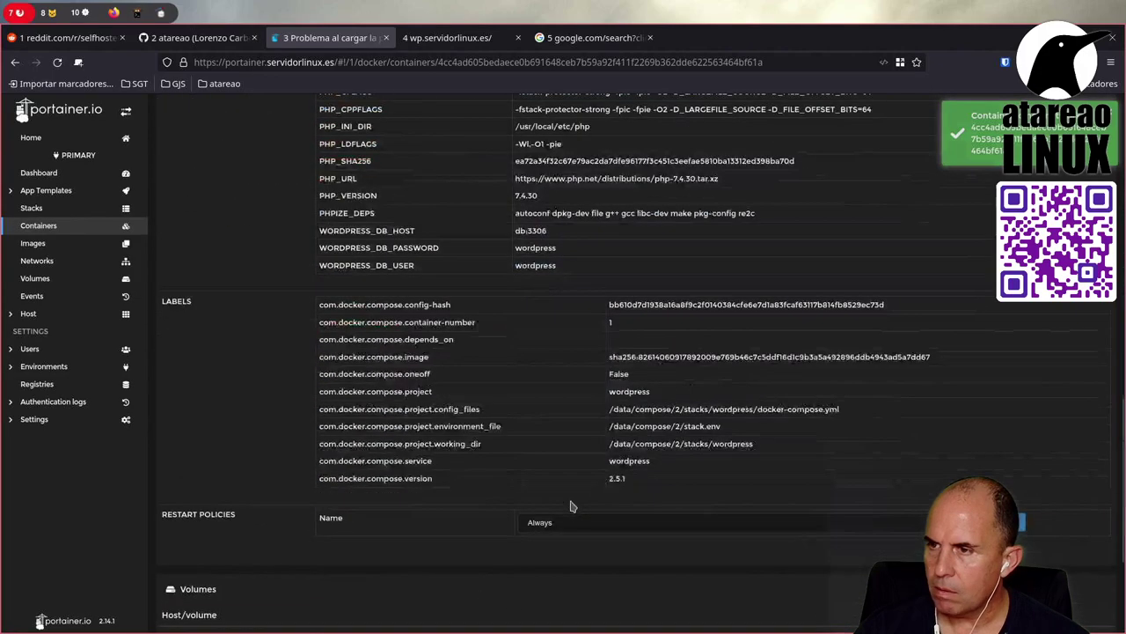
scroll(571, 507, "down", 1)
scroll(570, 507, "up", 2)
scroll(570, 504, "up", 4)
scroll(570, 504, "up", 4)
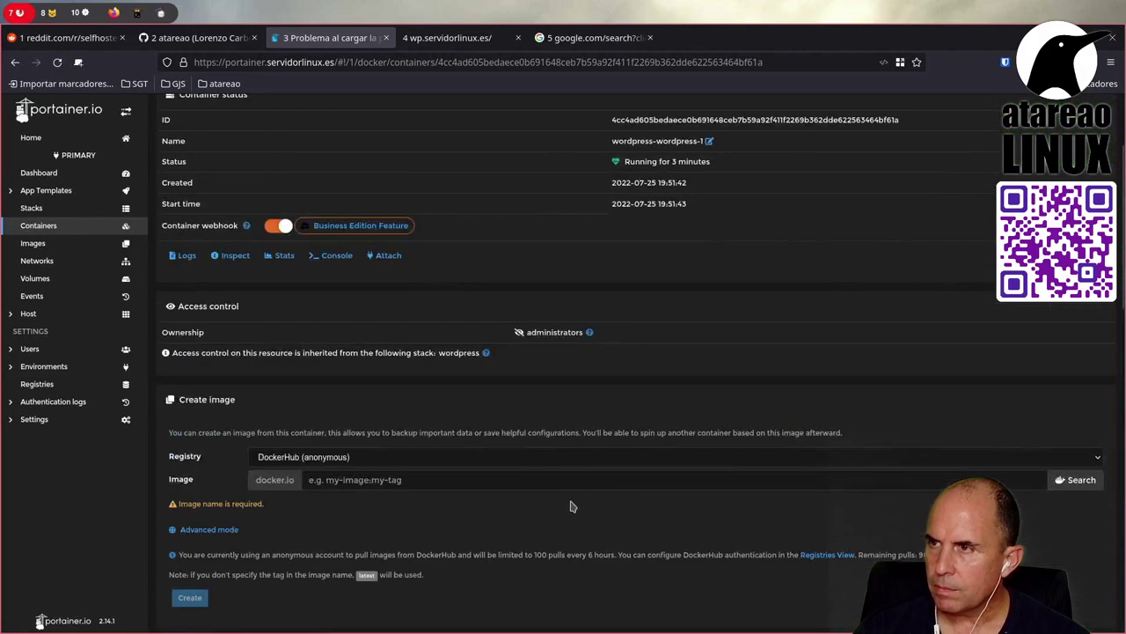
scroll(570, 507, "up", 2)
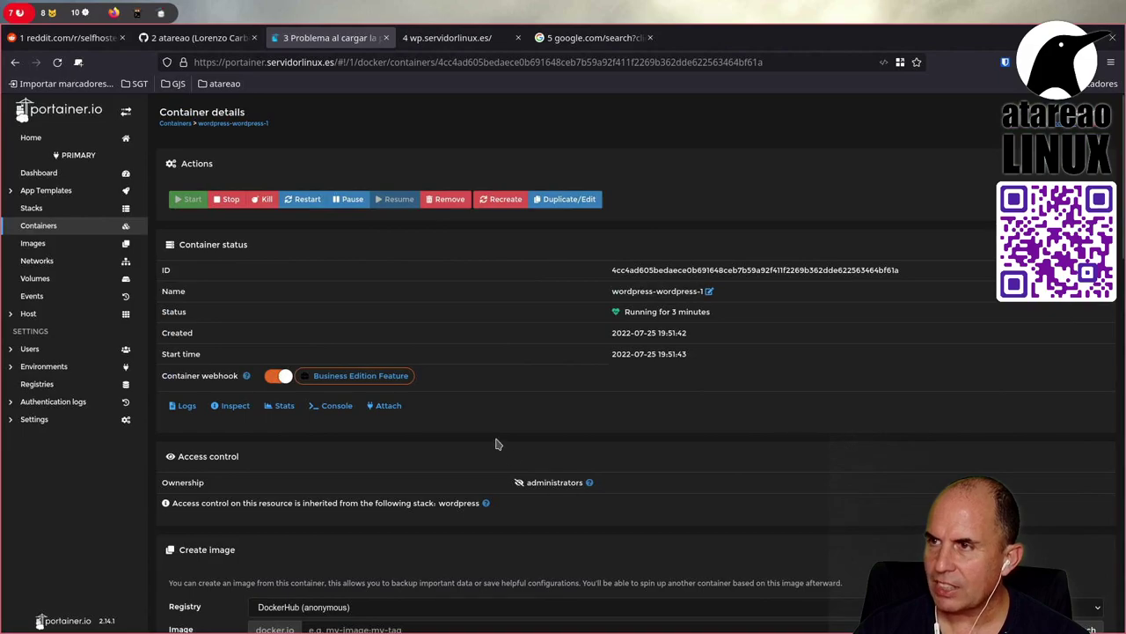
- Duplicate the wordpress container and add a label caddy with value wp.servidorlinux.es
left_click(577, 198)
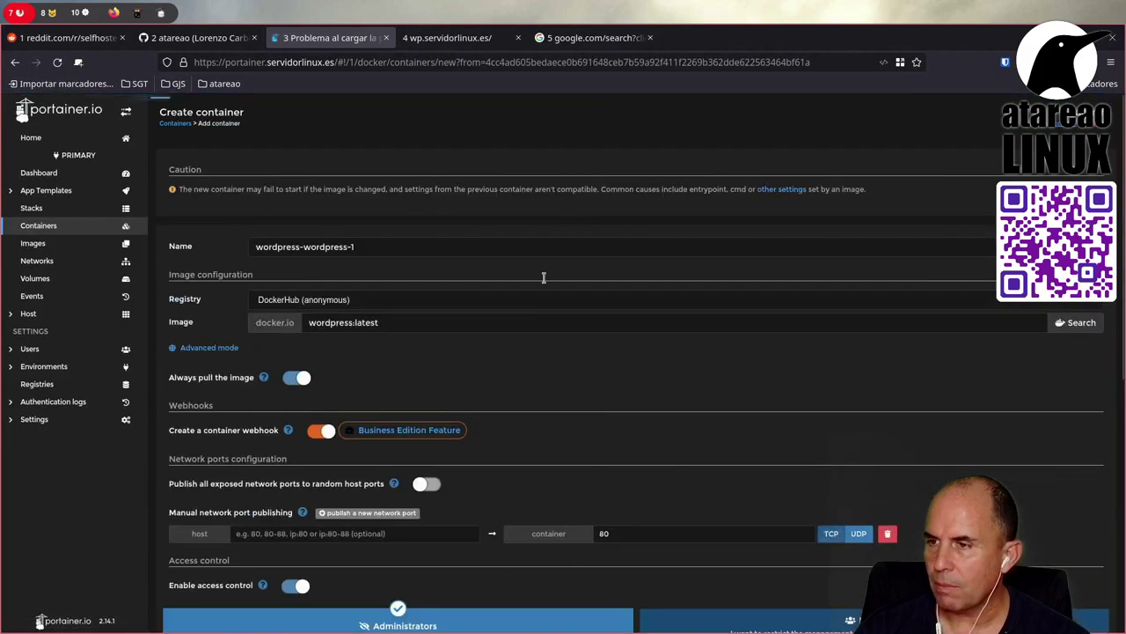
scroll(541, 308, "down", 5)
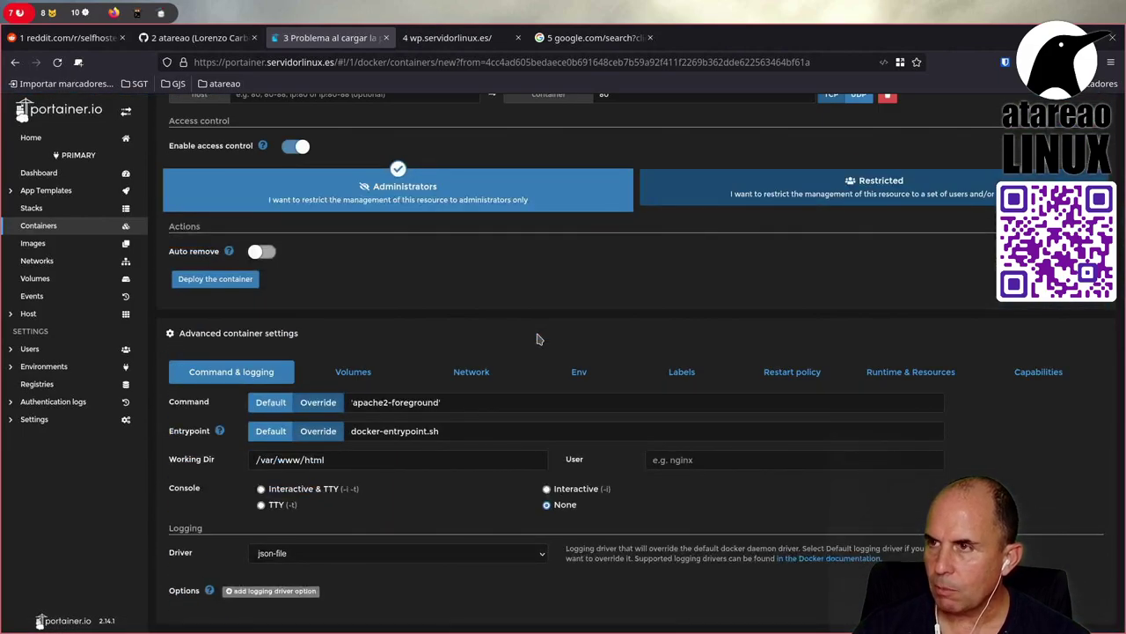
scroll(538, 339, "up", 4)
scroll(539, 339, "down", 4)
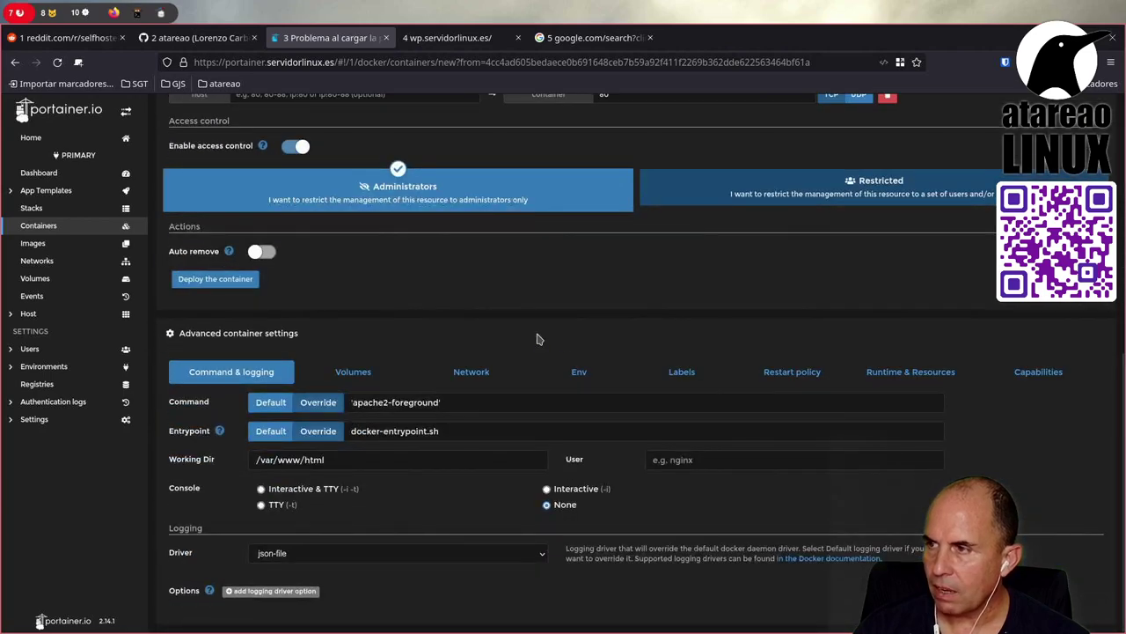
left_click(698, 378)
scroll(599, 374, "down", 1)
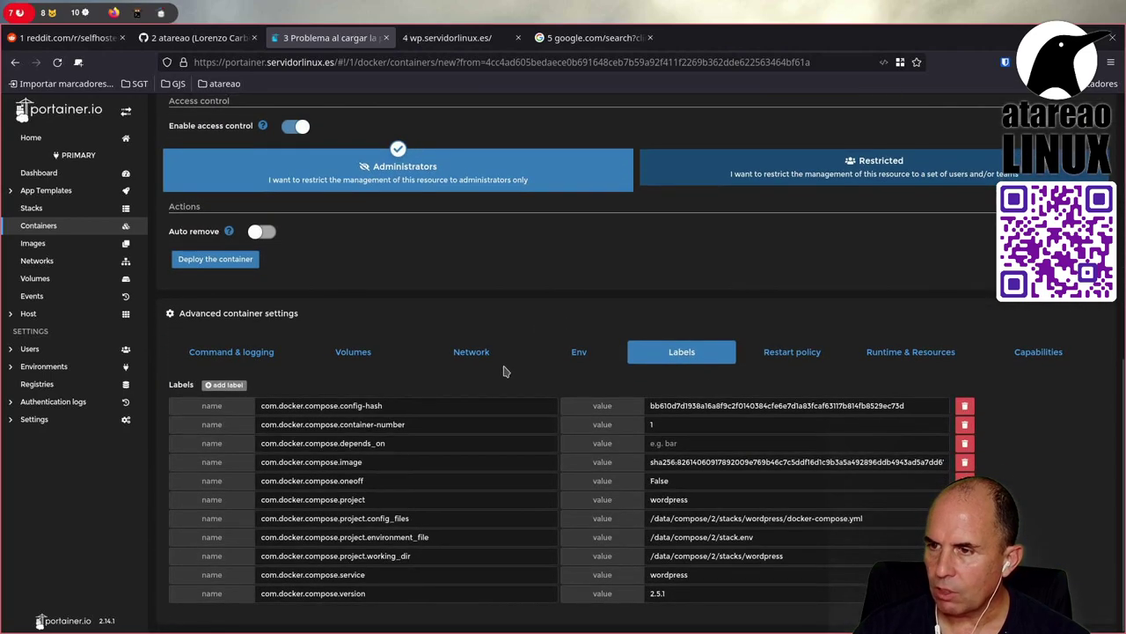
left_click(221, 385)
scroll(393, 378, "down", 1)
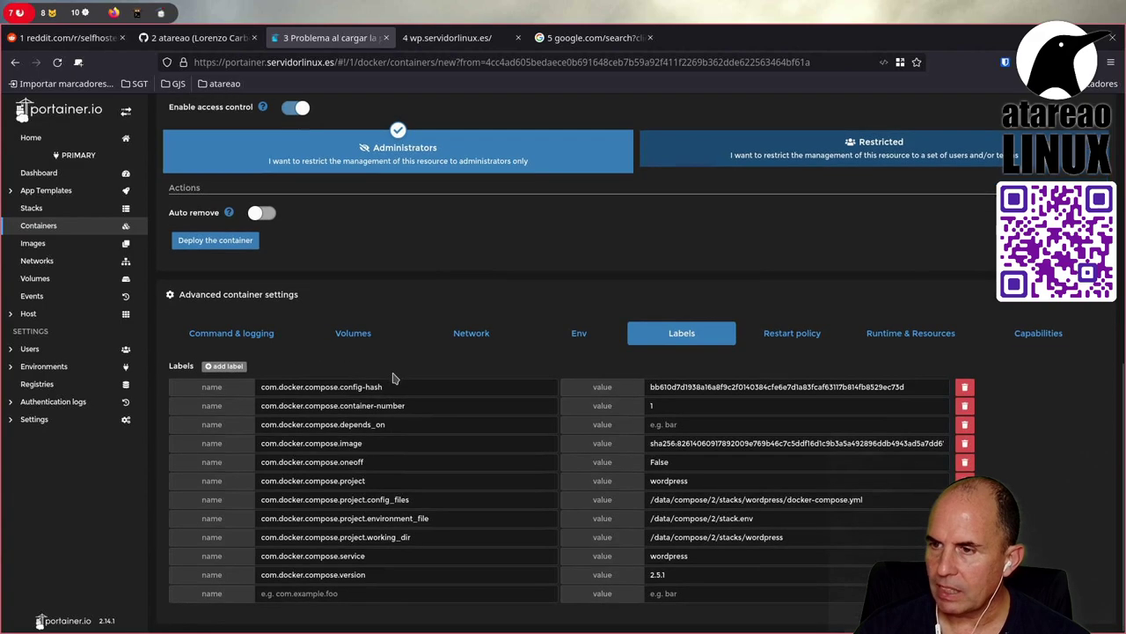
left_click(336, 595)
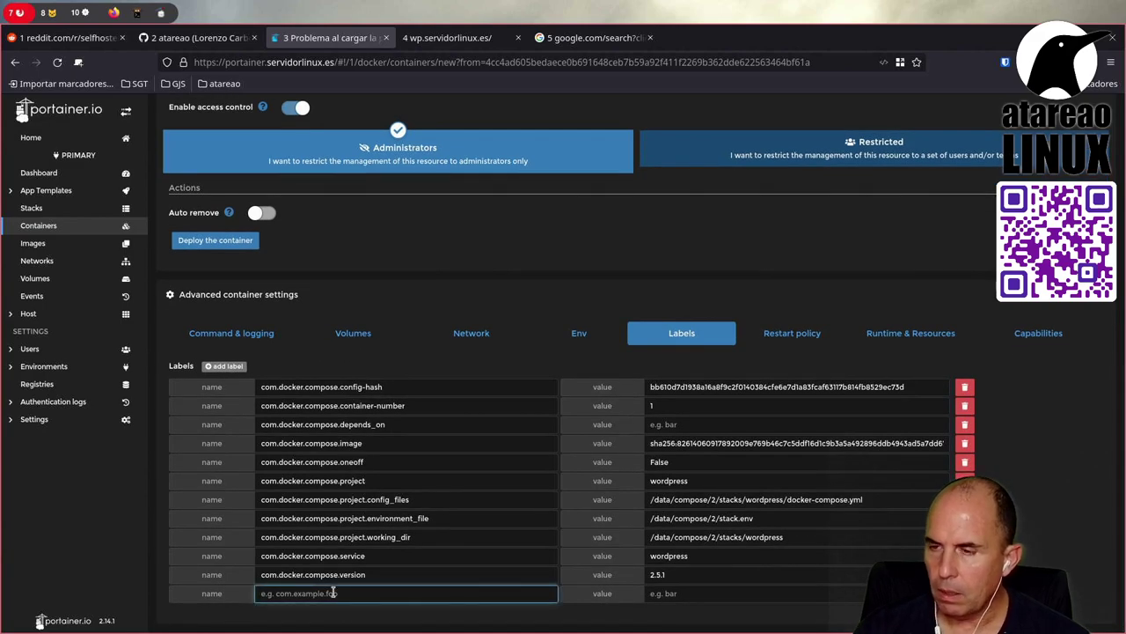
type("ca")
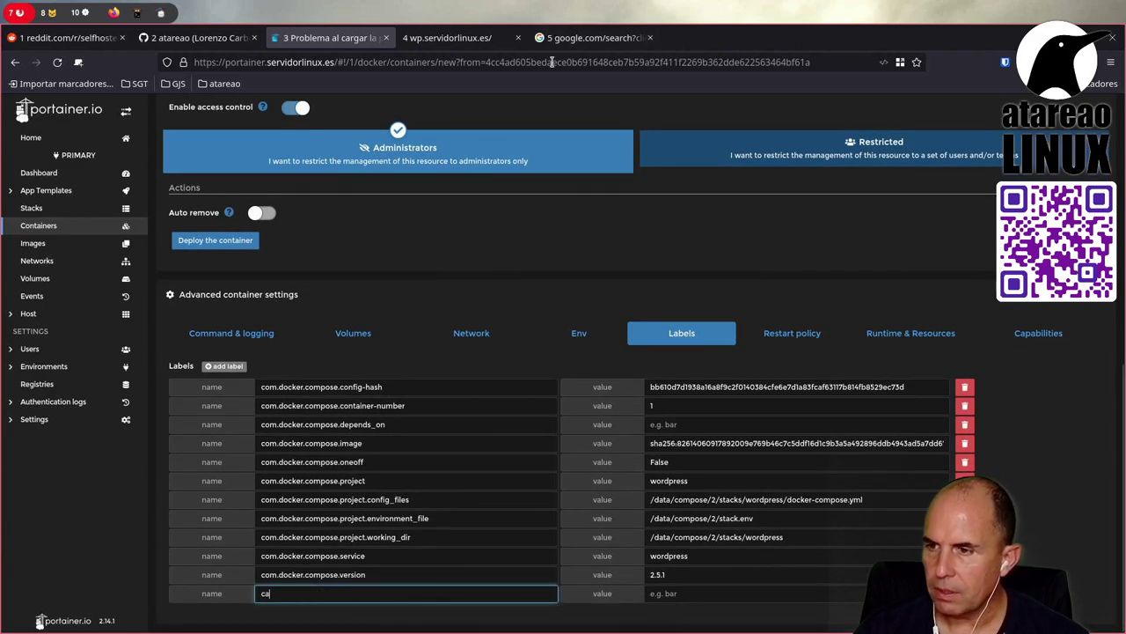
type("ddy")
key("Tab")
type("wp.servidorlinux.es")
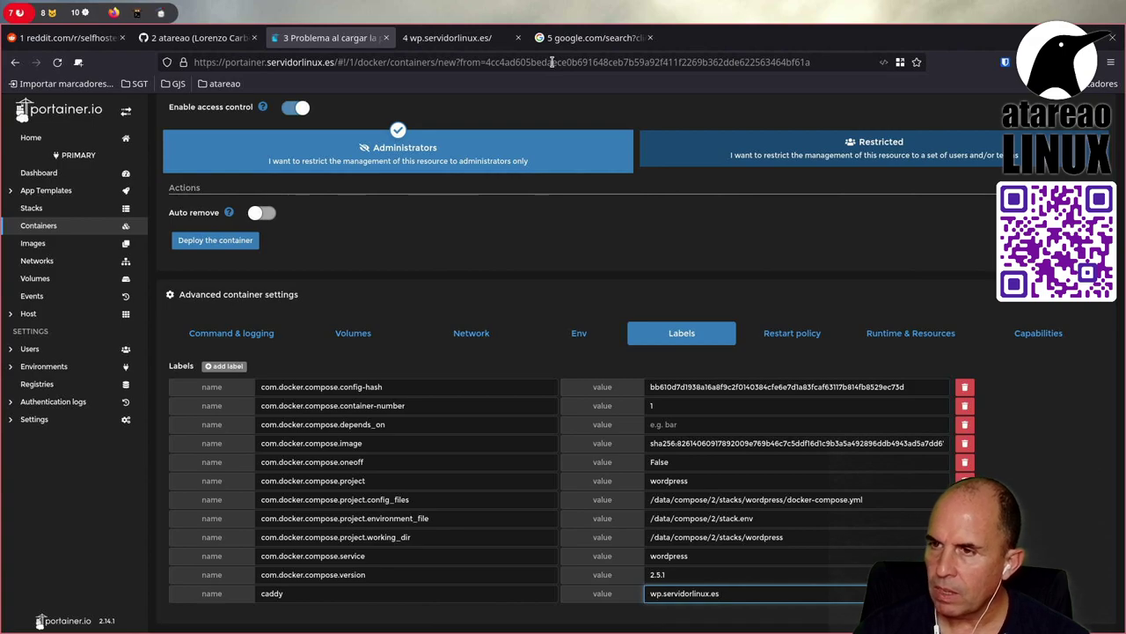
- Add a second label caddy.proxy valued {{upstreams 80}}, checking the compose file in the terminal
left_click(224, 368)
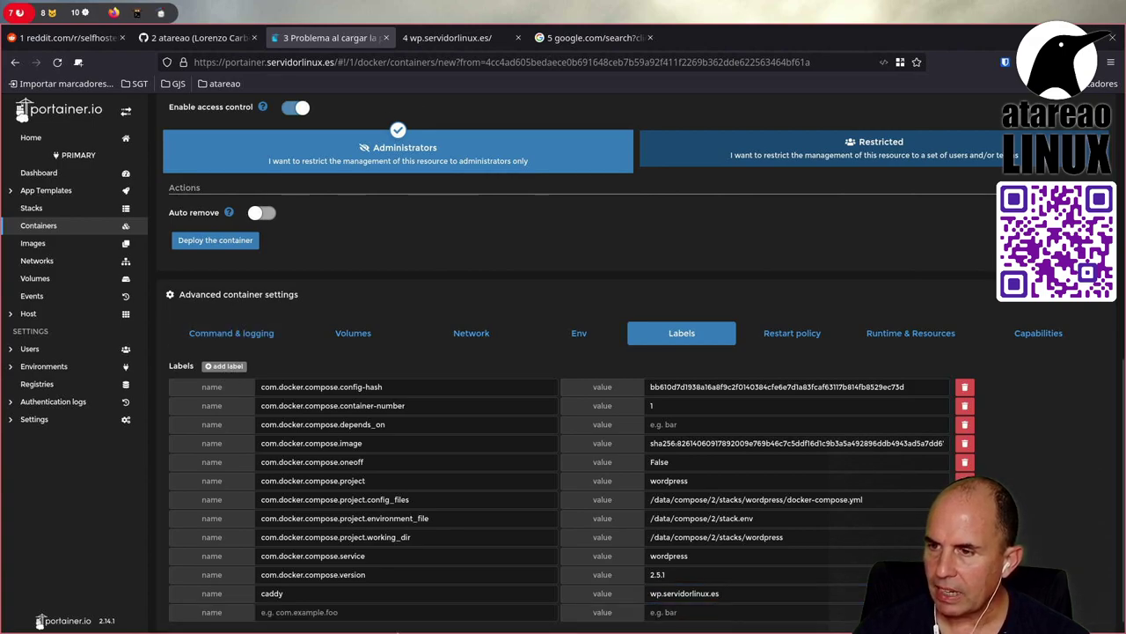
left_click(334, 613)
type("caddy.proxy")
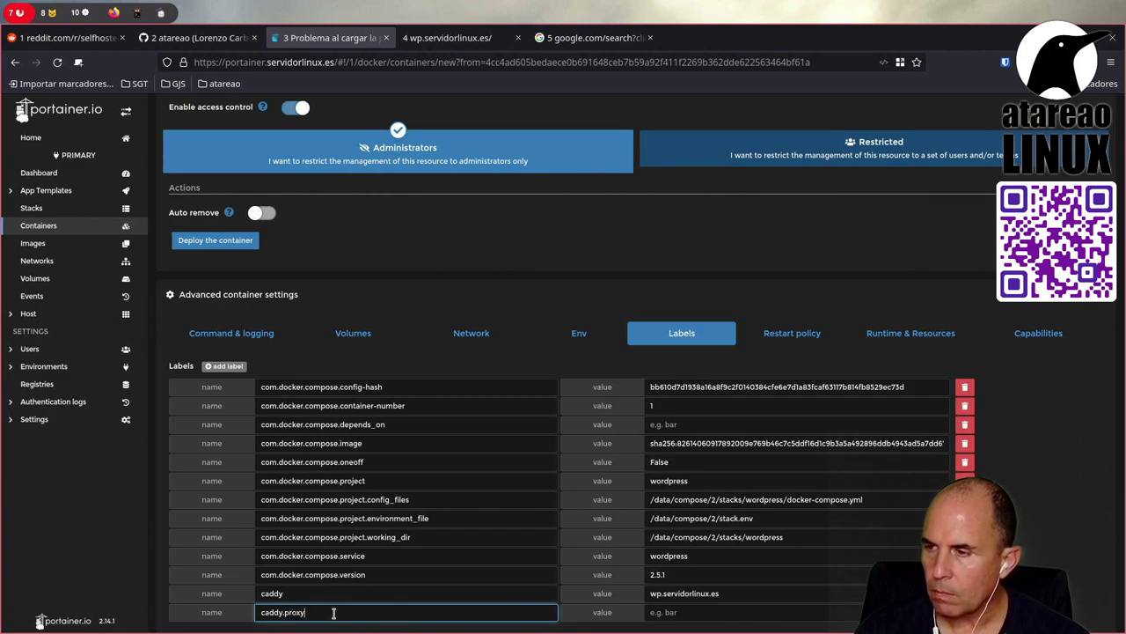
key("Tab")
type("{{upstreams 80")
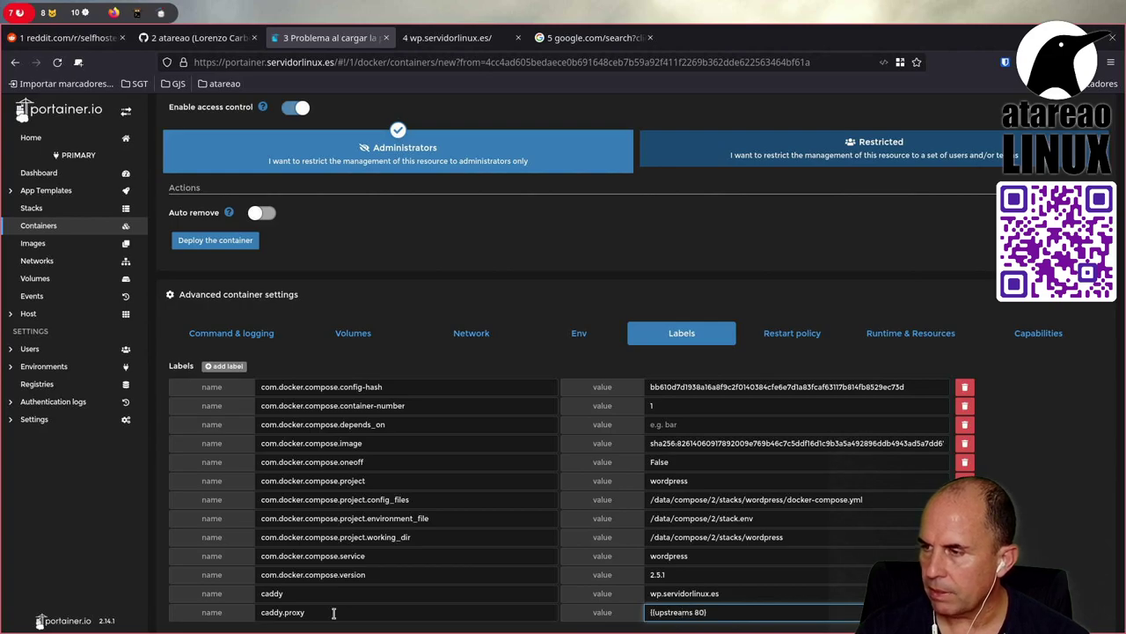
type("}")
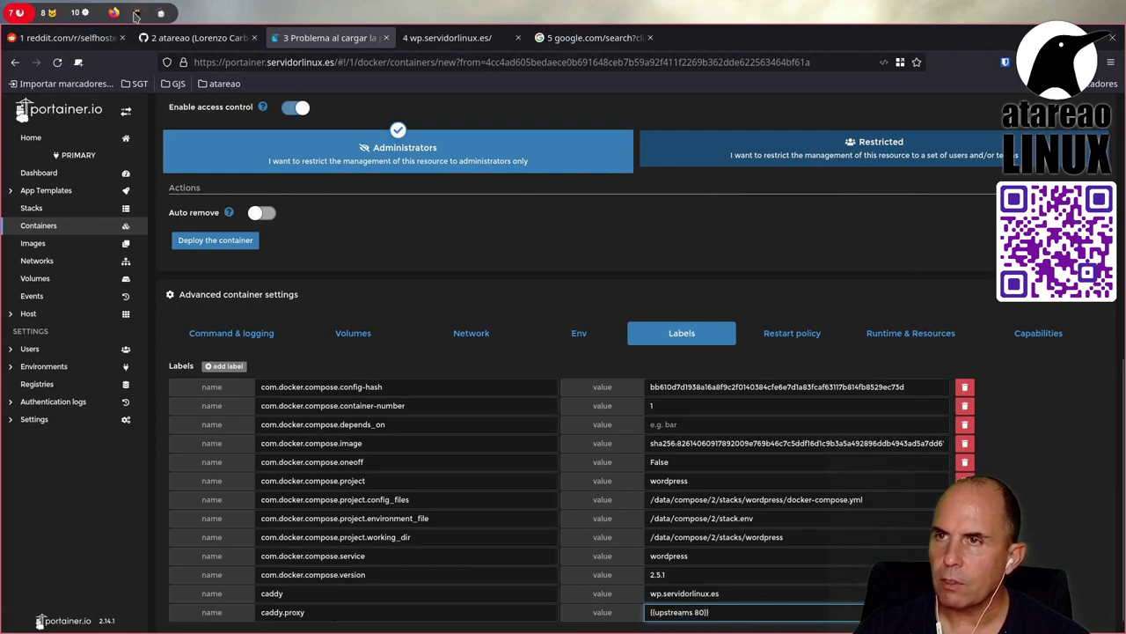
key("super+8")
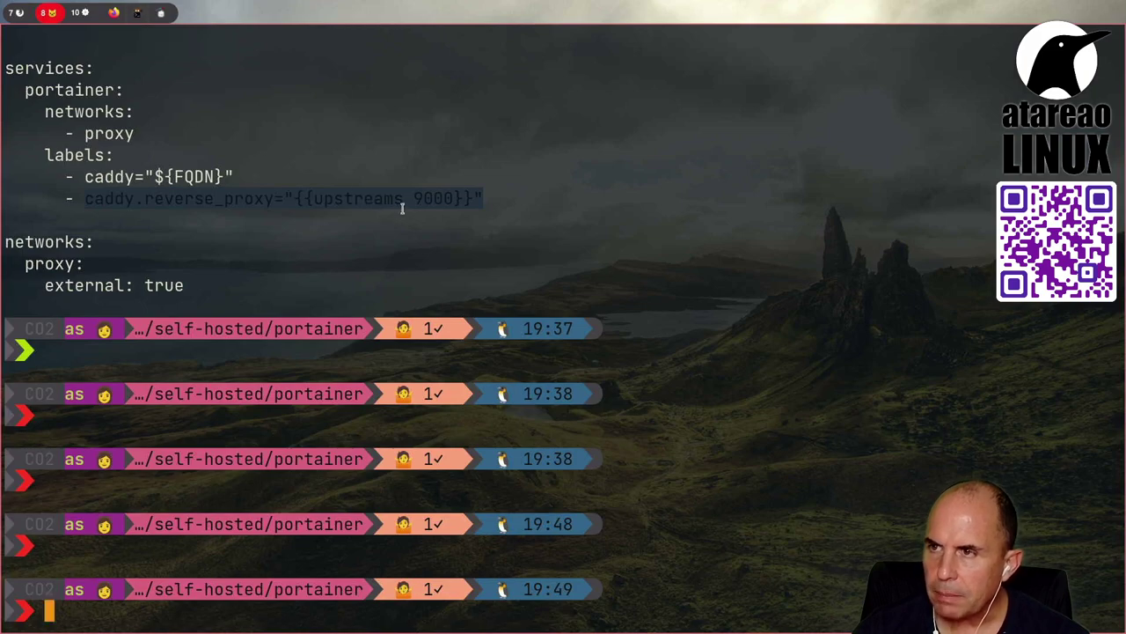
double_click(401, 201)
key("ctrl+c")
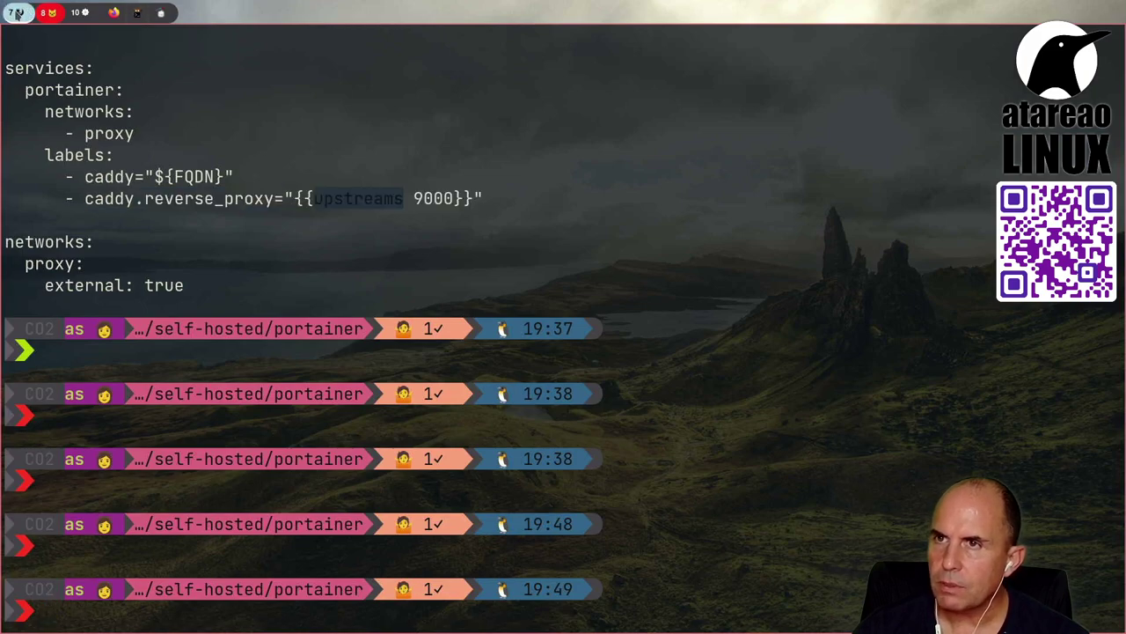
left_click(16, 13)
- Paste 'upstreams' into the caddy.proxy value and deploy, replacing the old wordpress container
double_click(682, 611)
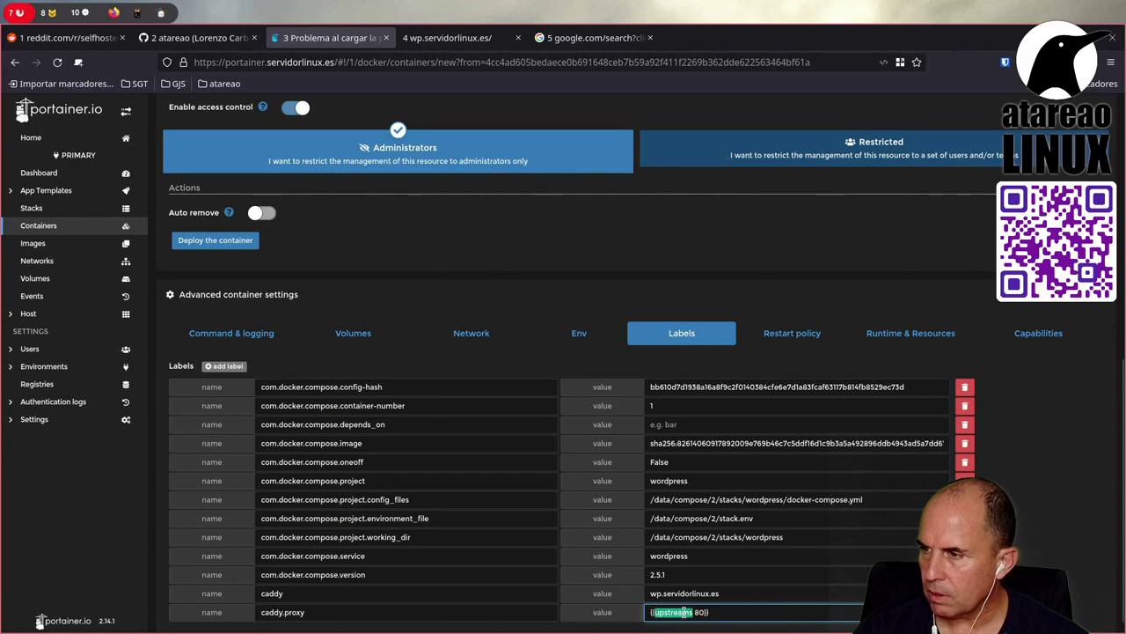
key("ctrl+v")
scroll(357, 341, "down", 1)
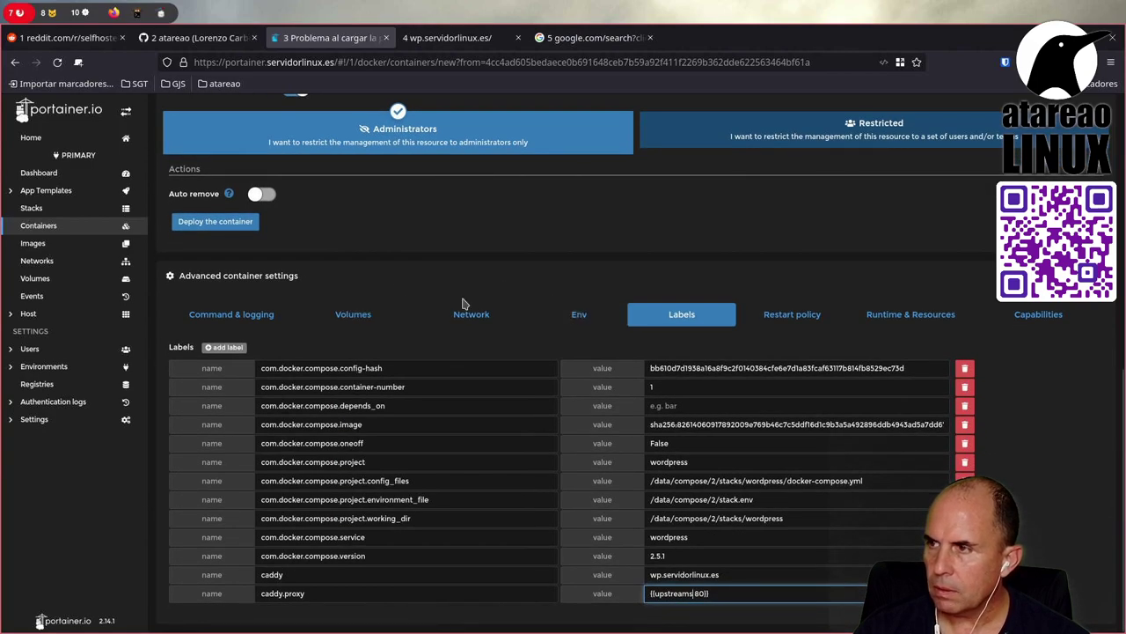
left_click(1099, 374)
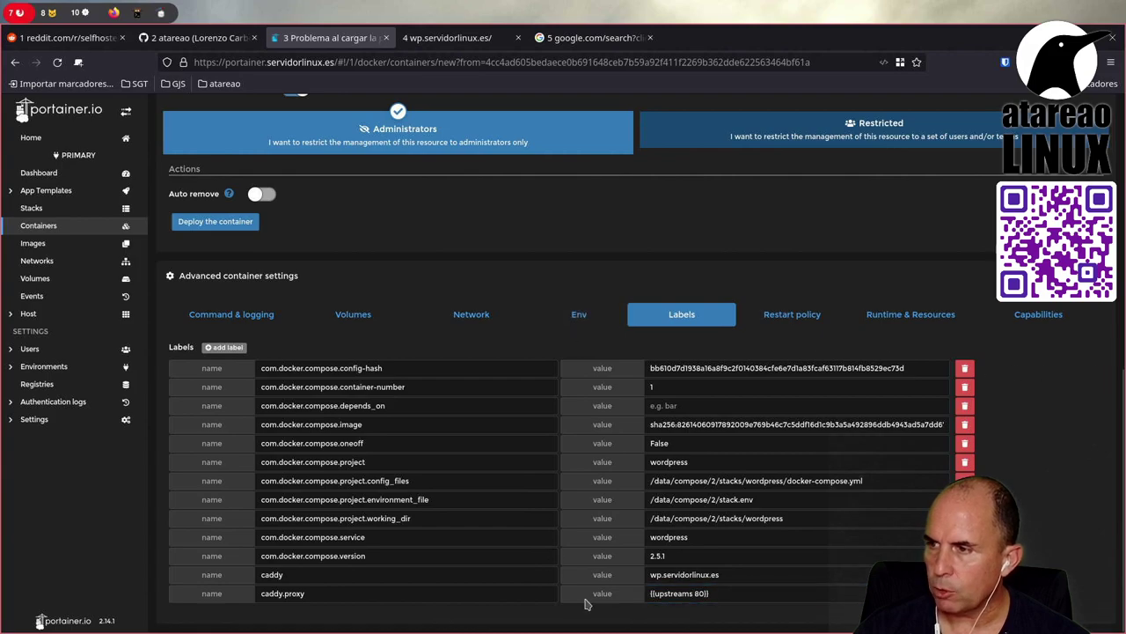
left_click(226, 223)
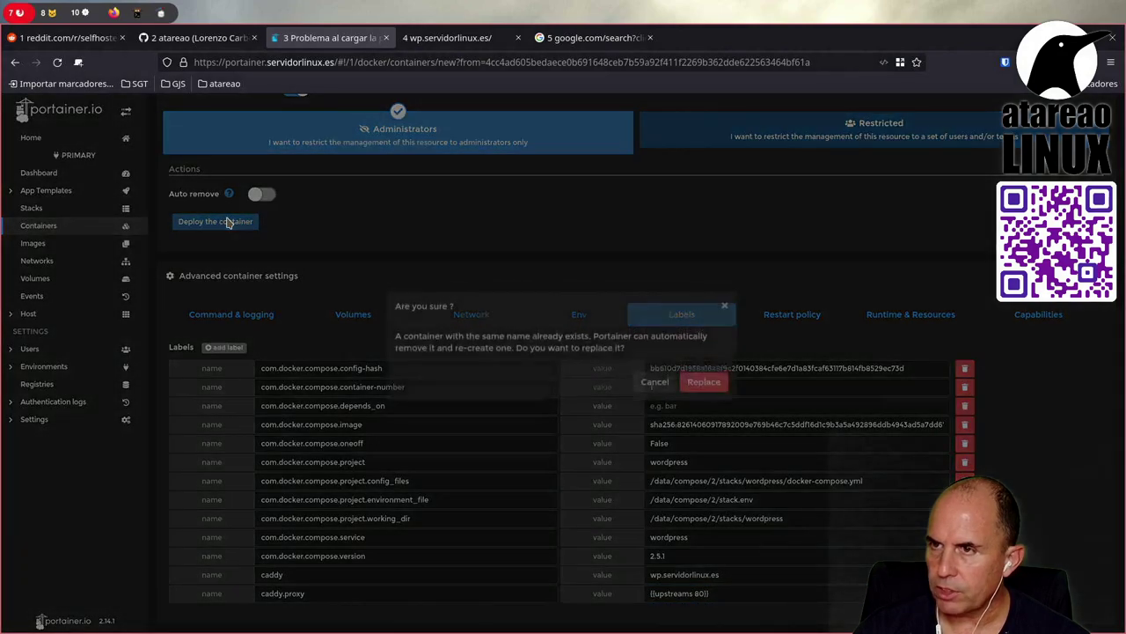
left_click(707, 403)
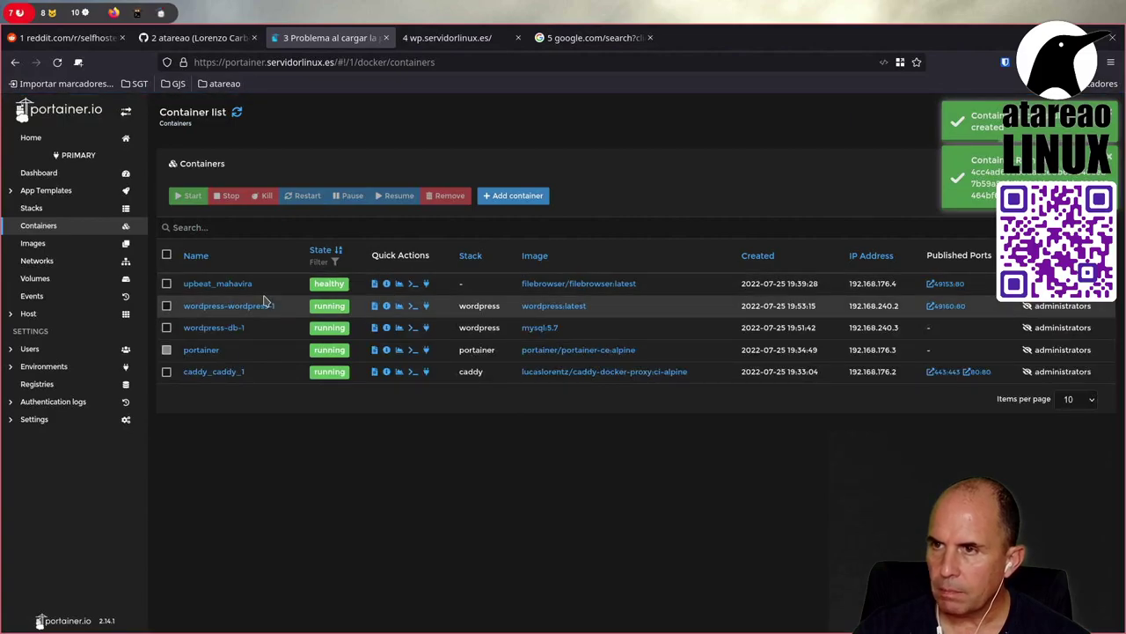
- Join wordpress-wordpress-1 to the proxy network, where it gets 192.168.176.5
left_click(254, 308)
scroll(273, 312, "down", 10)
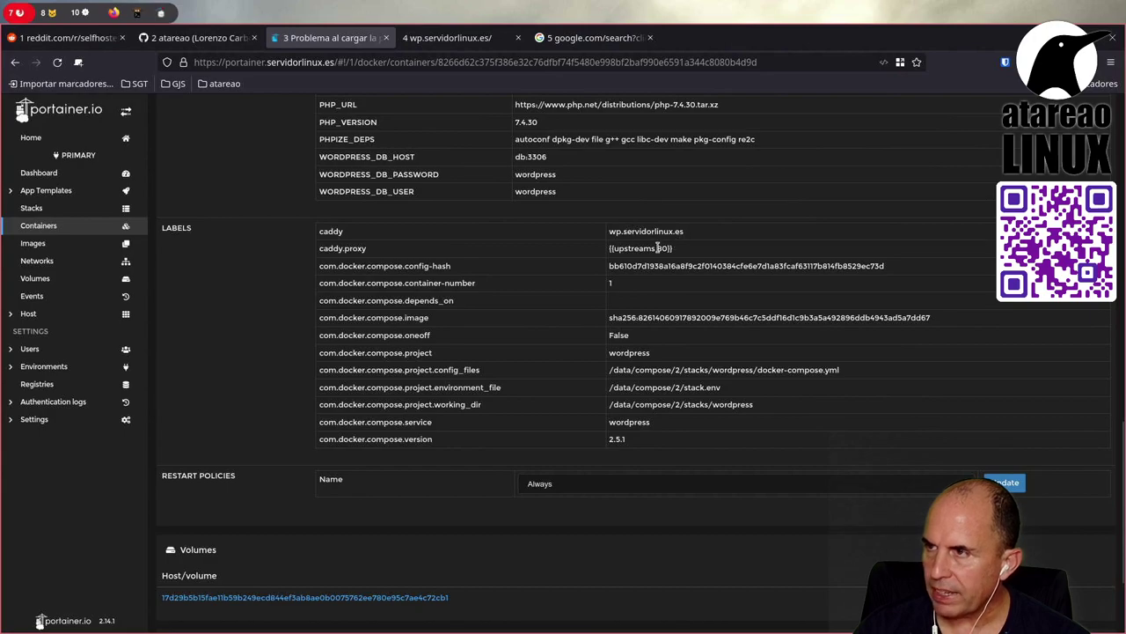
scroll(682, 299, "down", 3)
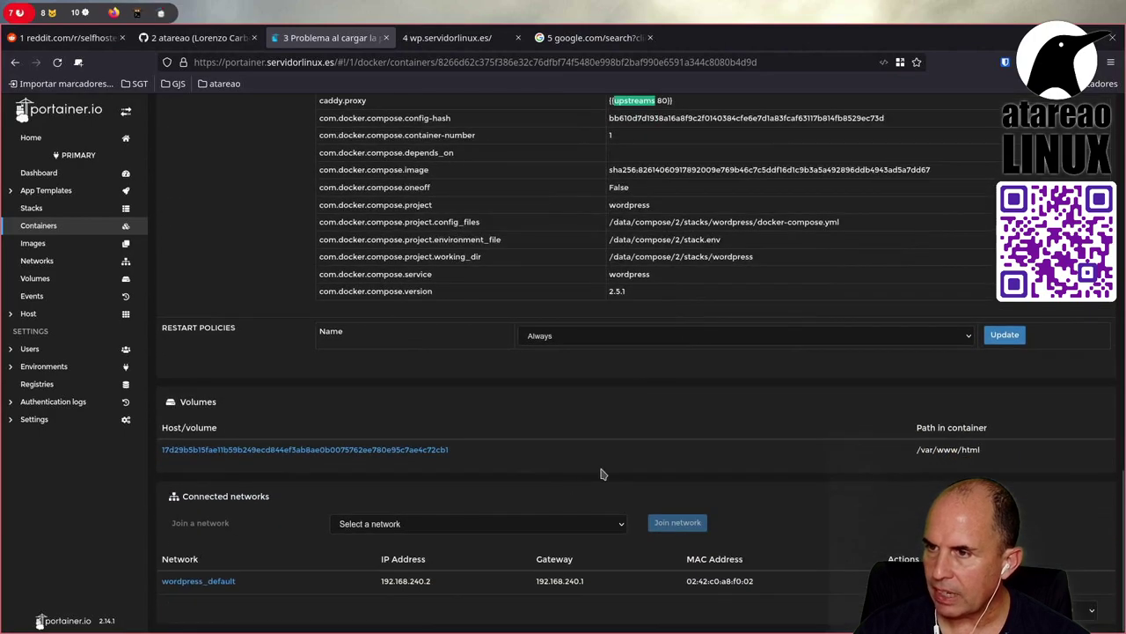
left_click(405, 524)
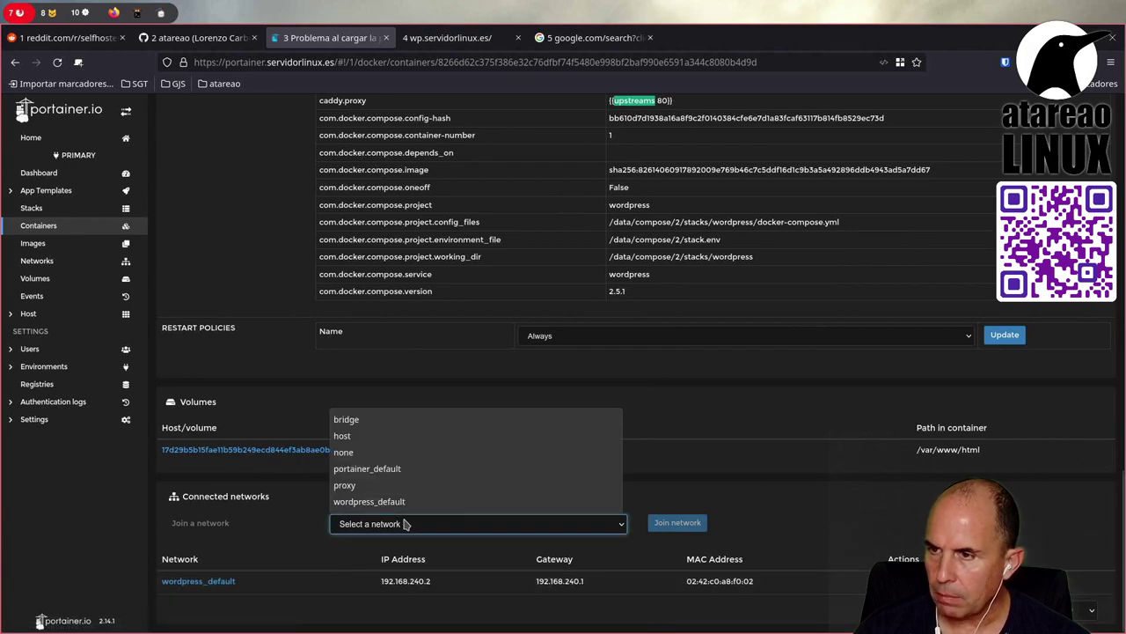
left_click(384, 485)
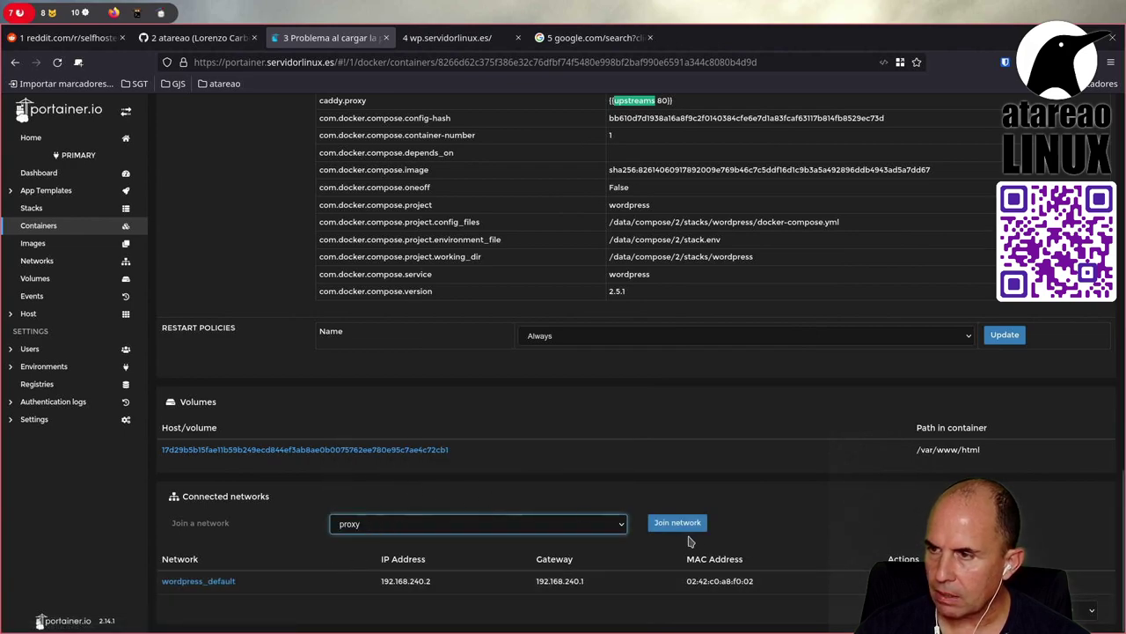
left_click(690, 526)
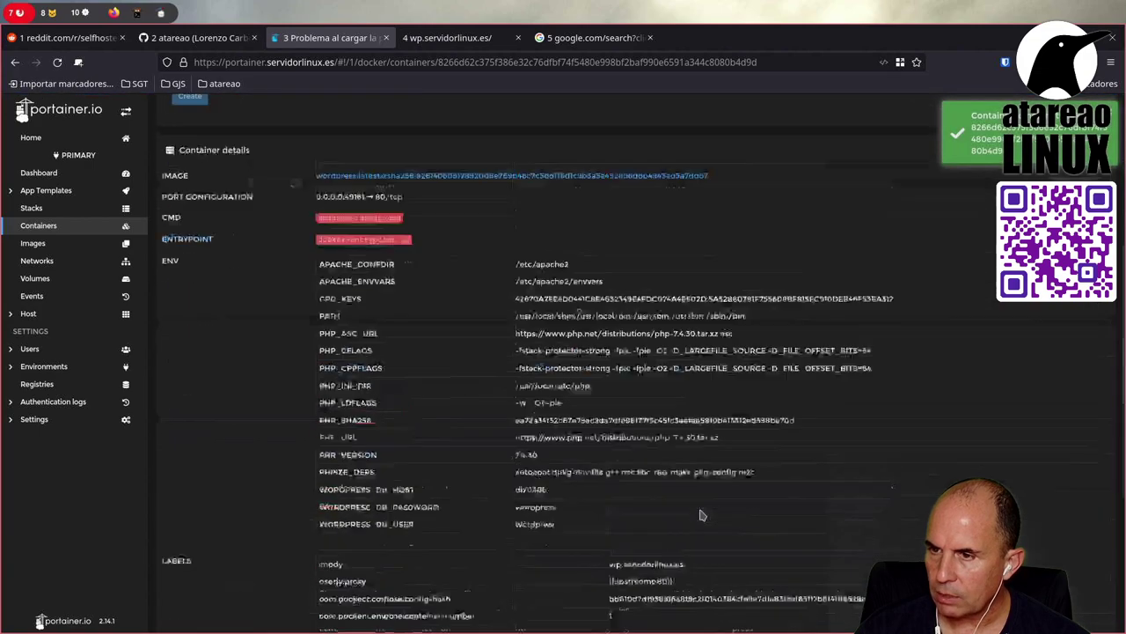
scroll(702, 514, "down", 3)
scroll(702, 515, "down", 7)
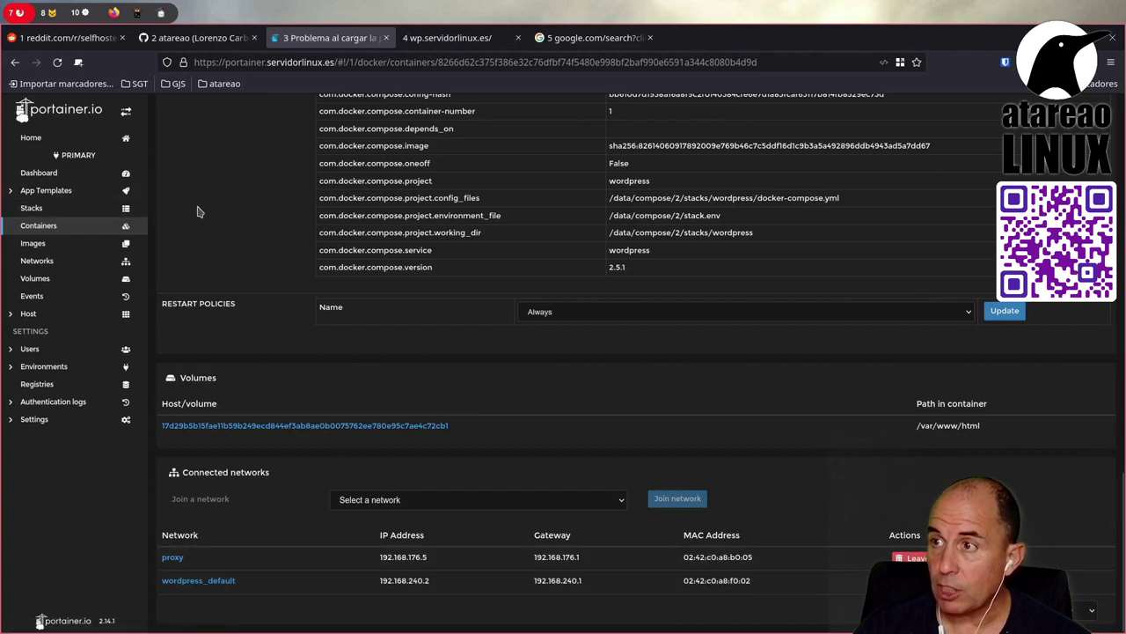
- Reload wp.servidorlinux.es, now failing with SSL_ERROR_INTERNAL_ERROR_ALERT, and return to the container page
left_click(419, 40)
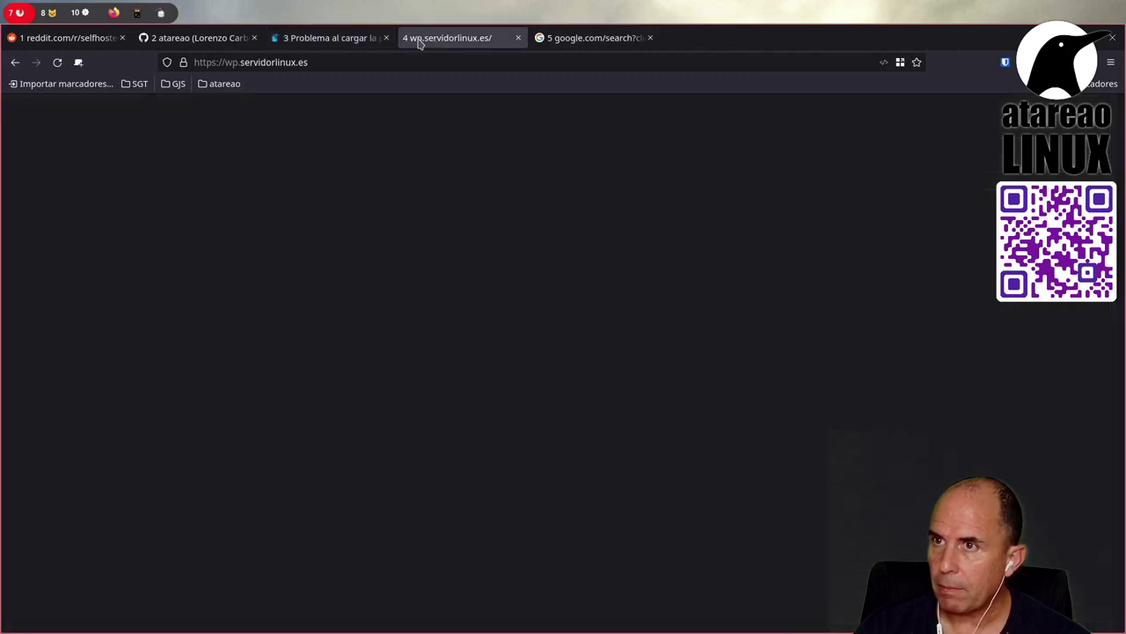
left_click(58, 63)
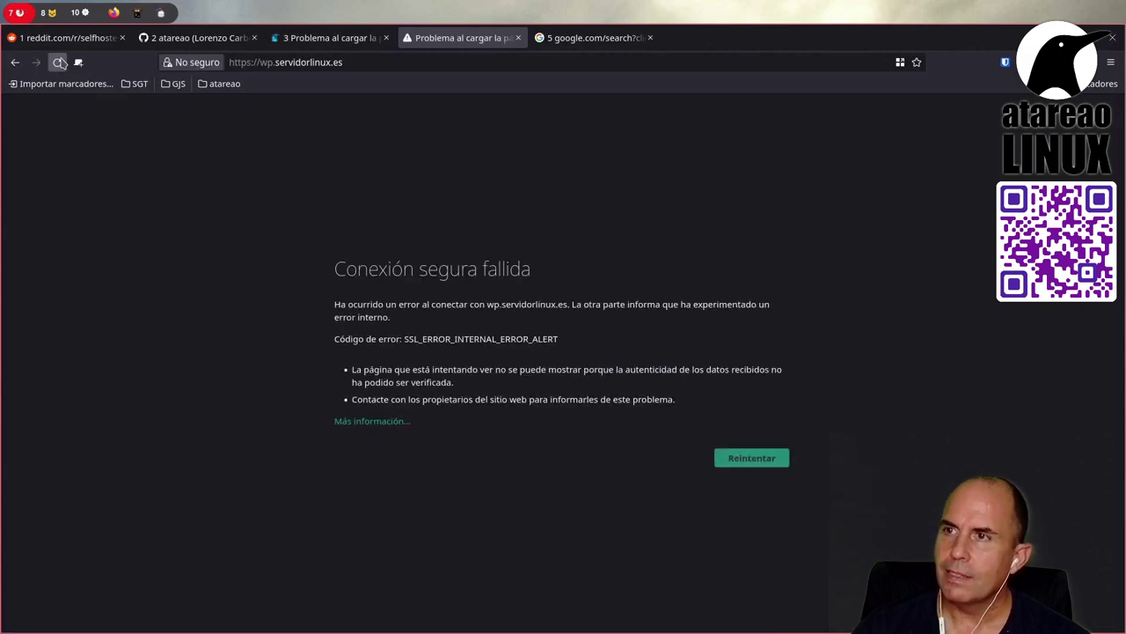
left_click(312, 62)
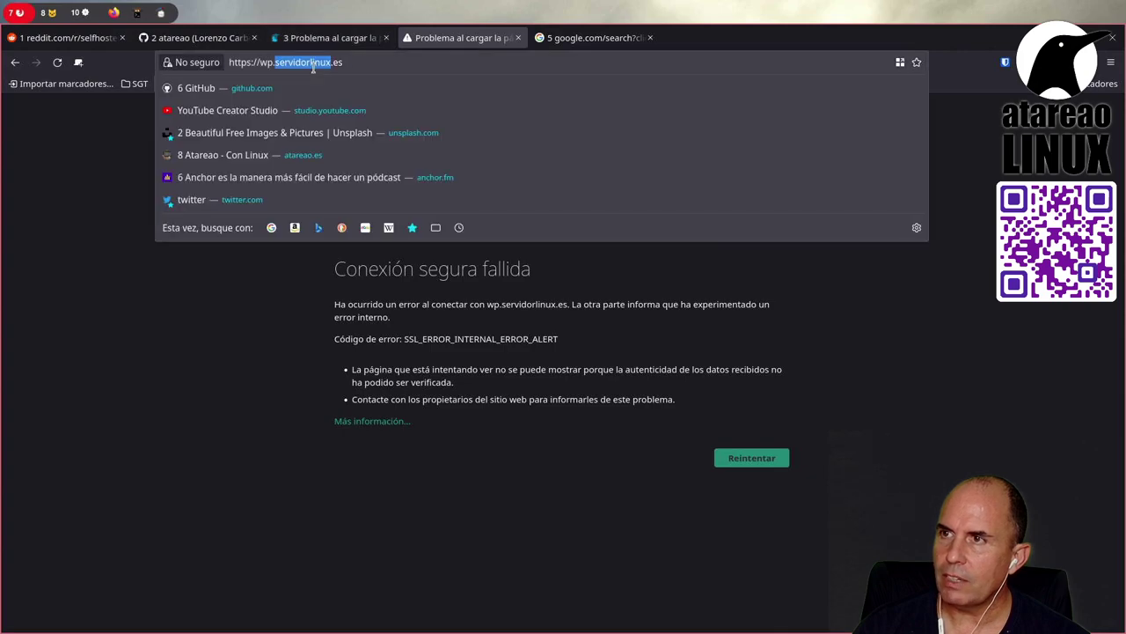
left_click(326, 38)
scroll(418, 478, "up", 2)
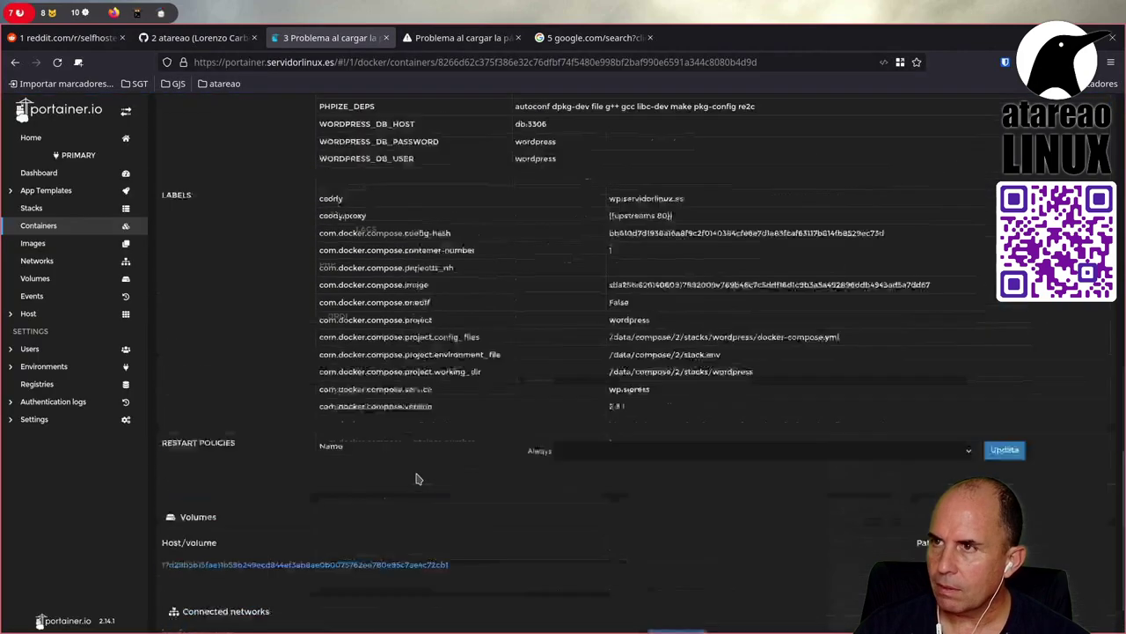
scroll(418, 478, "up", 3)
scroll(418, 478, "down", 5)
scroll(418, 478, "up", 1)
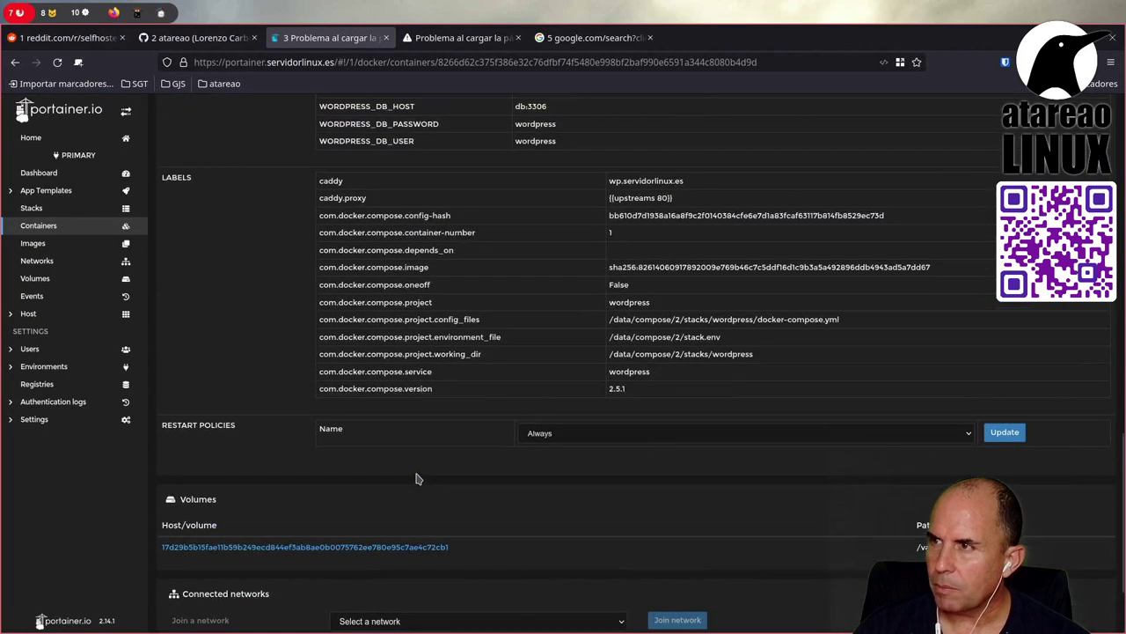
- Select servidorlinux in the caddy label value and compare it with the Google results
double_click(638, 180)
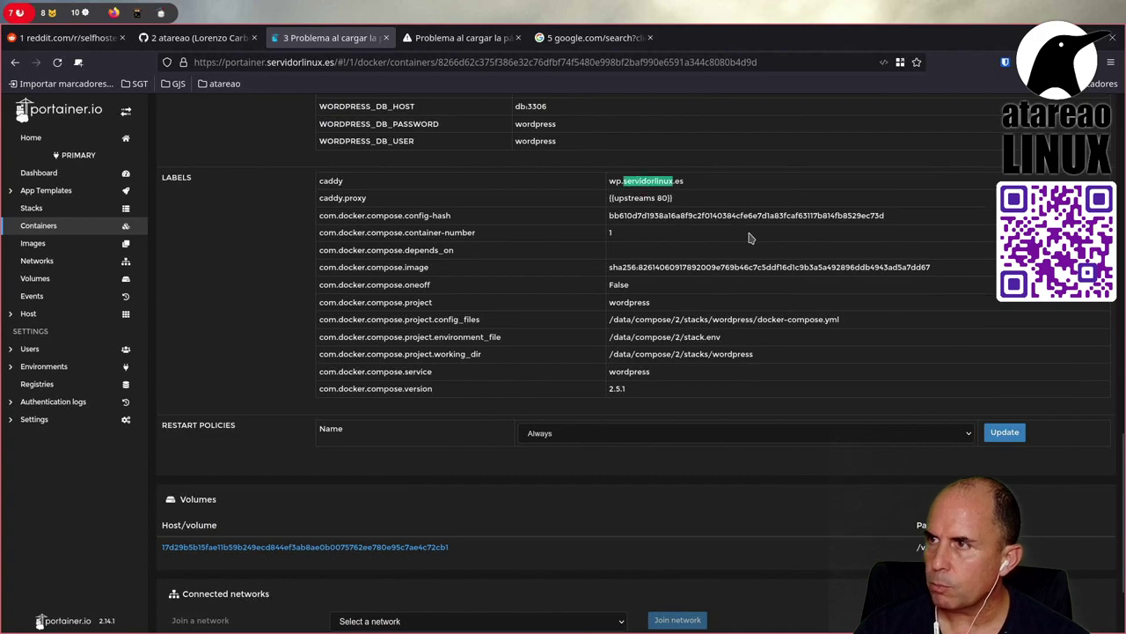
left_click(577, 38)
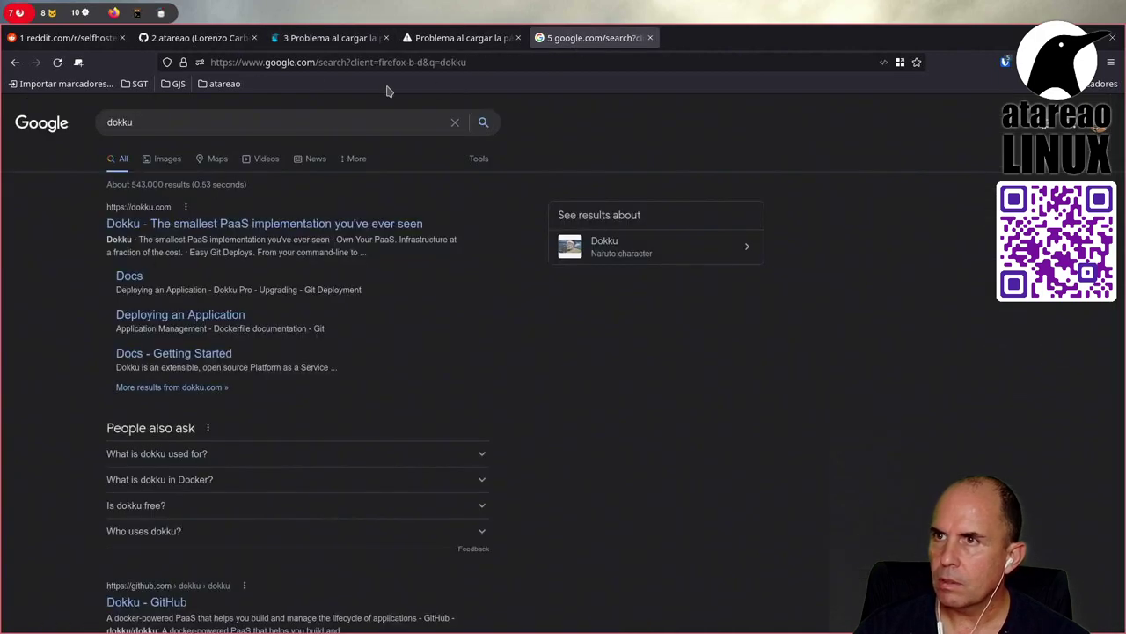
left_click(325, 38)
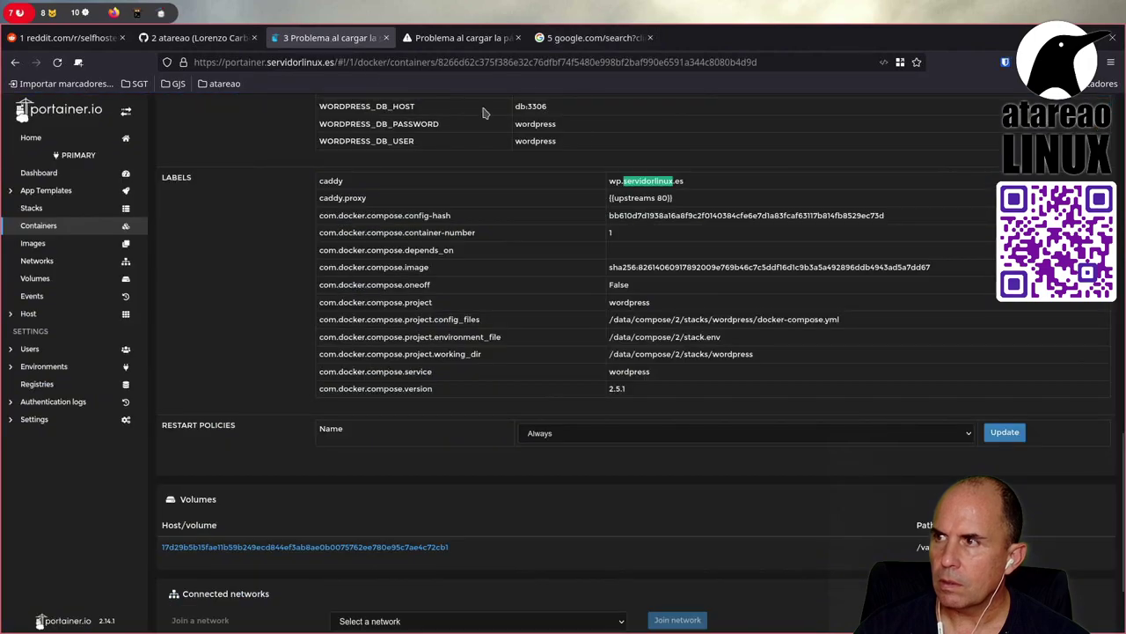
- Edit and undo the site address, then reload wp.servidorlinux.es, which still fails
left_click(468, 46)
left_click(300, 62)
double_click(302, 62)
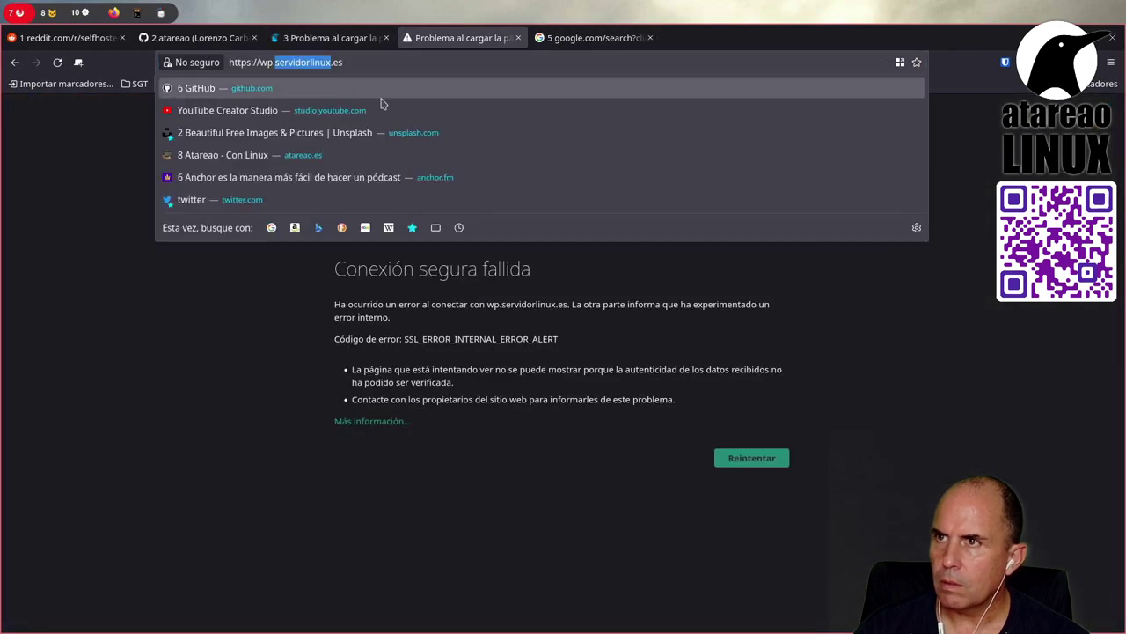
type("upstreams")
key("ctrl+z")
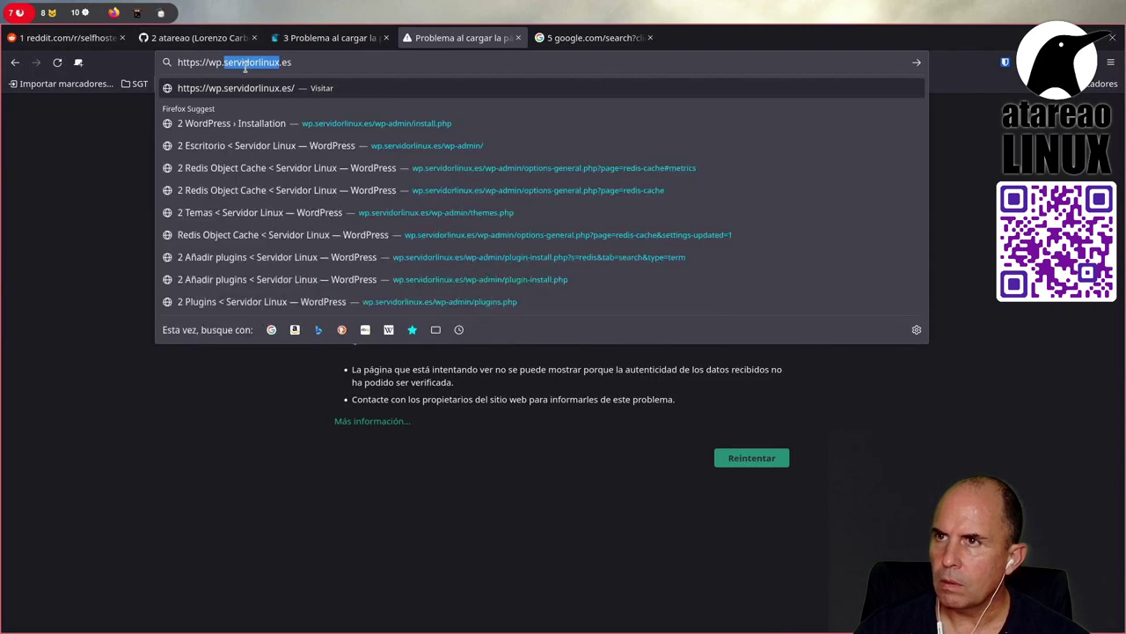
left_click(261, 62)
key("Return")
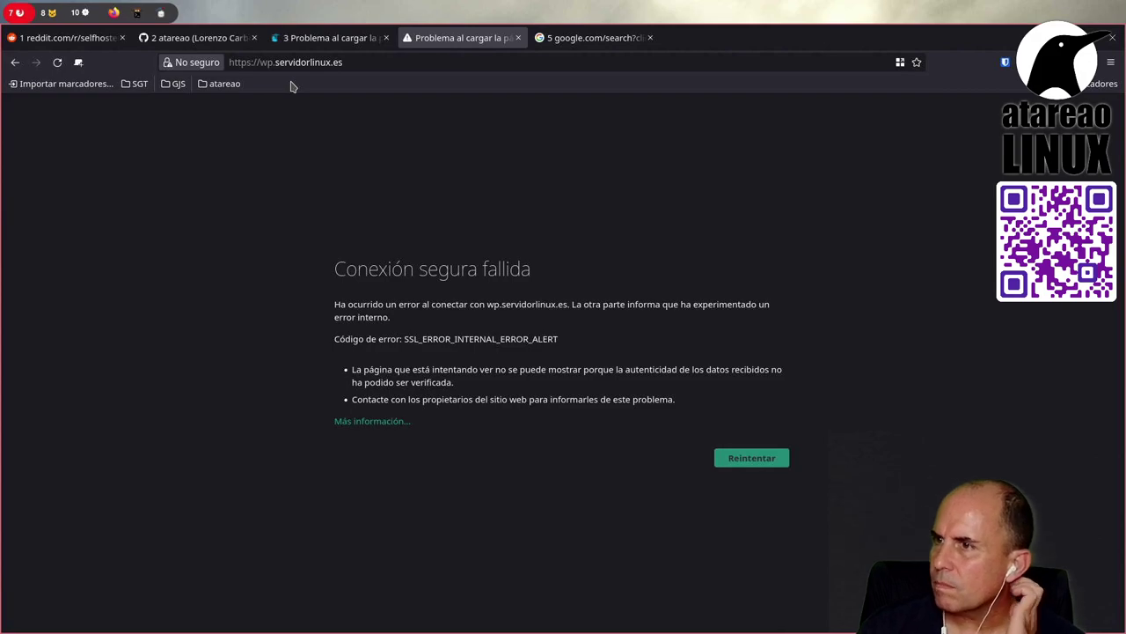
- Select upstreams in the caddy.proxy label value and bring up the terminal's compose file
left_click(350, 37)
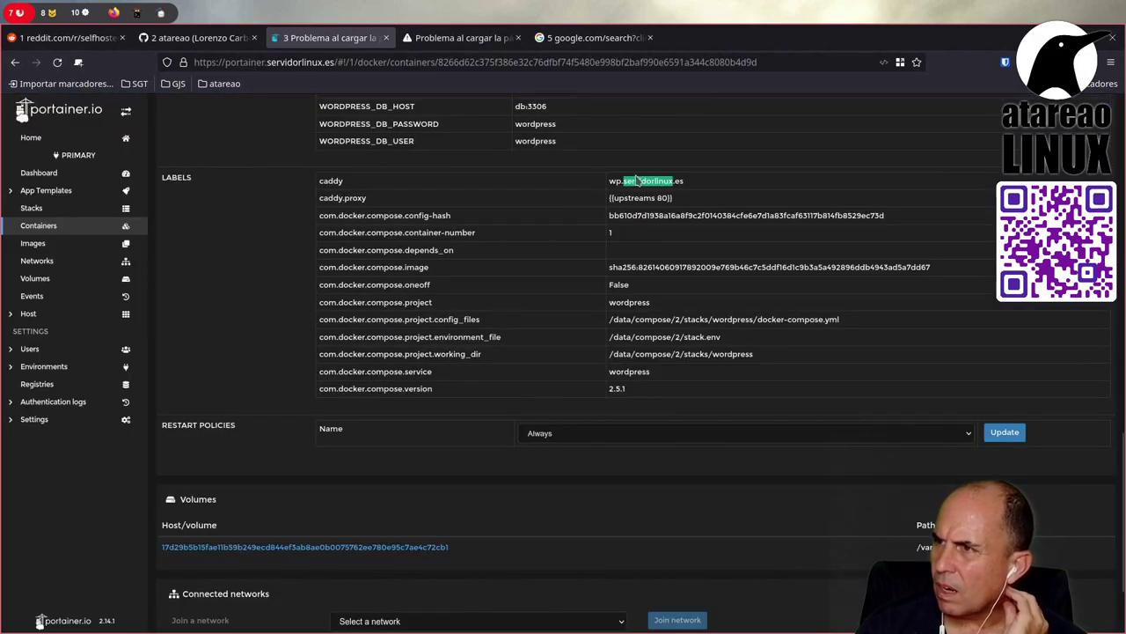
double_click(648, 199)
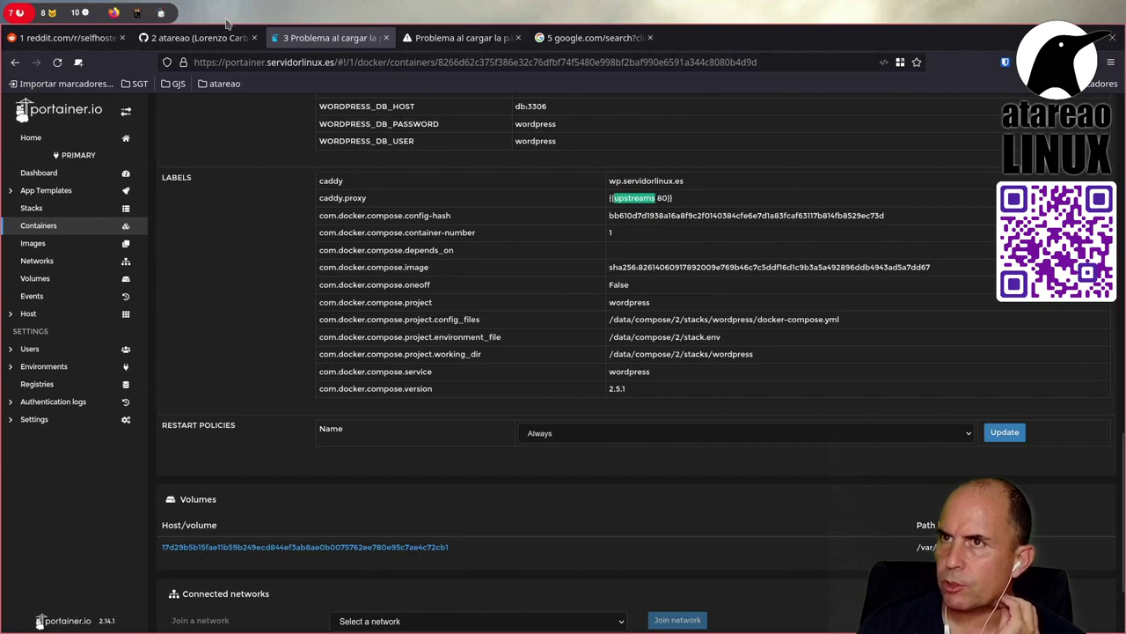
left_click(138, 14)
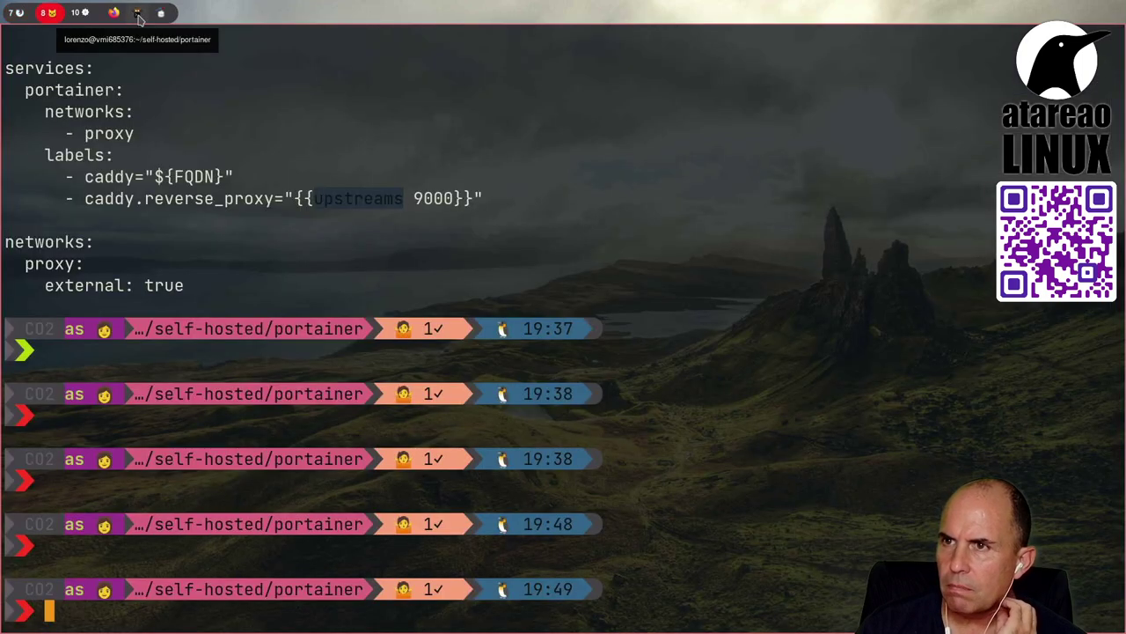
- Copy the caddy.reverse_proxy= label name from the compose YAML in Terminal, then go back to Portainer
double_click(164, 198)
middle_click(202, 214)
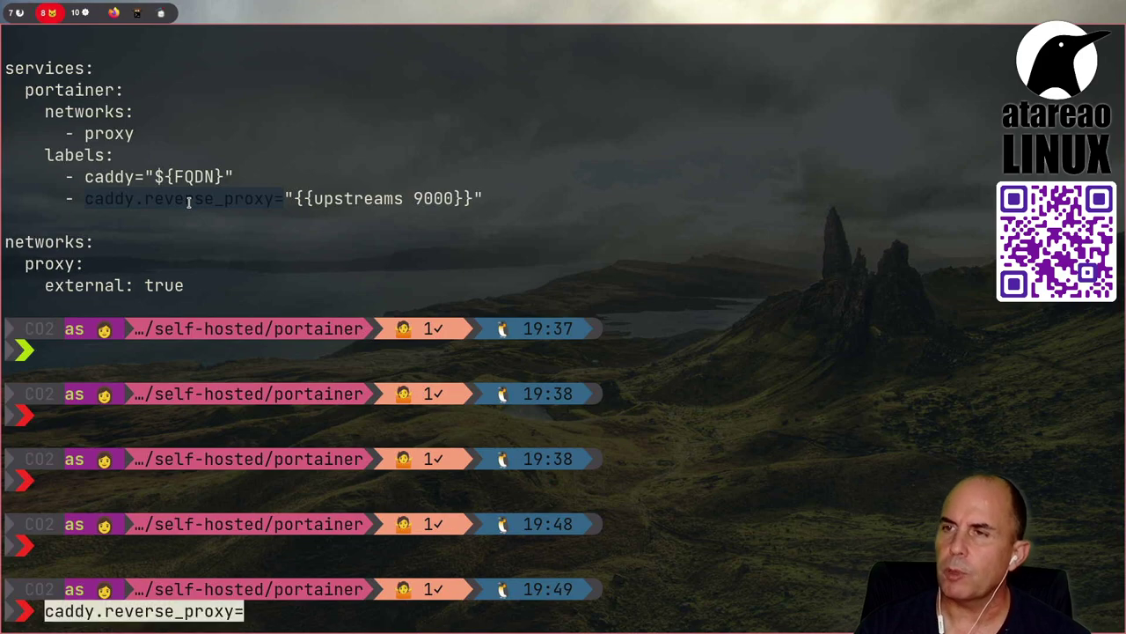
middle_click(202, 214)
left_click(79, 12)
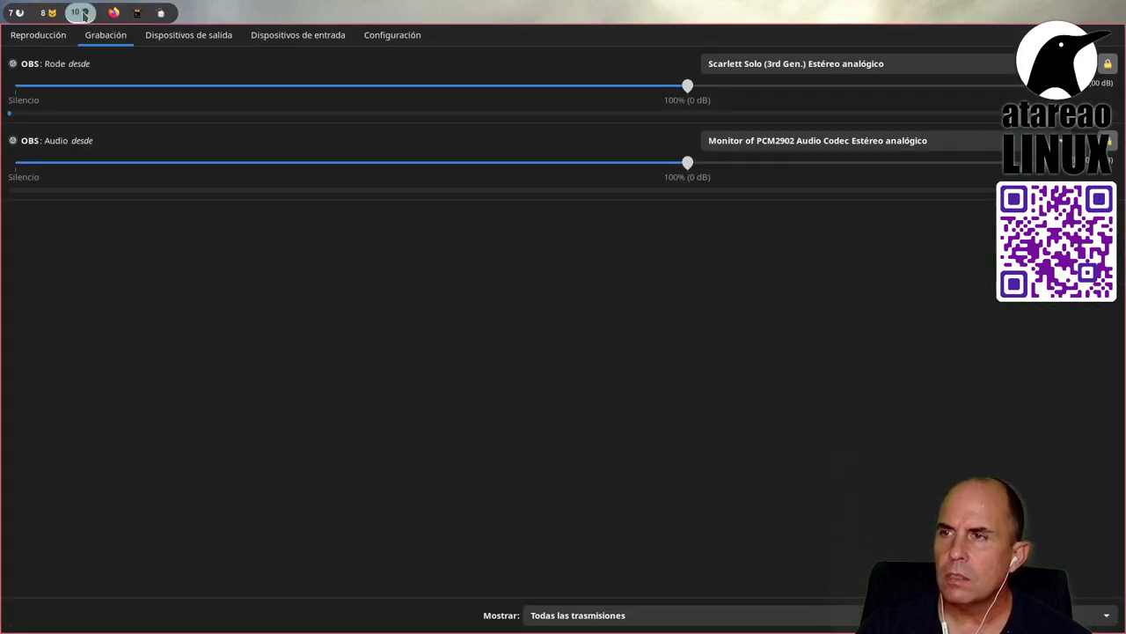
left_click(18, 13)
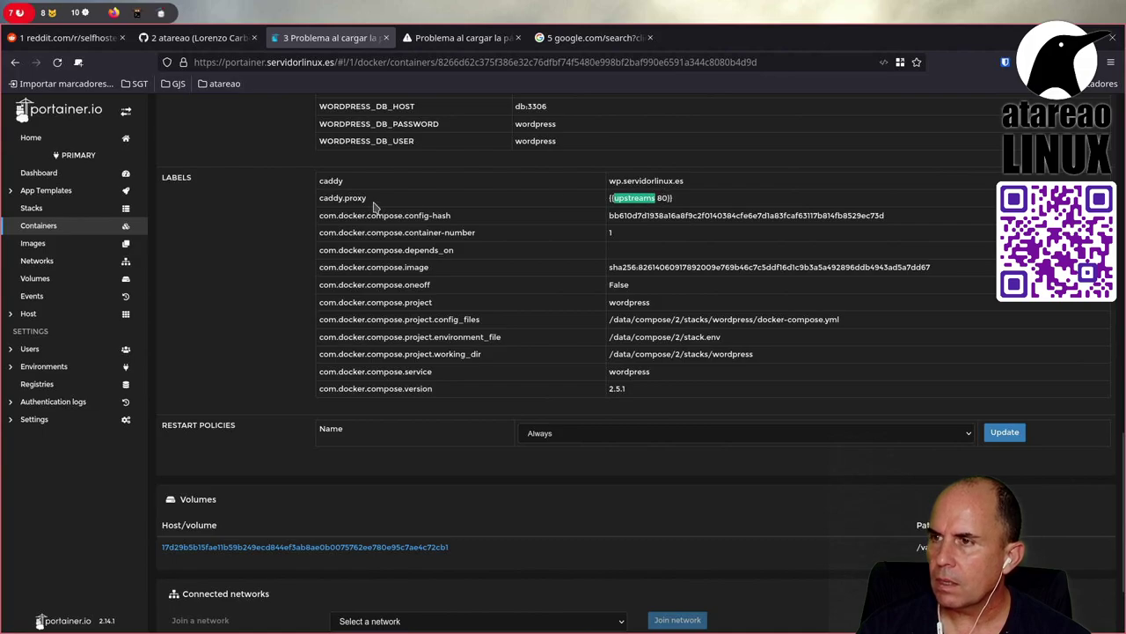
- Open an editable duplicate of the WordPress container
scroll(373, 206, "up", 3)
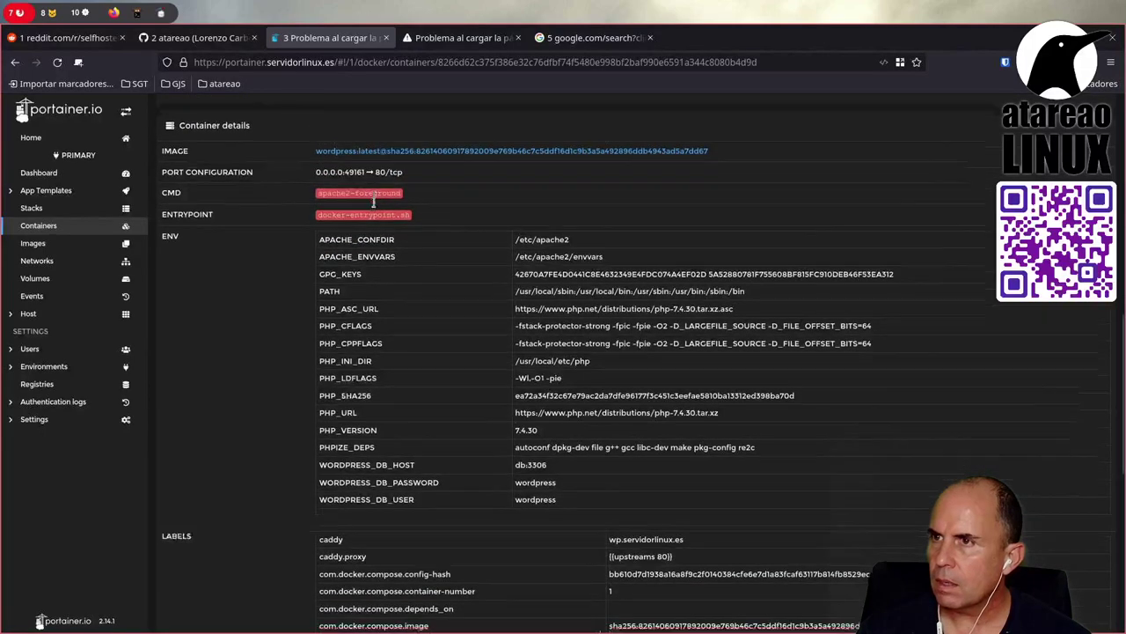
scroll(373, 203, "up", 1)
scroll(373, 202, "up", 3)
scroll(373, 202, "up", 3)
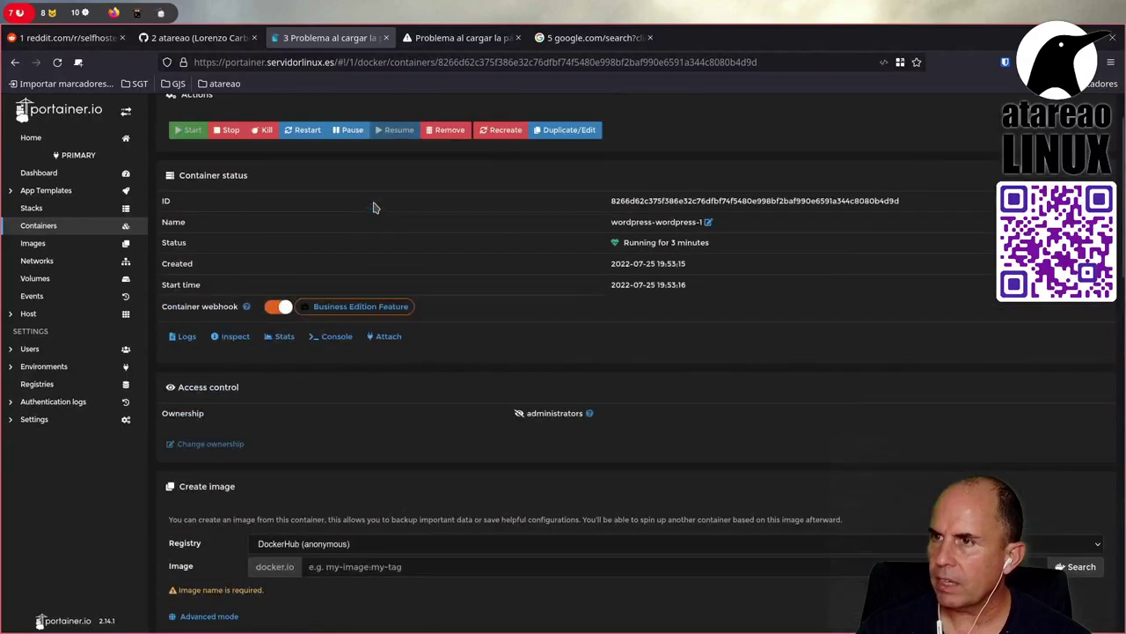
left_click(556, 131)
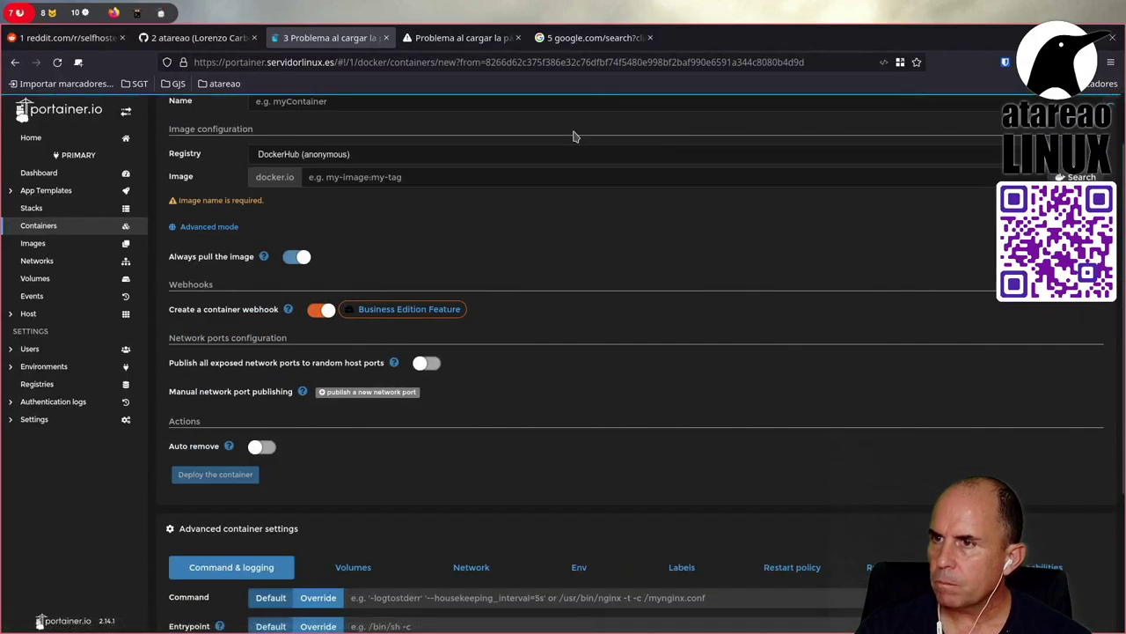
- Show the duplicated container's Labels settings
scroll(536, 219, "down", 3)
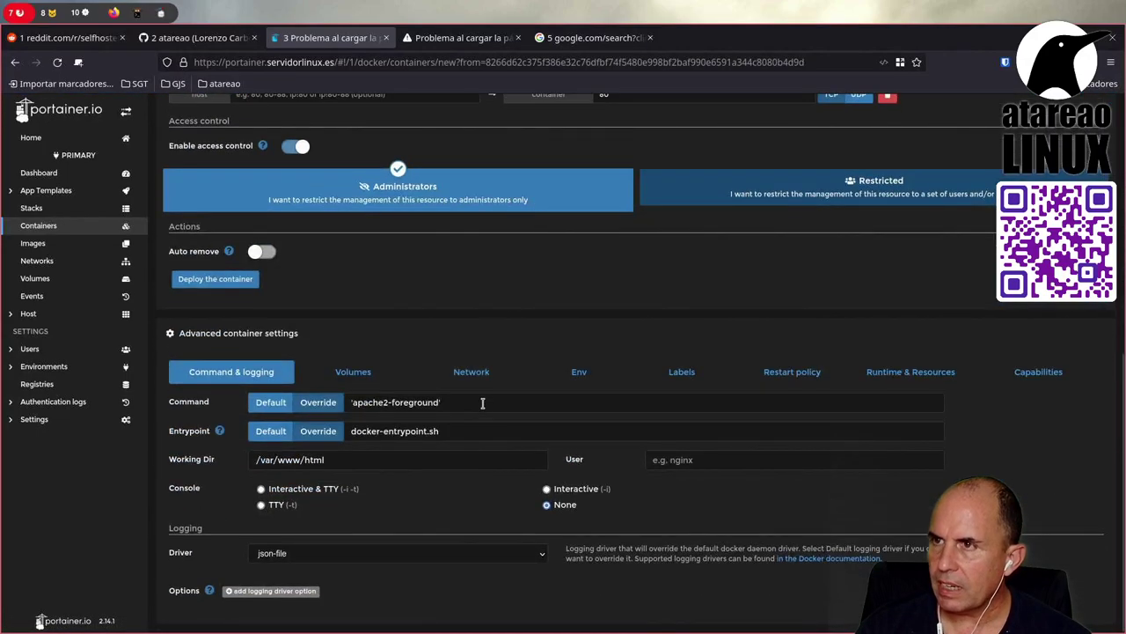
scroll(505, 325, "up", 3)
scroll(506, 325, "down", 1)
scroll(506, 329, "down", 2)
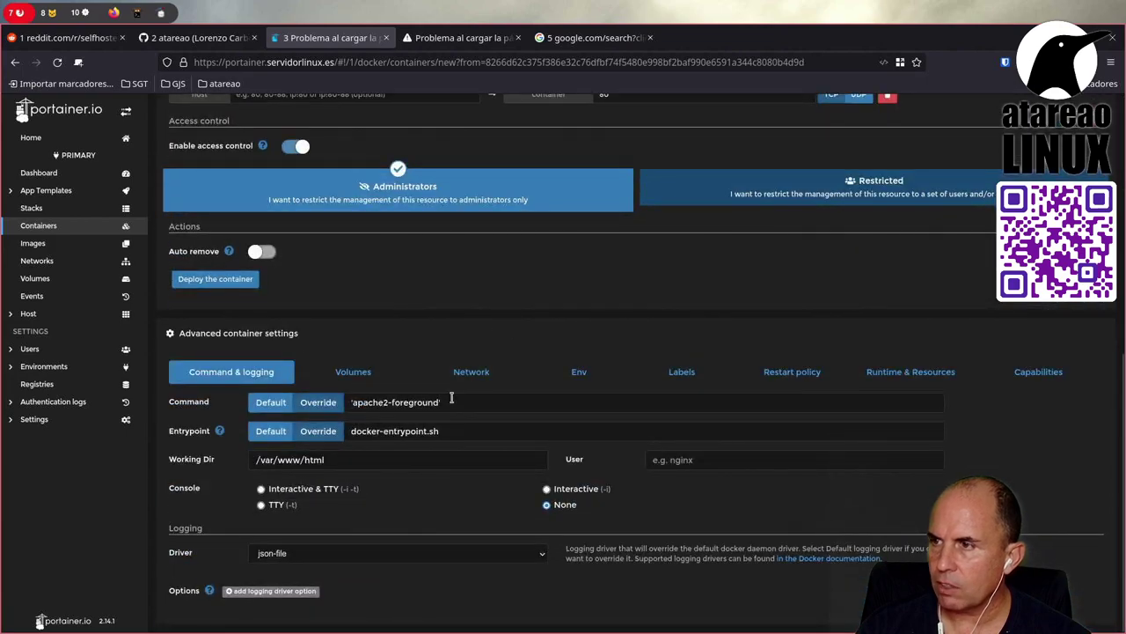
left_click(676, 371)
scroll(668, 366, "down", 1)
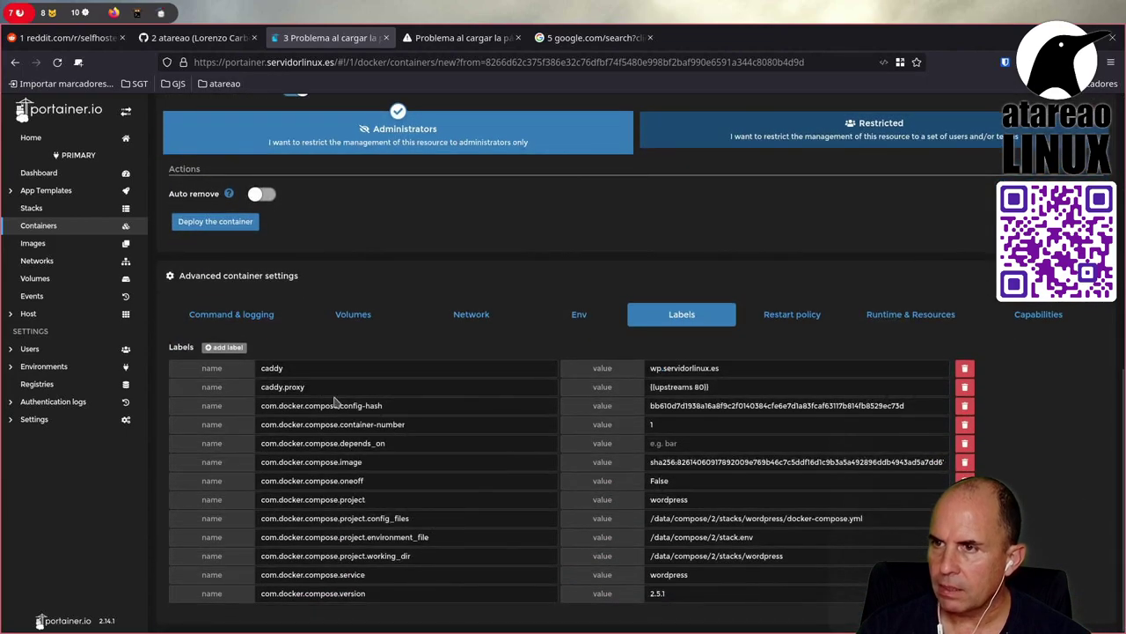
- Rename the caddy.proxy label to caddy.reverse_proxy and deploy the container
left_click(286, 388)
type("caddy.reverse_proxy=")
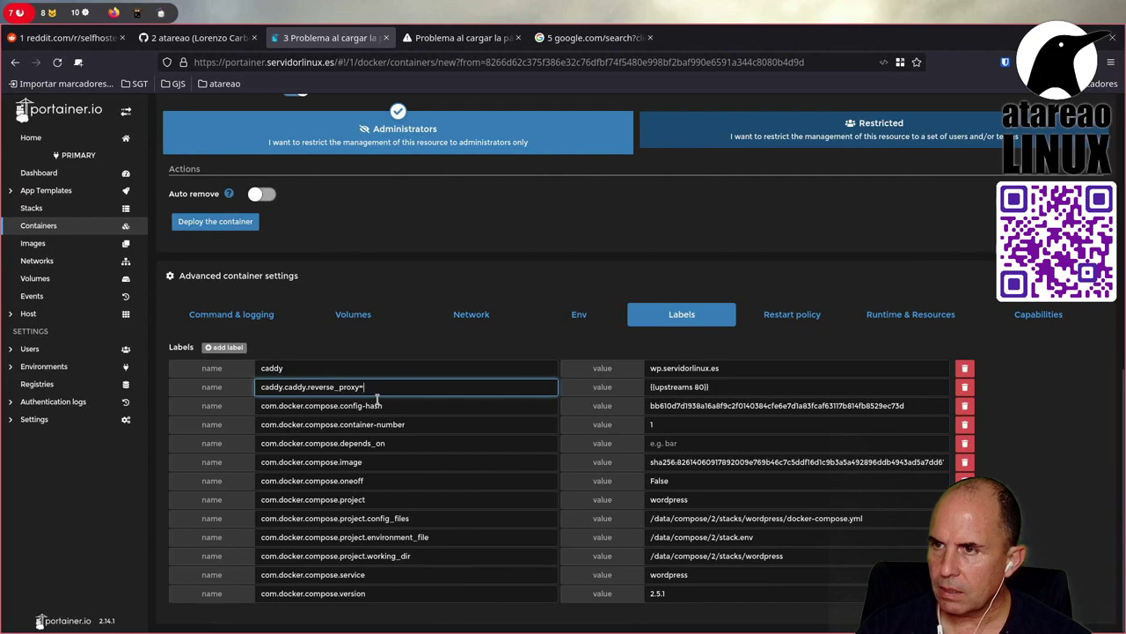
key("ctrl+a")
type("caddy.reverse_proxy=")
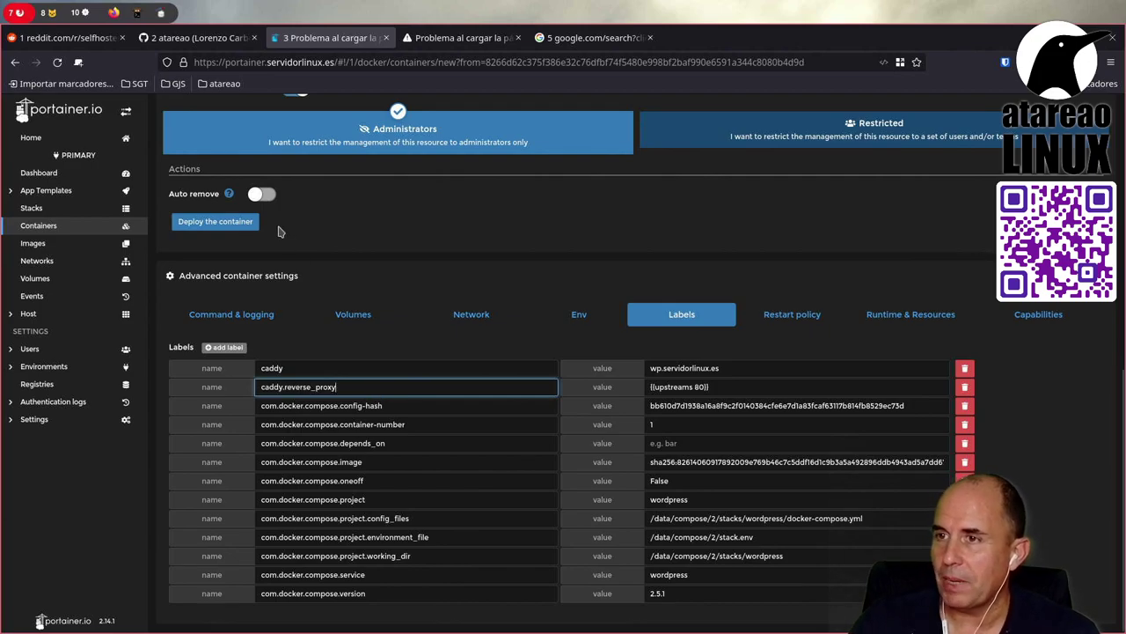
left_click(240, 221)
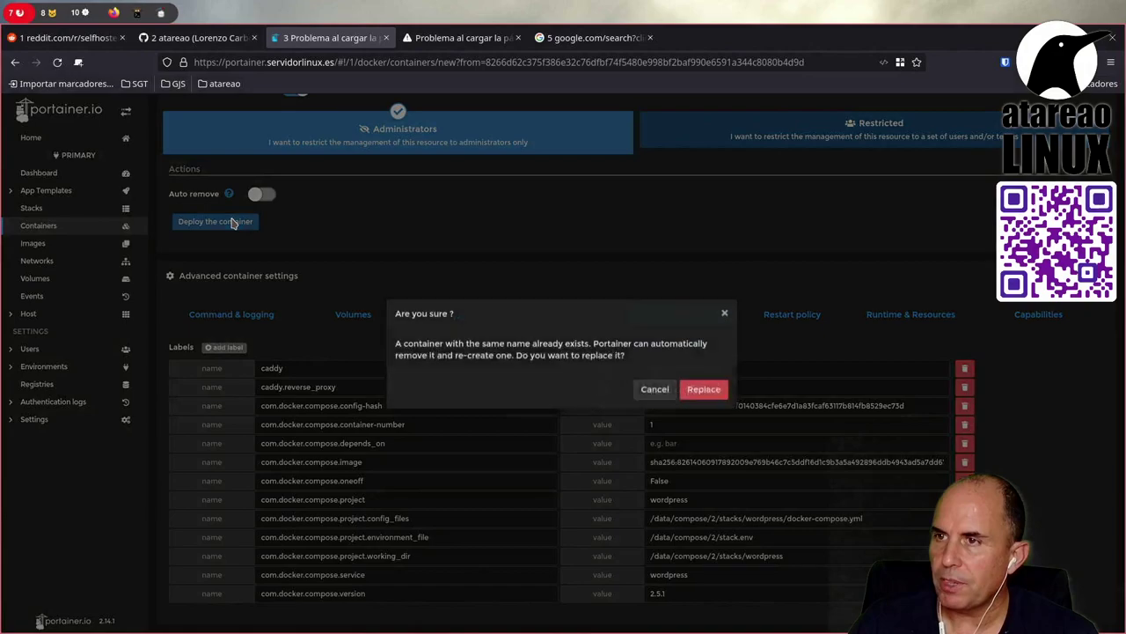
- Confirm replacing the existing WordPress container and open wordpress-wordpress-1's details
left_click(706, 401)
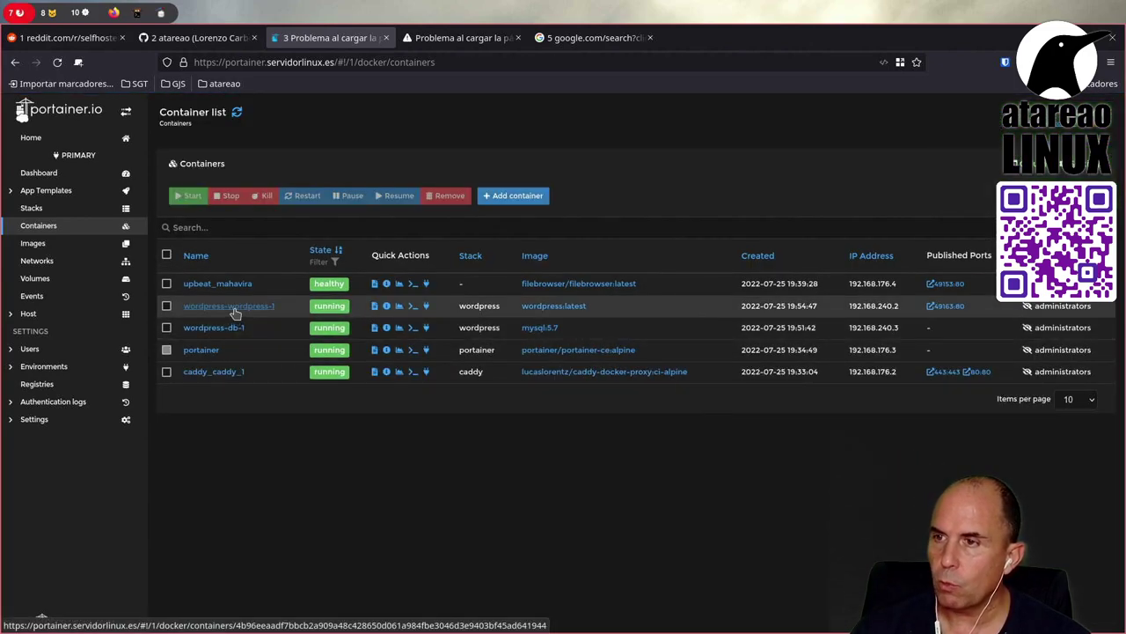
left_click(230, 306)
scroll(545, 304, "down", 10)
scroll(546, 304, "down", 5)
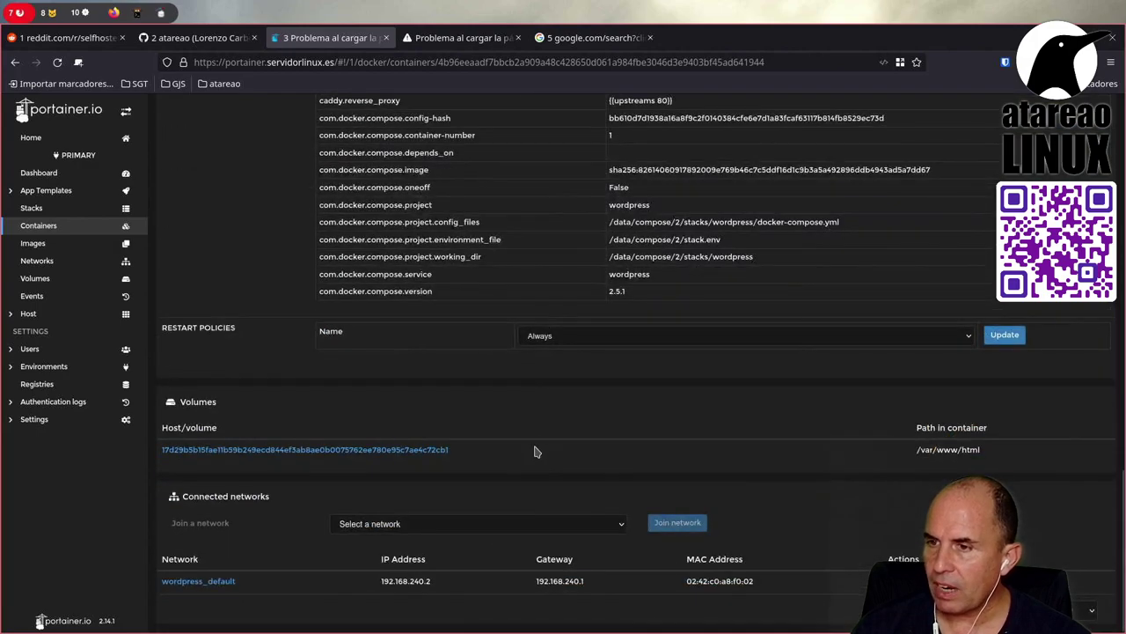
- Join wordpress-wordpress-1 to the proxy network
left_click(418, 526)
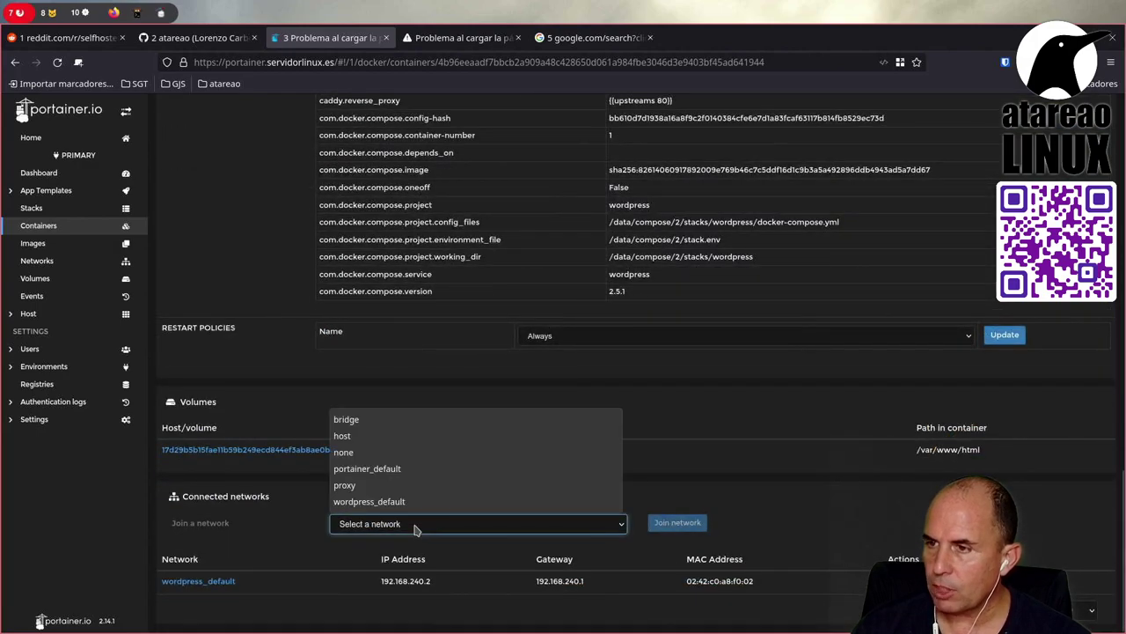
left_click(393, 489)
left_click(678, 523)
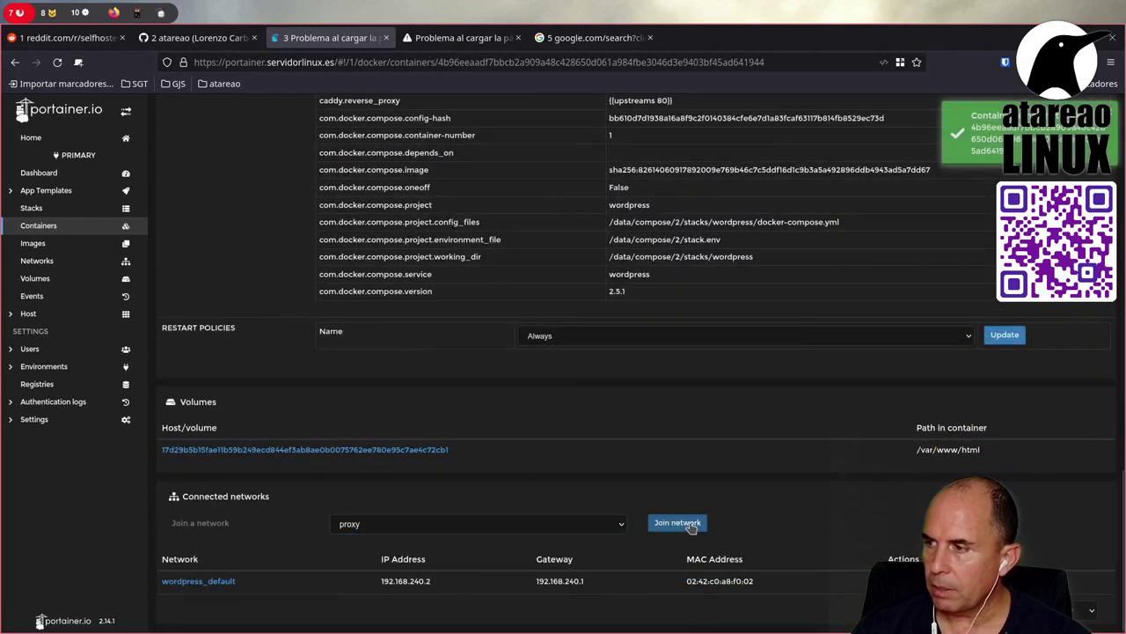
scroll(414, 426, "down", 10)
scroll(327, 436, "down", 2)
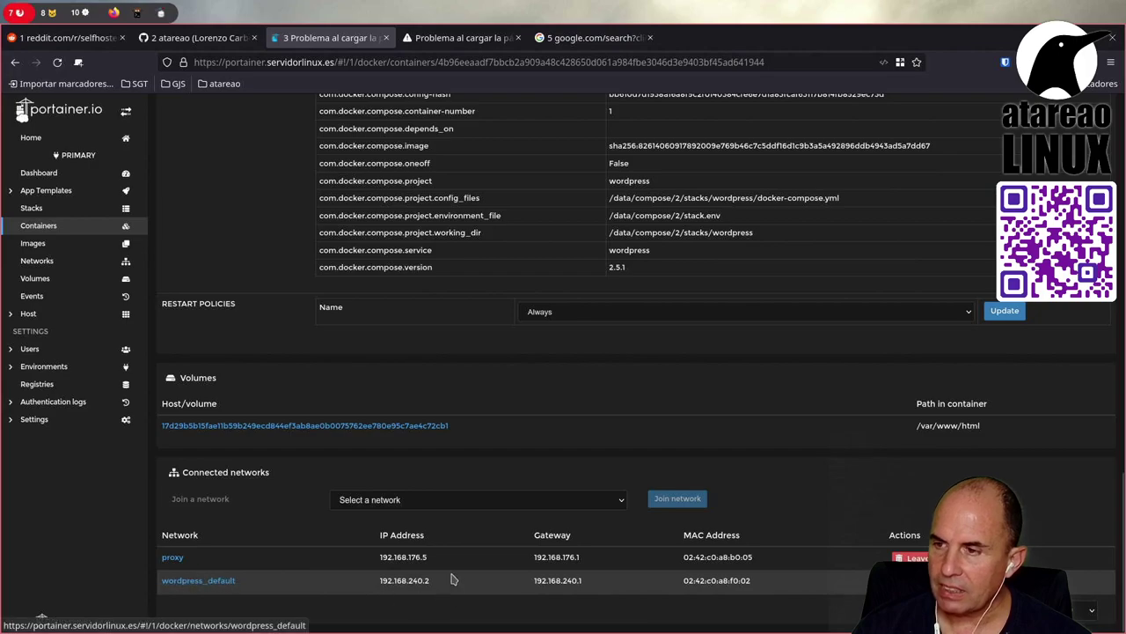
- Check the wordpress-db-1 container's details and connected networks
scroll(273, 507, "up", 10)
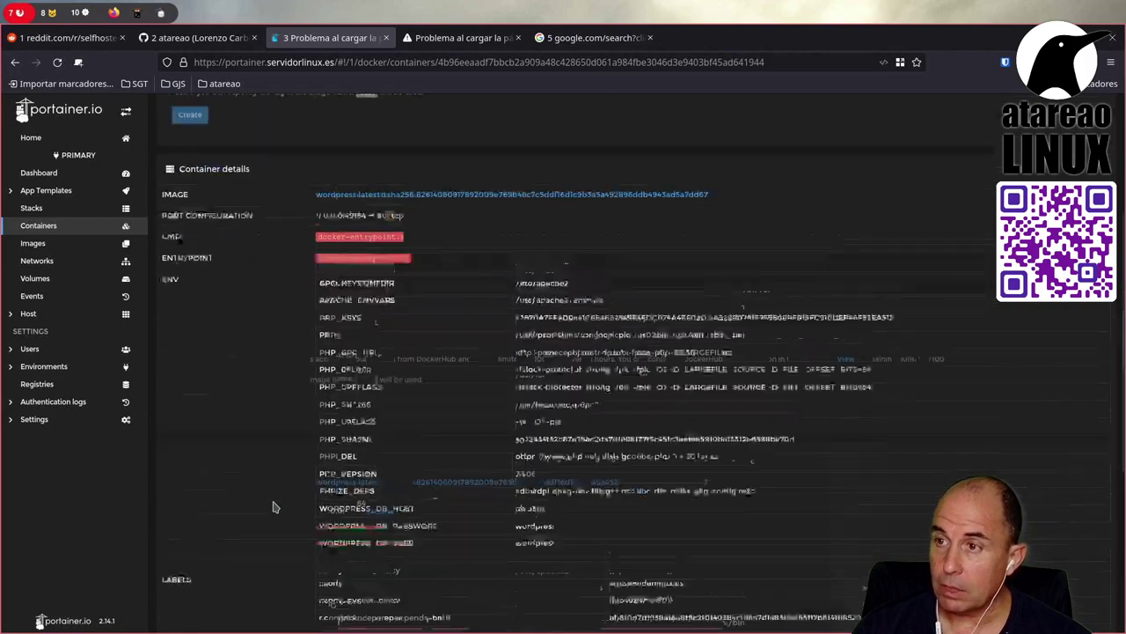
scroll(273, 506, "up", 10)
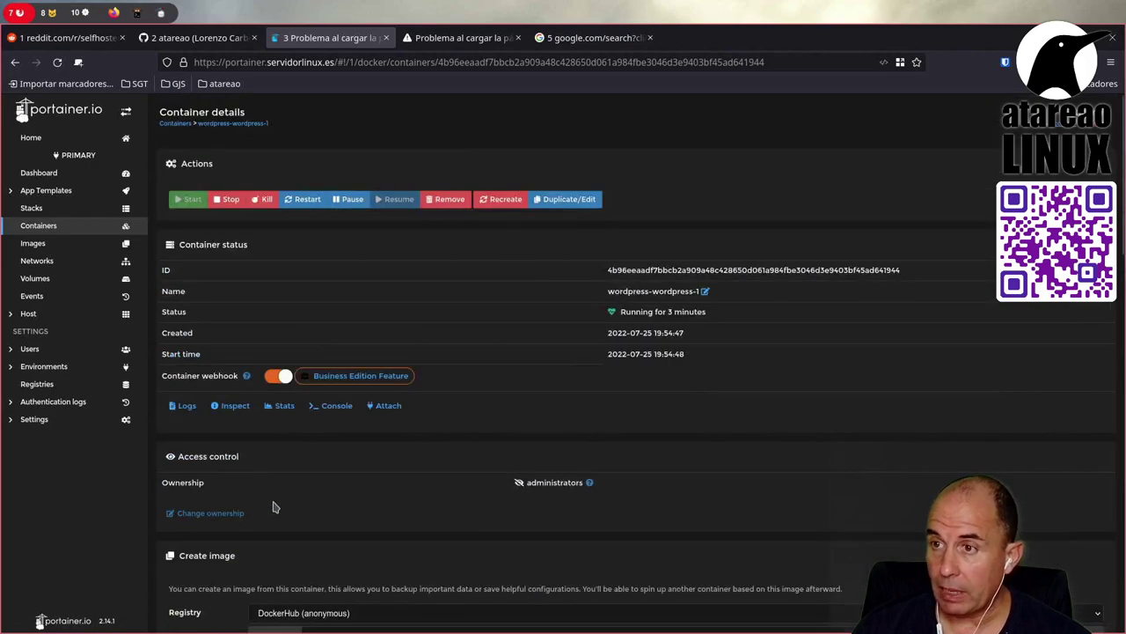
left_click(37, 225)
left_click(234, 328)
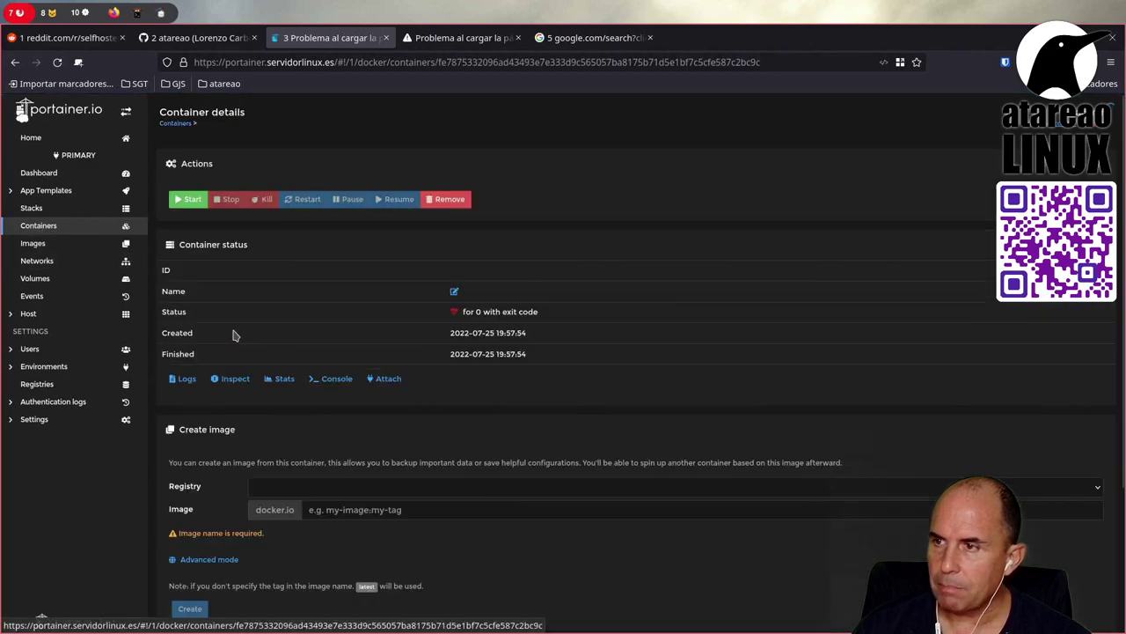
scroll(592, 373, "down", 10)
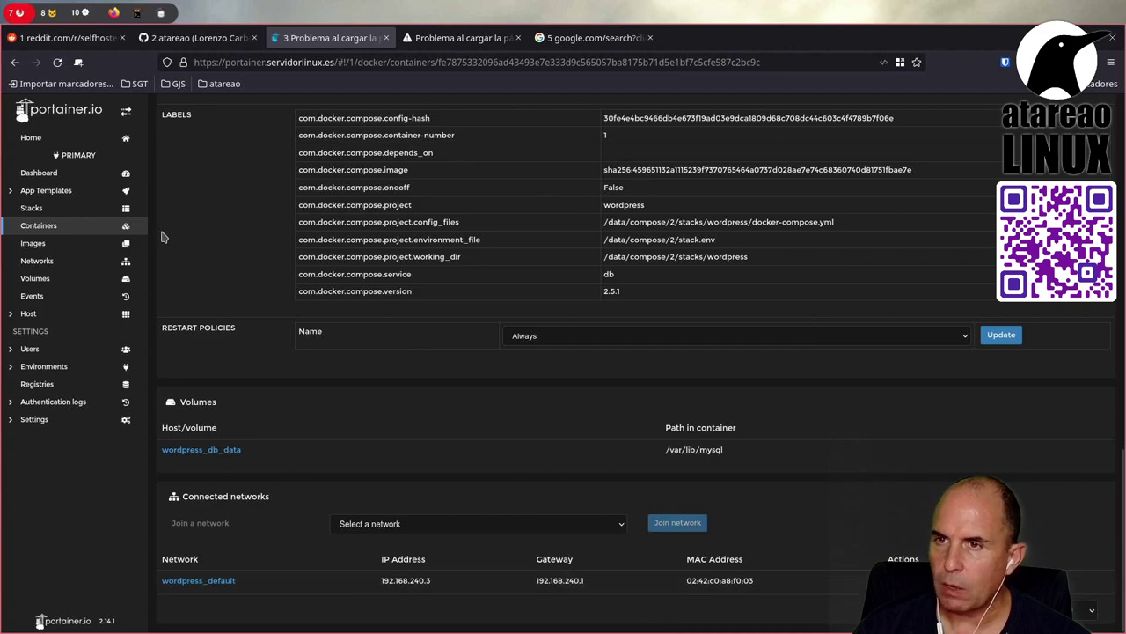
- Recheck wordpress-wordpress-1's networks, then bring up the site's SSL error tab
left_click(90, 229)
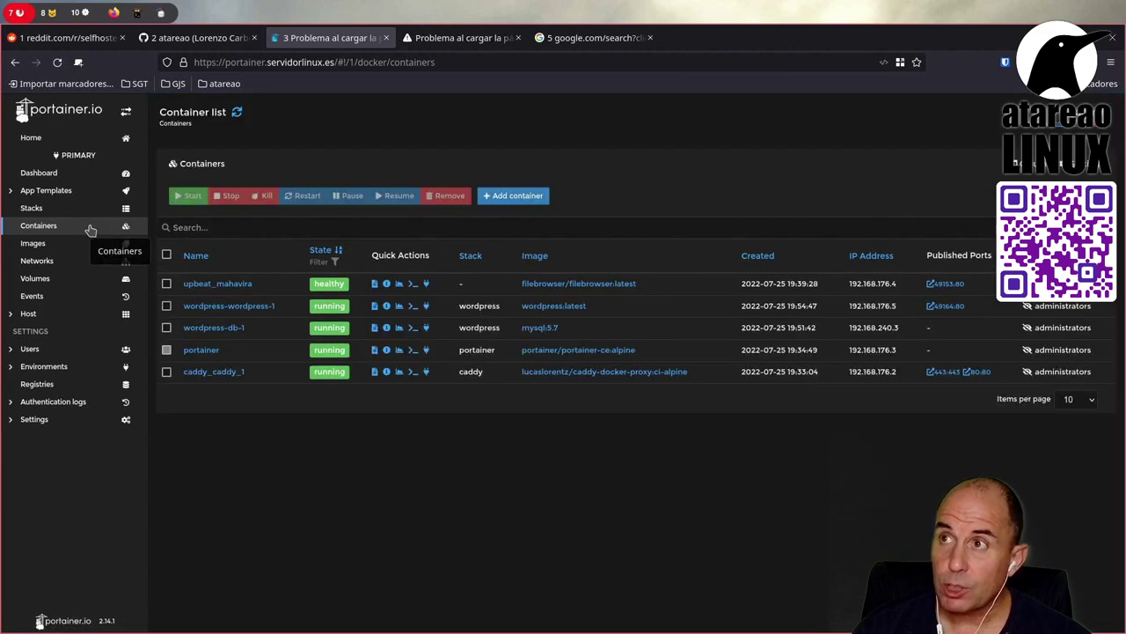
left_click(230, 306)
scroll(264, 334, "down", 5)
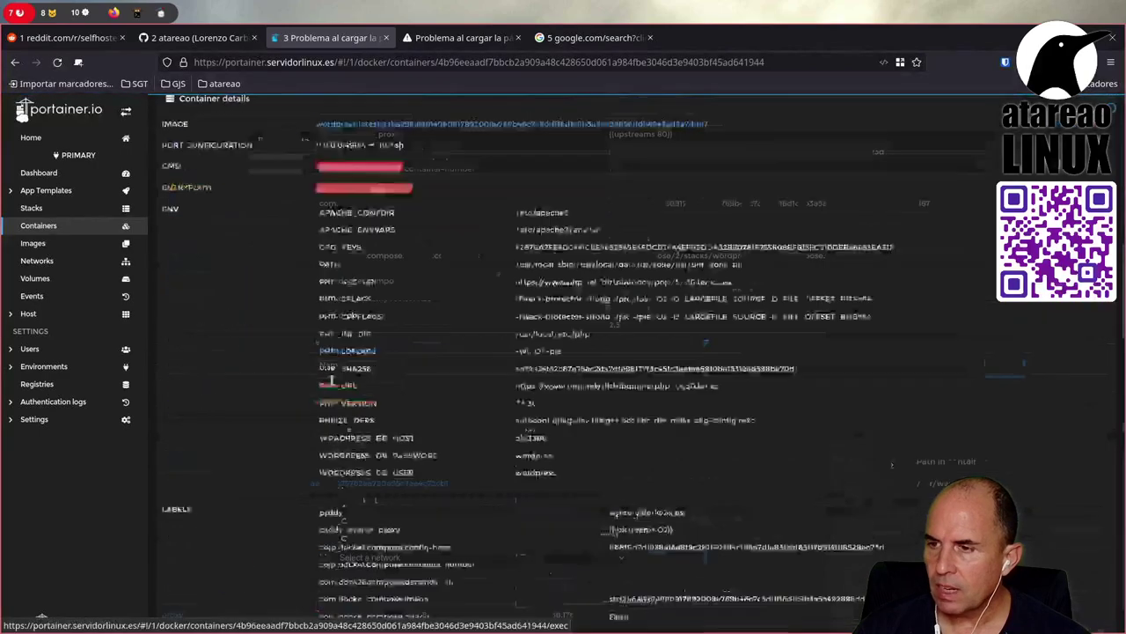
scroll(332, 385, "down", 5)
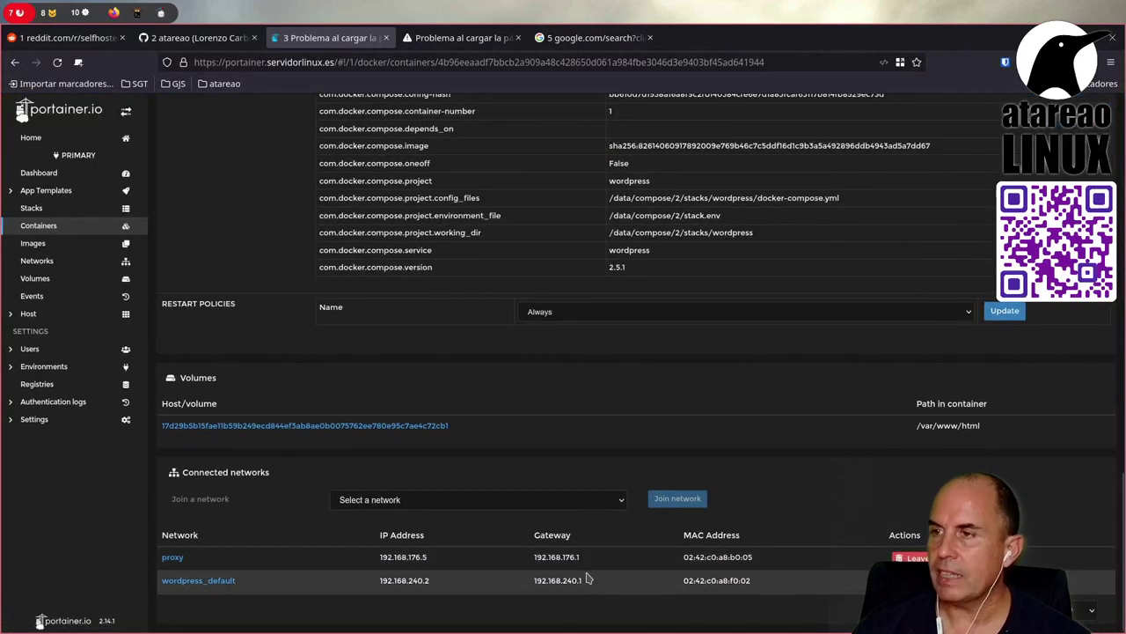
scroll(589, 573, "up", 5)
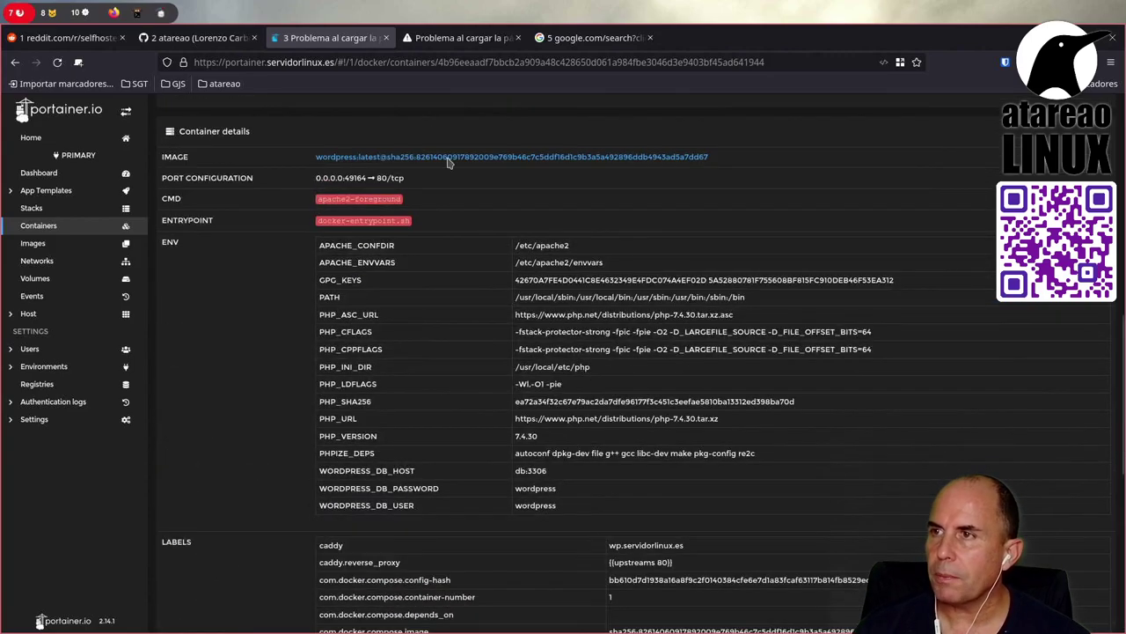
left_click(451, 38)
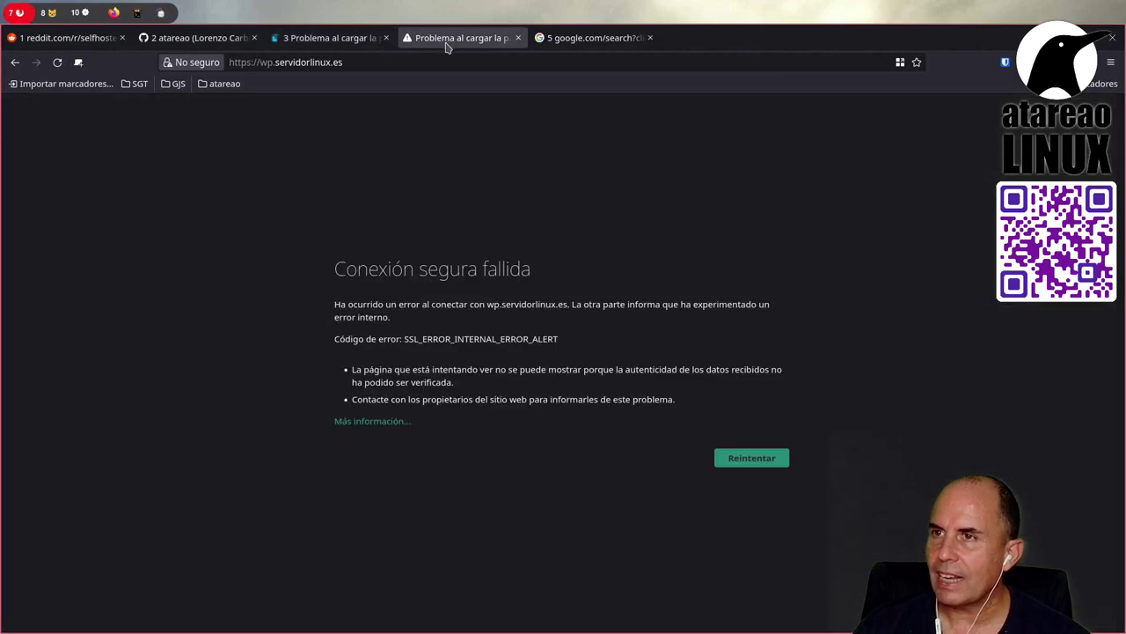
- Reload wp.servidorlinux.es to reach the WordPress install language picker, then return to Portainer
left_click(56, 63)
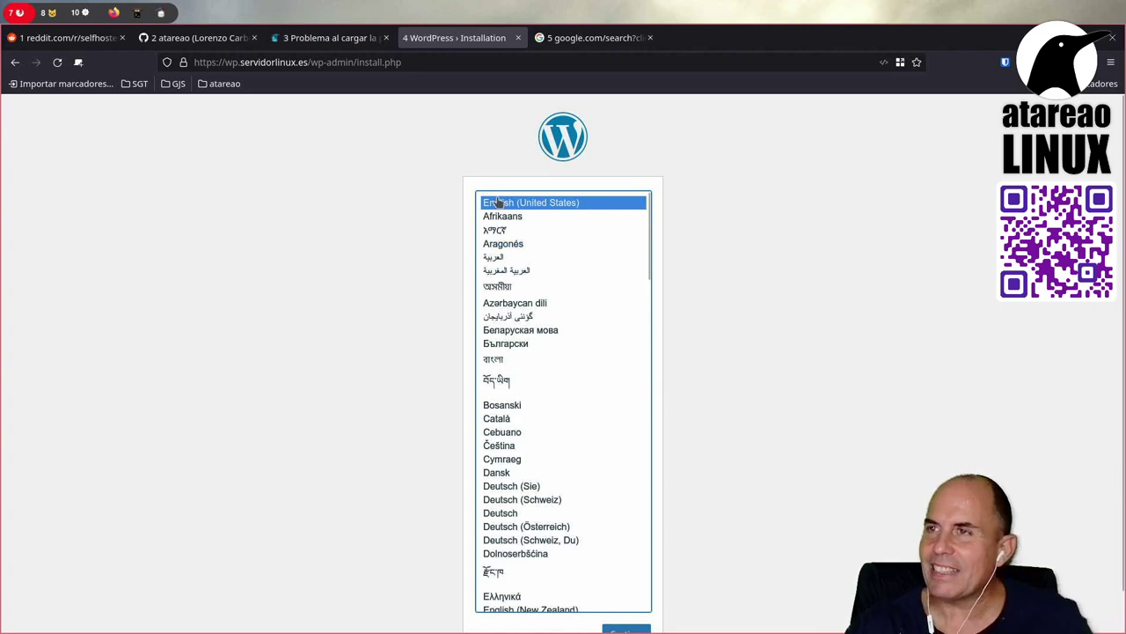
left_click(344, 39)
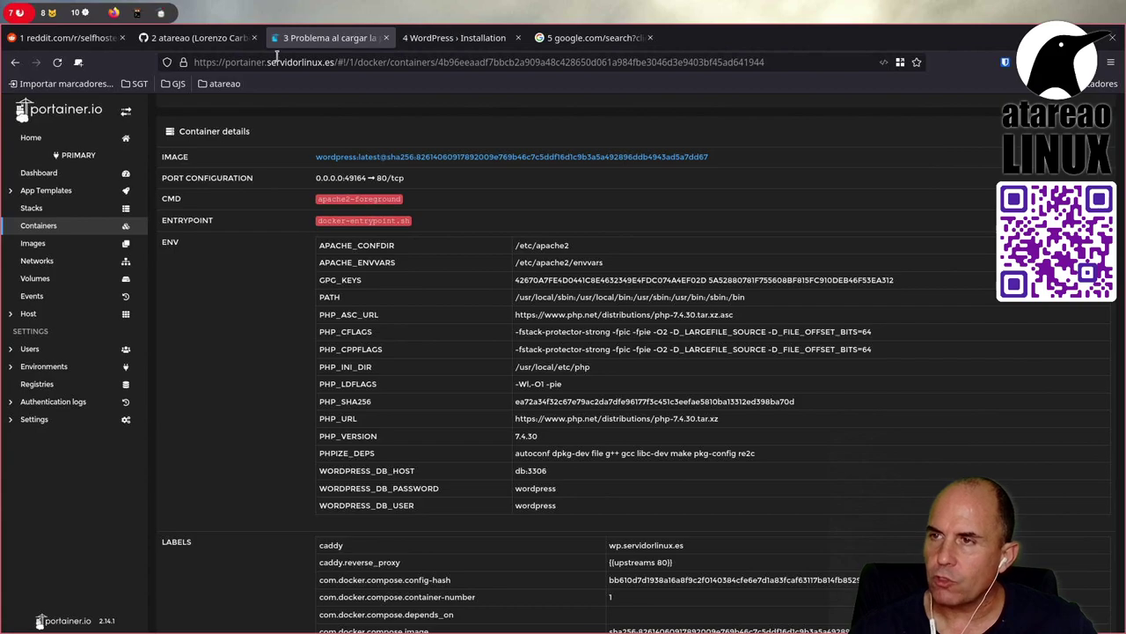
scroll(283, 192, "down", 5)
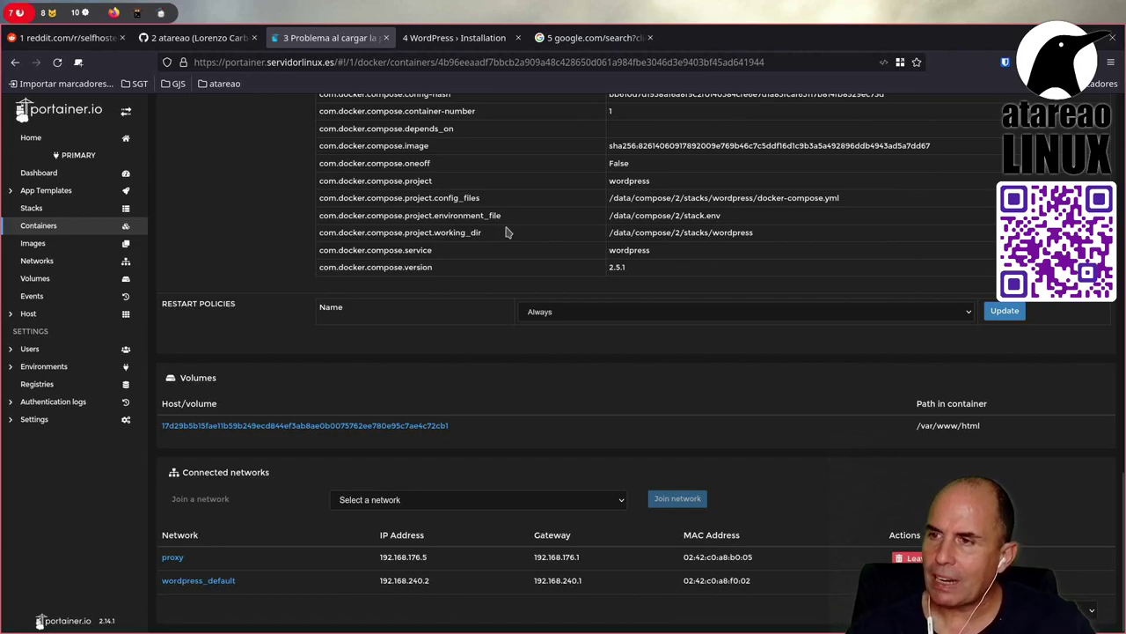
scroll(506, 232, "up", 3)
scroll(506, 232, "up", 5)
scroll(506, 233, "up", 5)
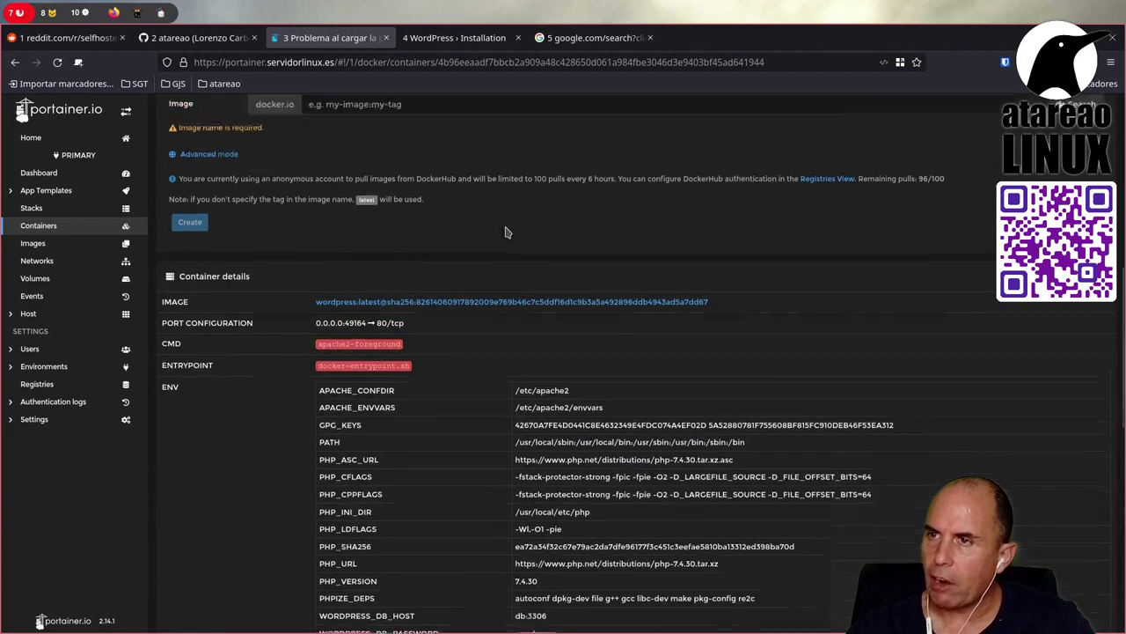
scroll(506, 233, "up", 3)
scroll(510, 229, "down", 10)
scroll(516, 226, "up", 5)
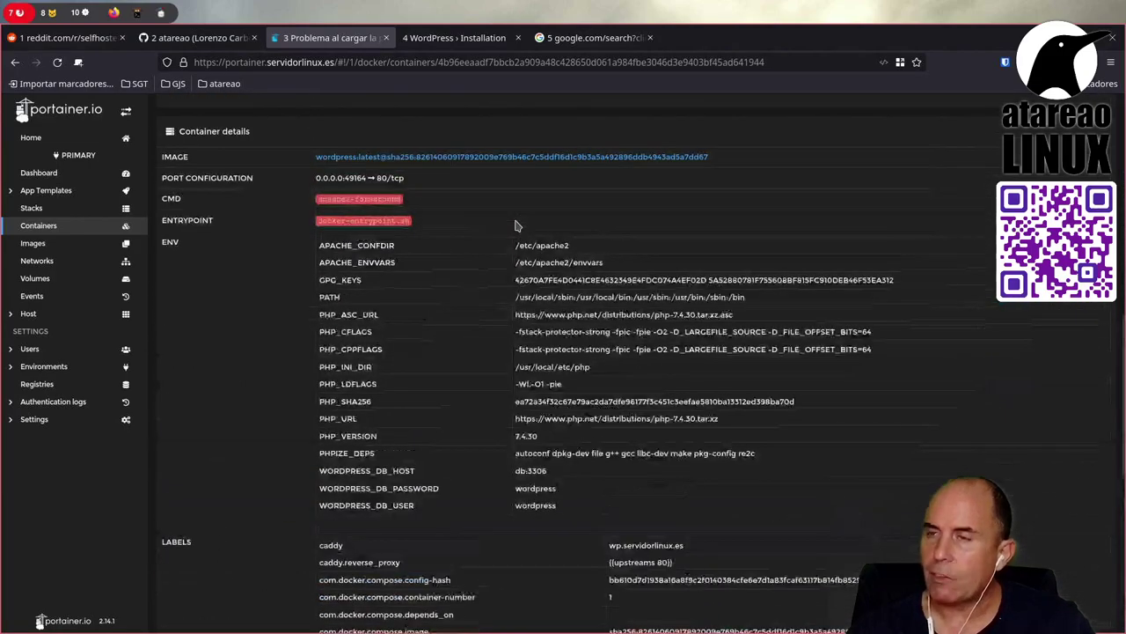
scroll(517, 226, "up", 1)
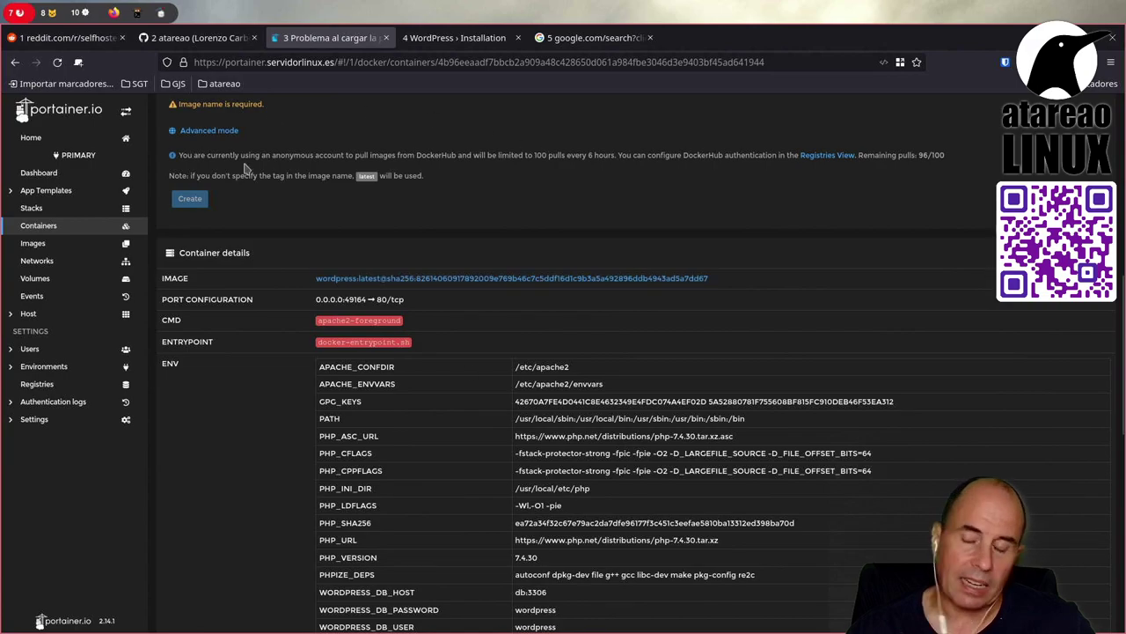
scroll(722, 396, "down", 5)
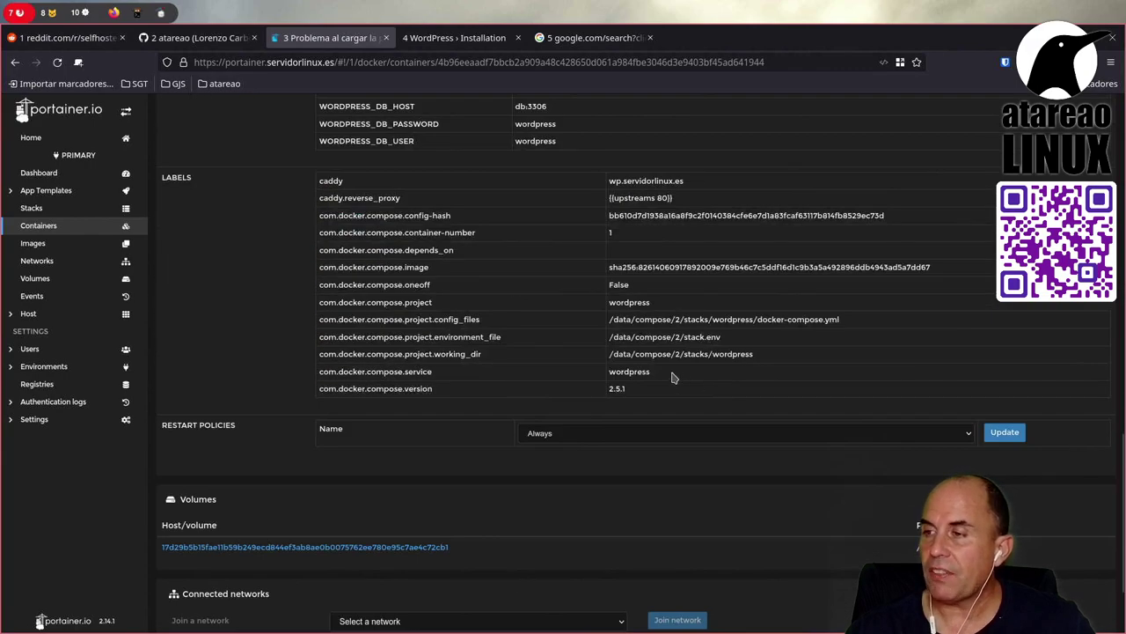
scroll(458, 390, "down", 1)
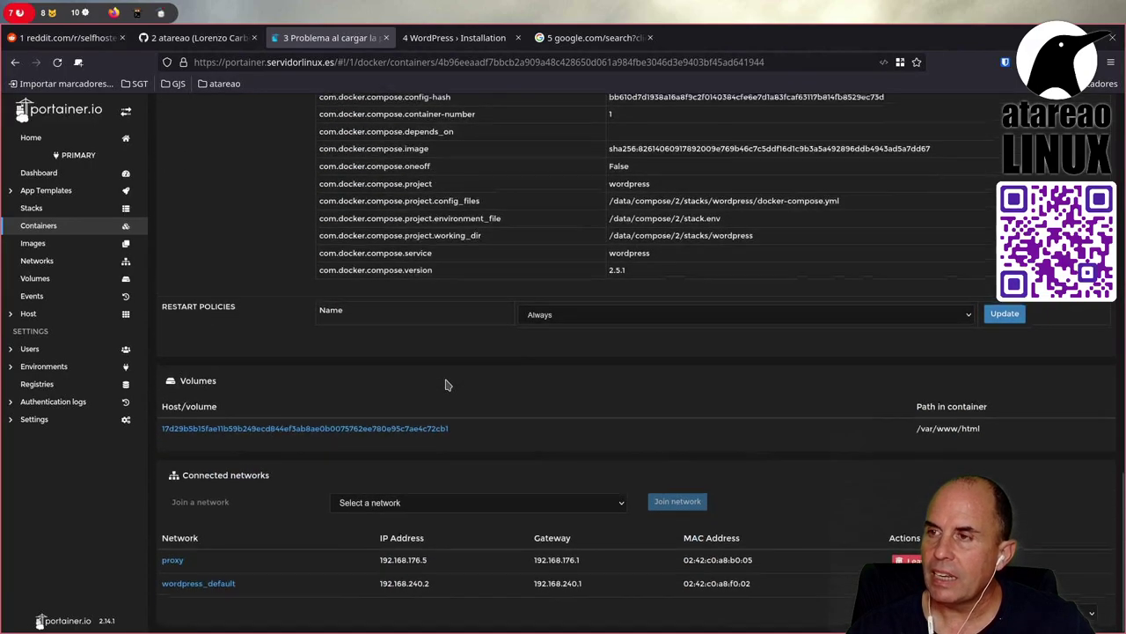
scroll(447, 382, "up", 5)
scroll(526, 262, "up", 1)
scroll(524, 267, "up", 3)
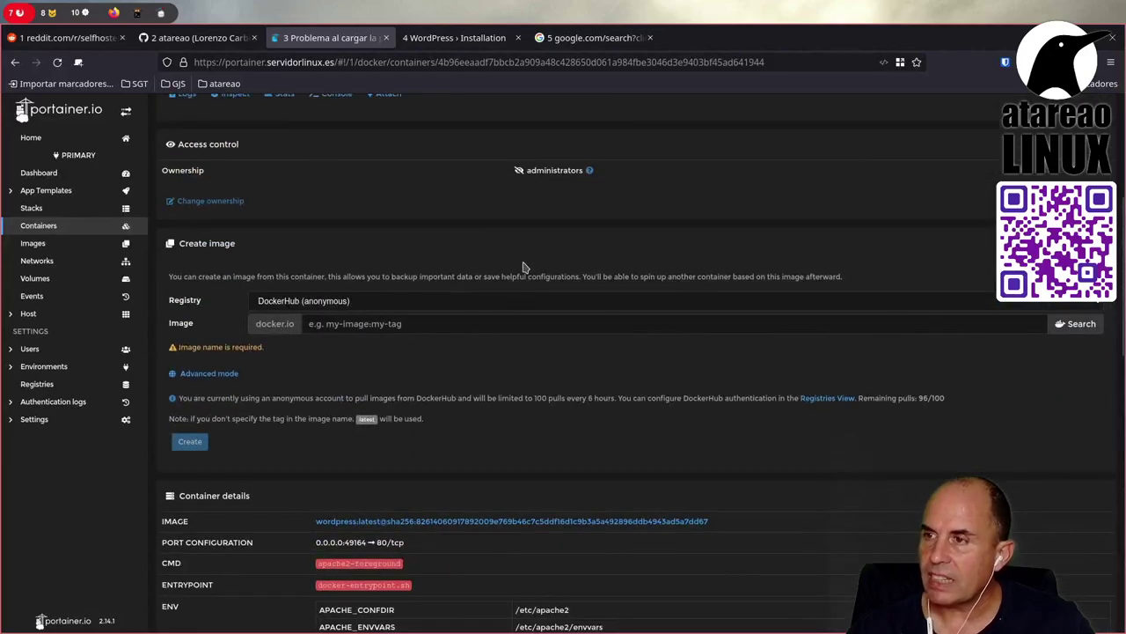
scroll(413, 315, "up", 1)
scroll(414, 315, "down", 6)
scroll(414, 315, "down", 3)
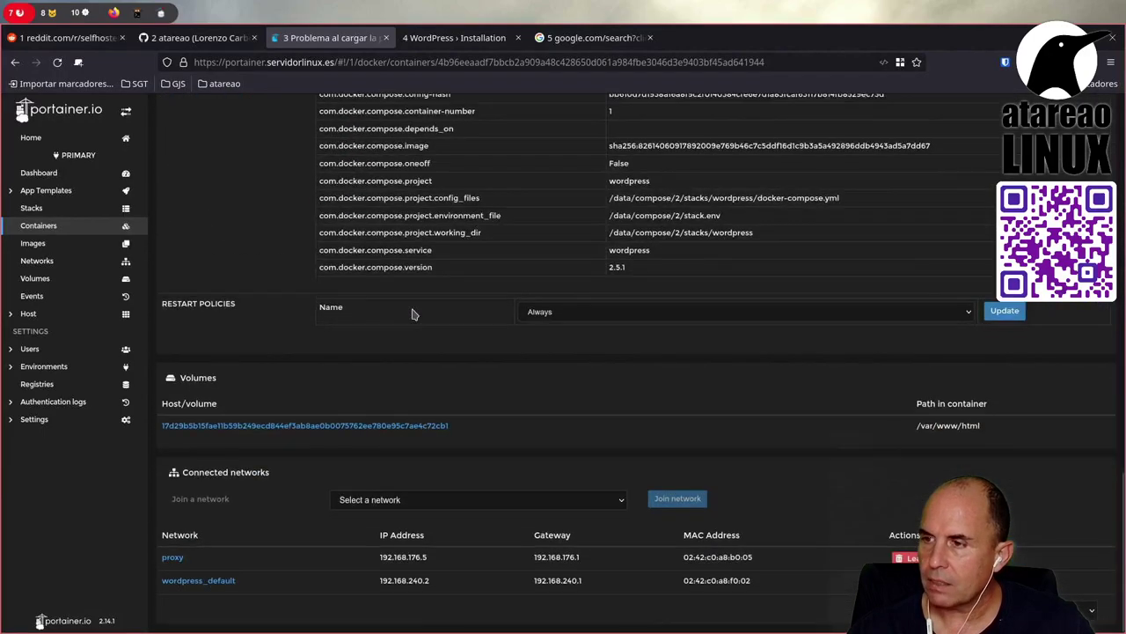
scroll(413, 315, "up", 2)
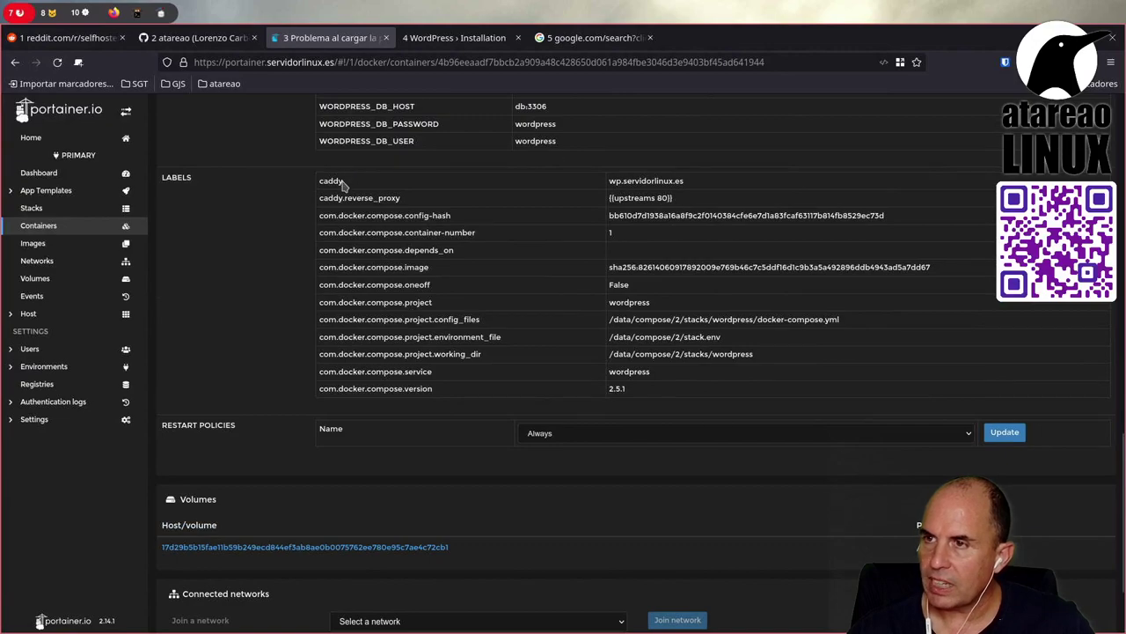